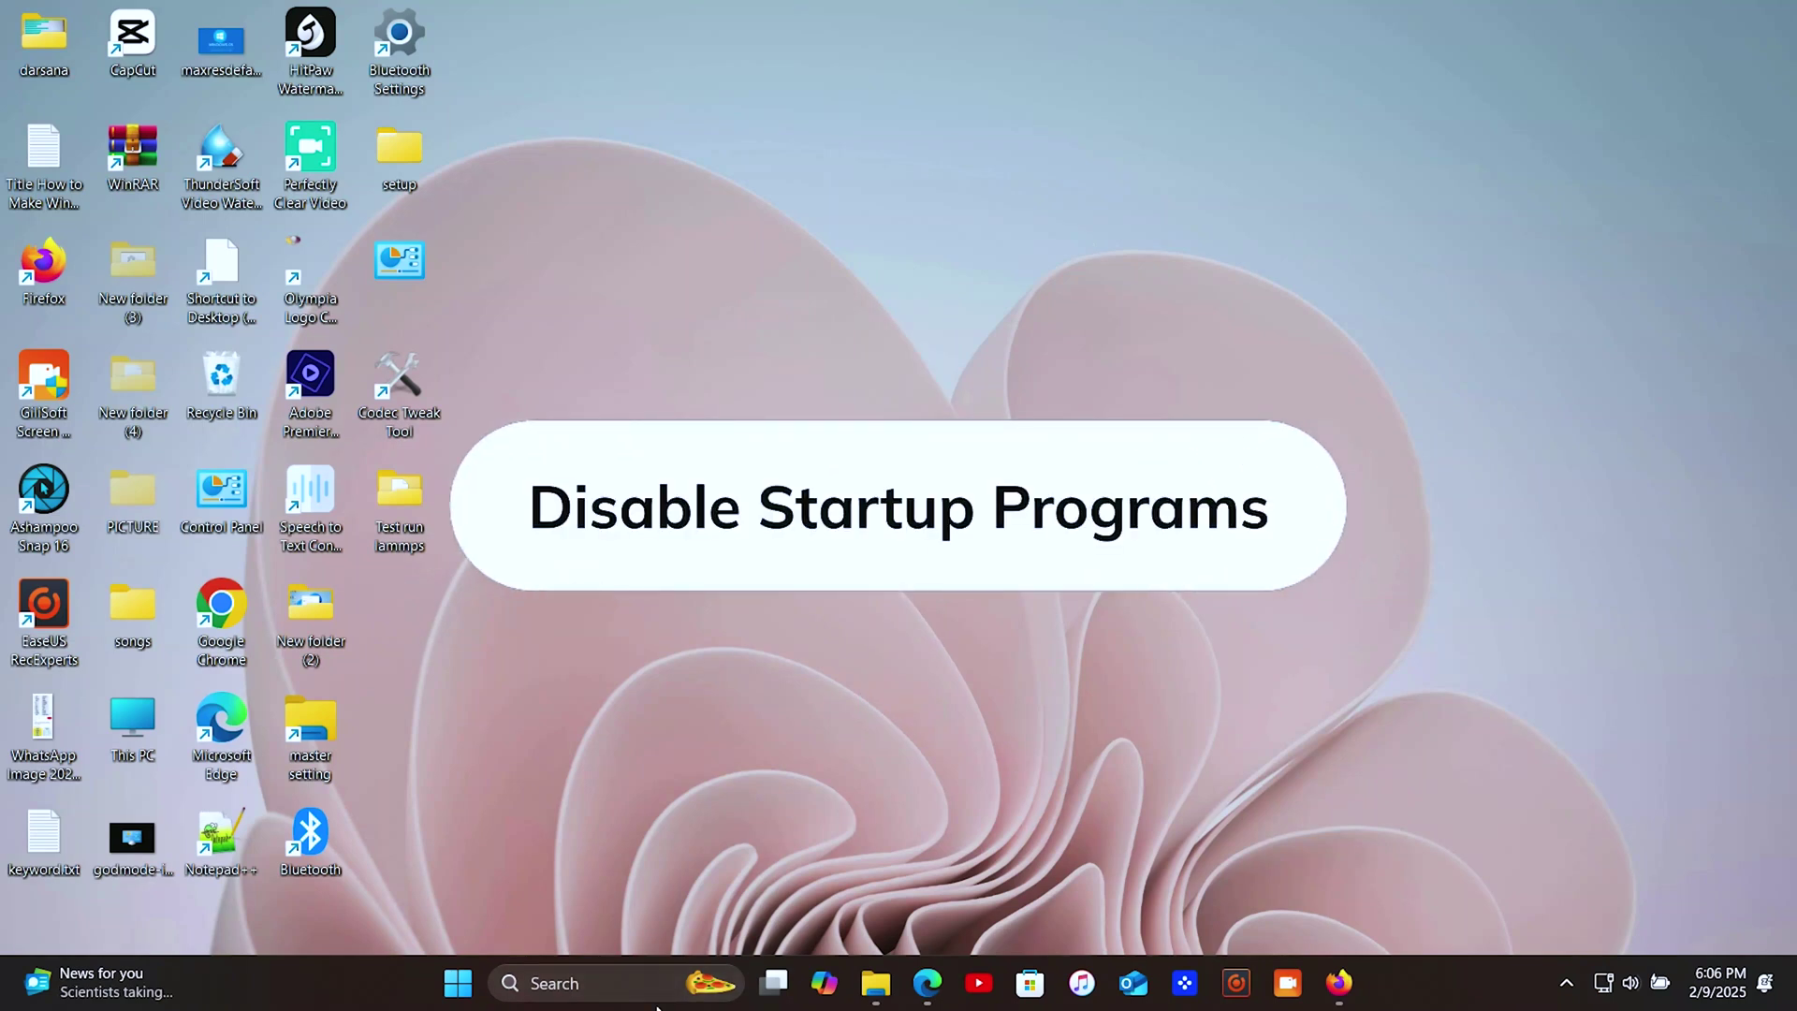
- Launch Task Manager from the taskbar, maximize it and show the Startup apps list
right_click(351, 984)
click(453, 895)
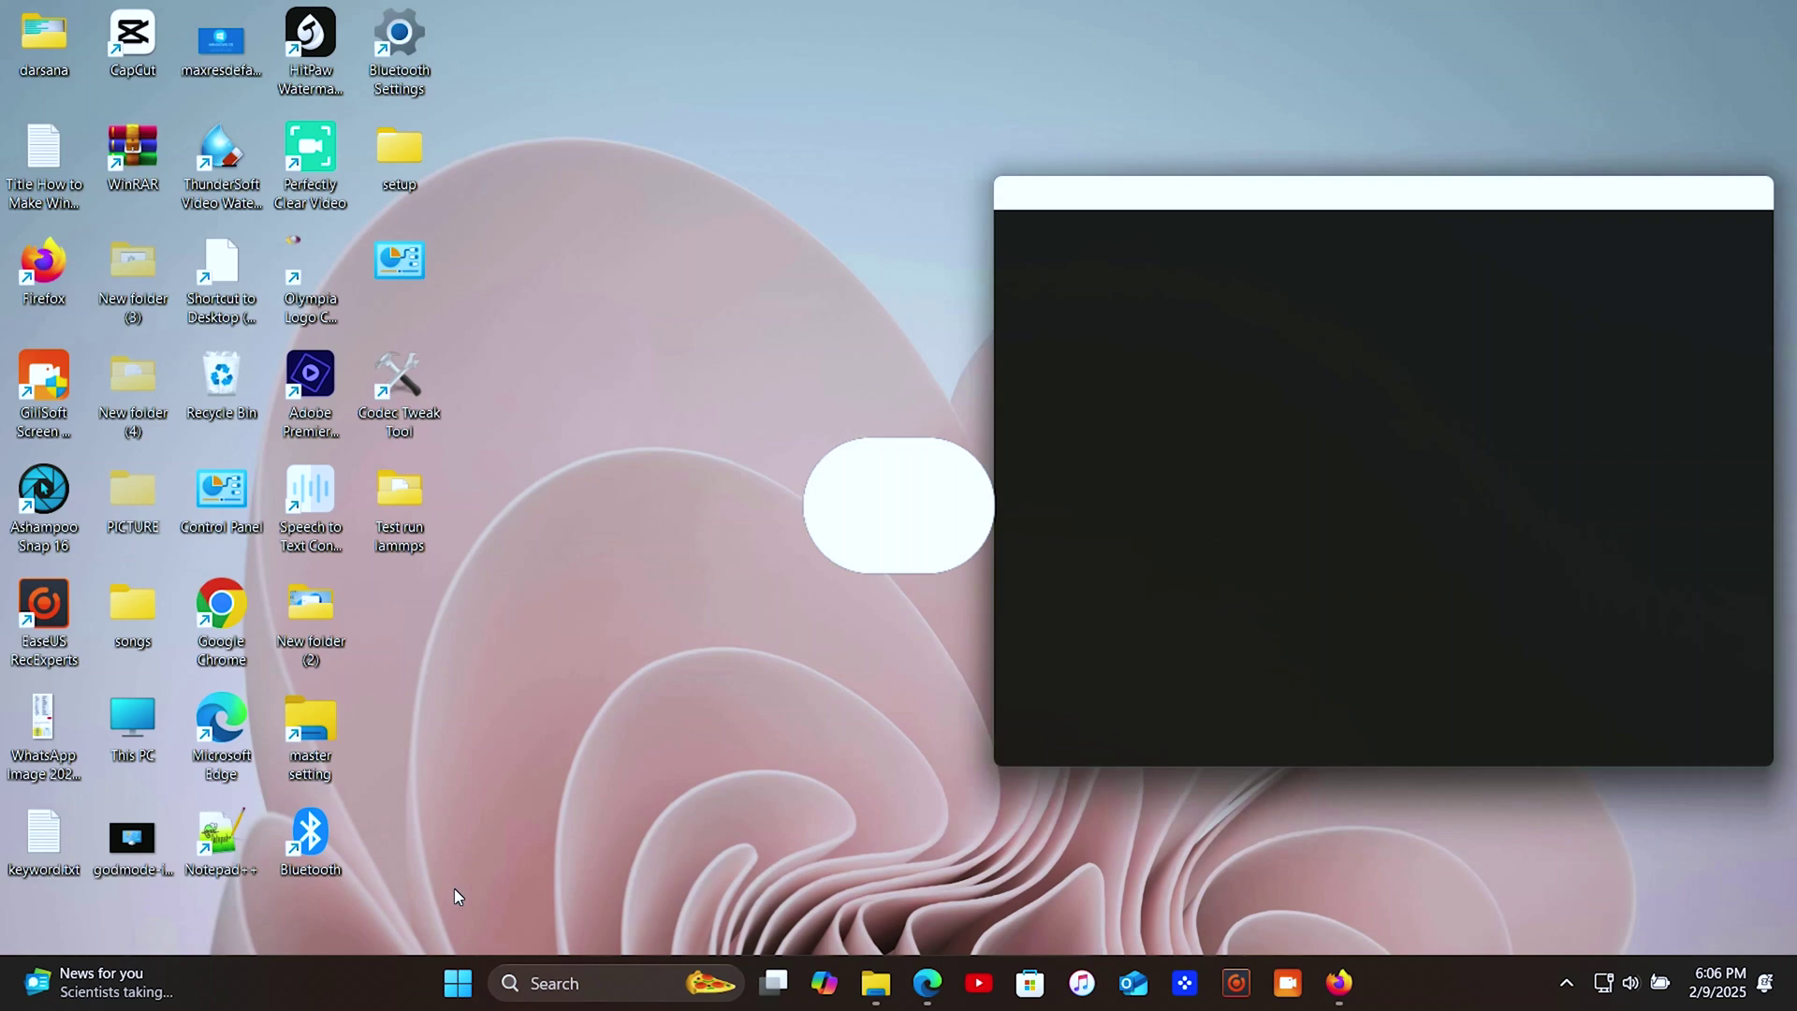
drag(1291, 190, 919, 173)
click(1331, 168)
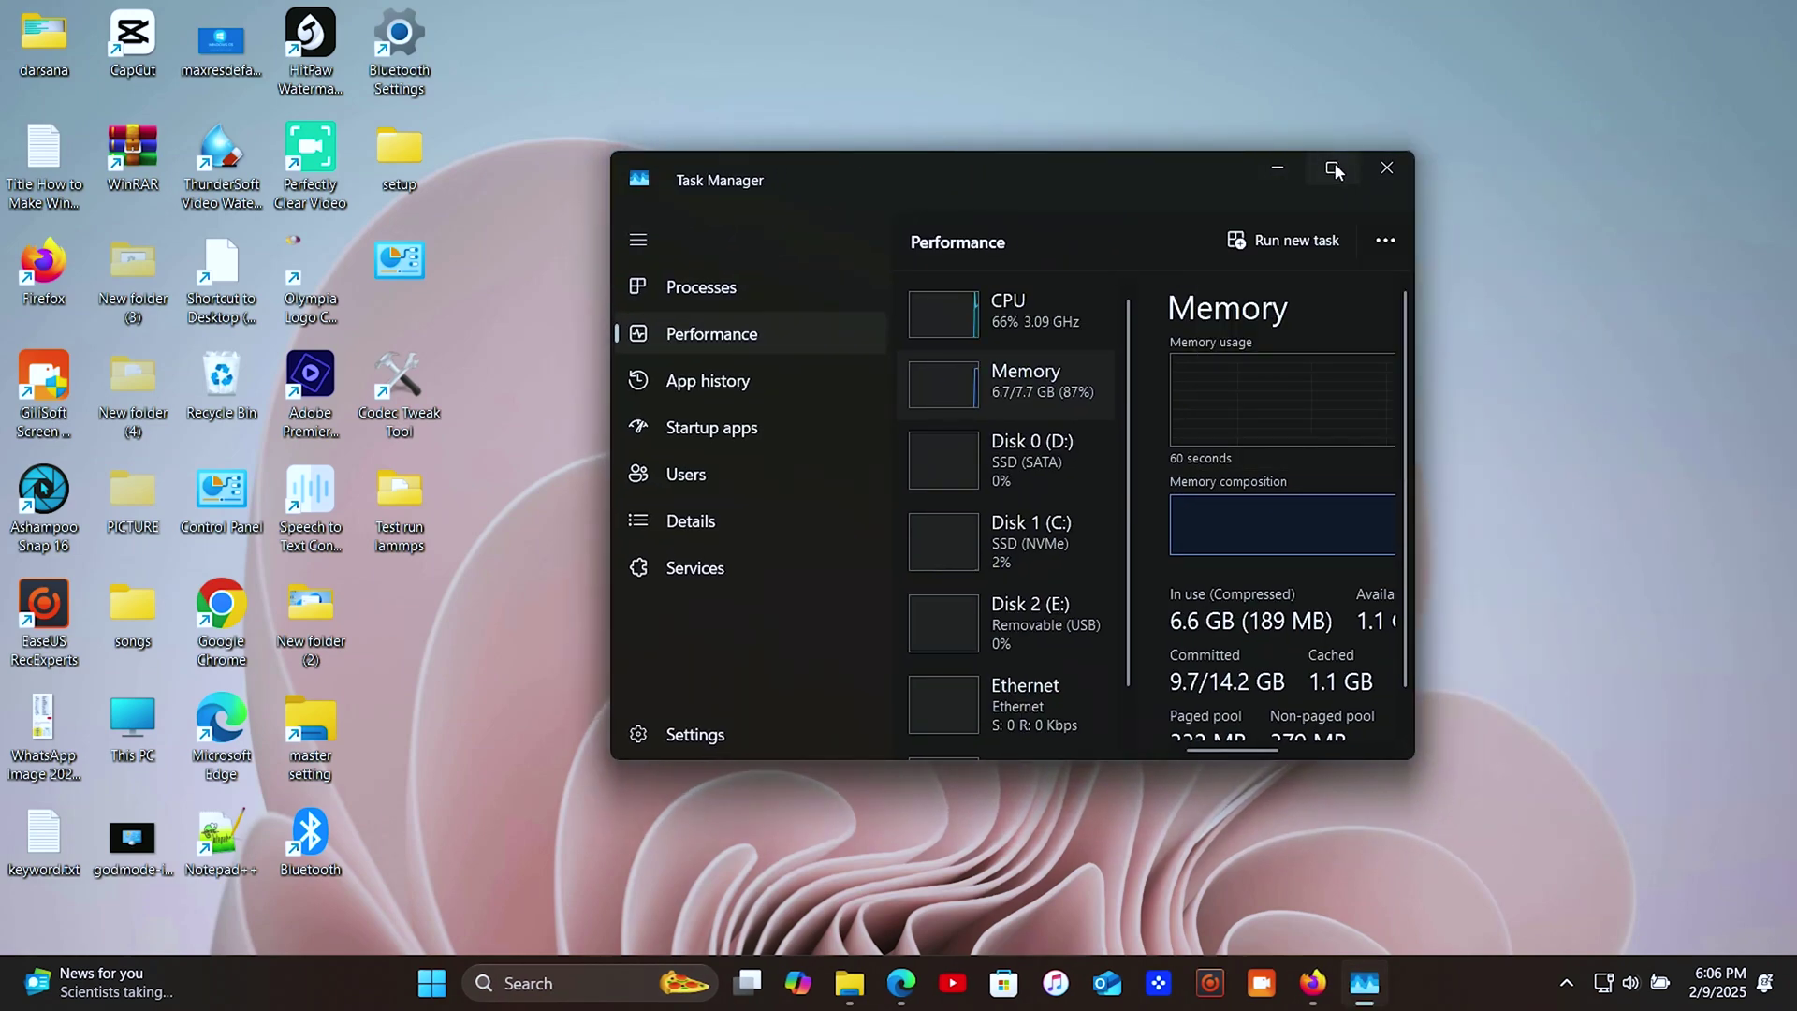
click(143, 275)
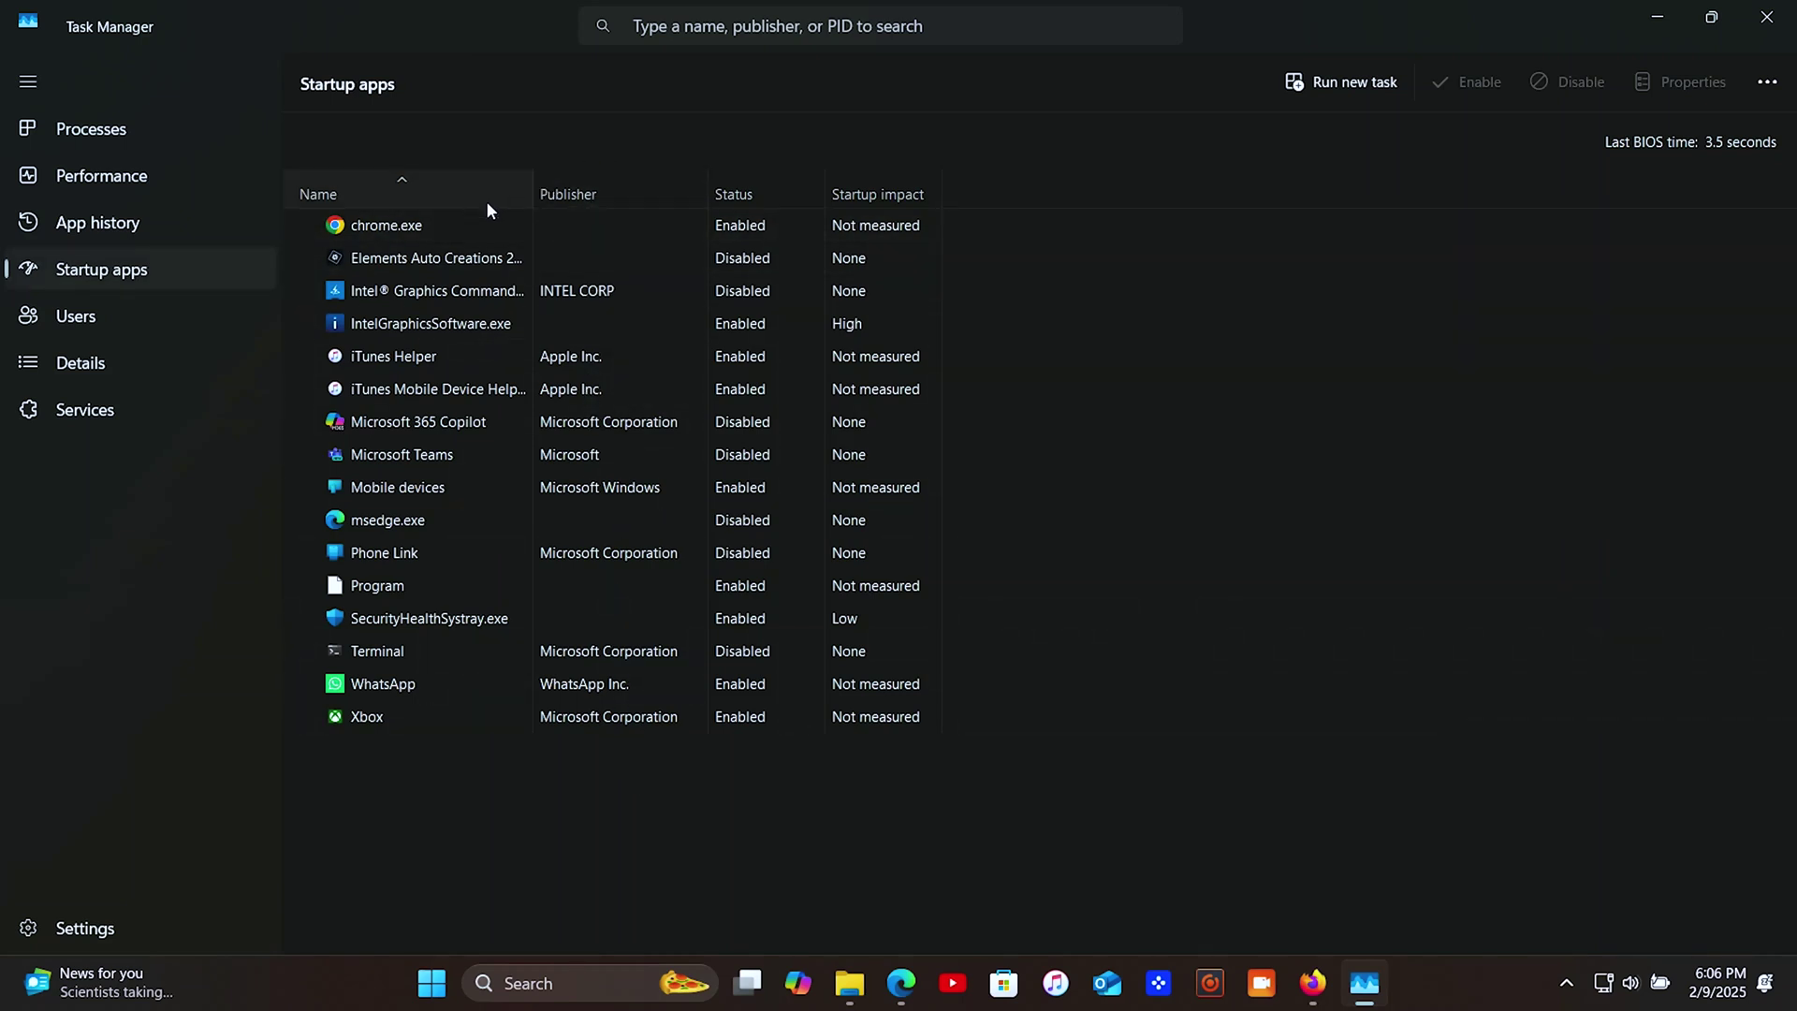
- Disable chrome.exe, iTunes Helper and iTunes Mobile Device Helper from launching at startup
right_click(745, 226)
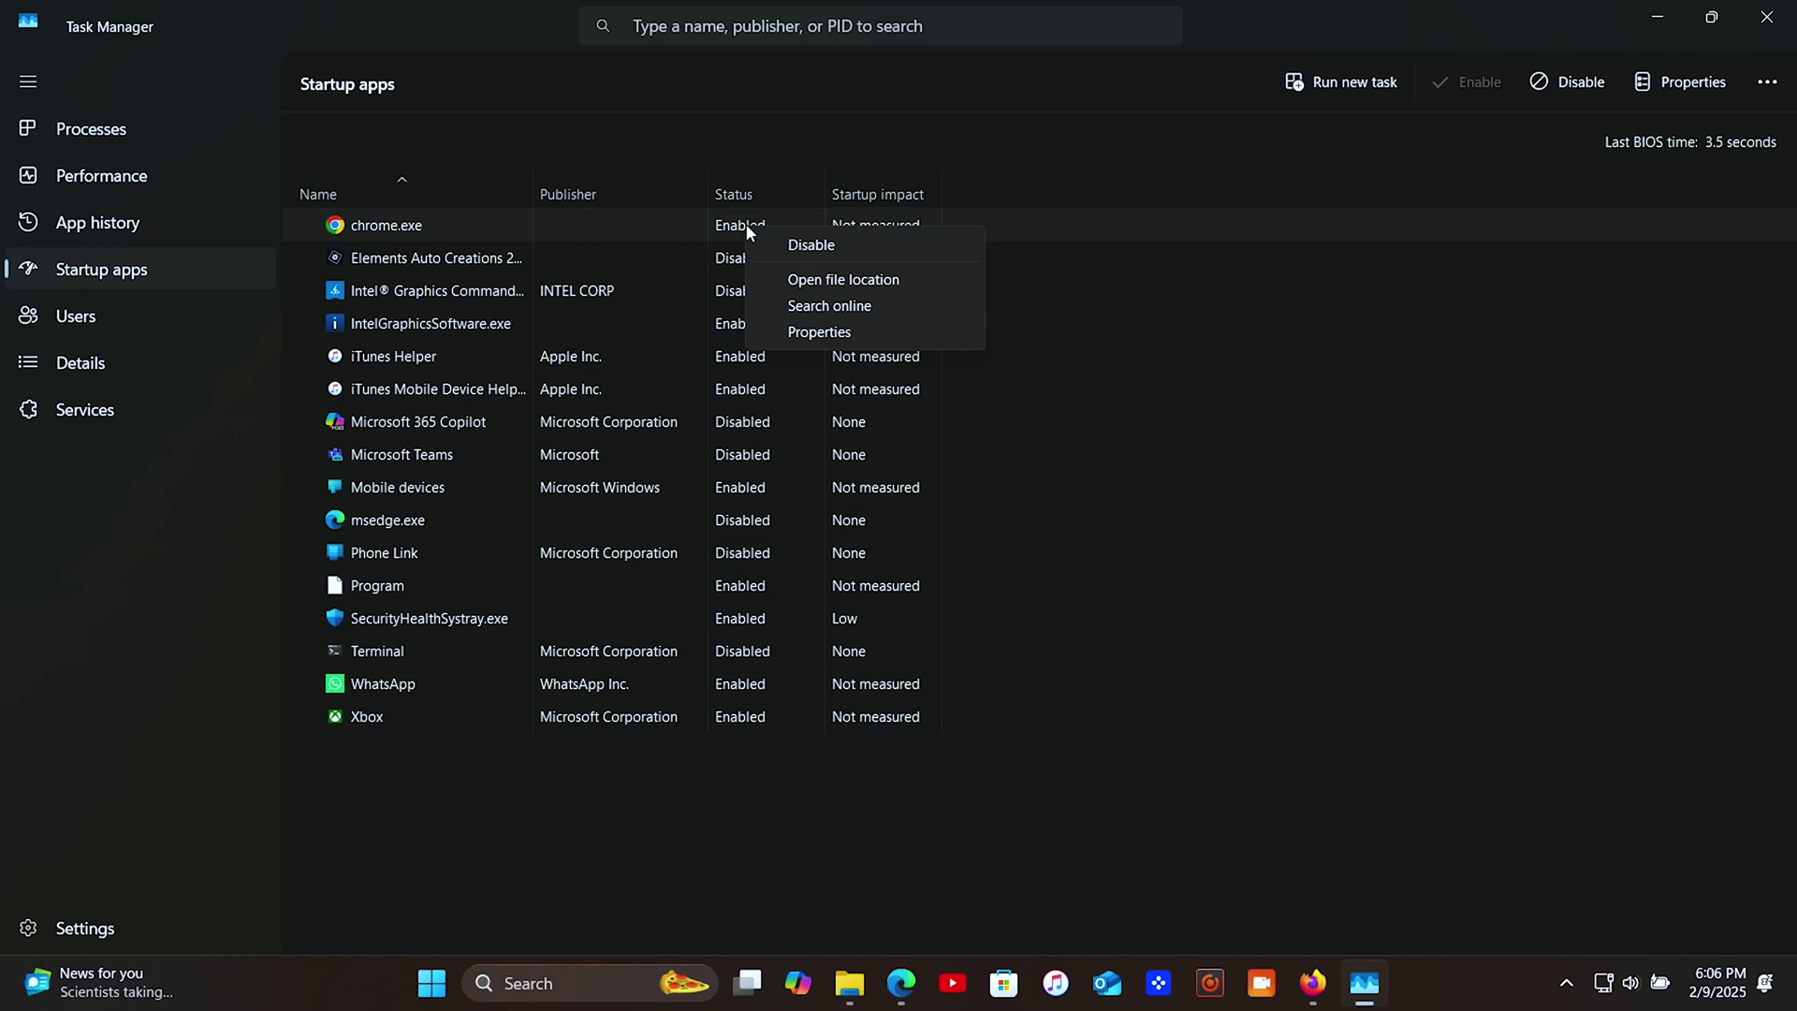
click(821, 246)
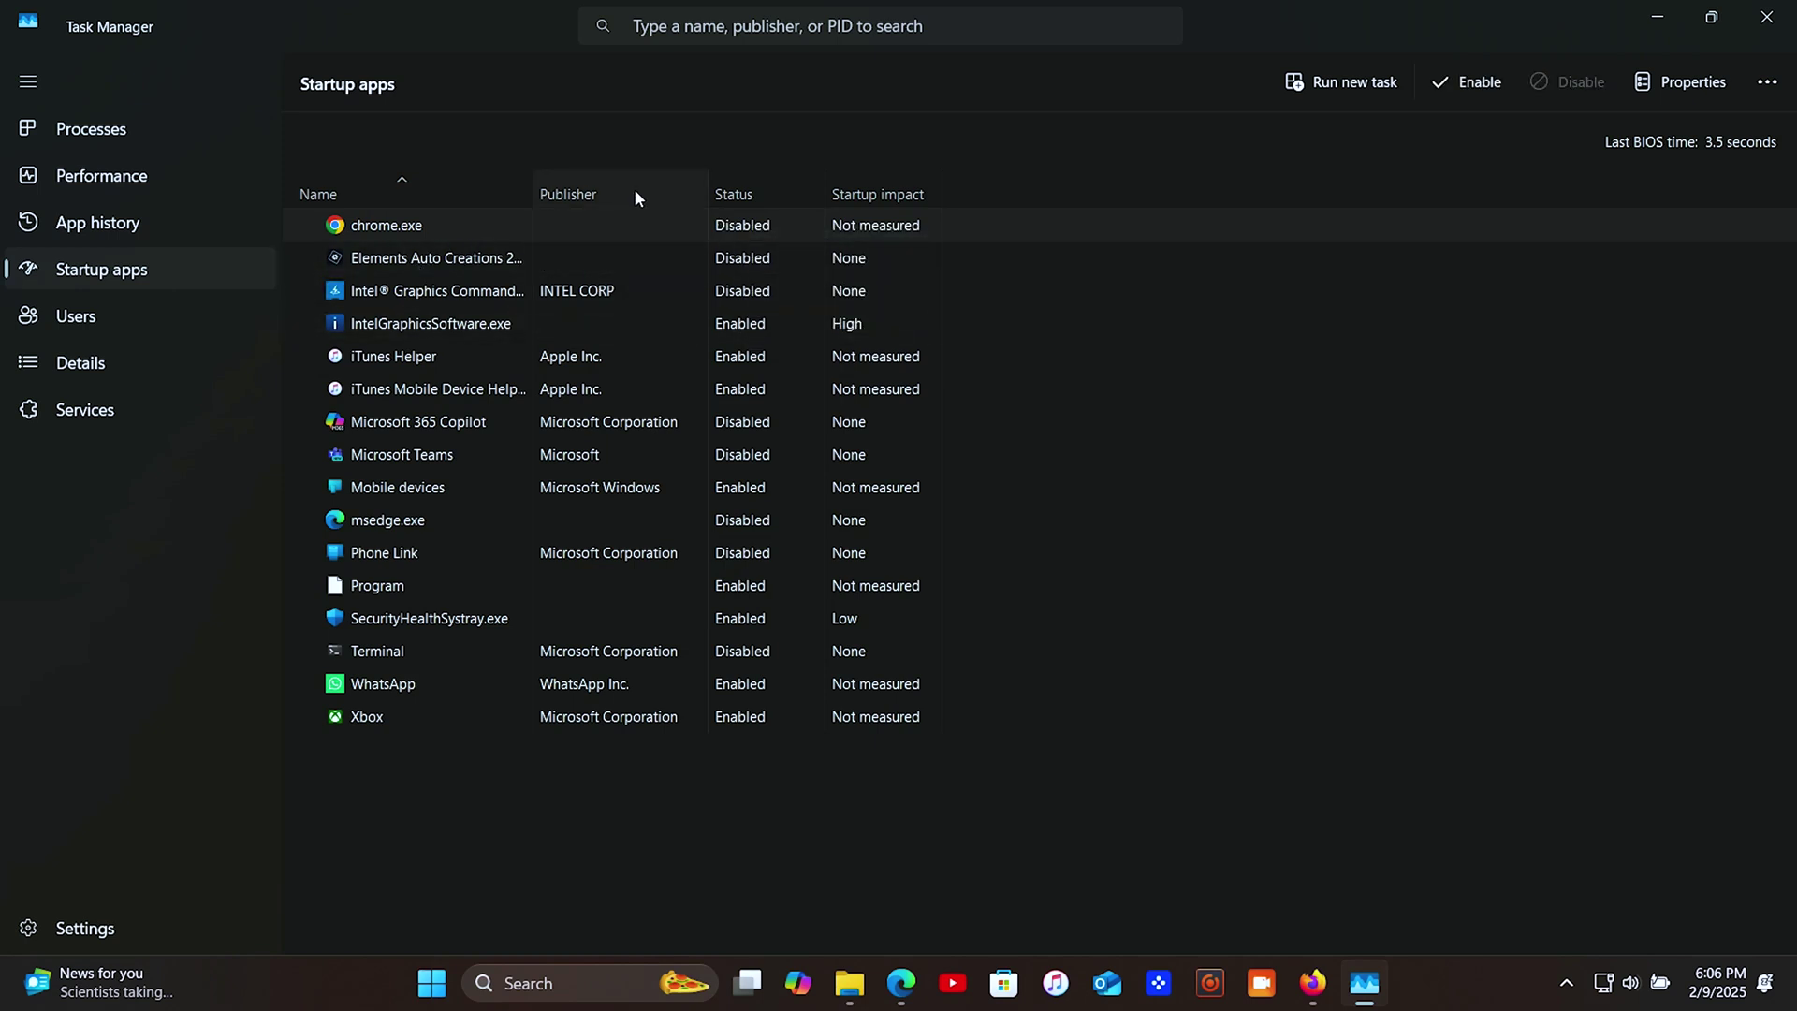
right_click(729, 354)
click(765, 370)
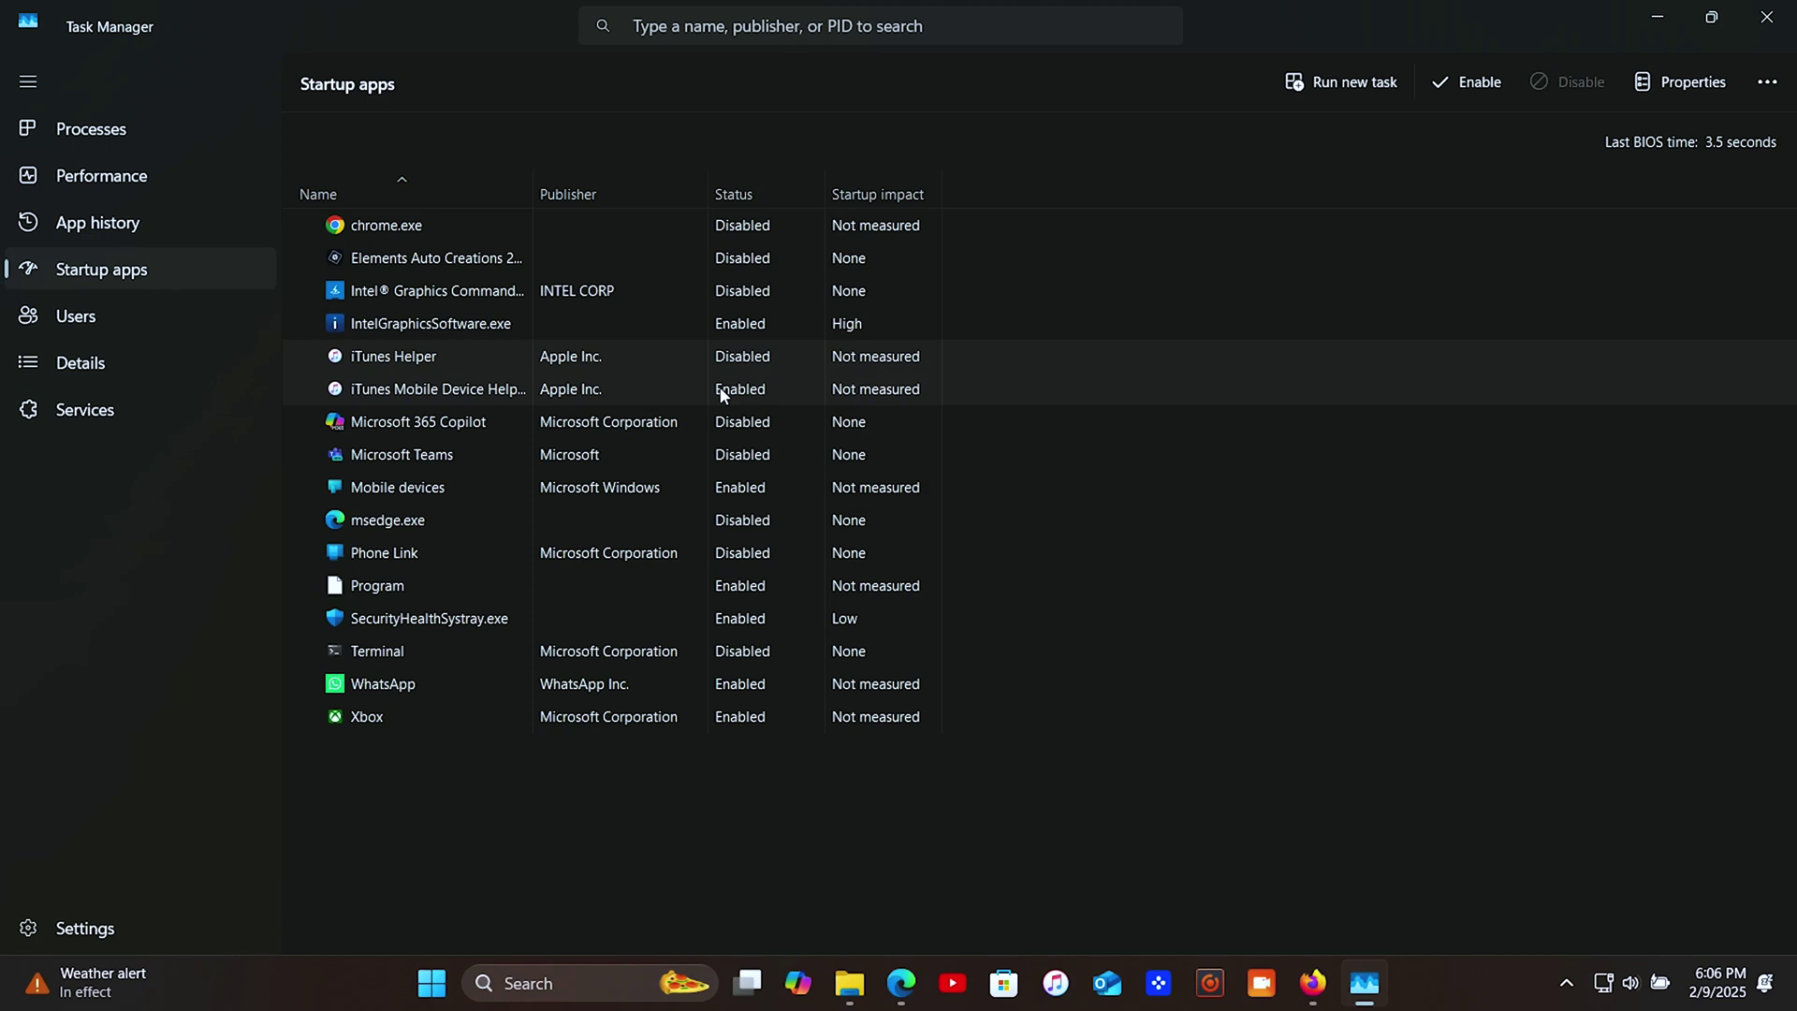
right_click(720, 386)
click(778, 403)
- Disable WhatsApp and Xbox from launching at startup
right_click(736, 685)
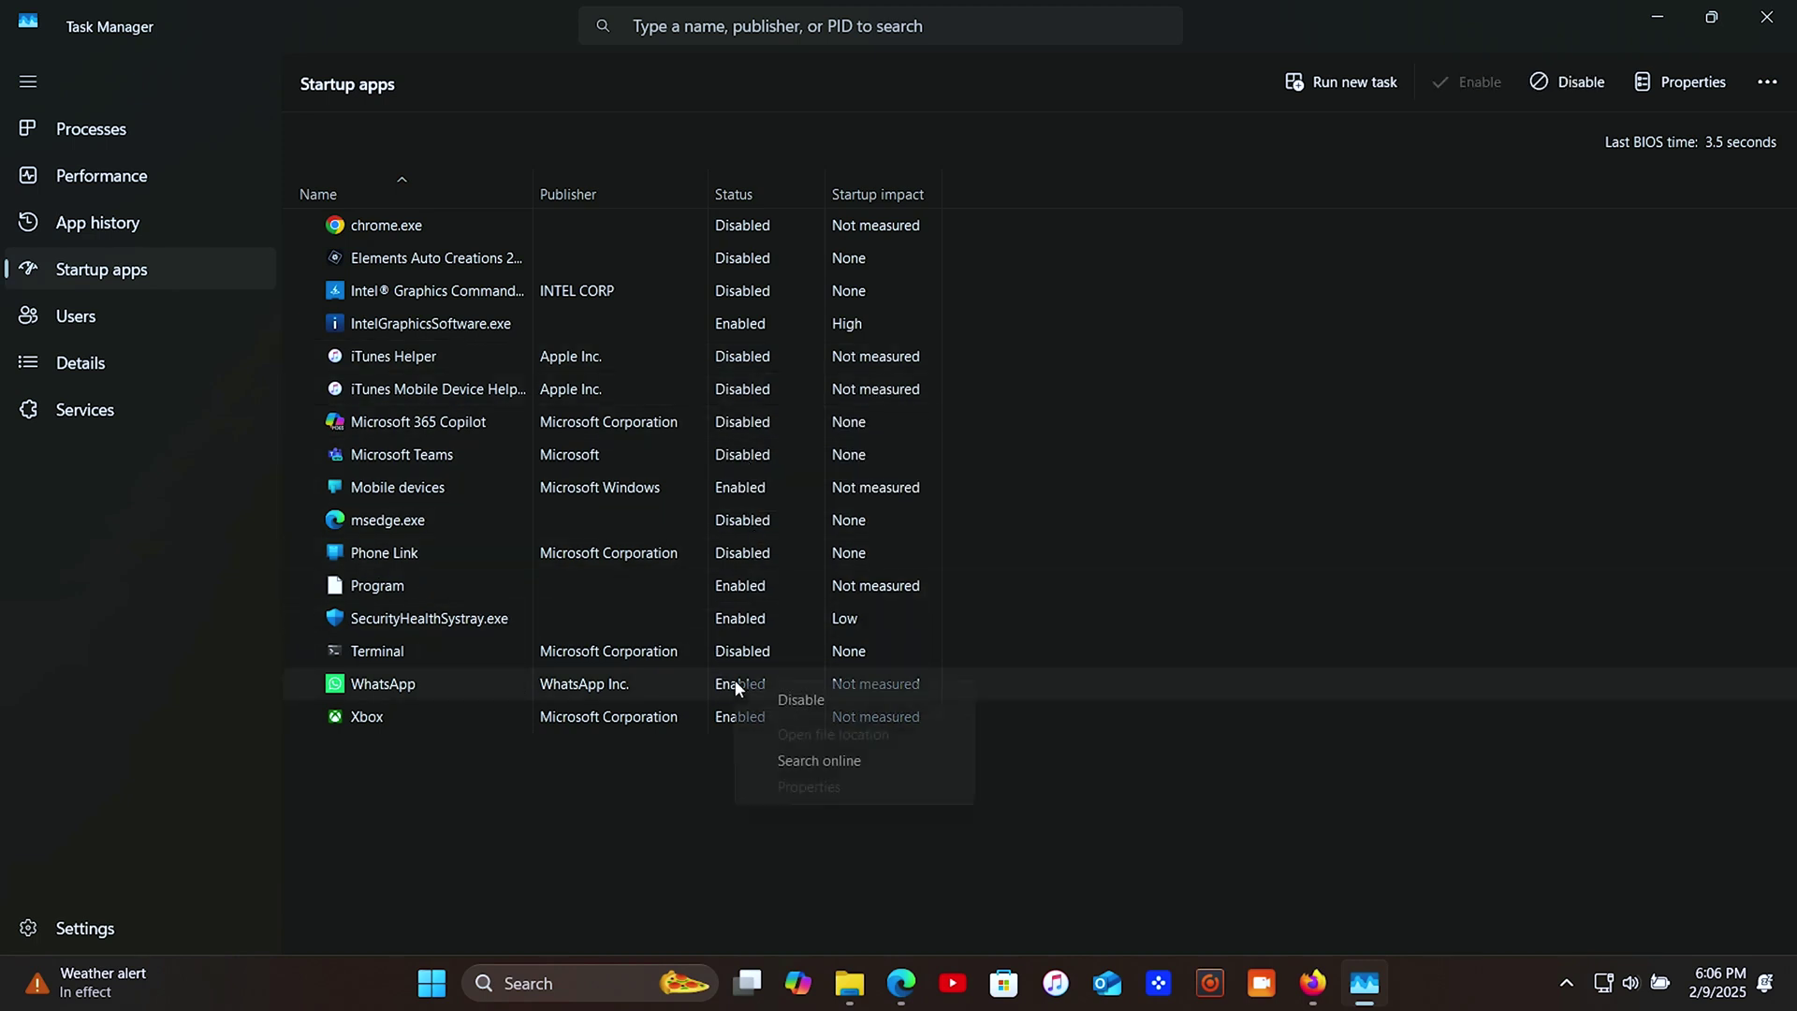
click(781, 696)
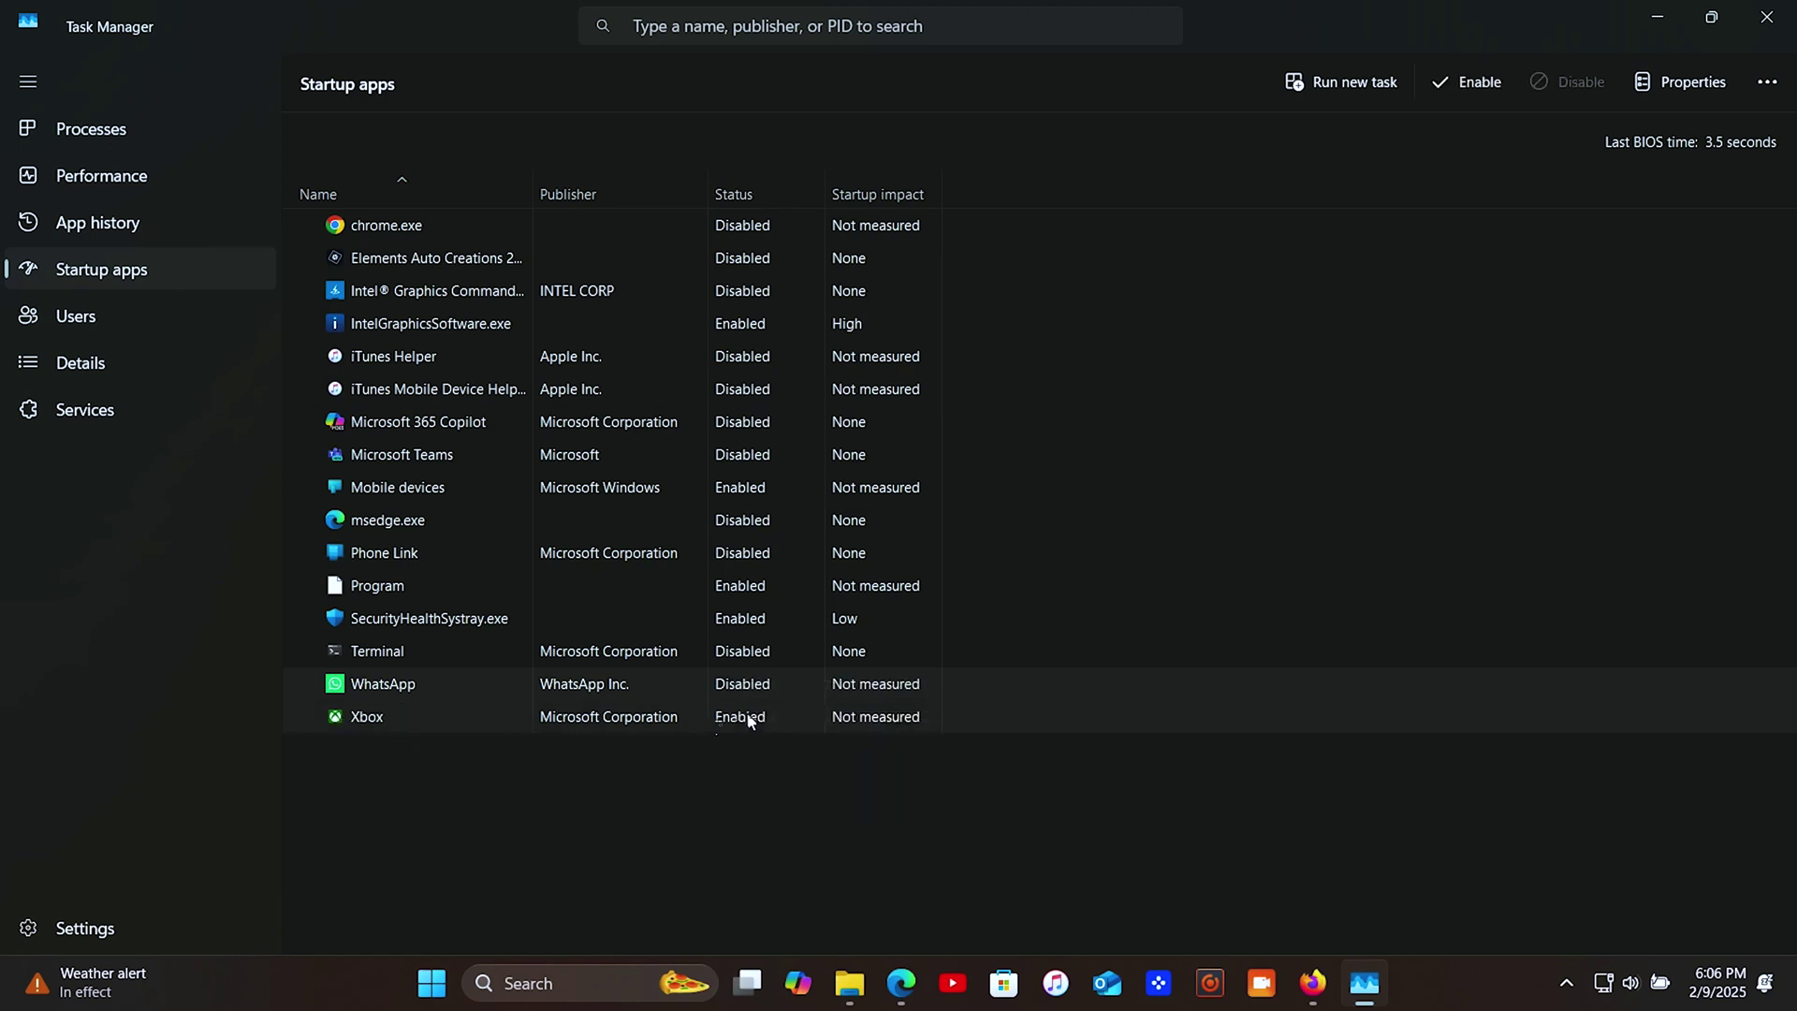
right_click(746, 716)
click(804, 732)
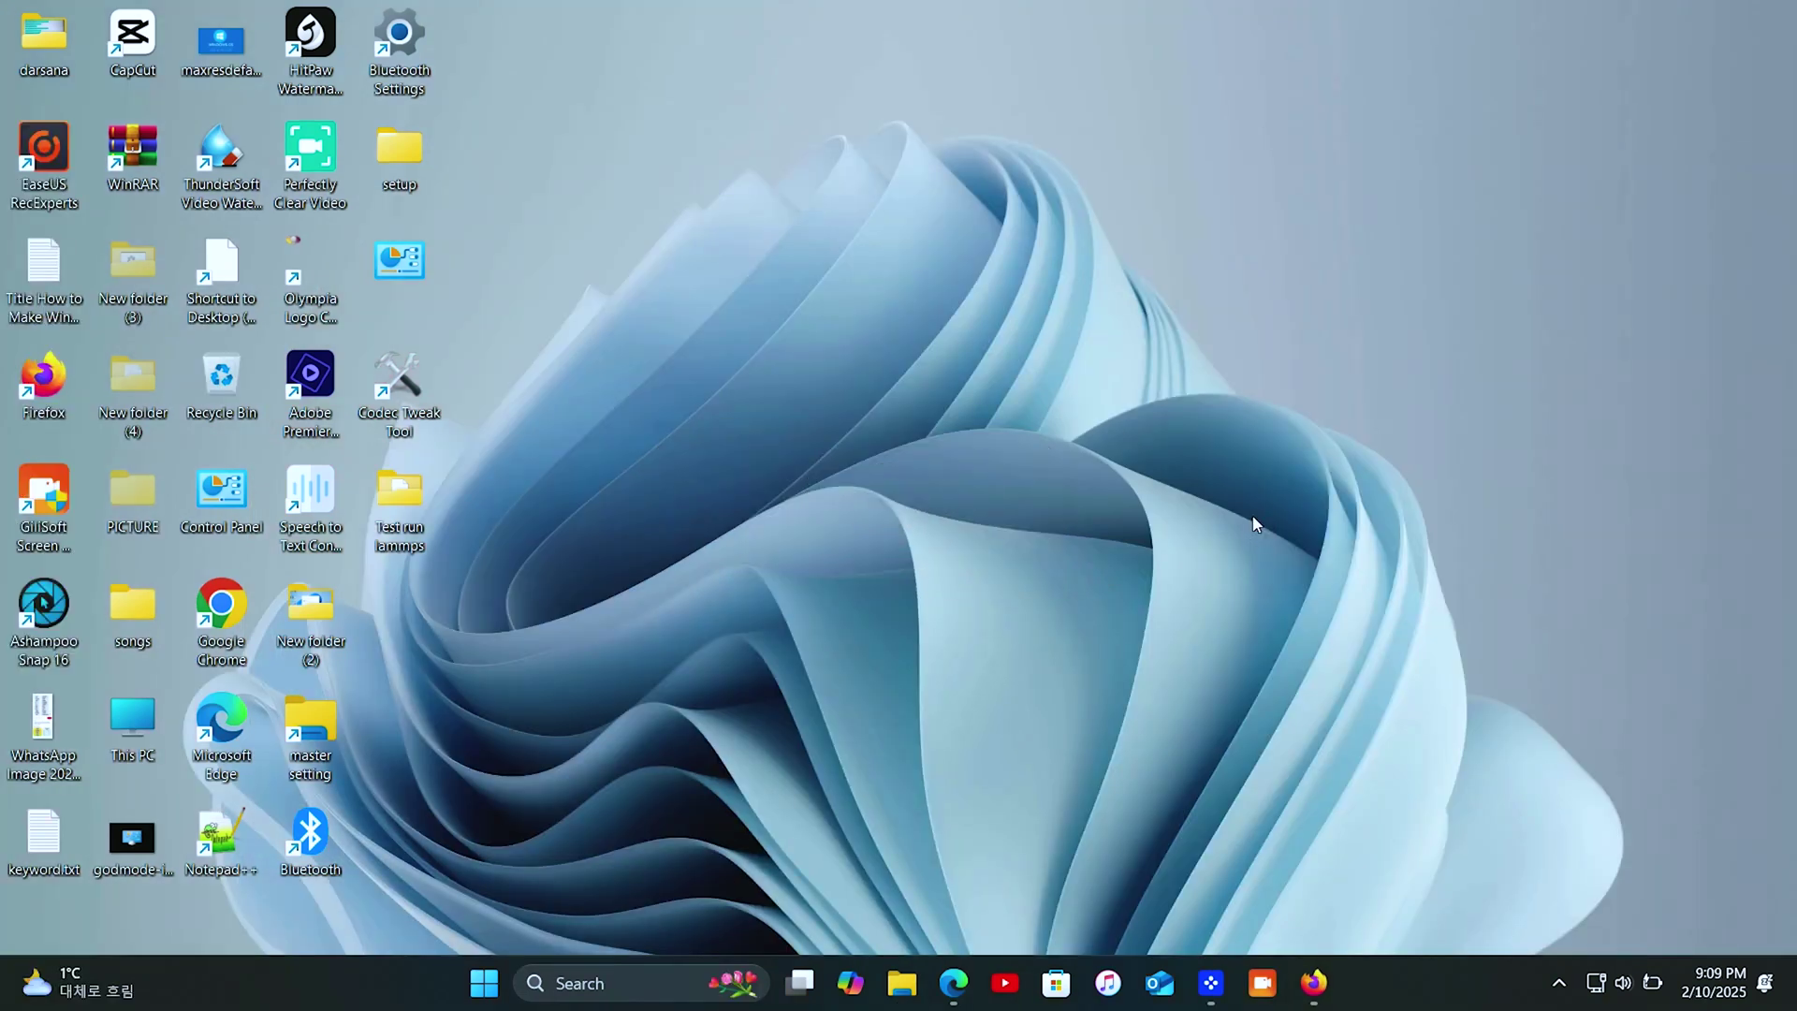
- Run sysdm.cpl and reach the Performance Options from the Advanced system settings
key(super+r)
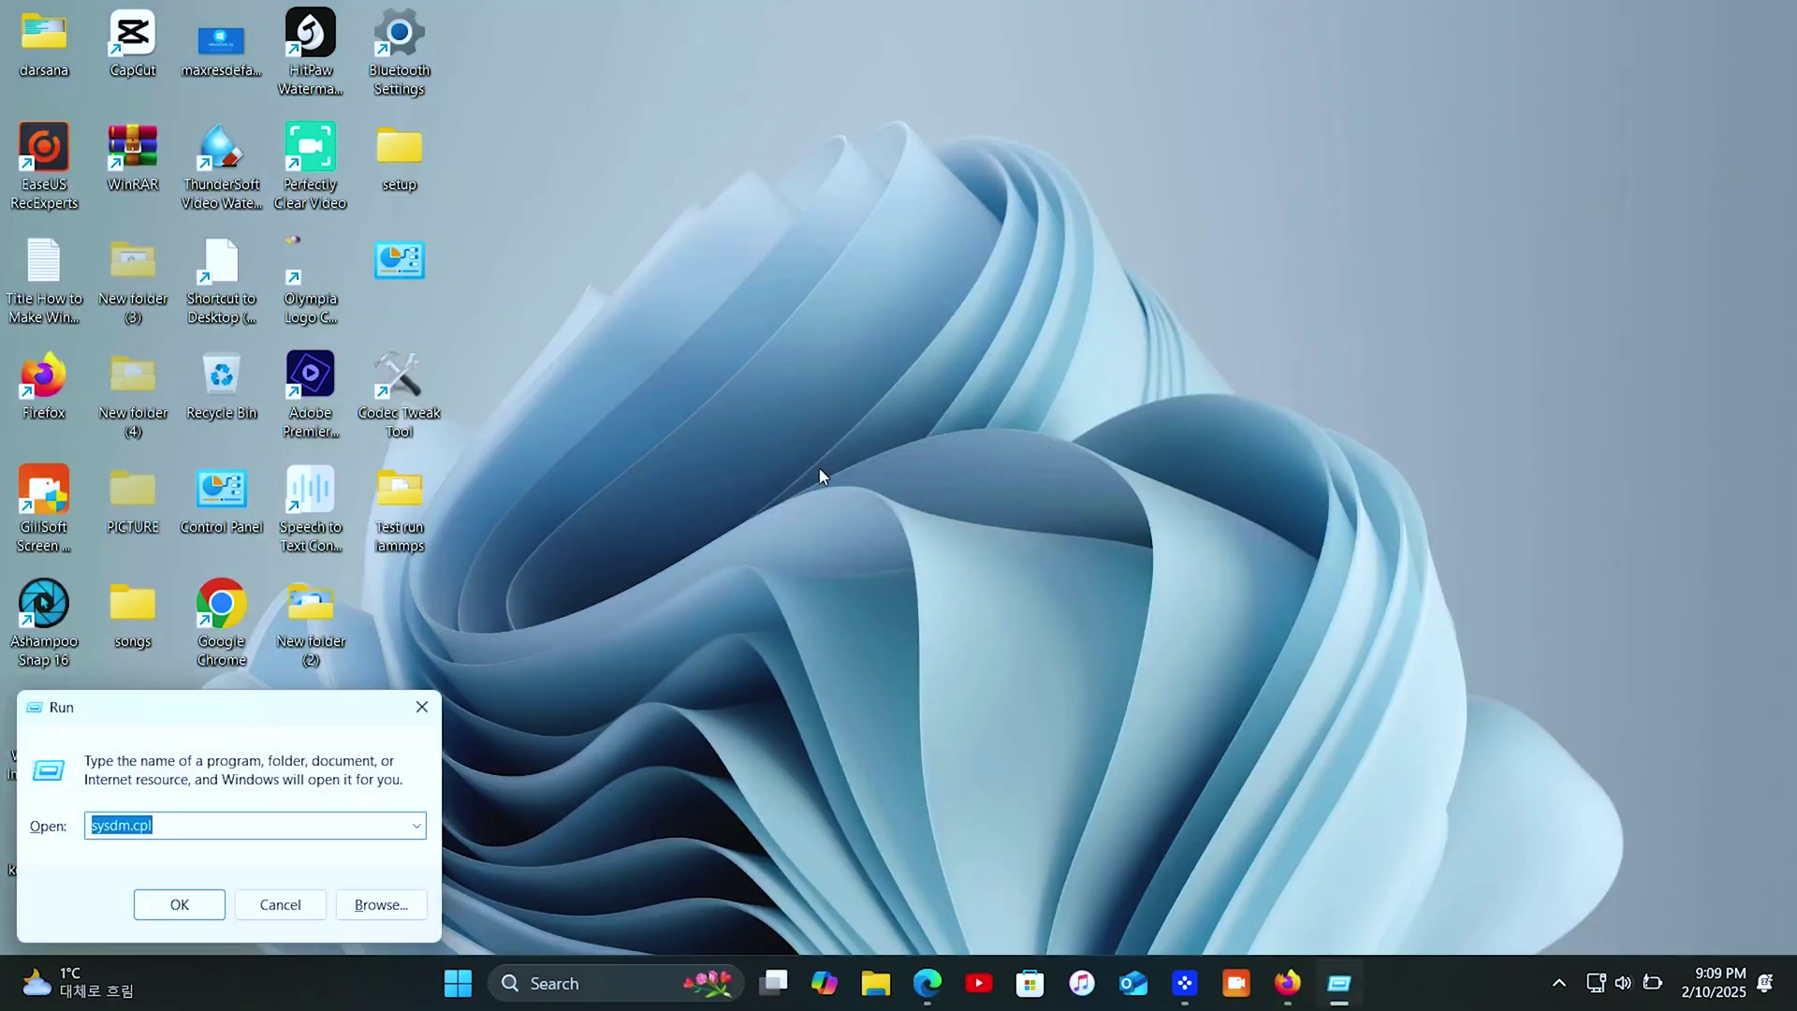
text(sysdm.cpl)
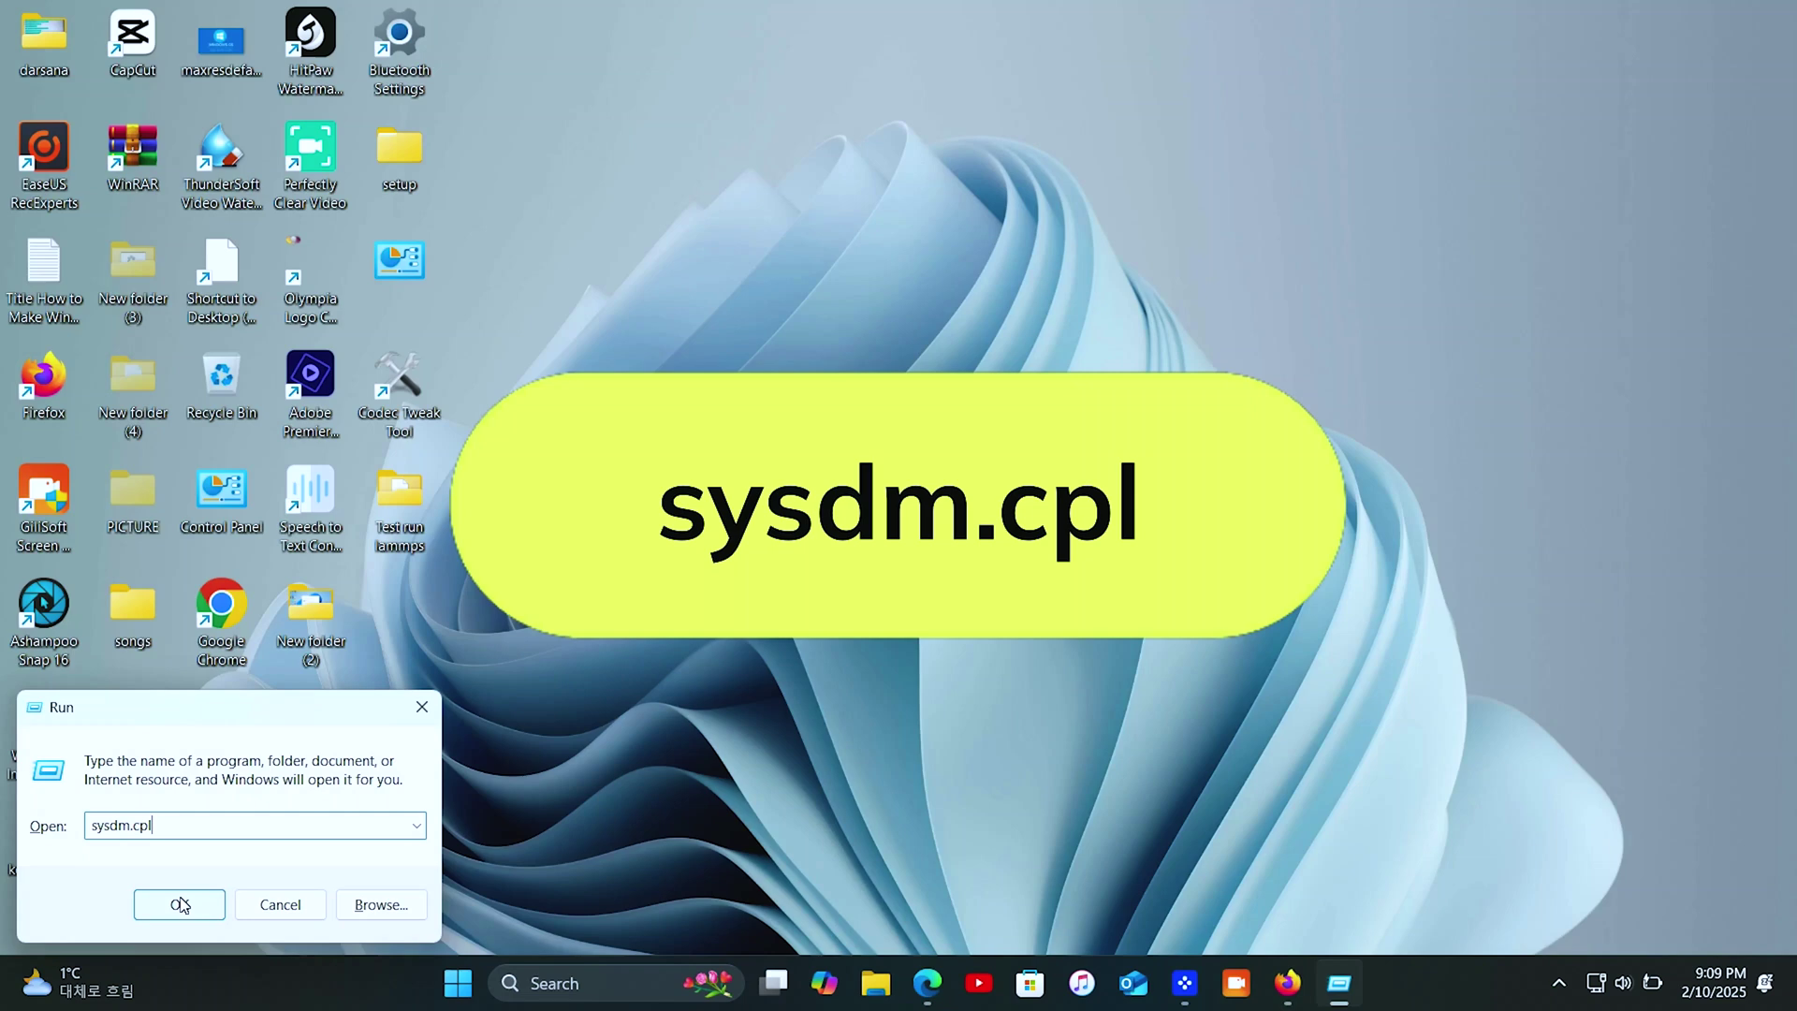
click(181, 905)
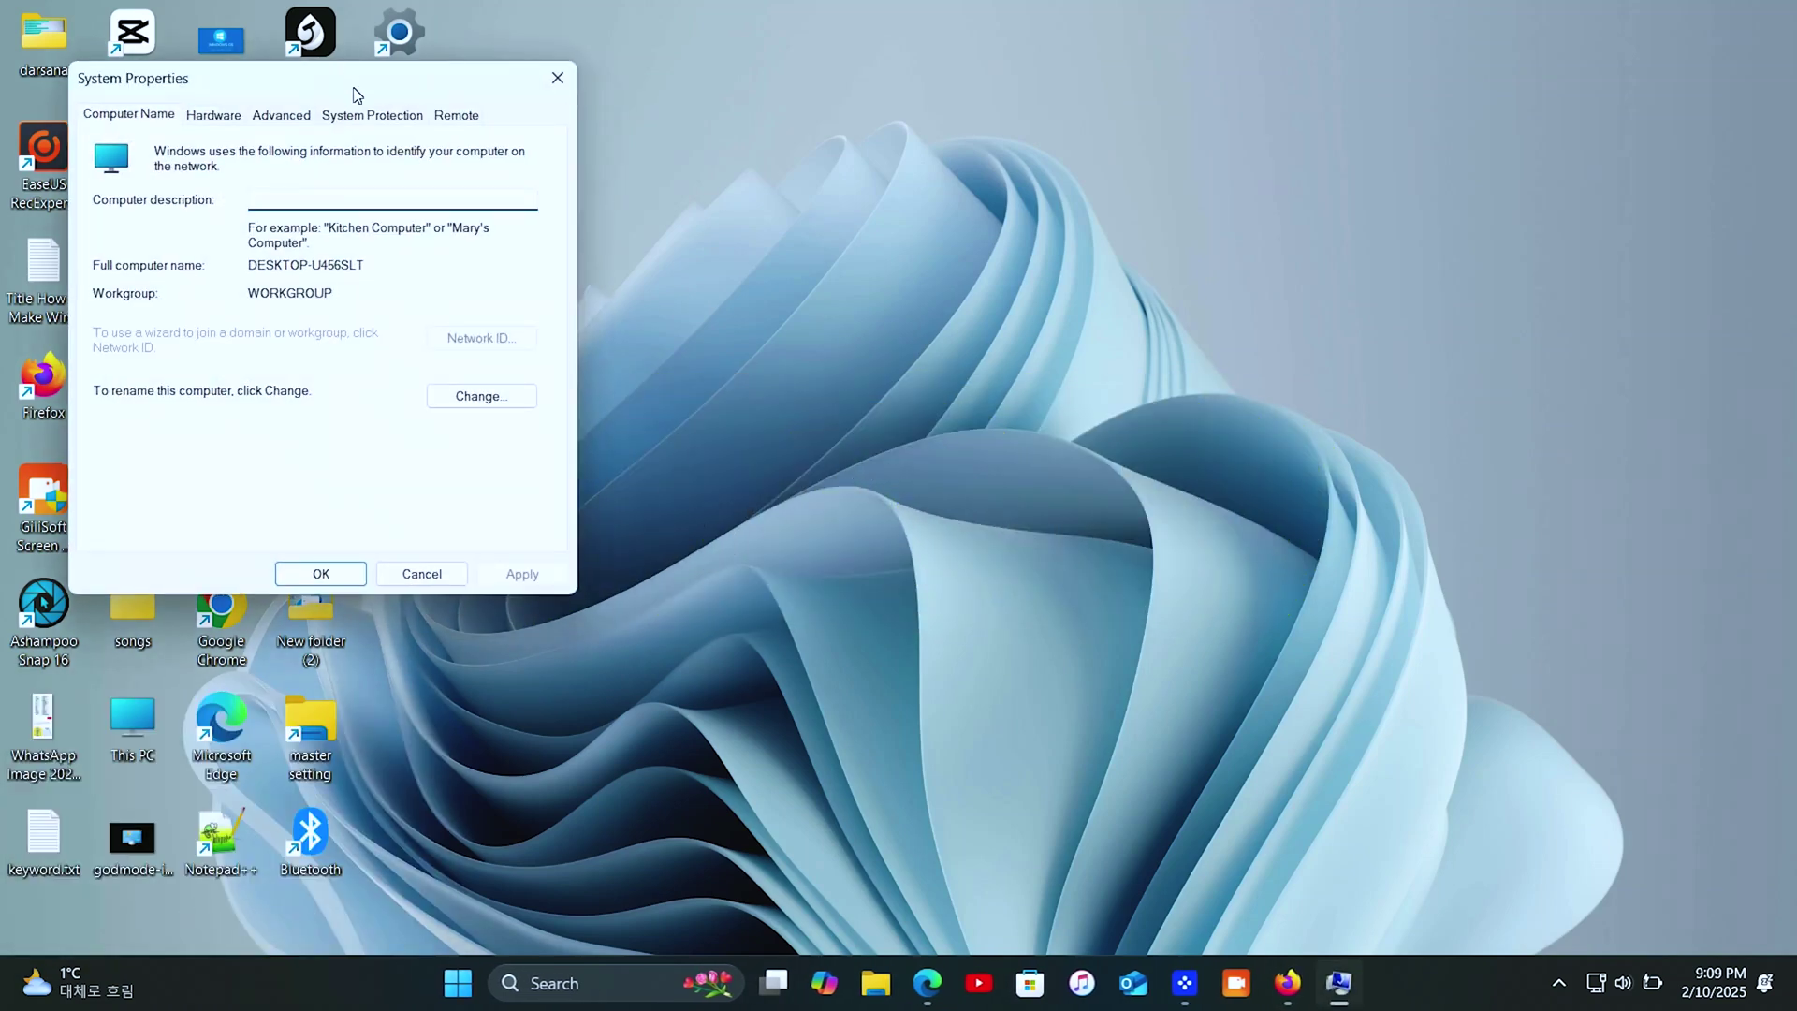
drag(354, 94, 896, 251)
click(1730, 930)
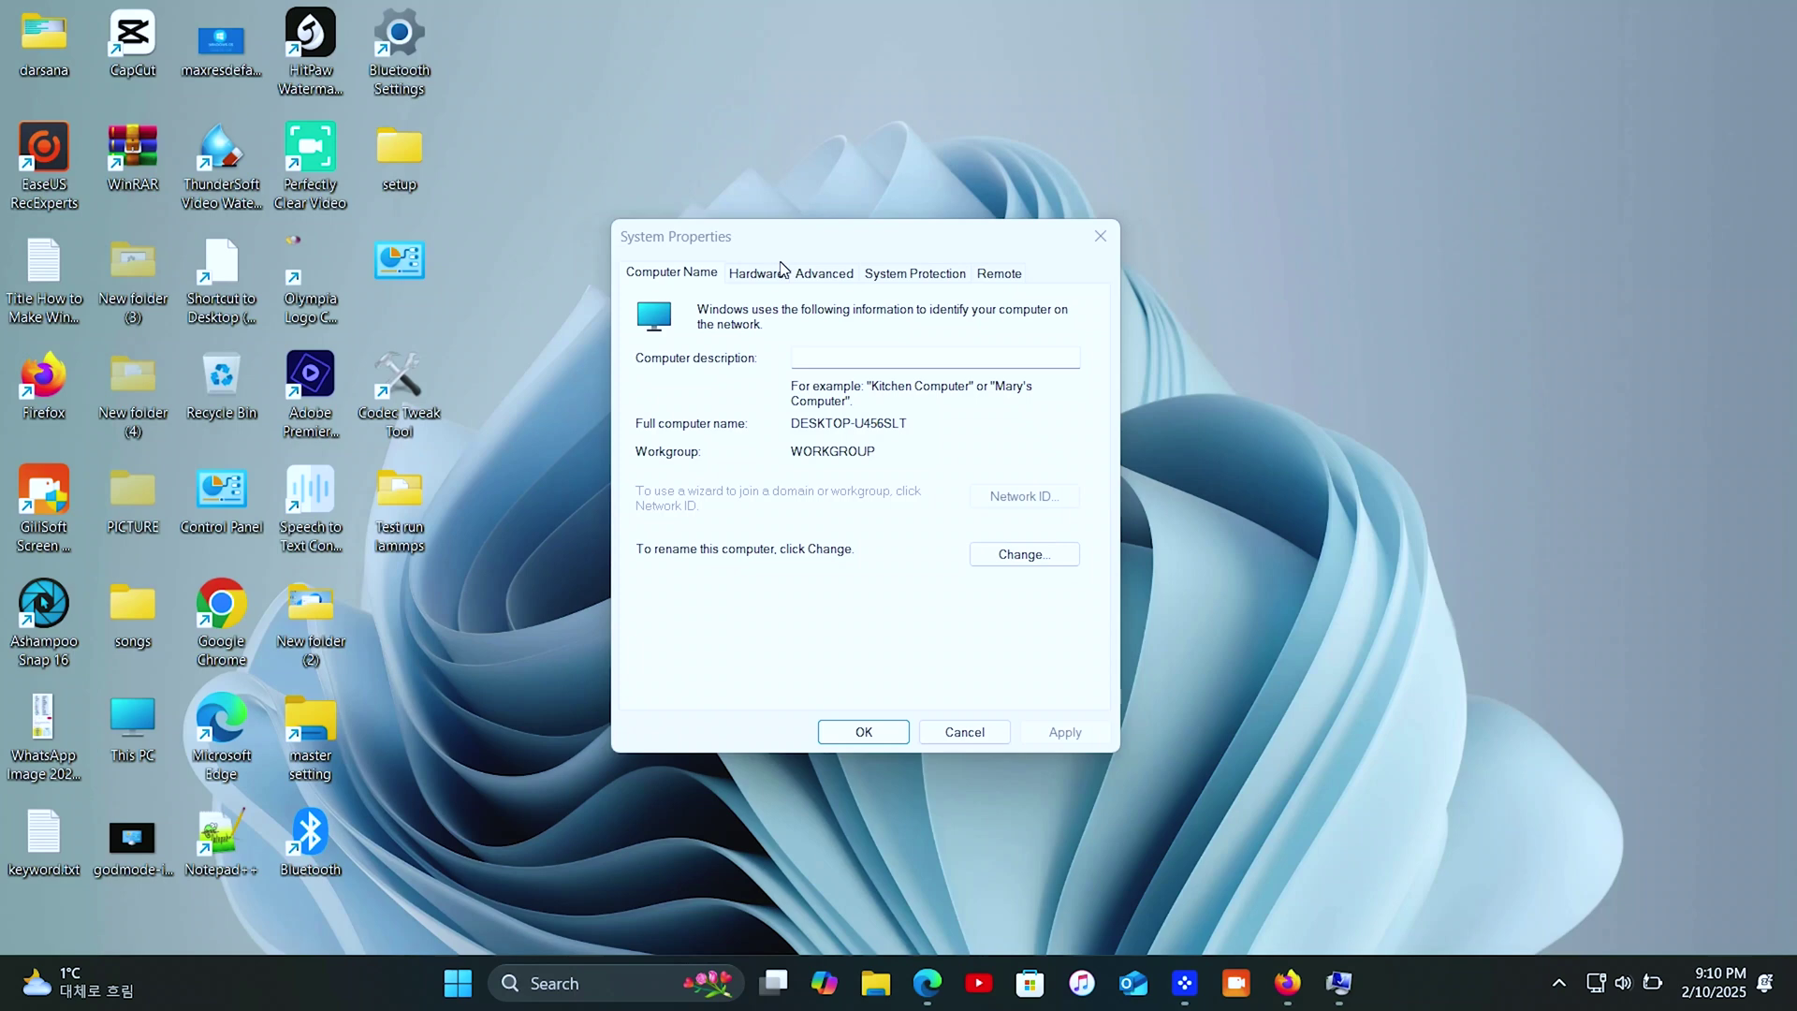
click(843, 275)
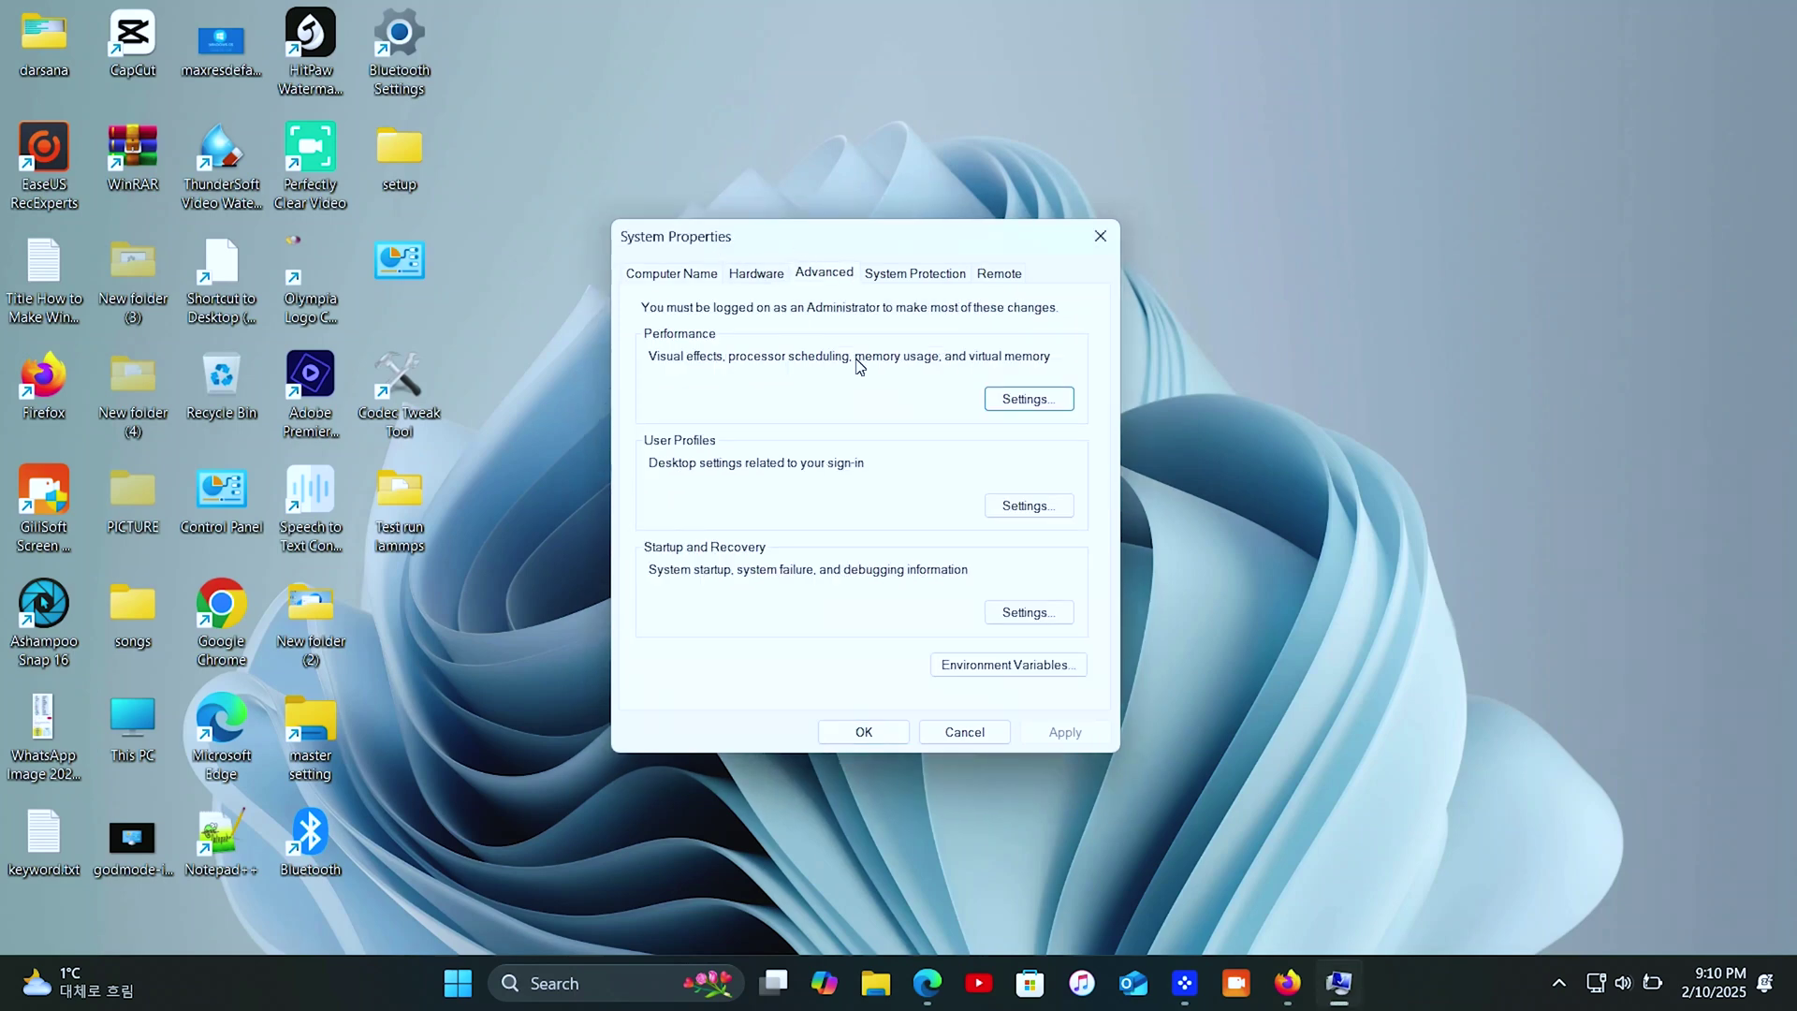
click(1024, 402)
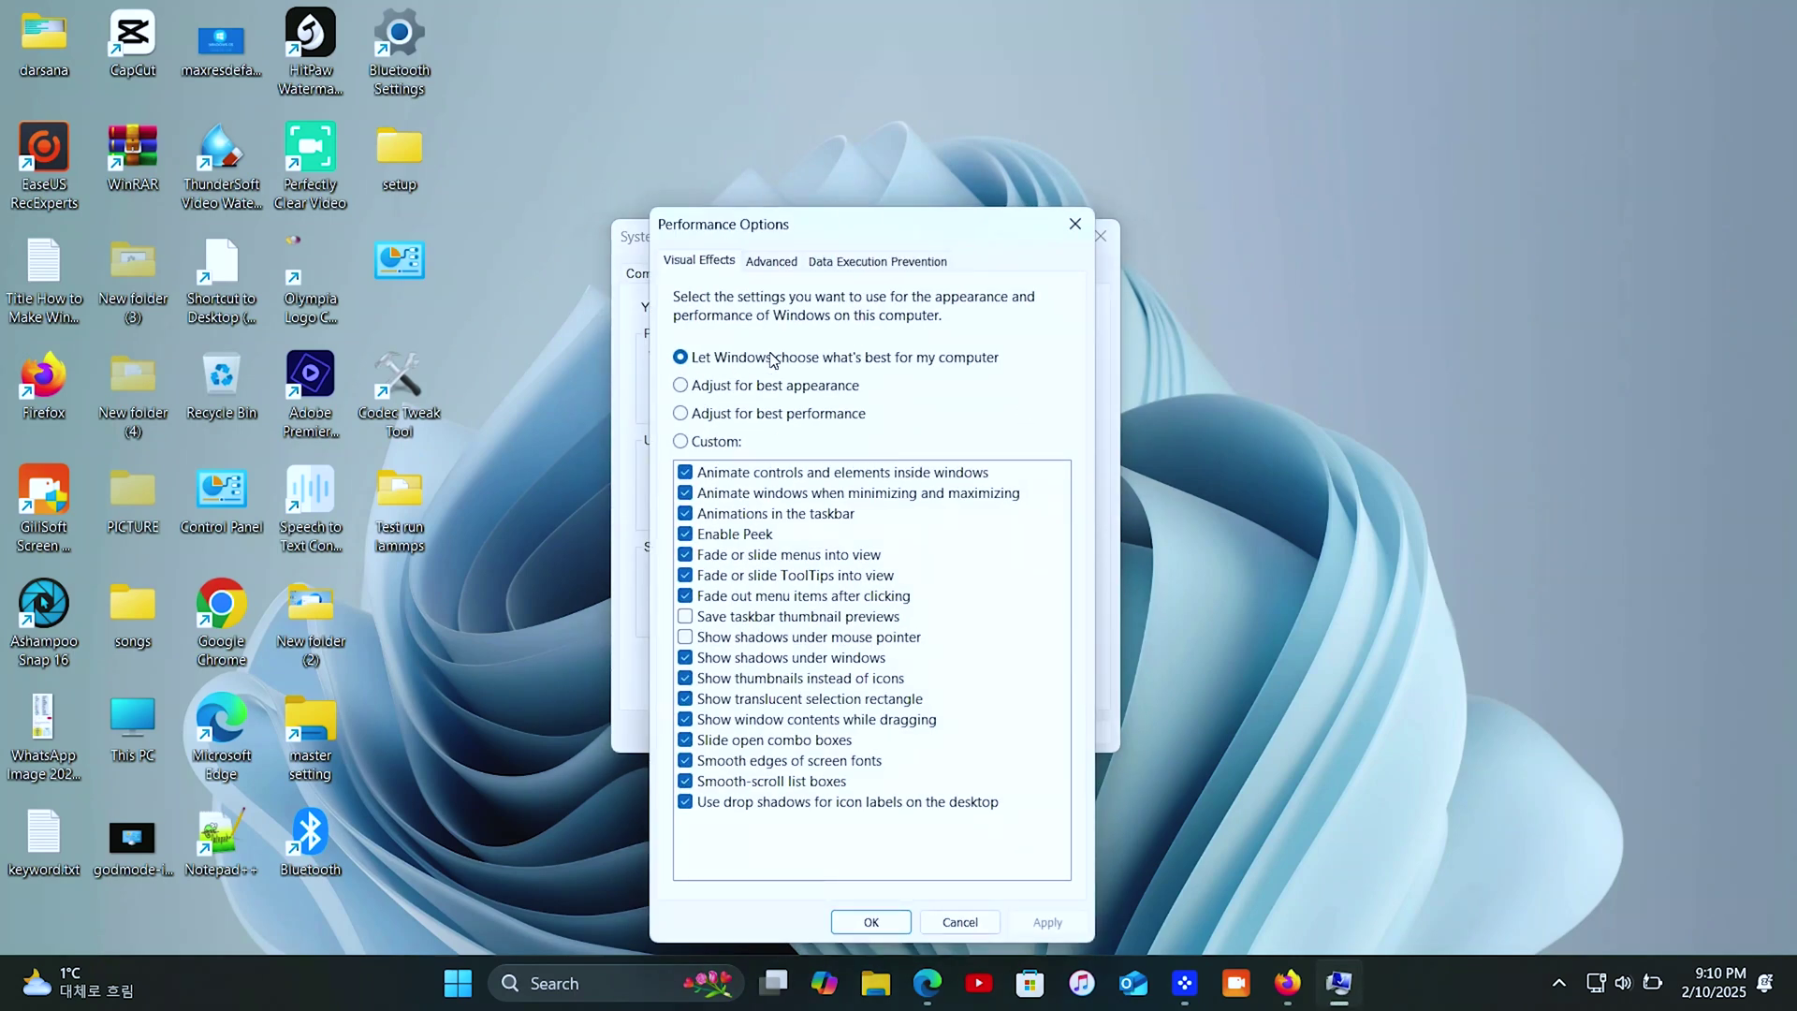
- Set visual effects to Adjust for best performance, apply, and close both dialogs
click(741, 416)
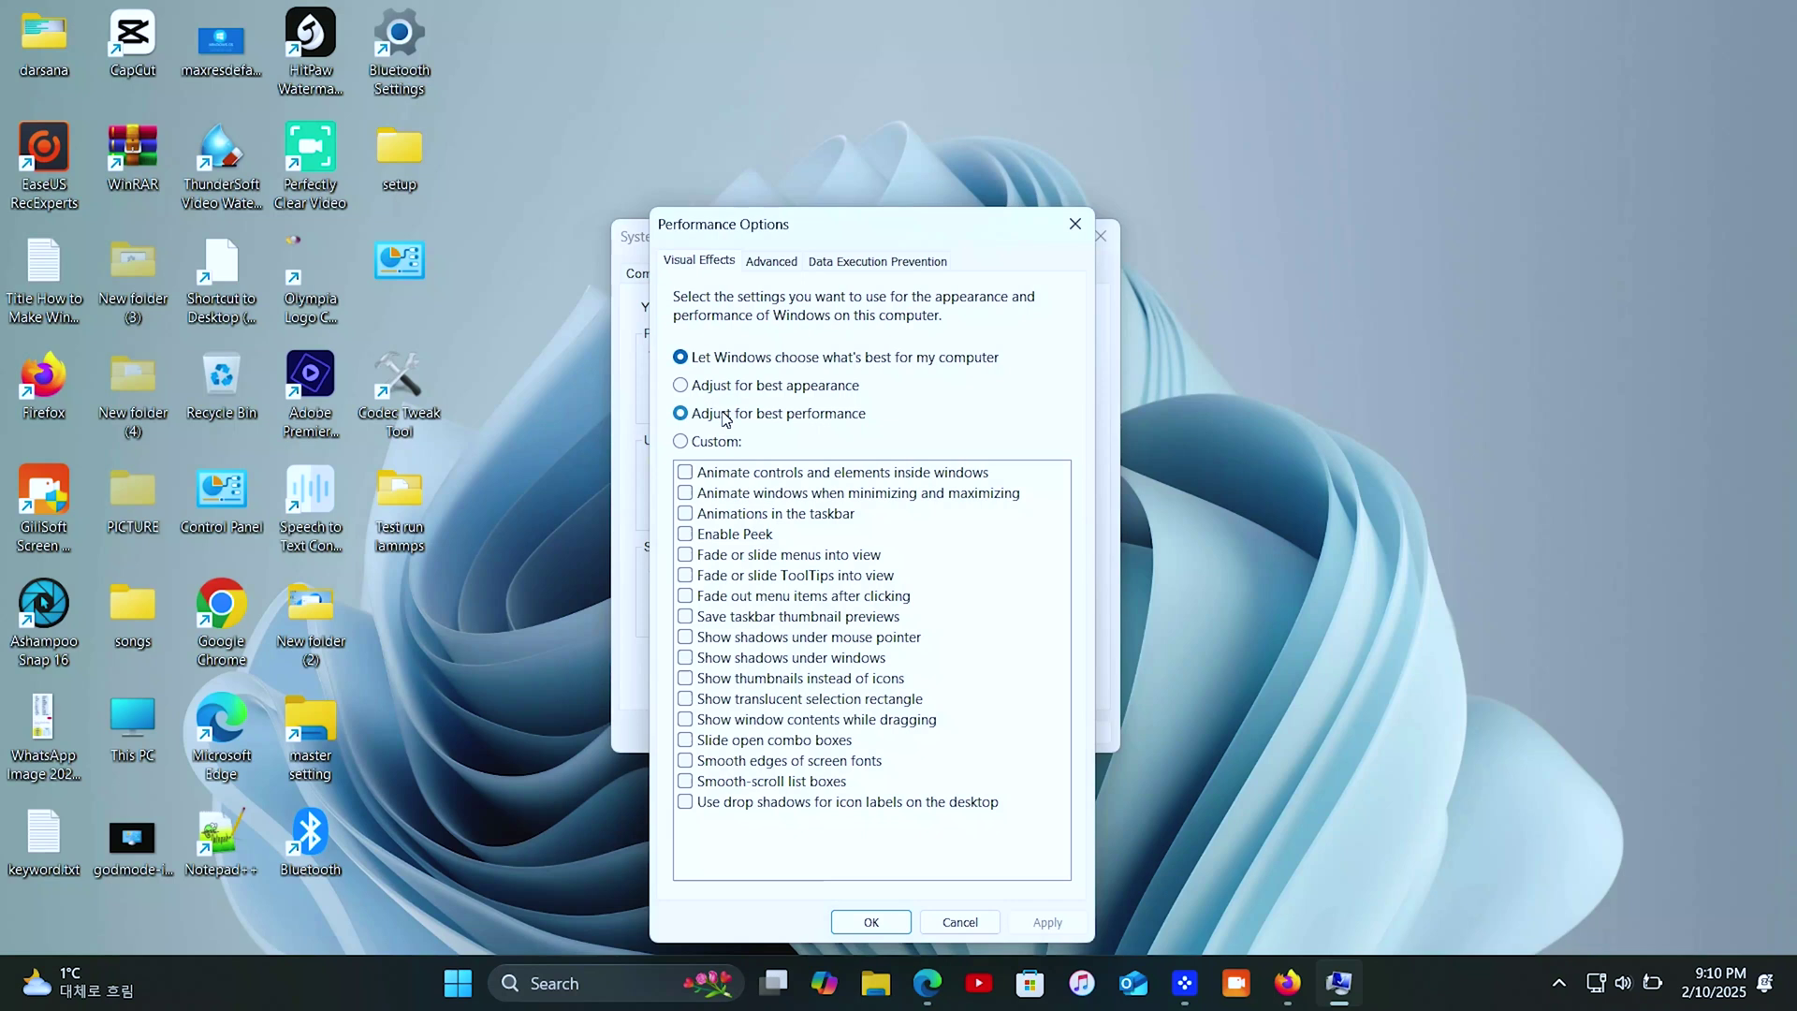
click(1053, 927)
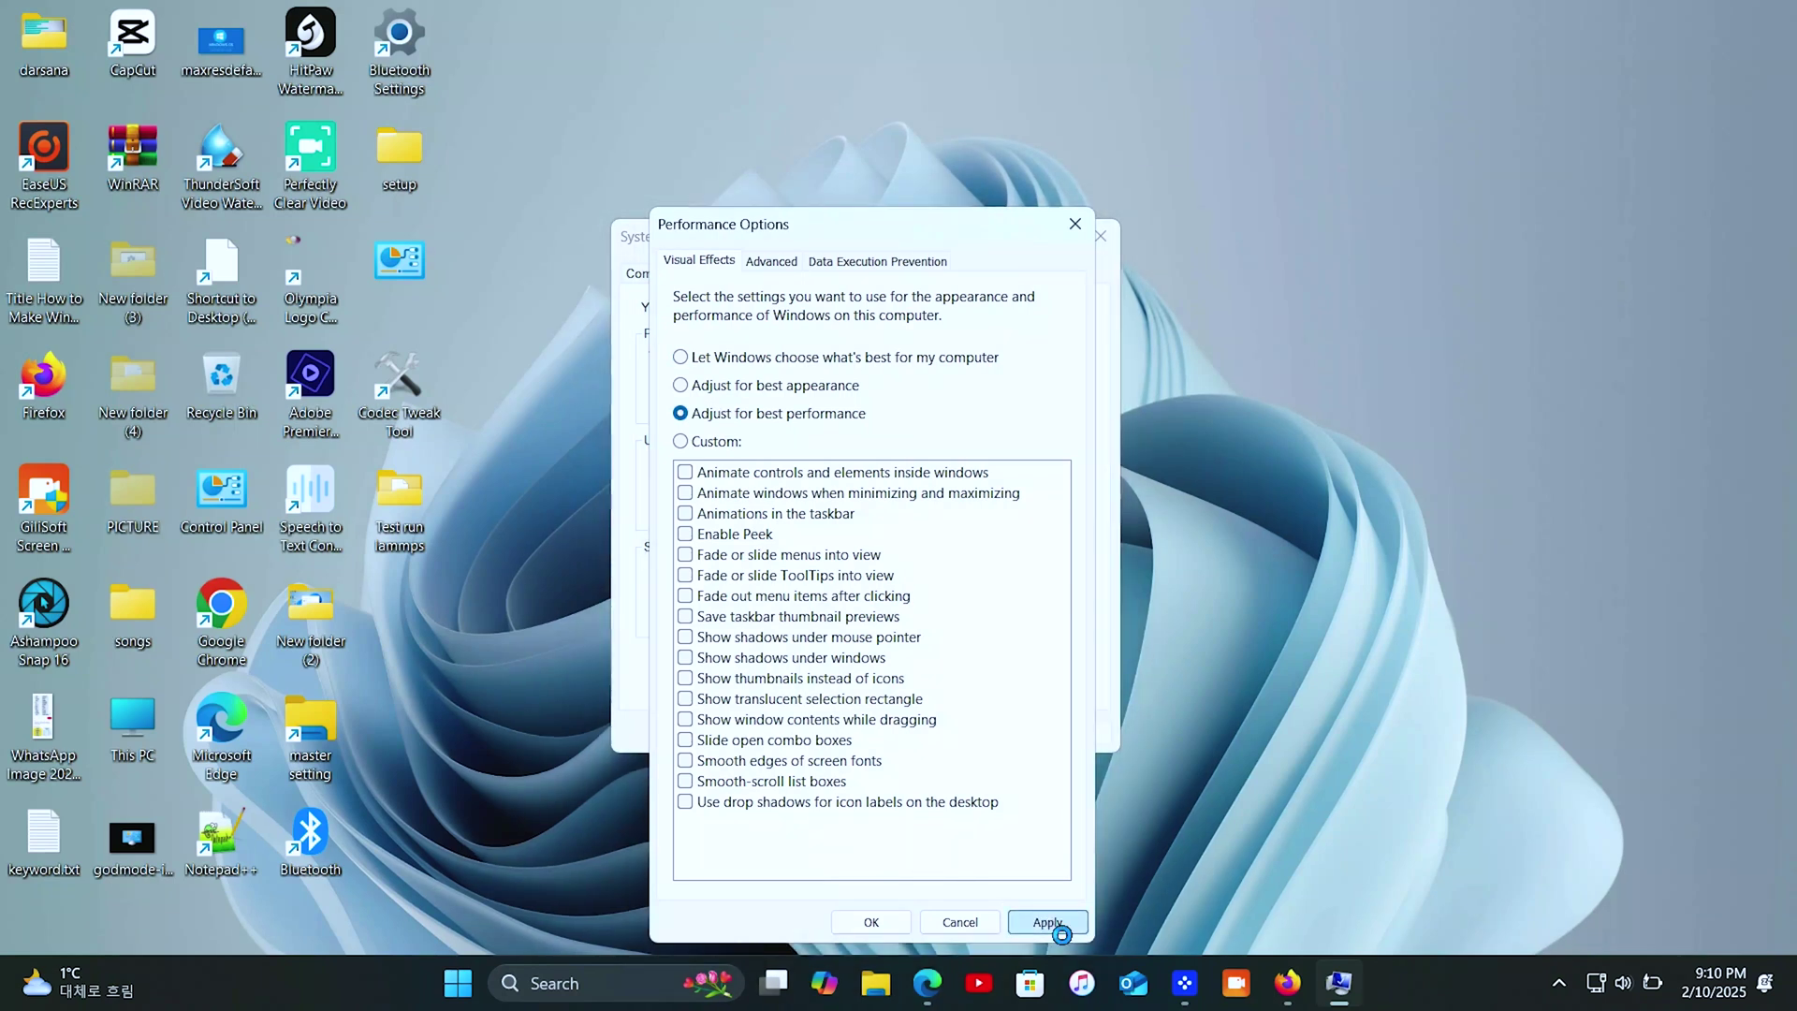
click(870, 923)
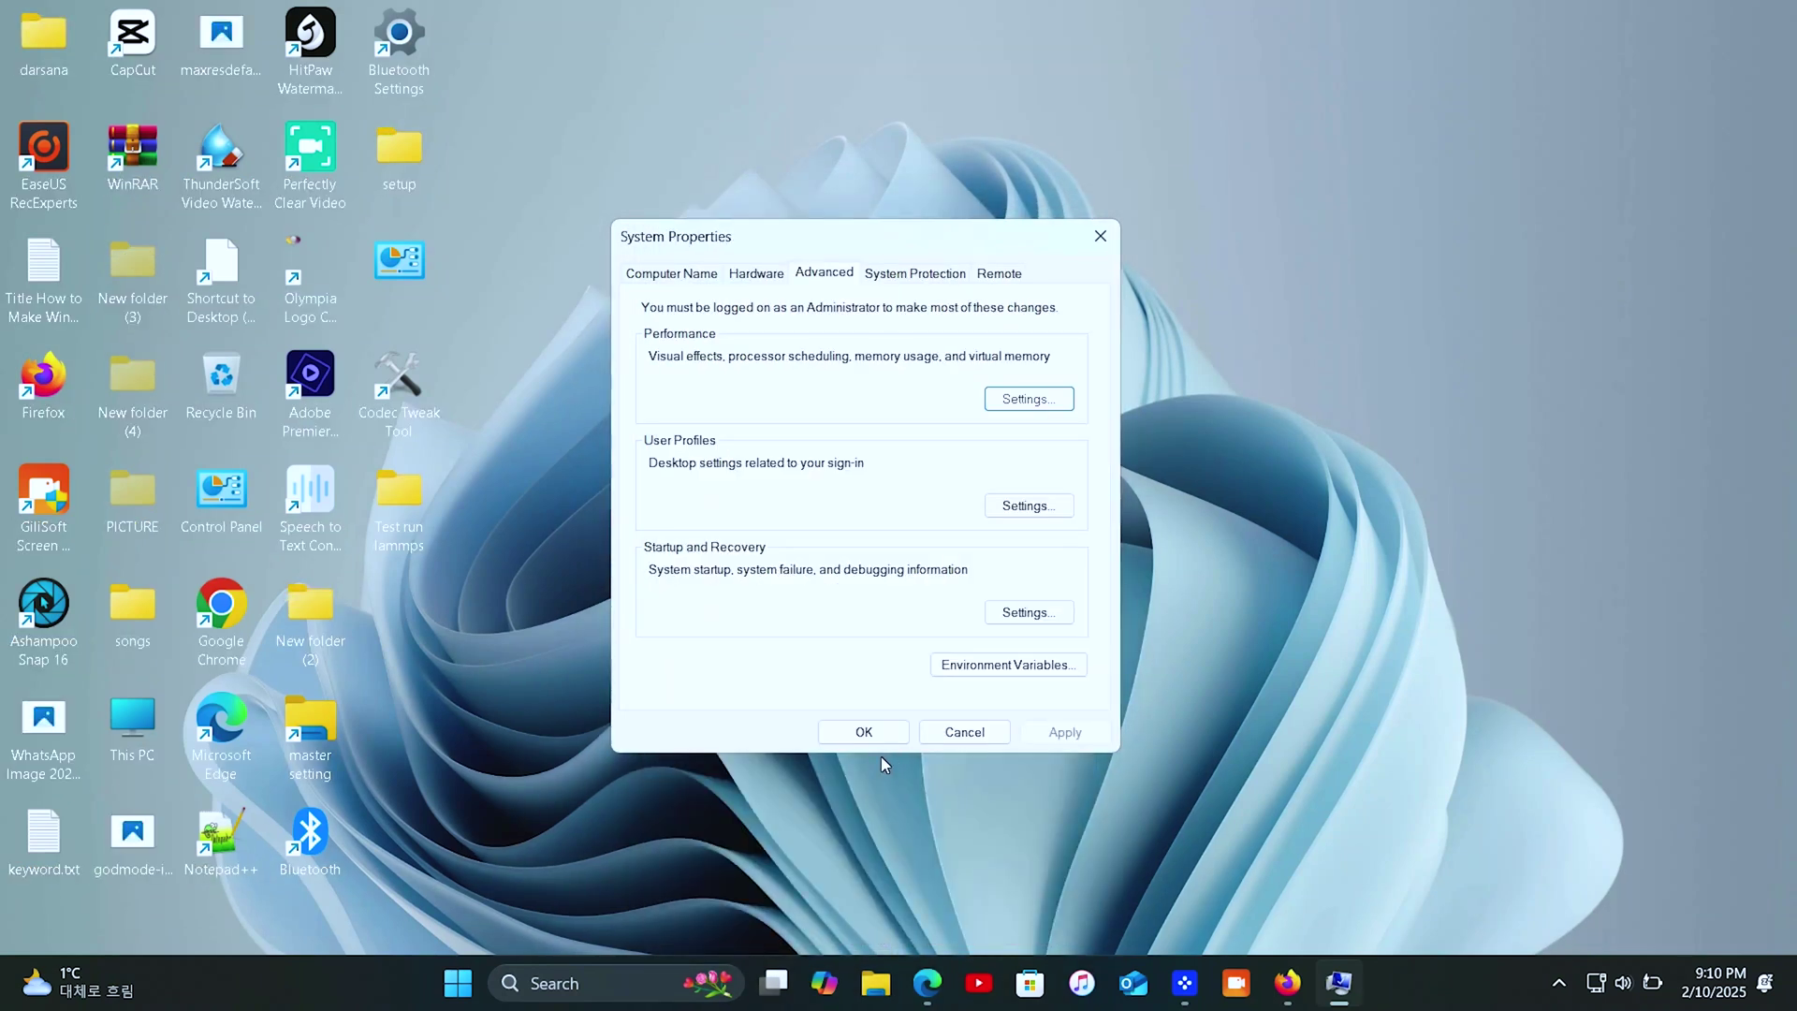
click(862, 733)
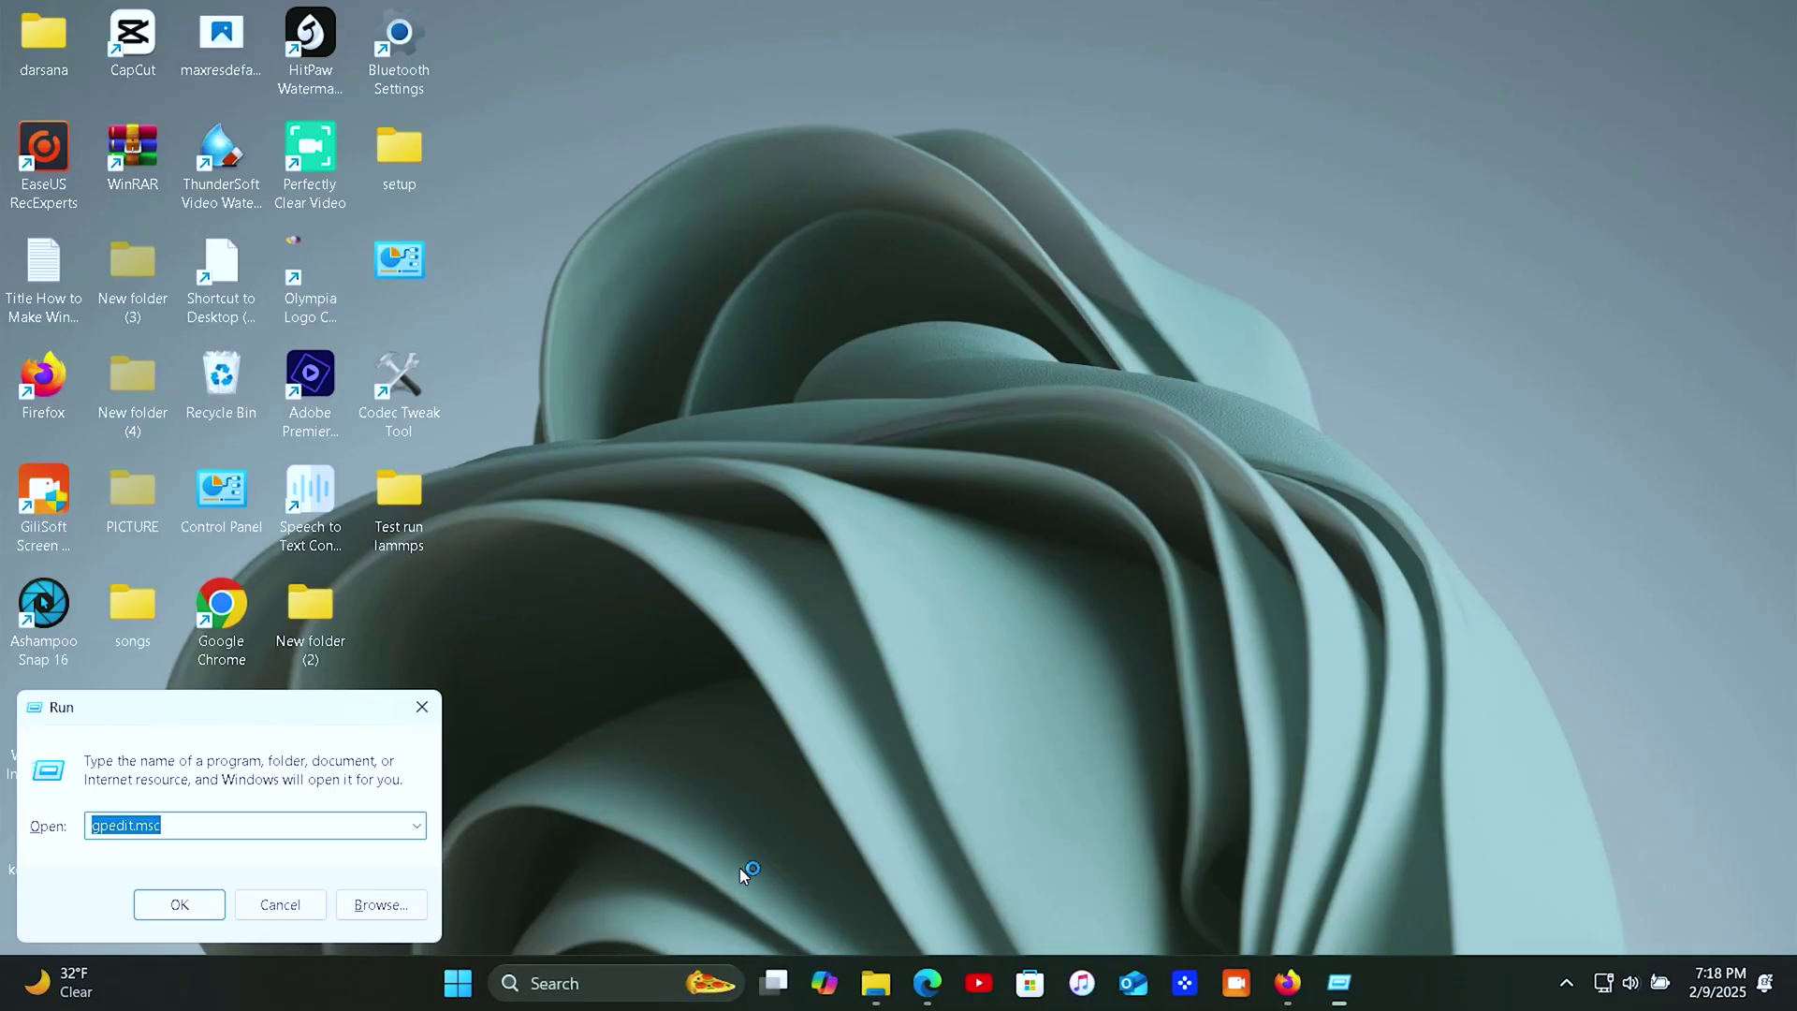
- Launch Local Group Policy Editor and navigate Computer Configuration > Administrative Templates > Windows Components > App Privacy
click(205, 915)
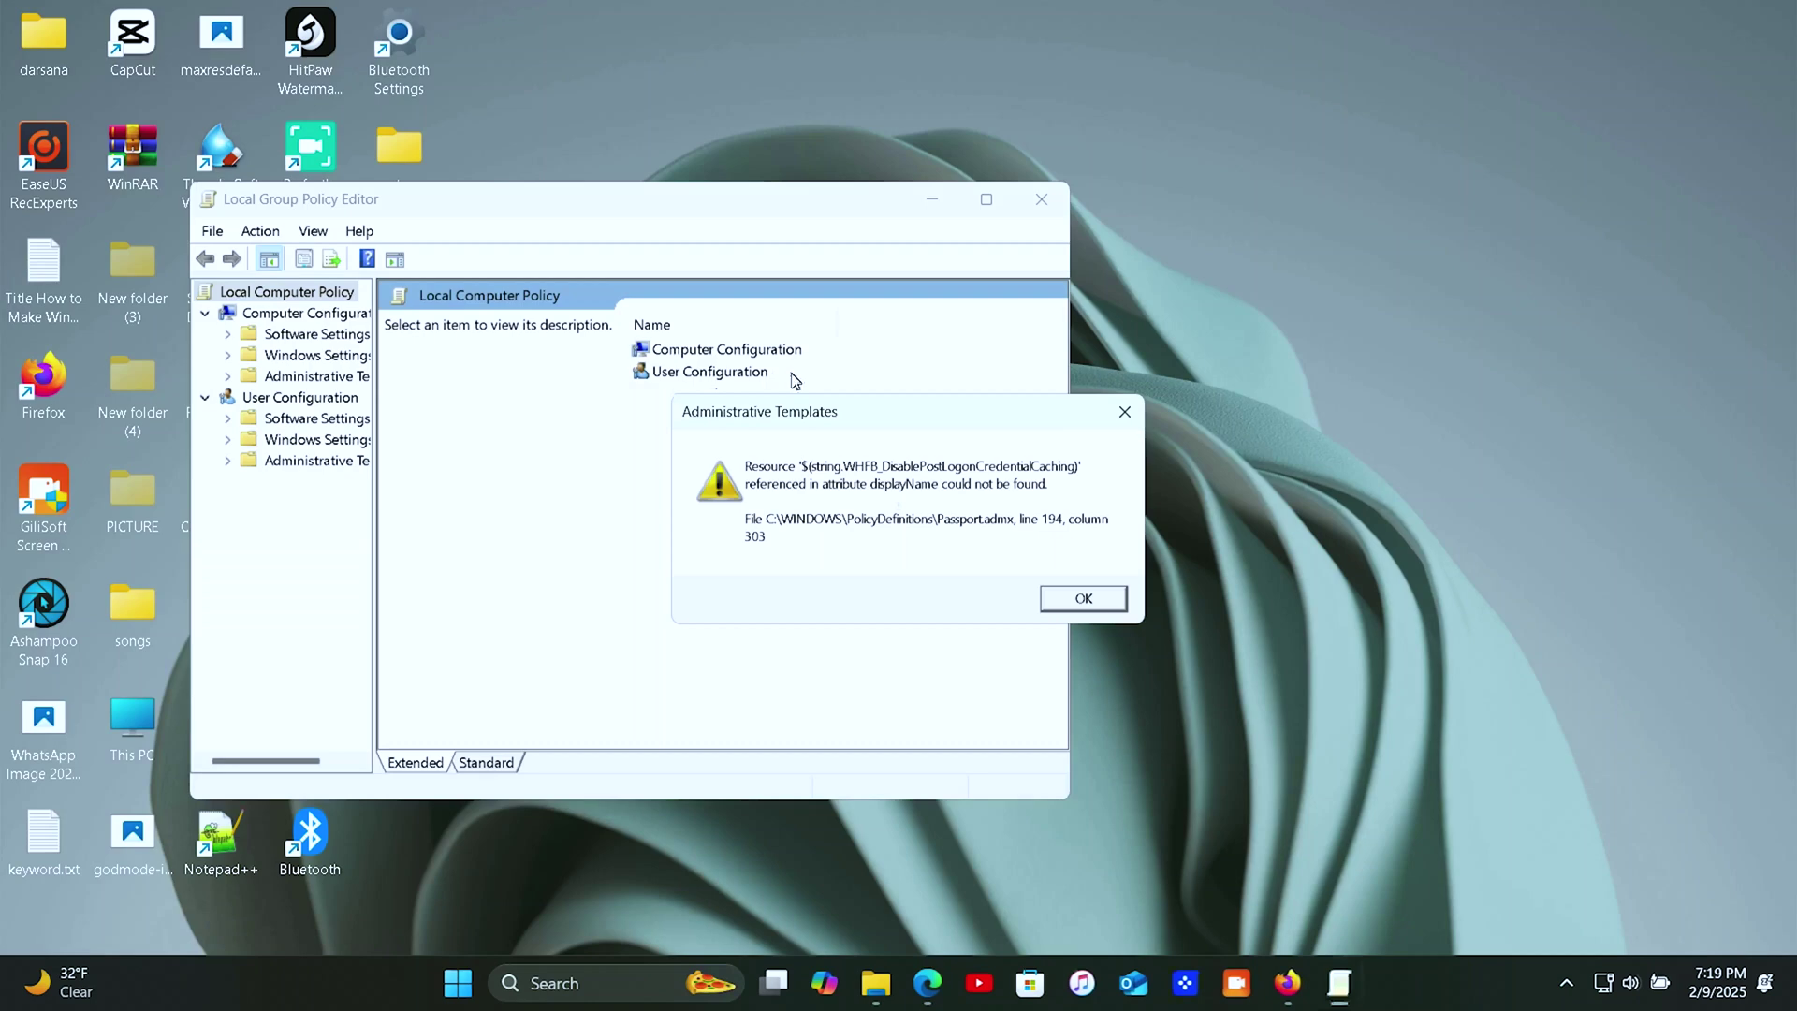
click(1084, 598)
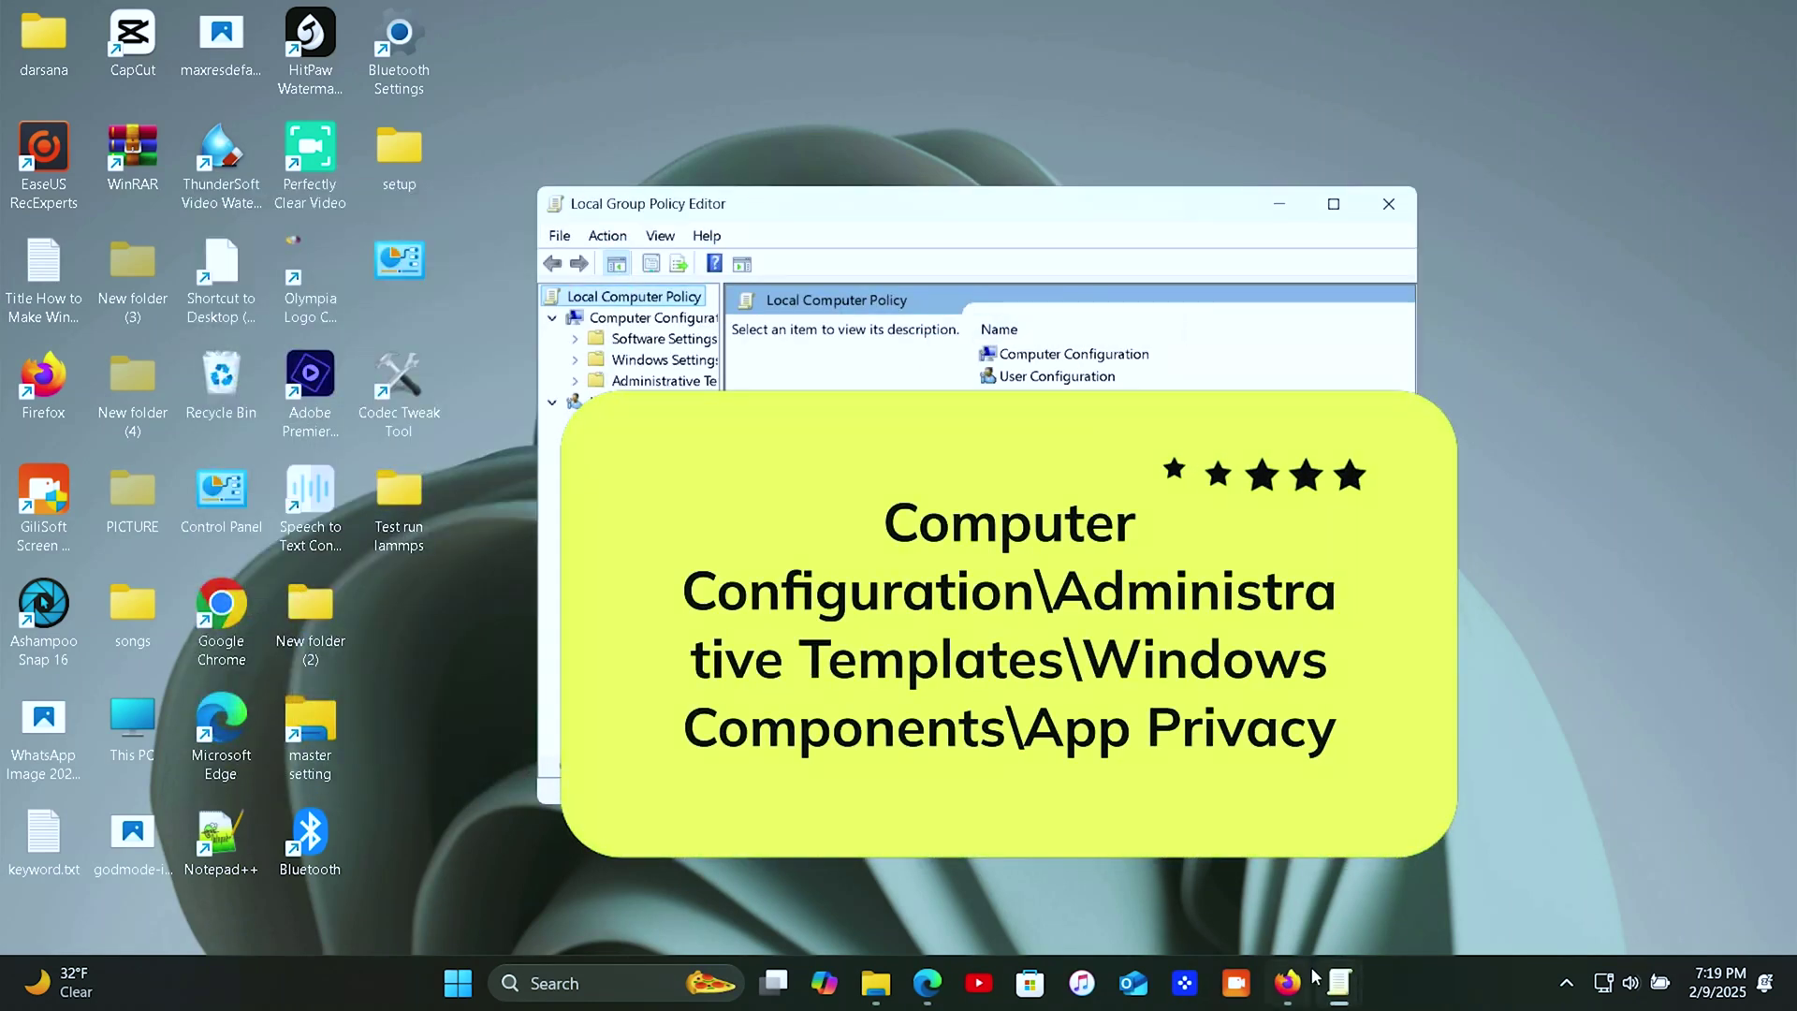
click(1278, 205)
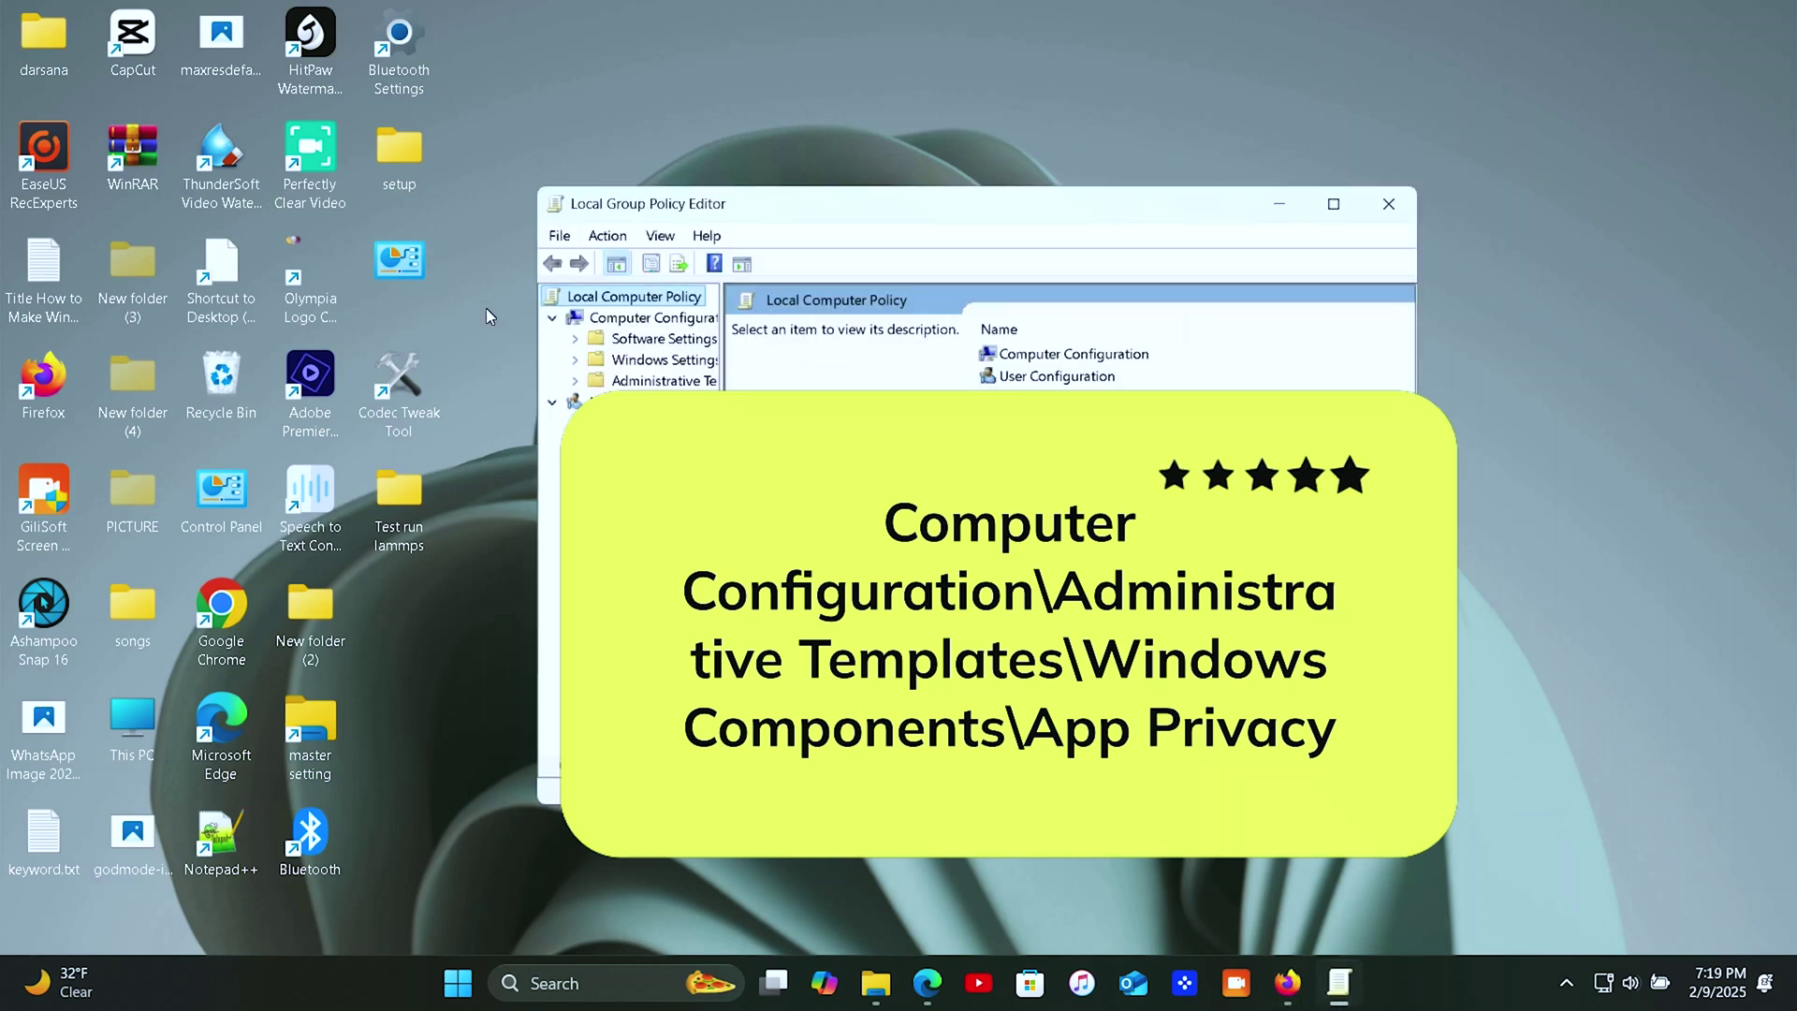
click(1031, 360)
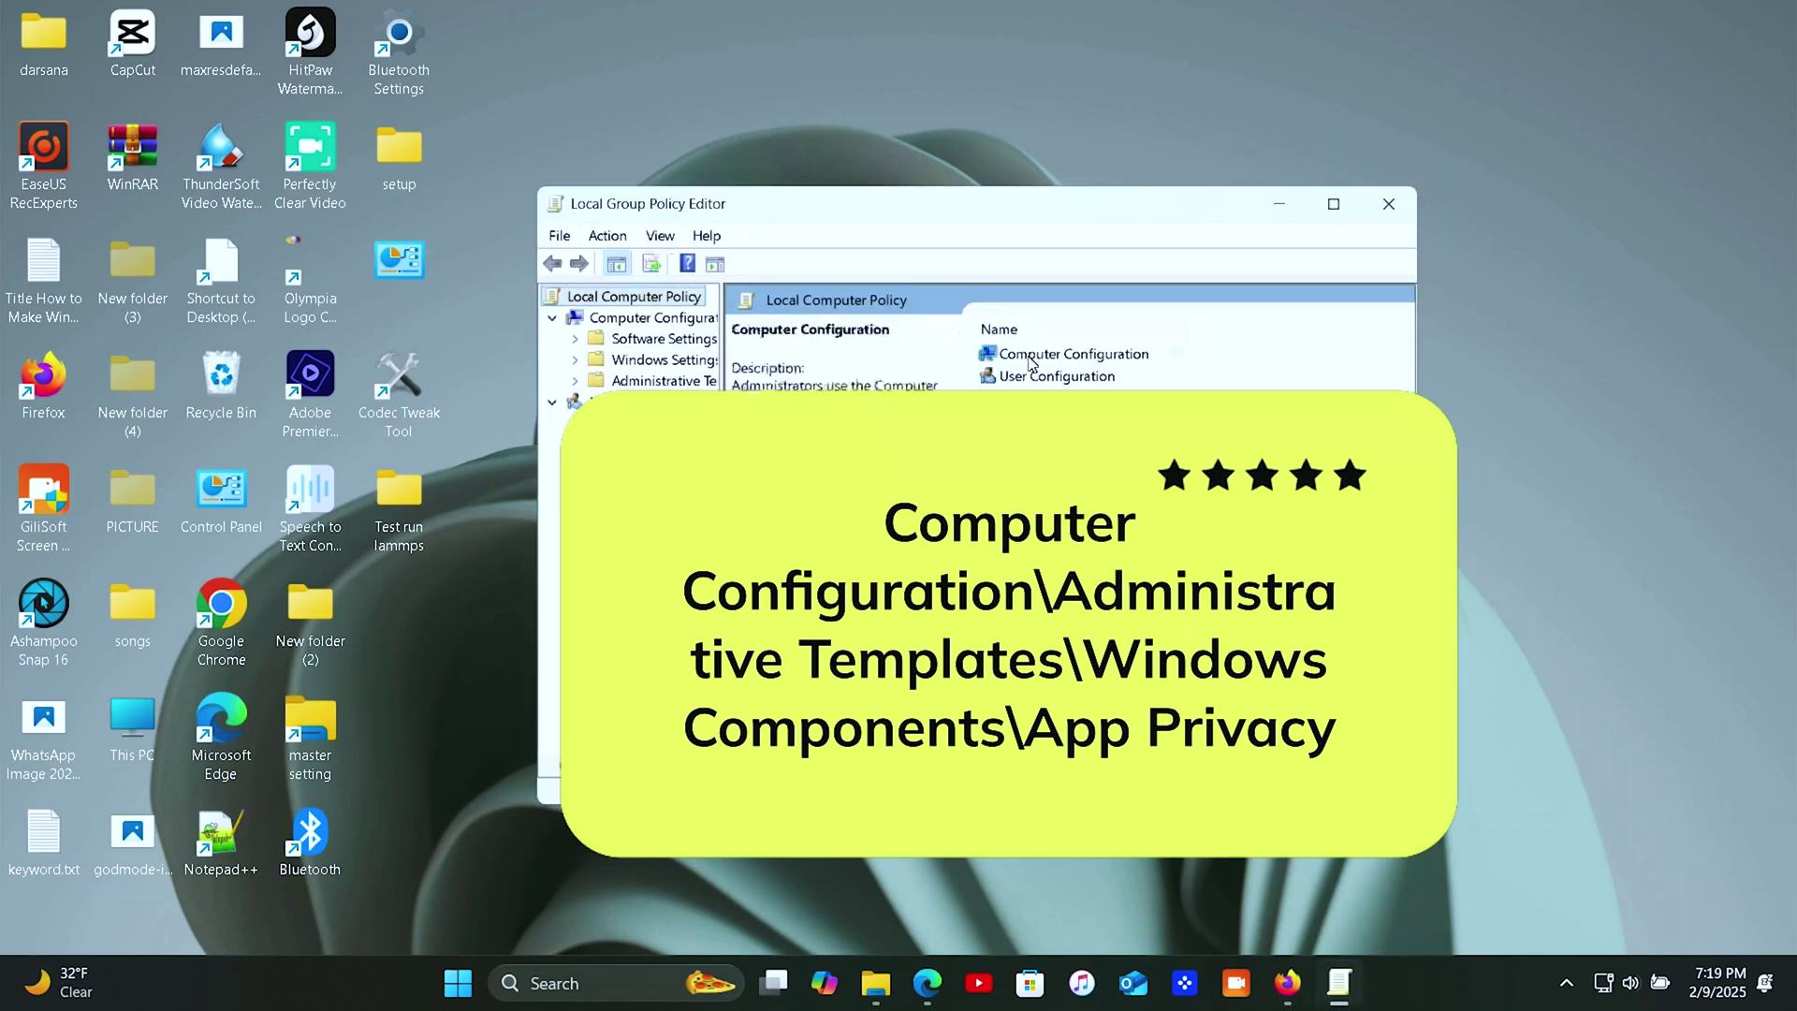
double_click(1031, 361)
double_click(1044, 399)
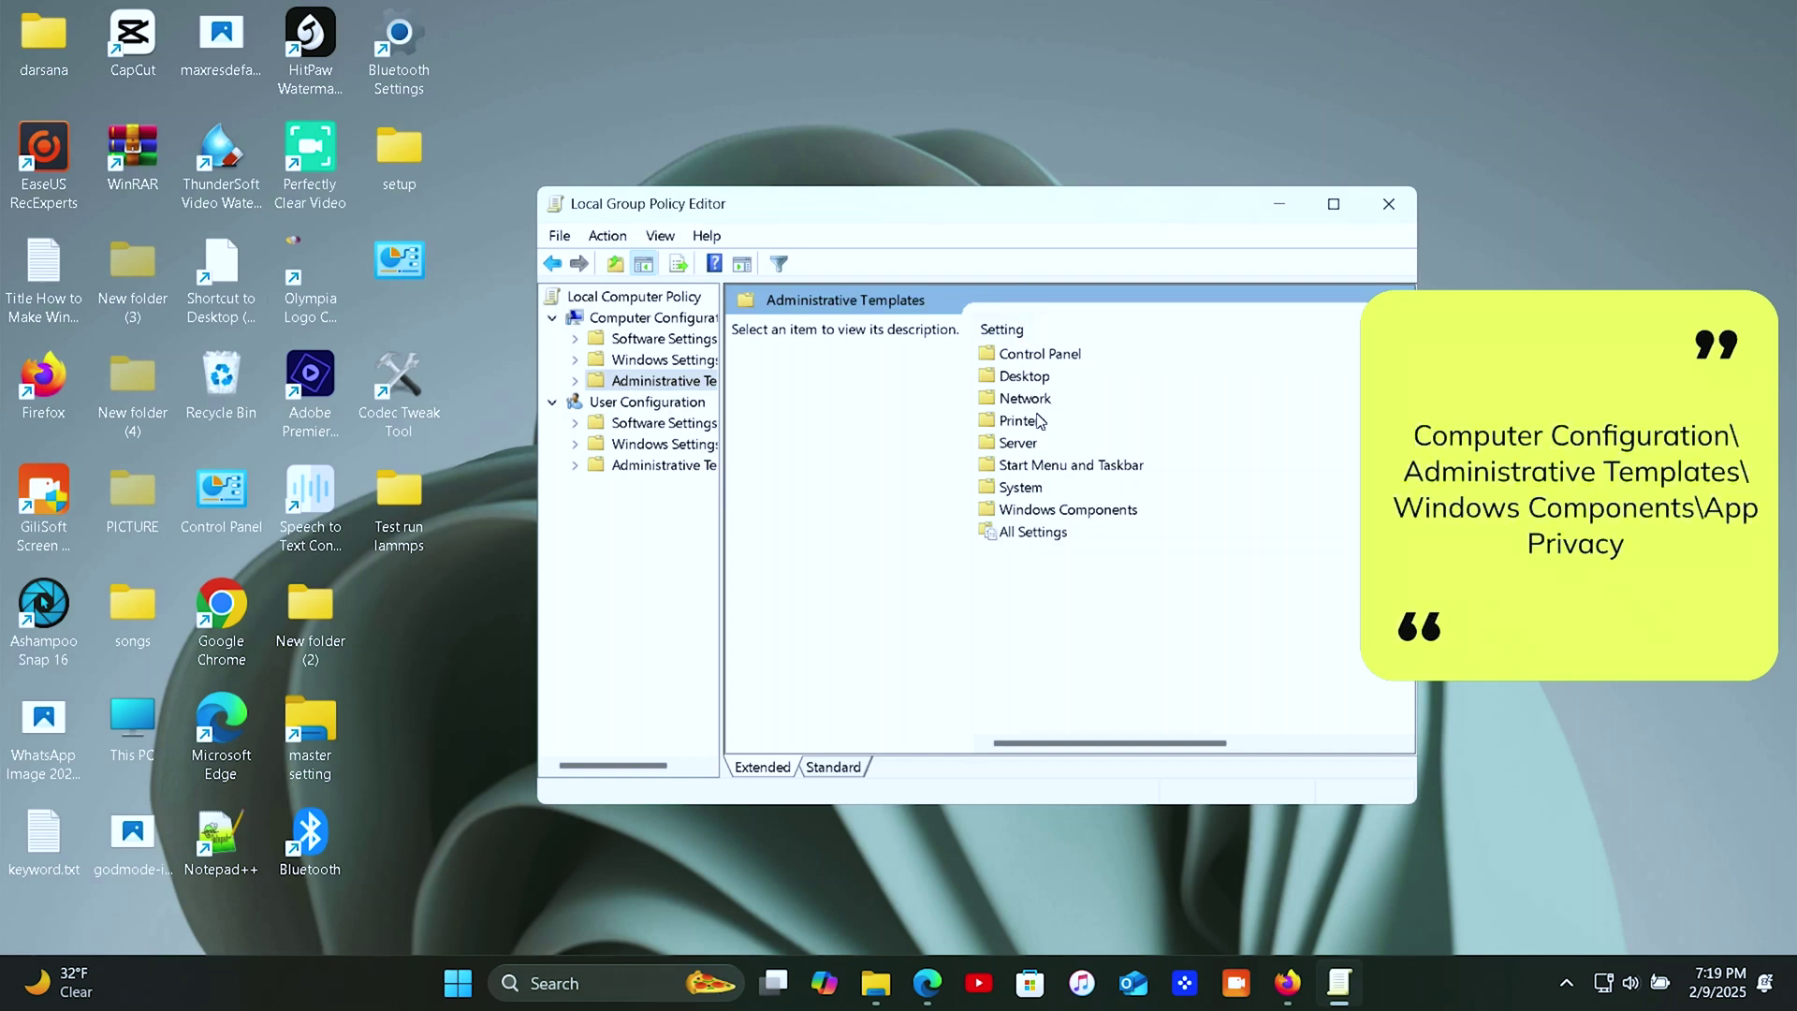
double_click(1067, 509)
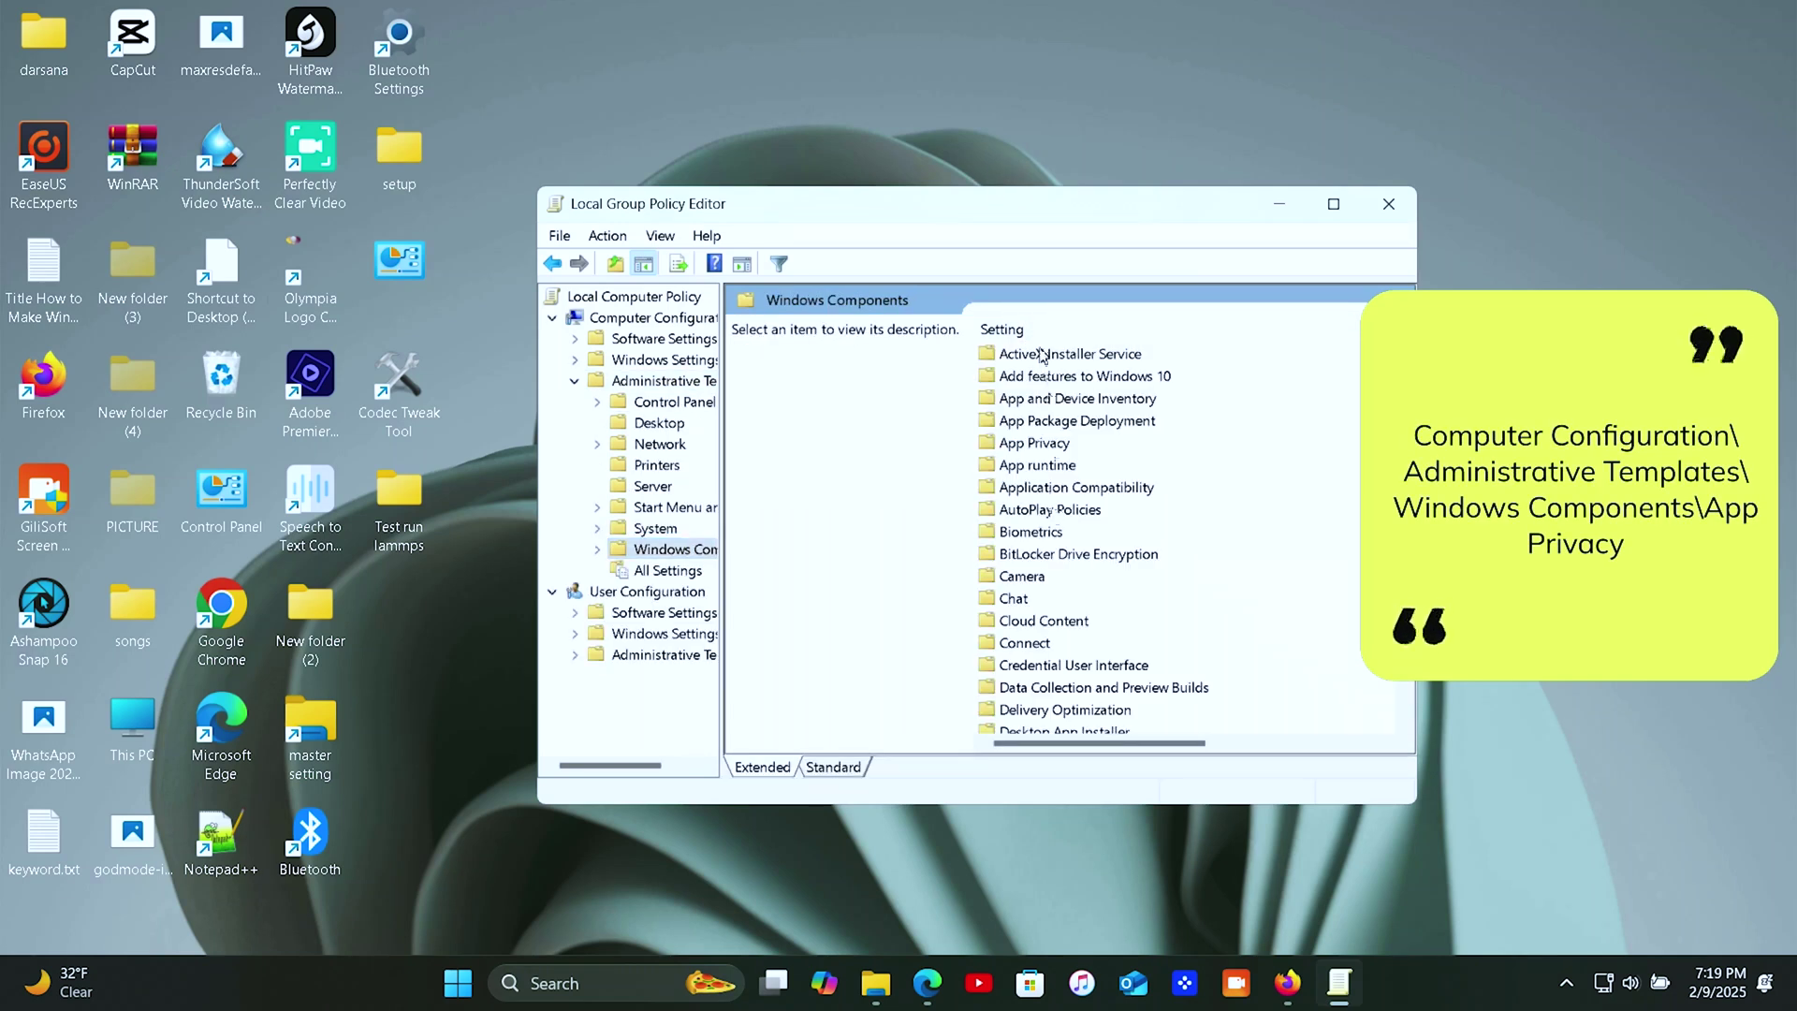
double_click(1036, 443)
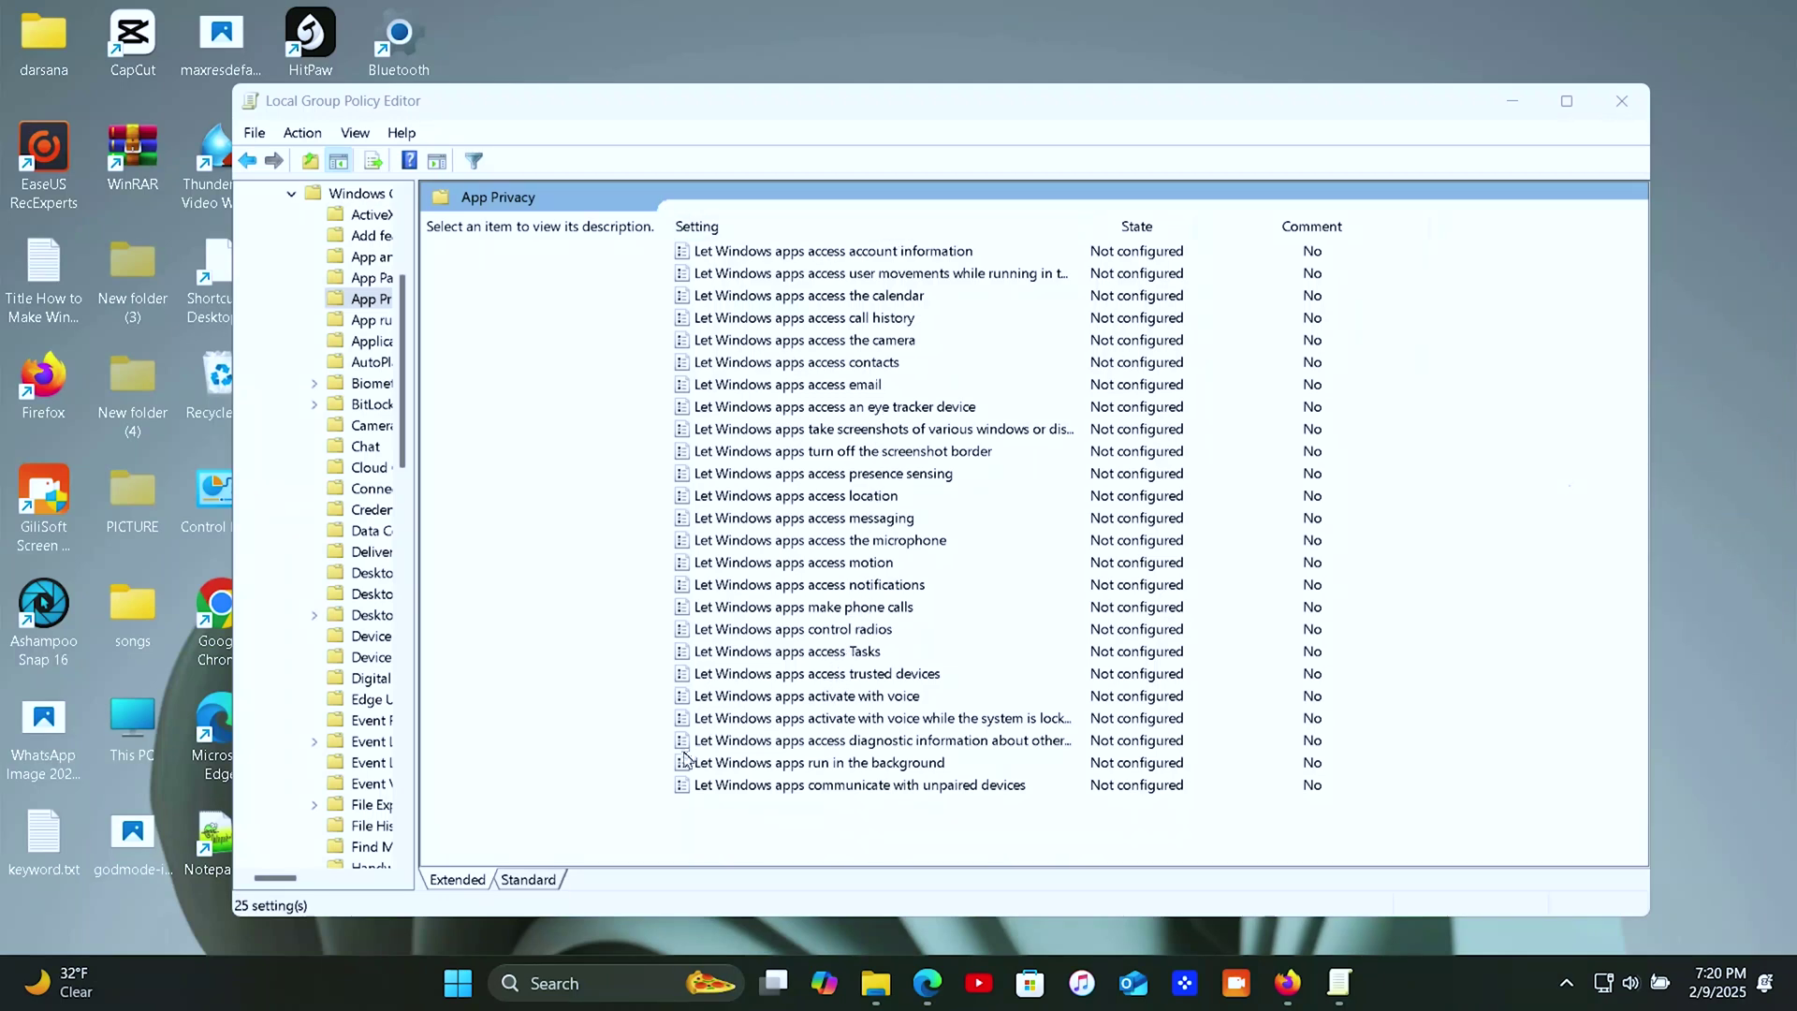
- Set 'Let Windows apps run in the background' to Disabled, apply, and close the editor
double_click(851, 766)
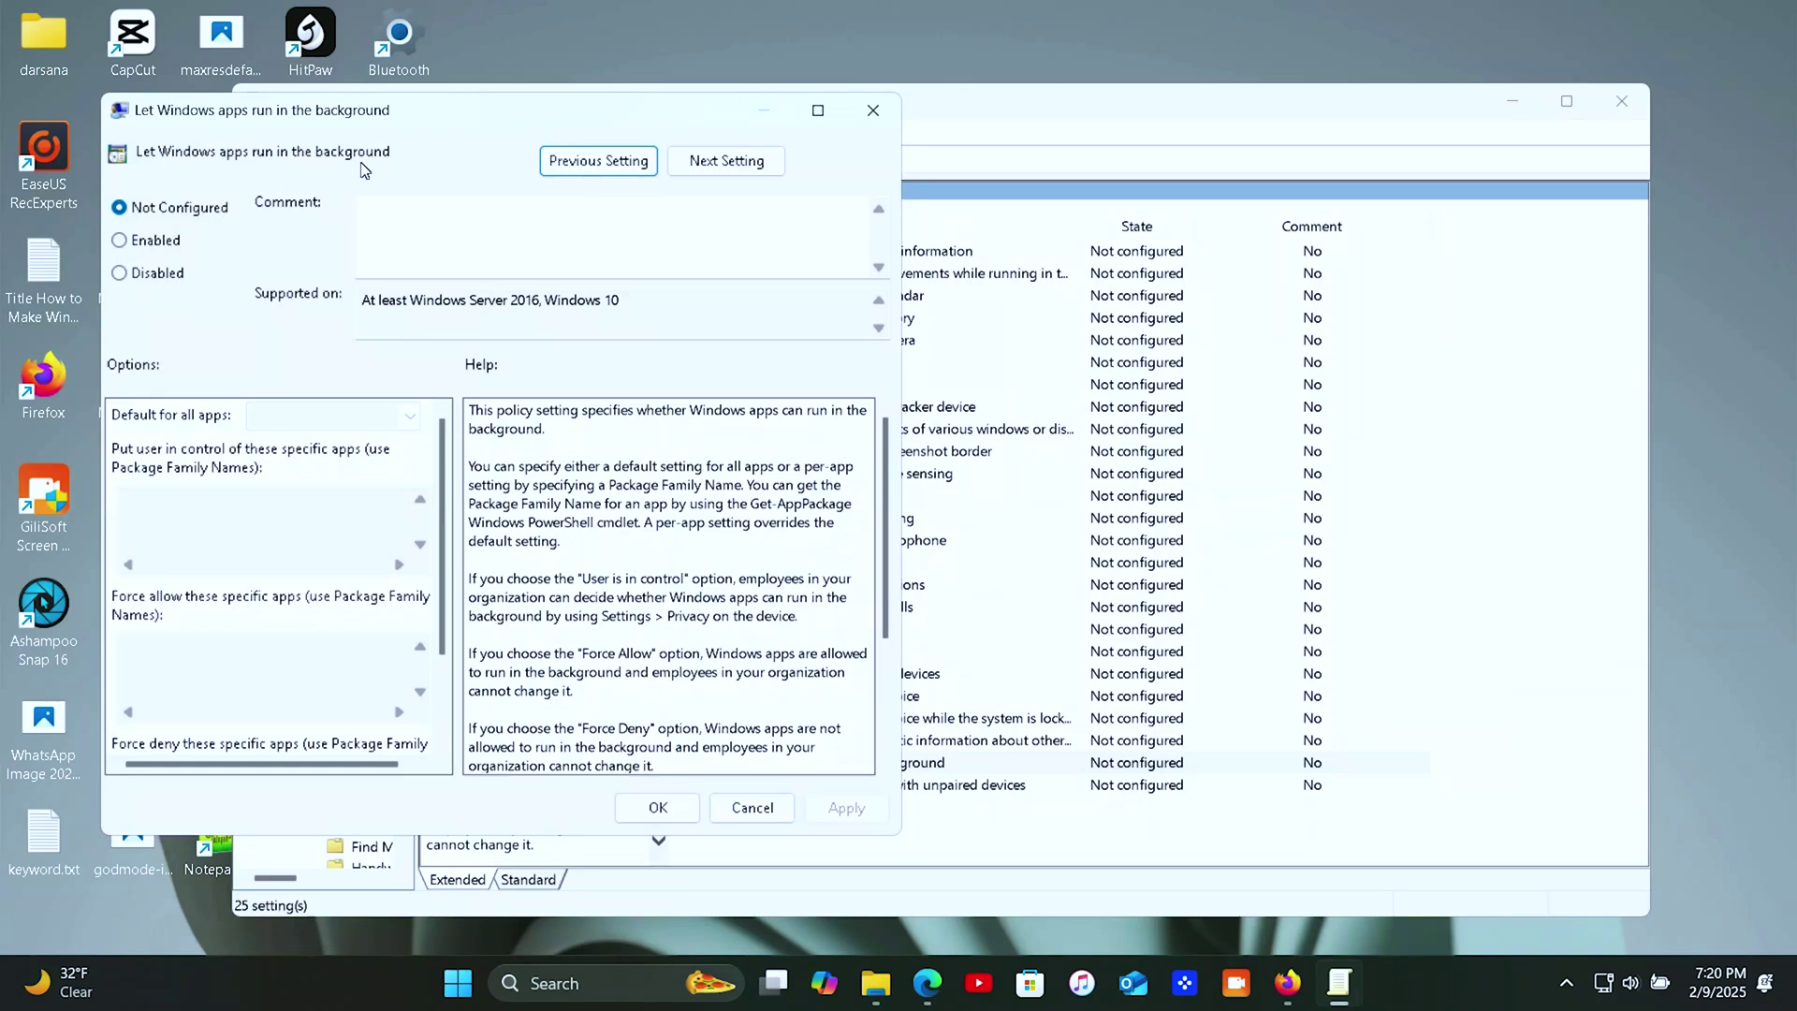
click(119, 272)
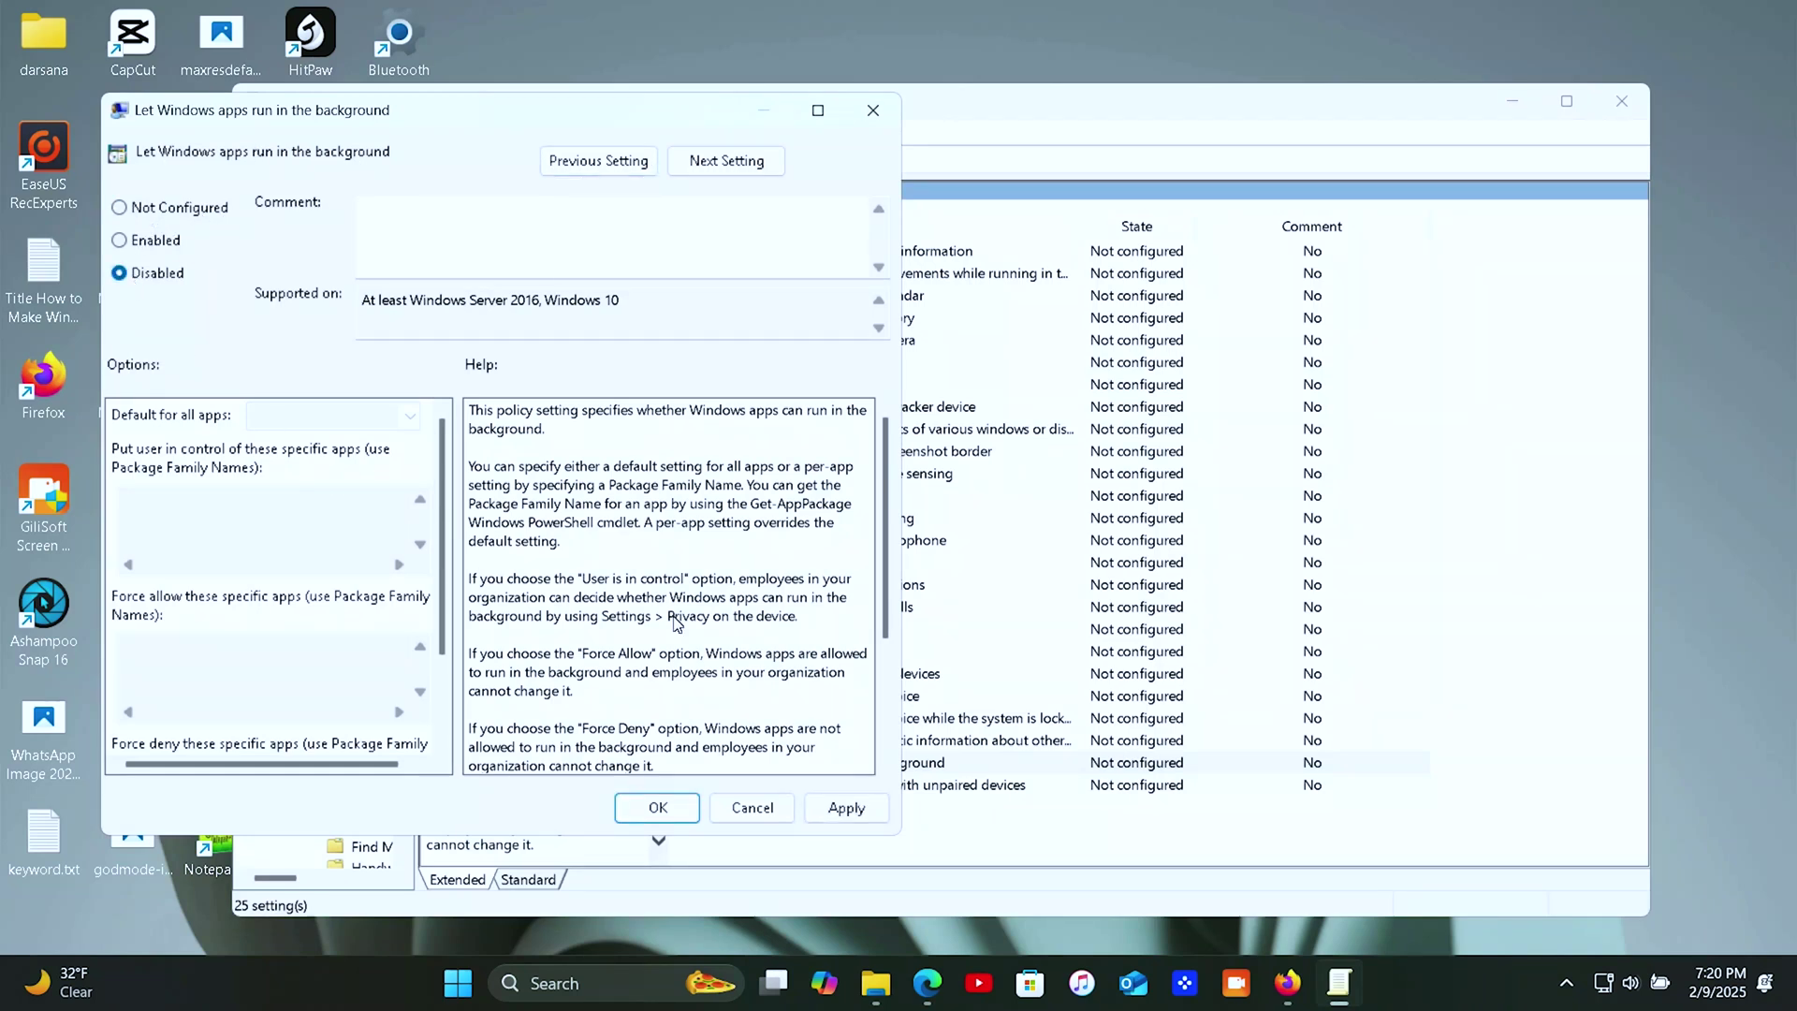
click(845, 809)
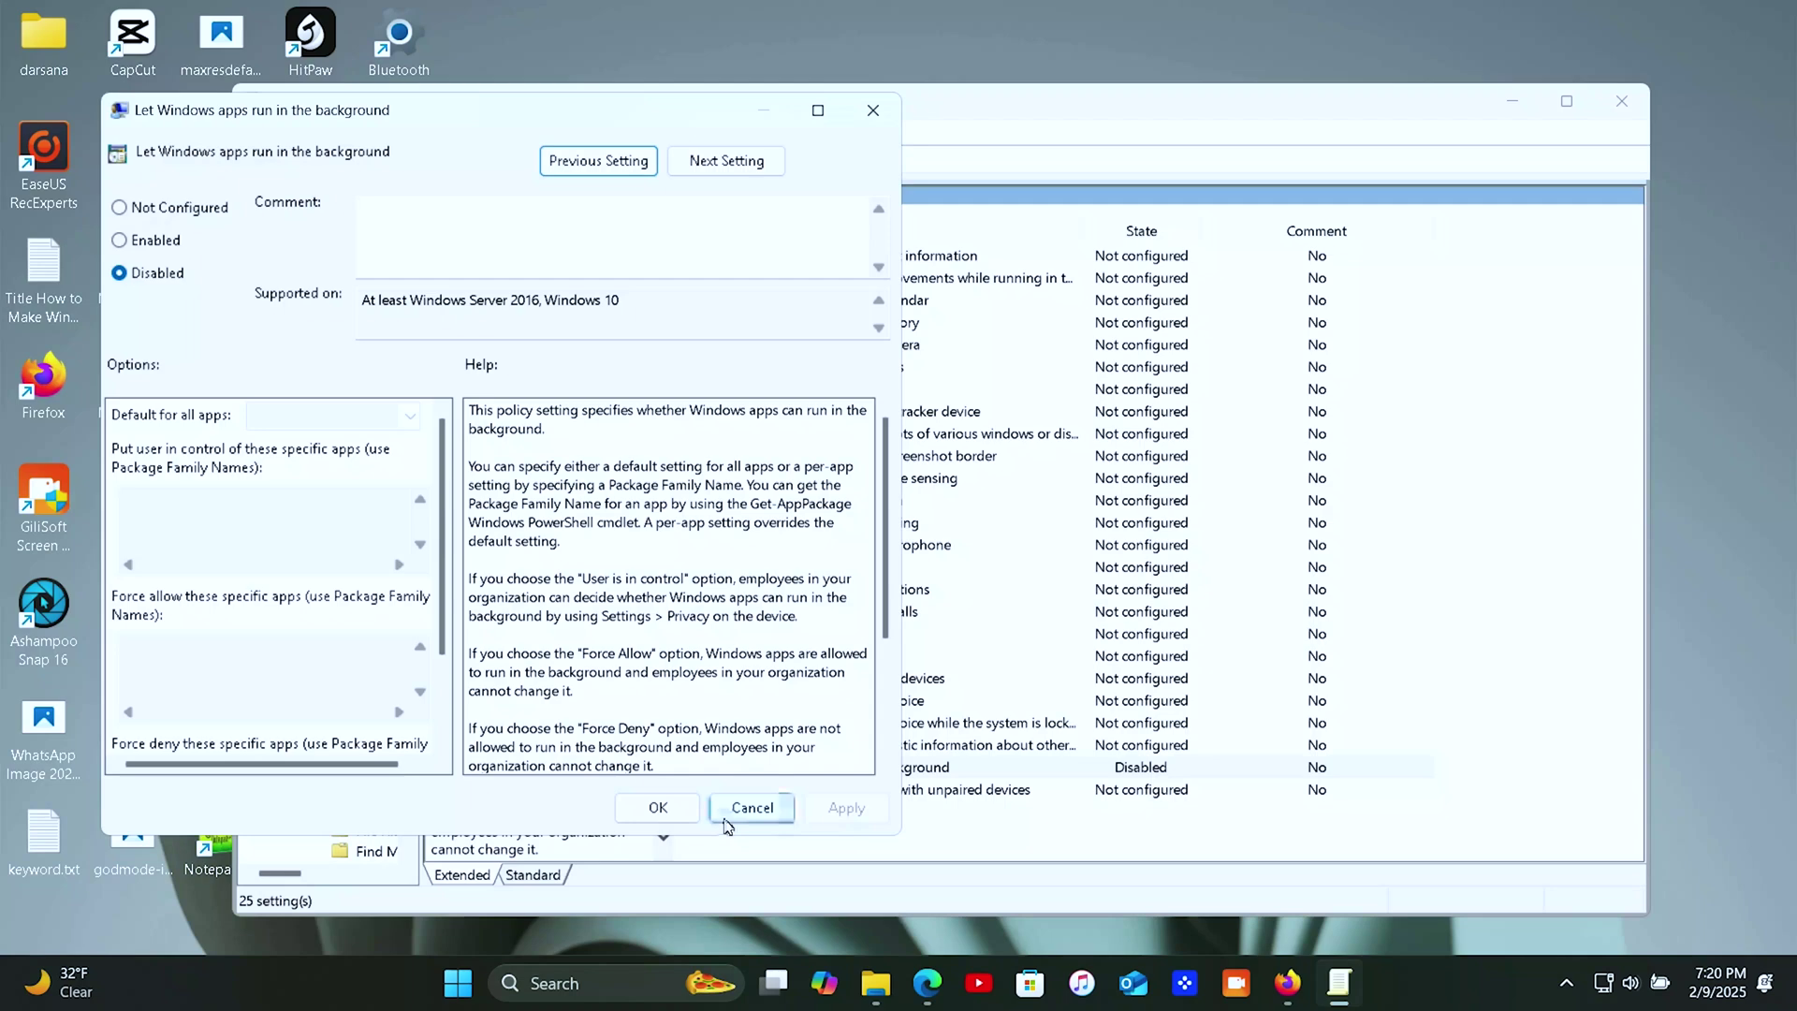
click(656, 809)
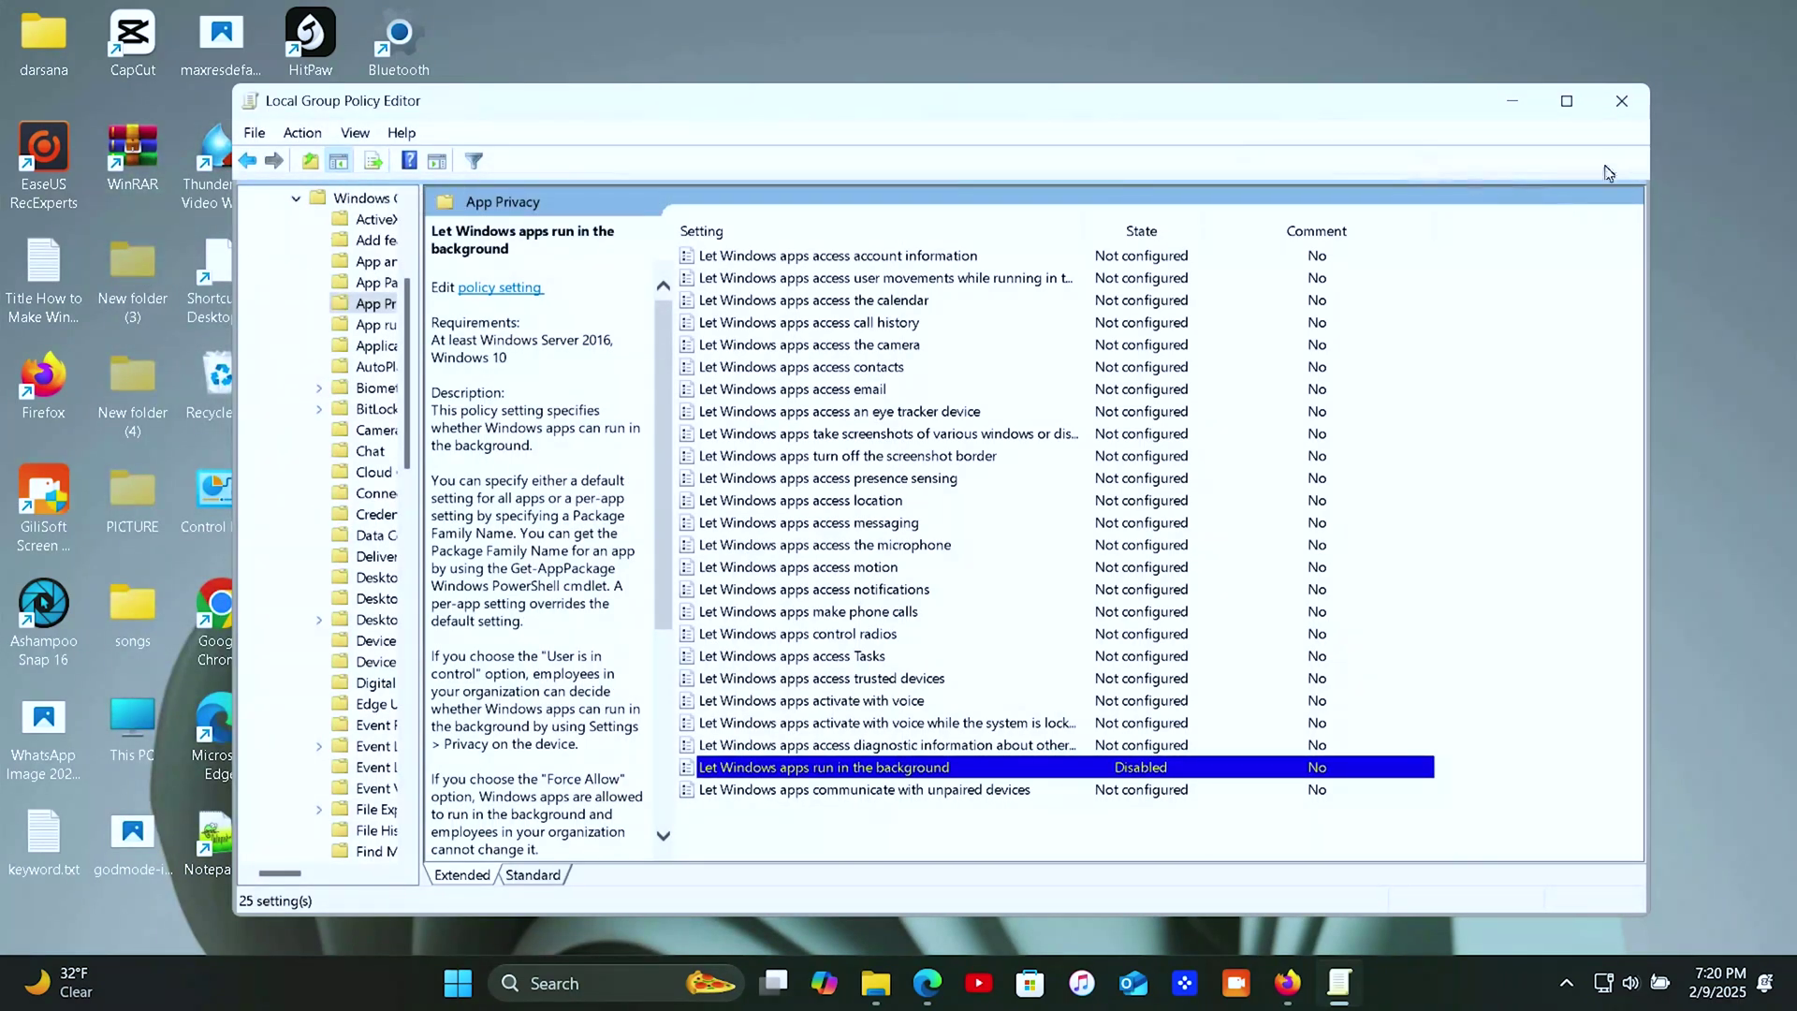
click(1621, 101)
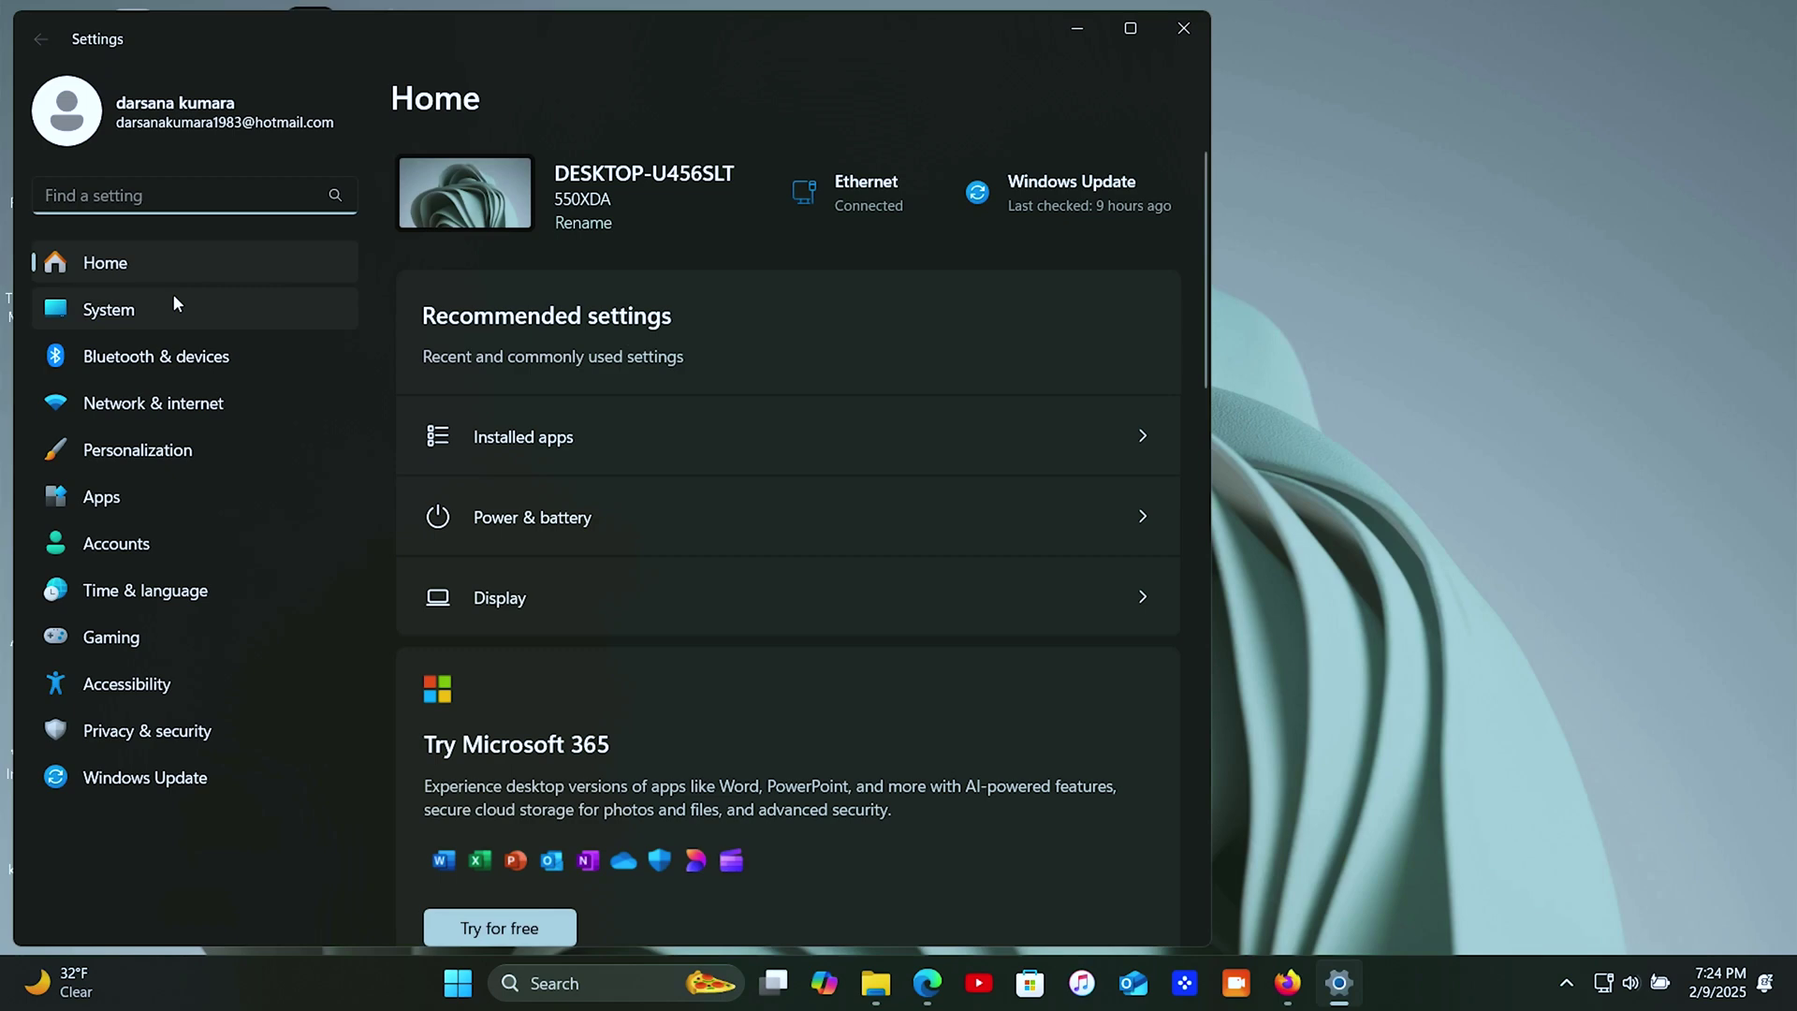
- Go to System > Storage in Settings and switch Storage Sense on
click(173, 300)
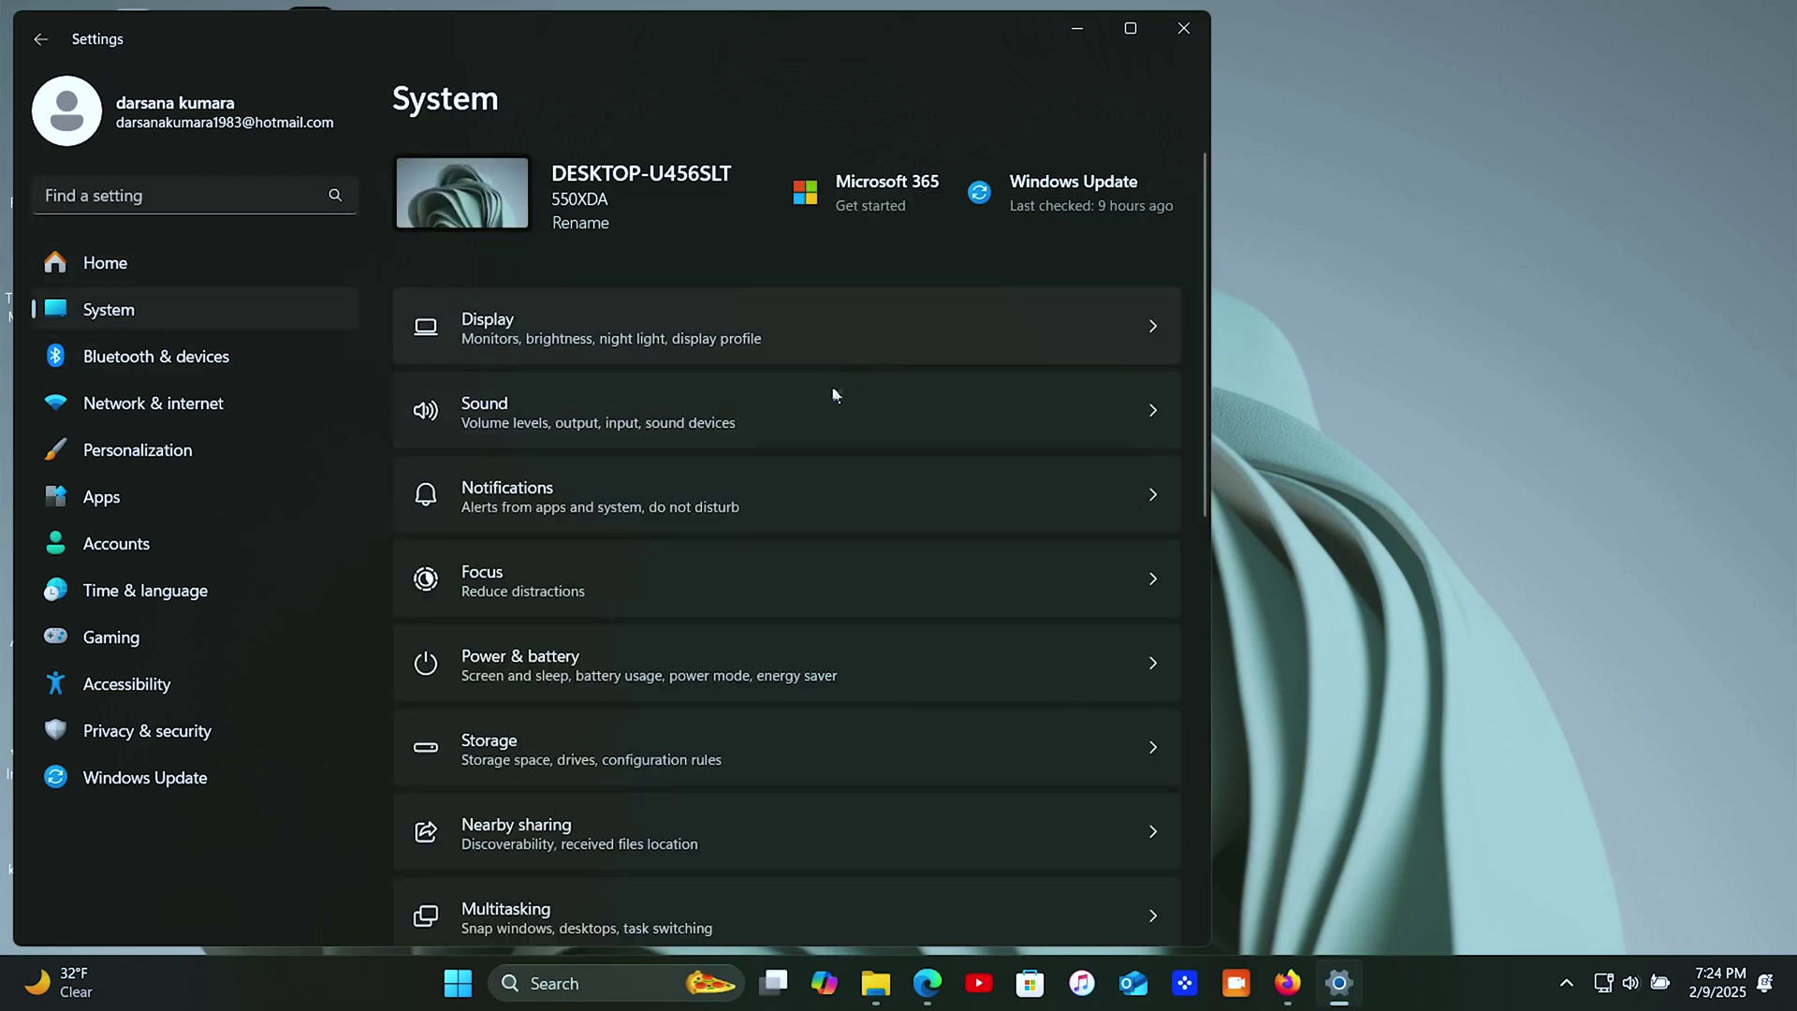
click(1048, 759)
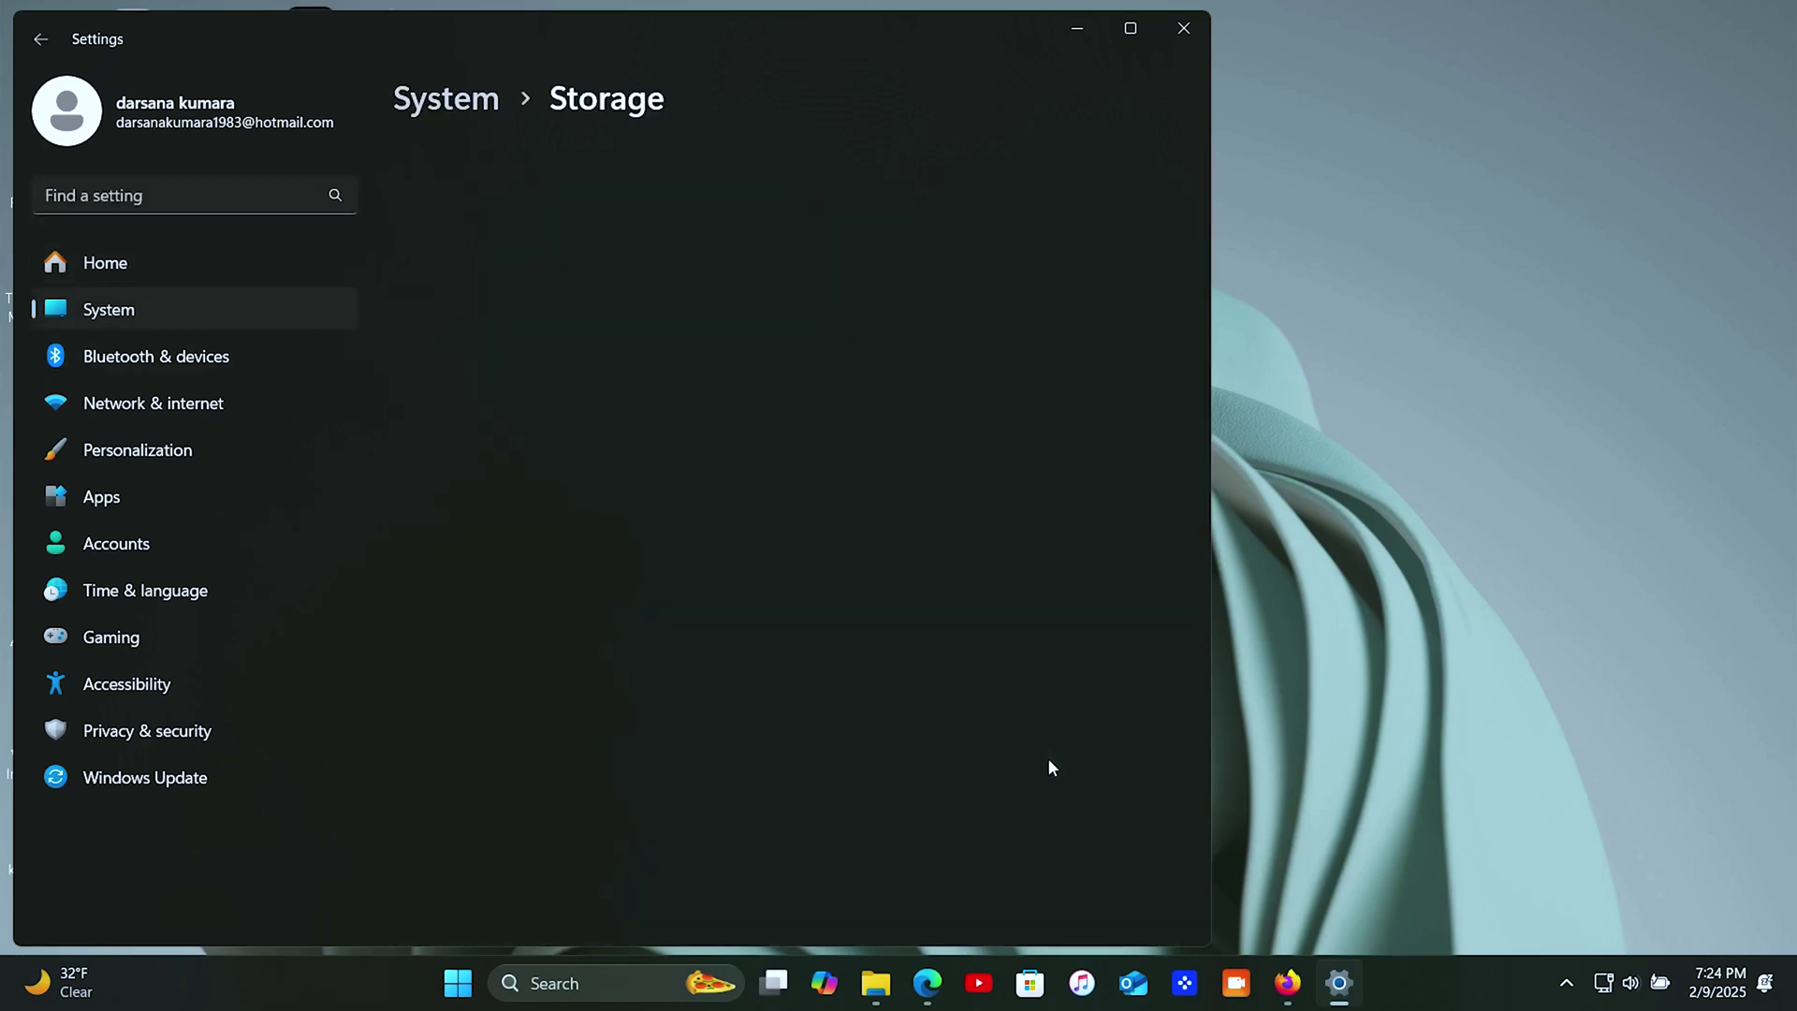
drag(701, 34, 982, 49)
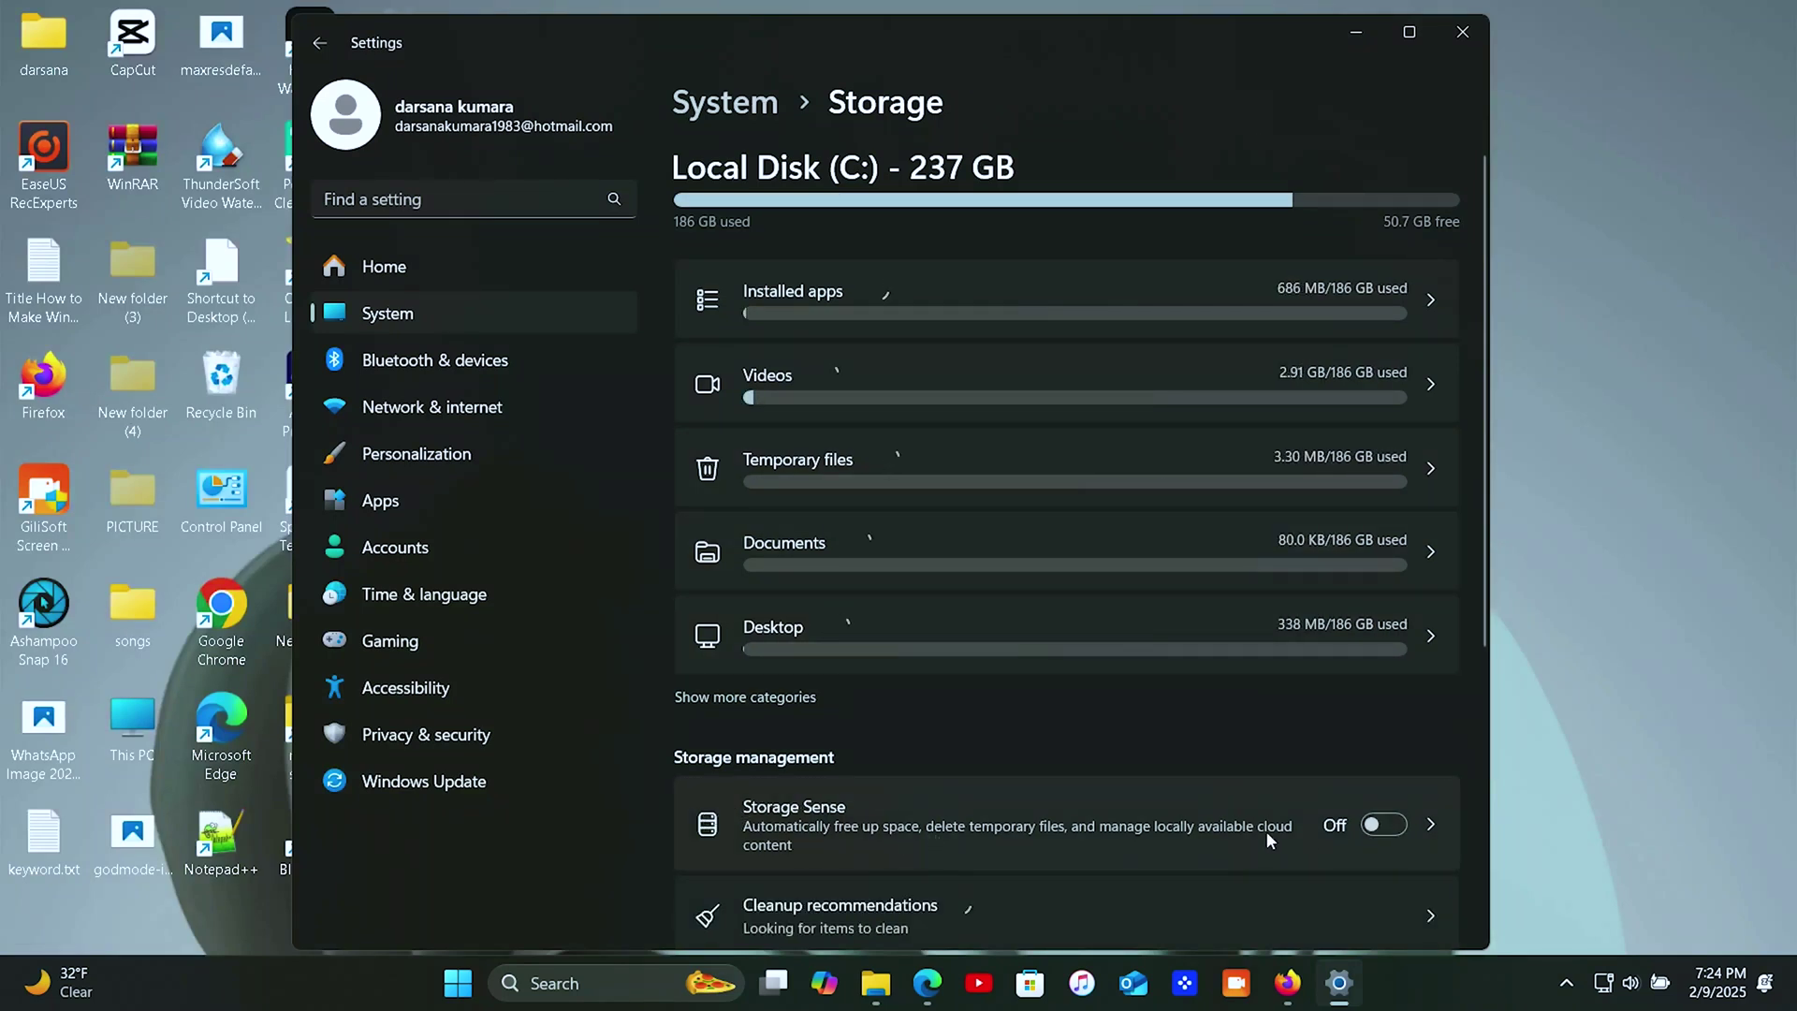
click(1372, 826)
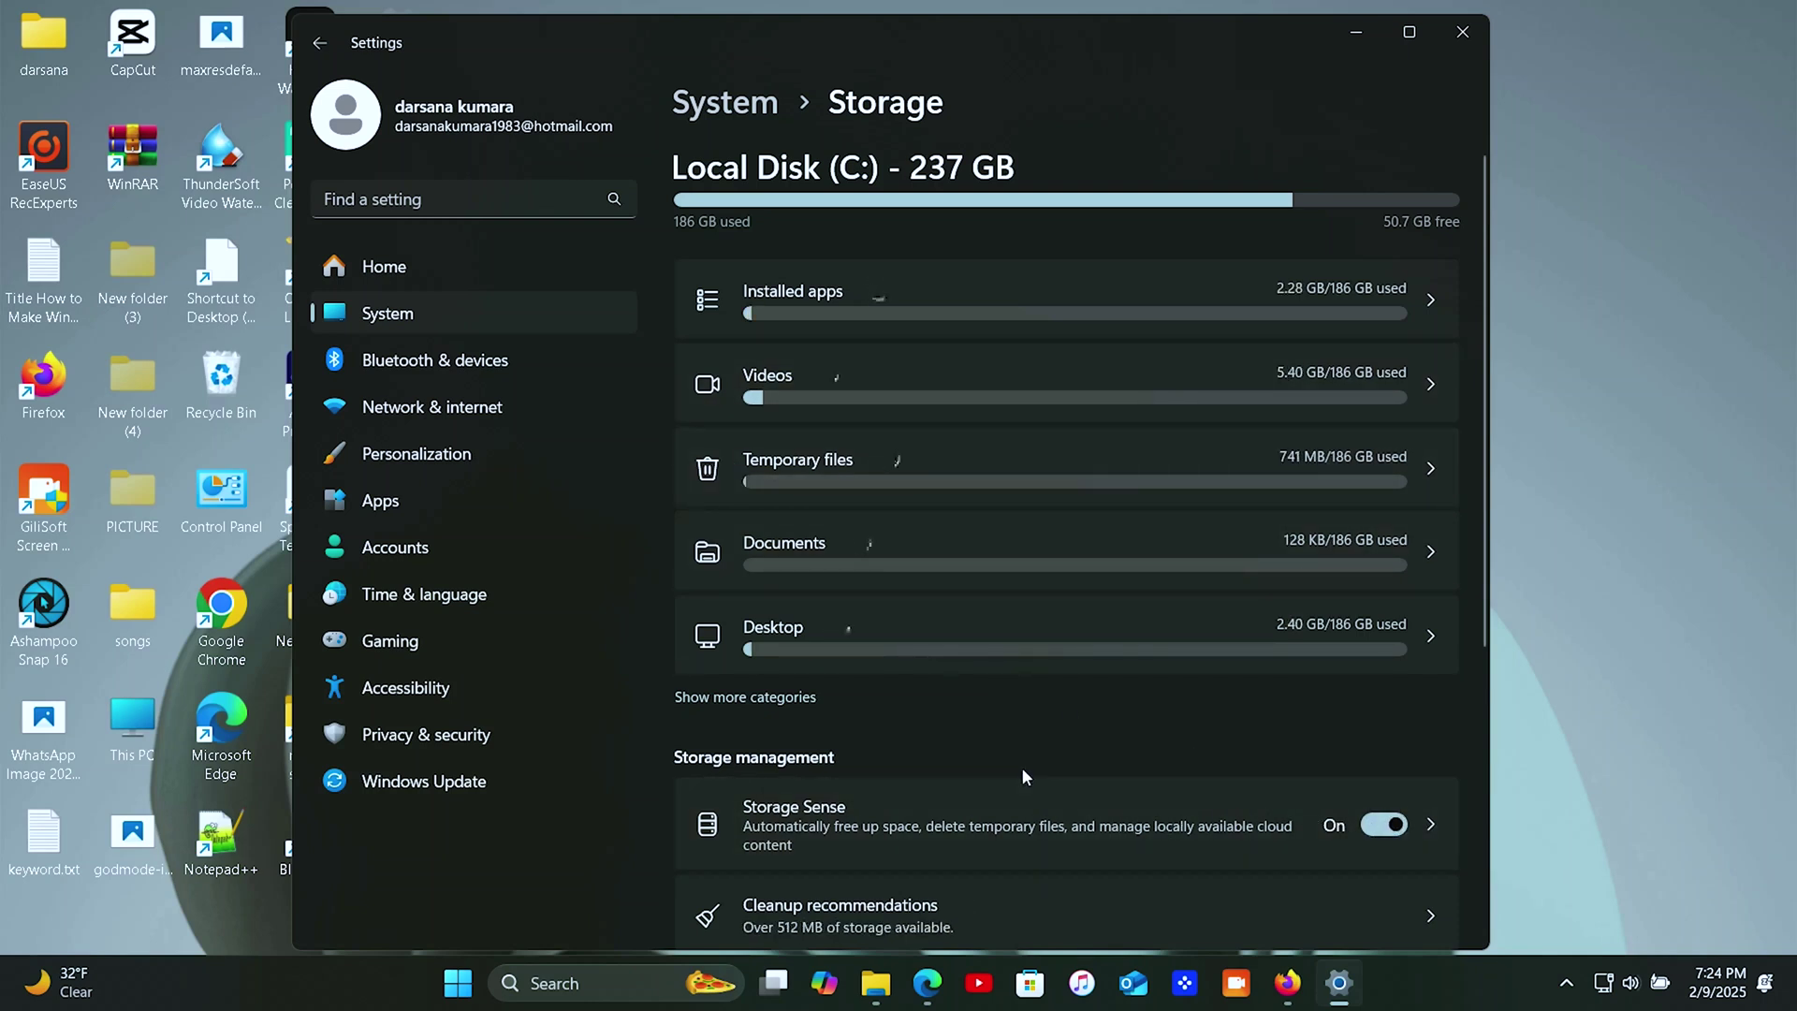
scroll(1022, 776, down, 3)
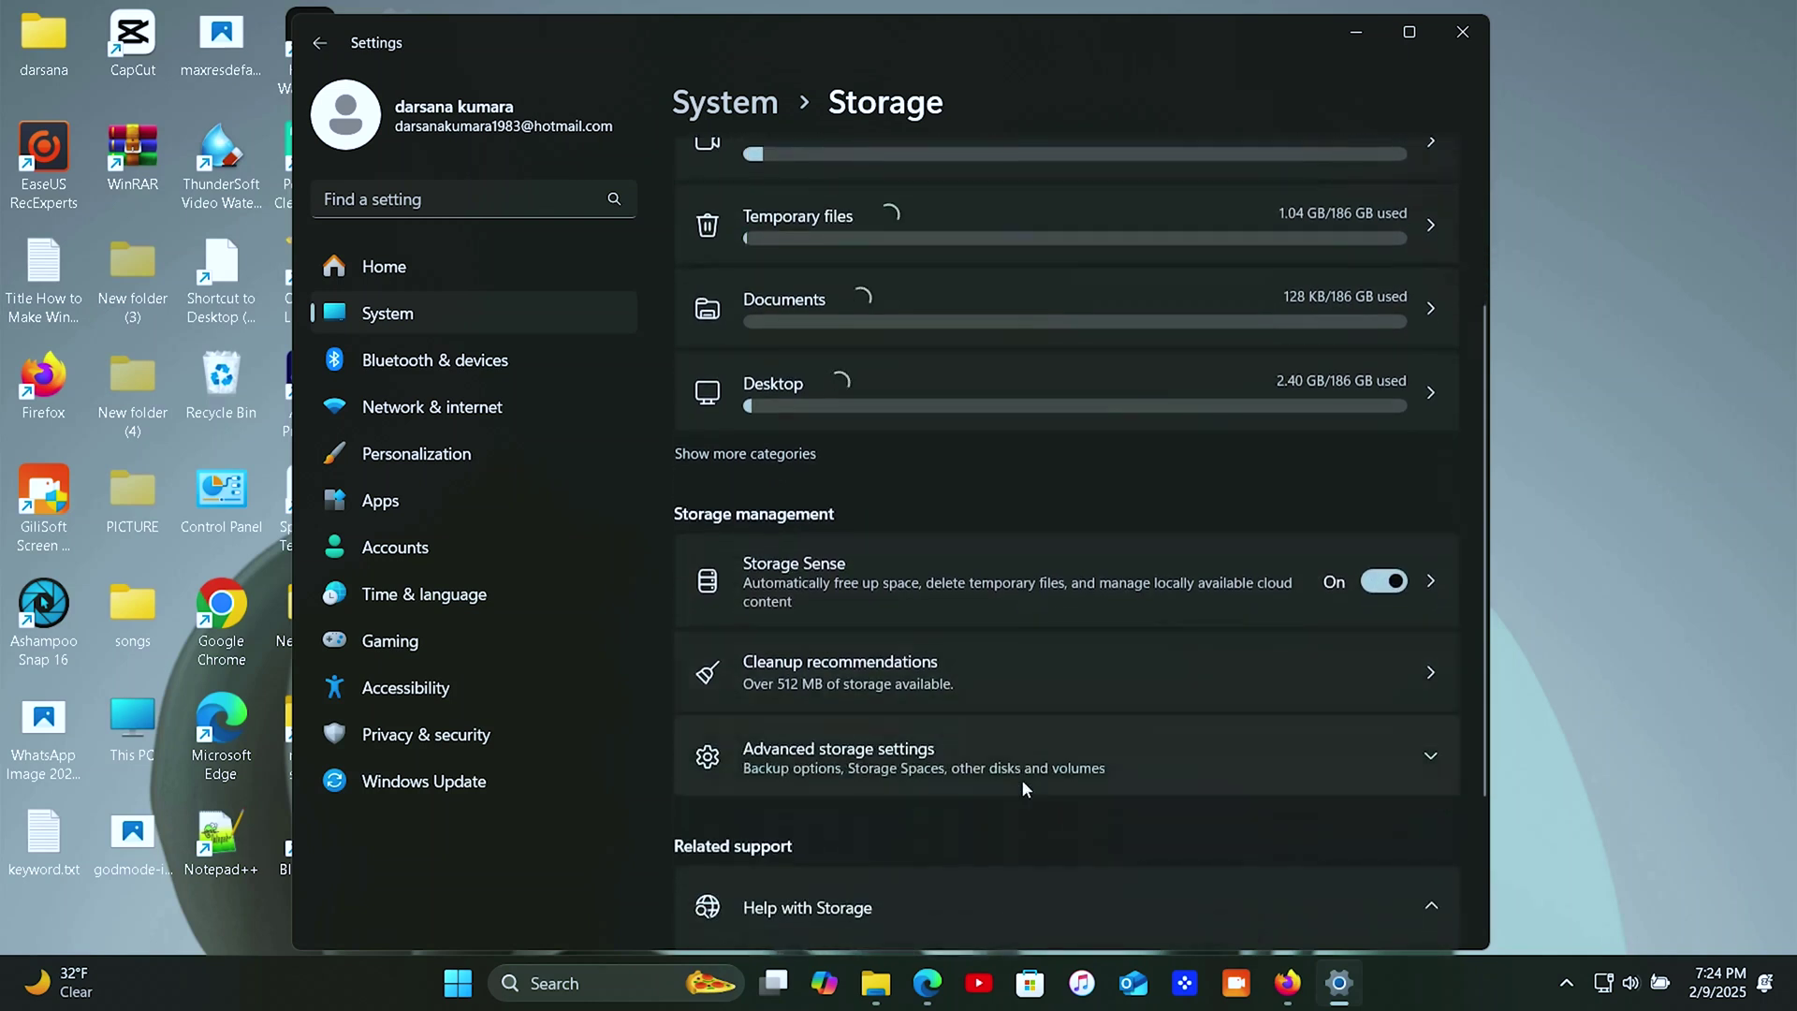
- Clean up Recycle Bin, Downloads and temporary Windows installation files (449 MB) via Cleanup recommendations
click(1423, 671)
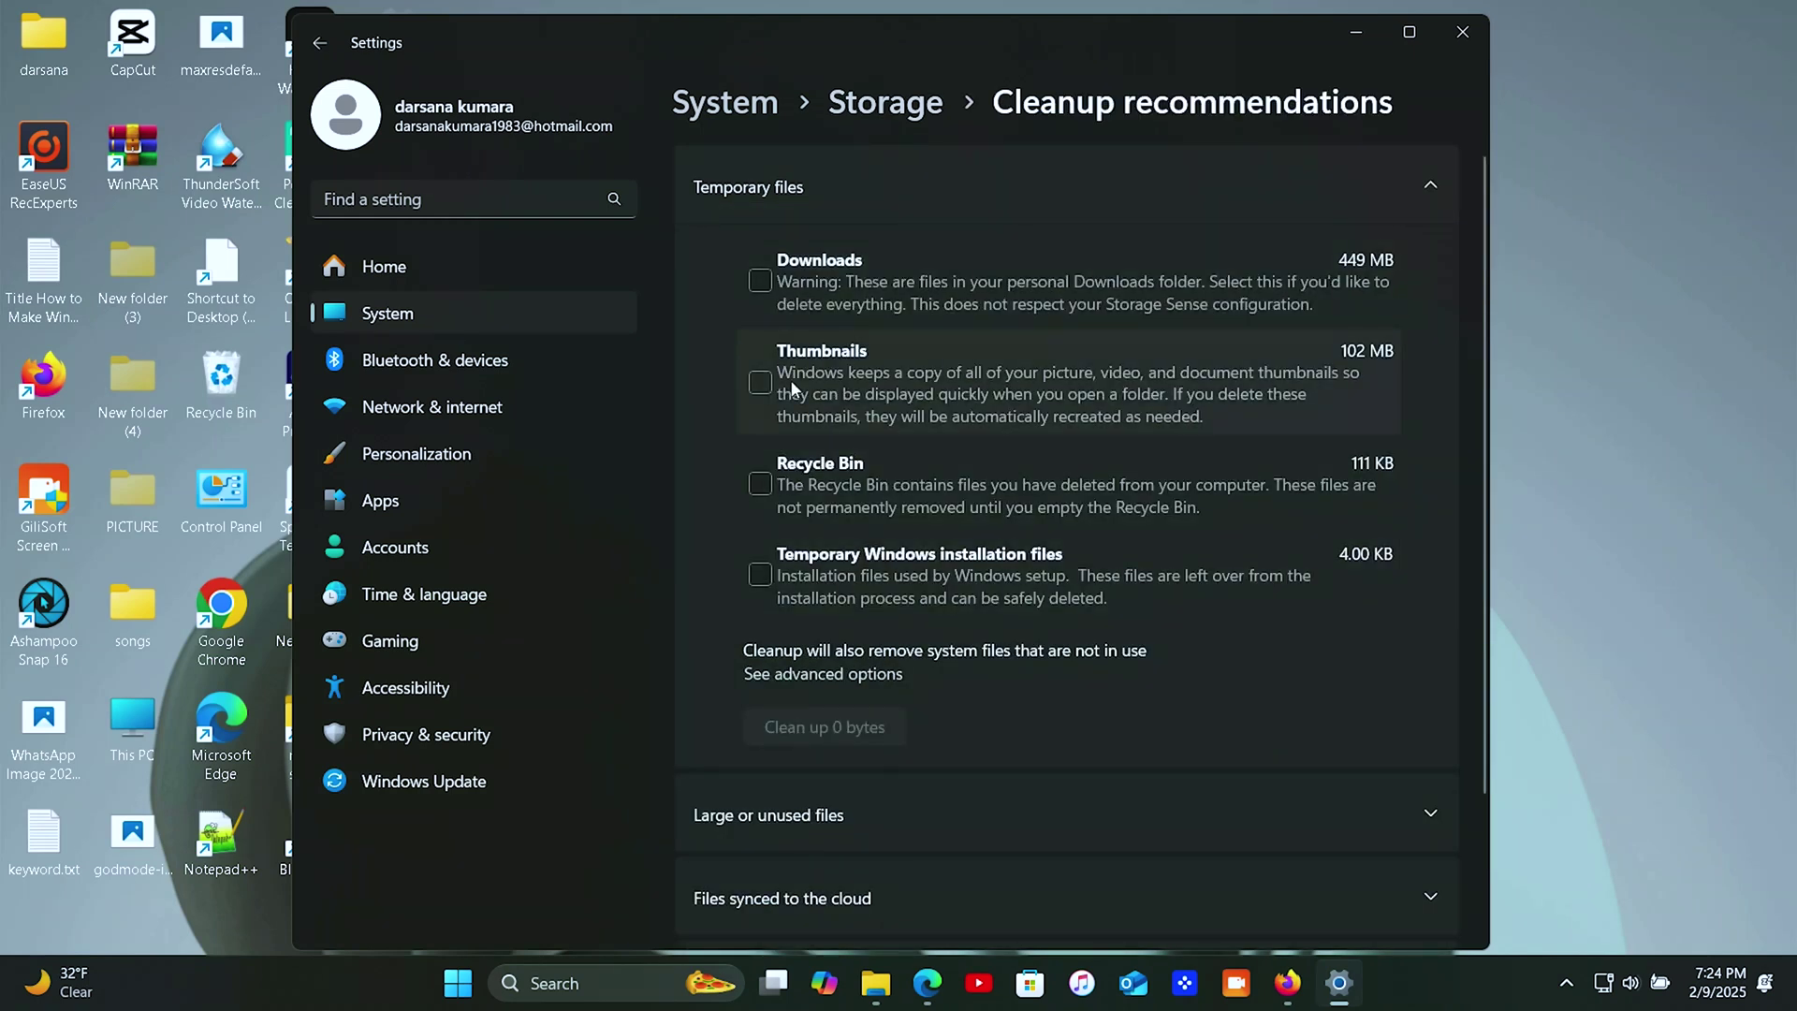
click(761, 483)
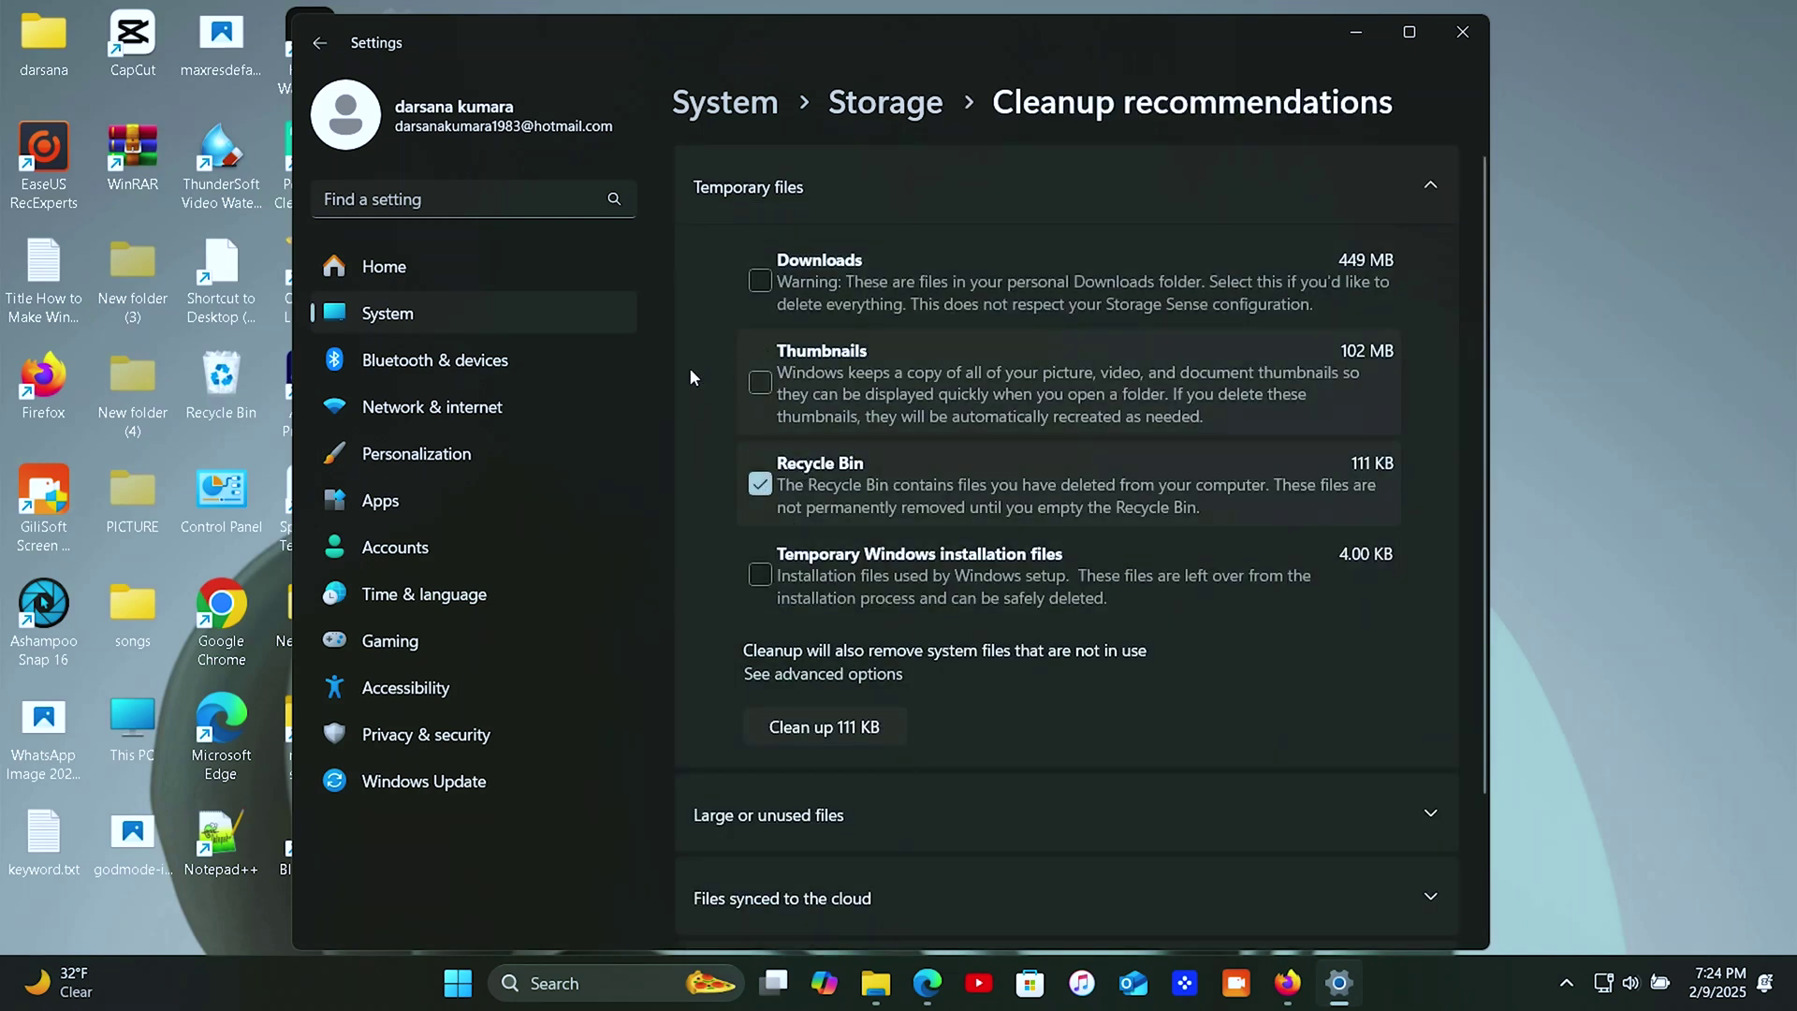
click(759, 283)
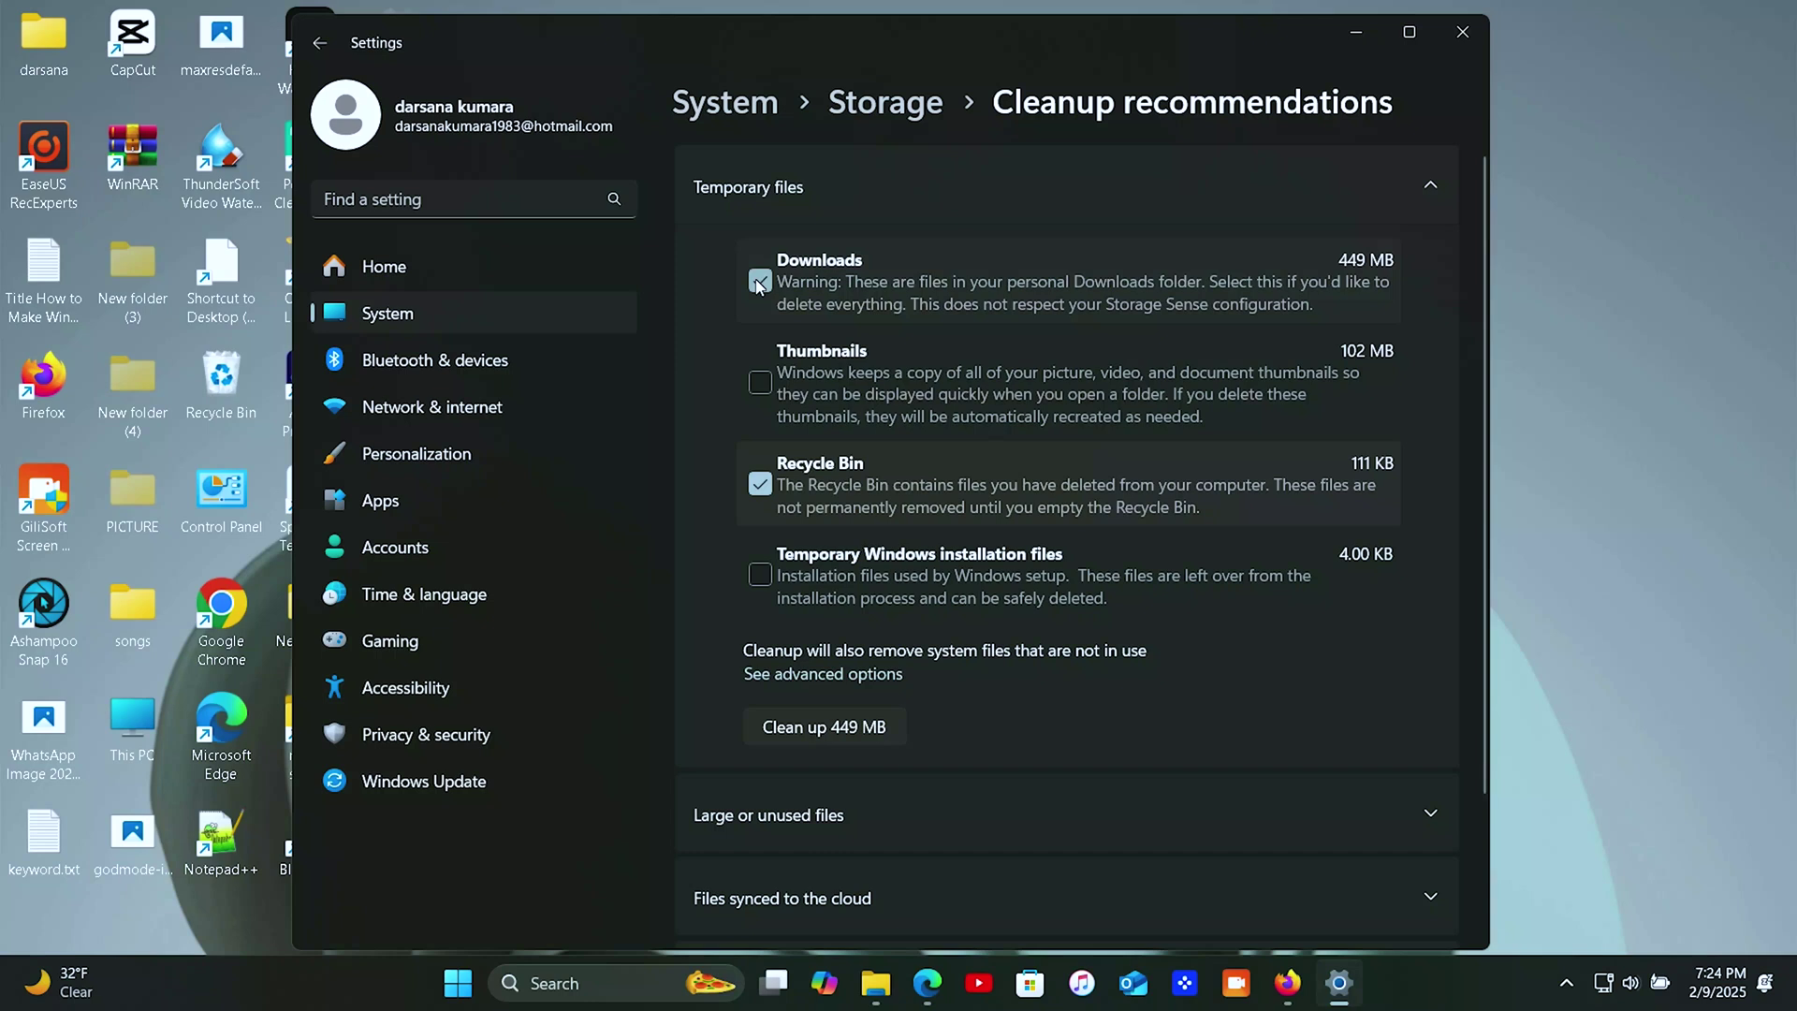
click(757, 570)
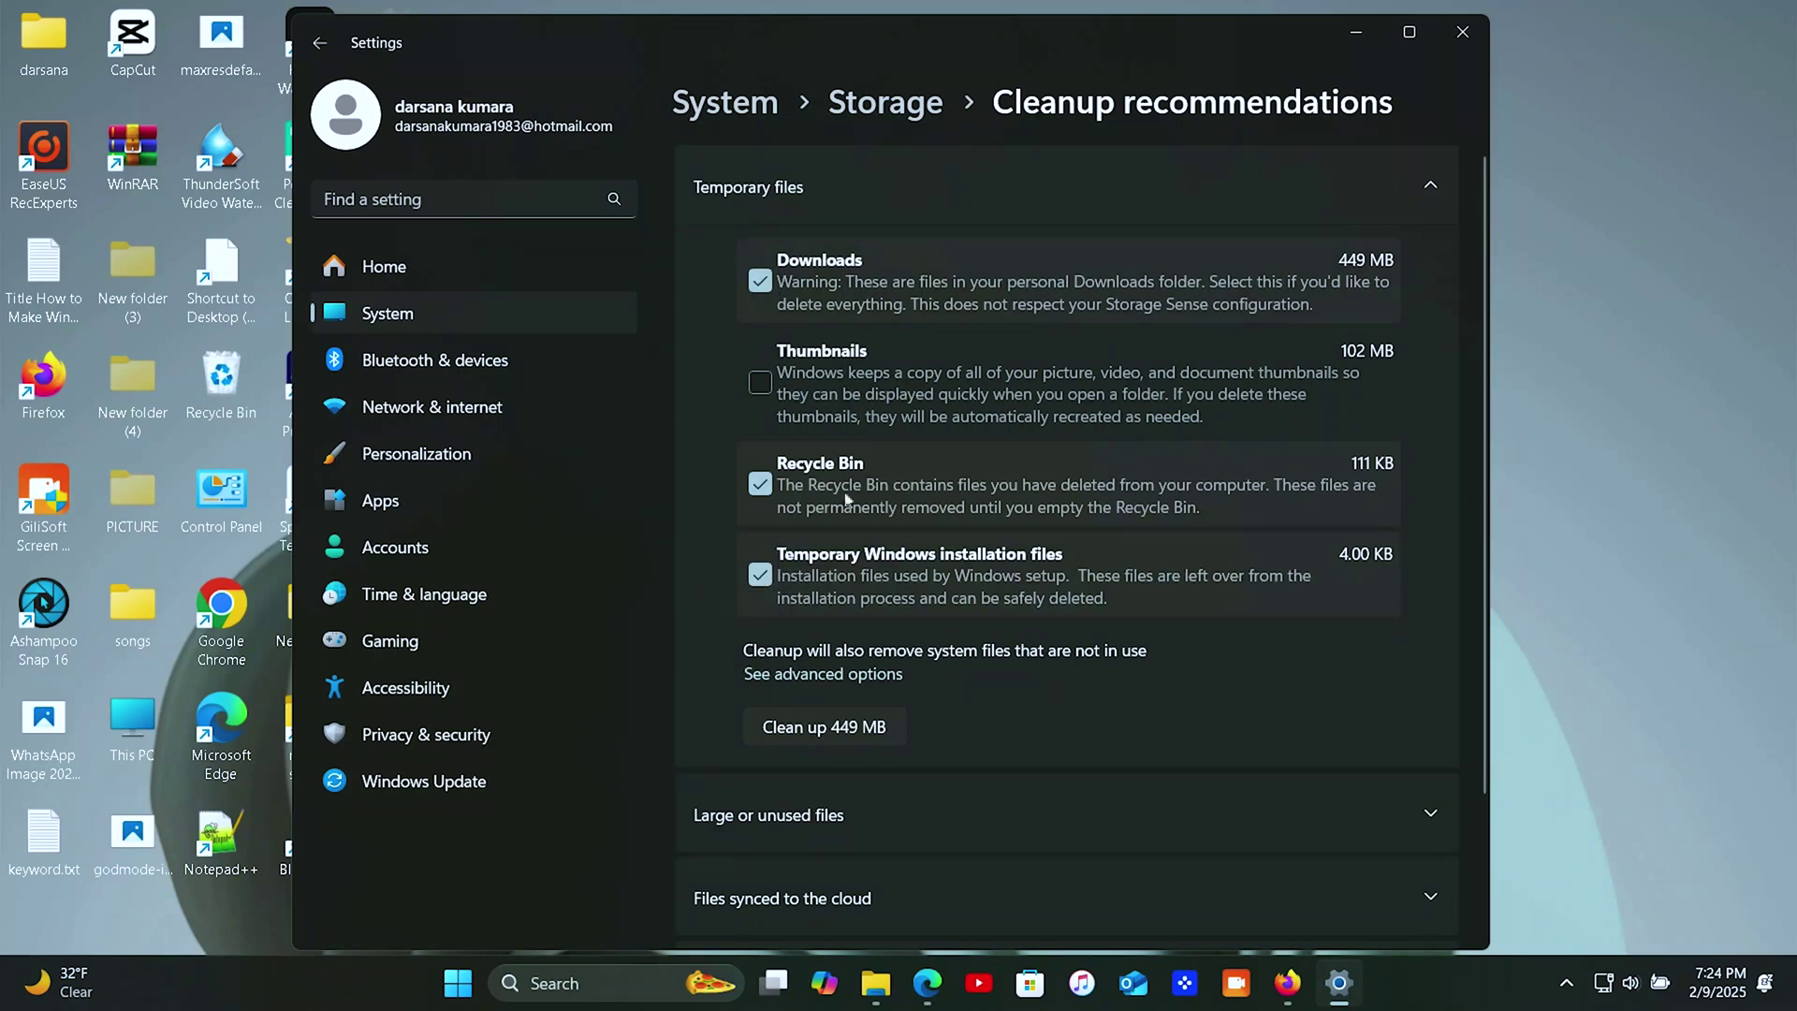
click(821, 727)
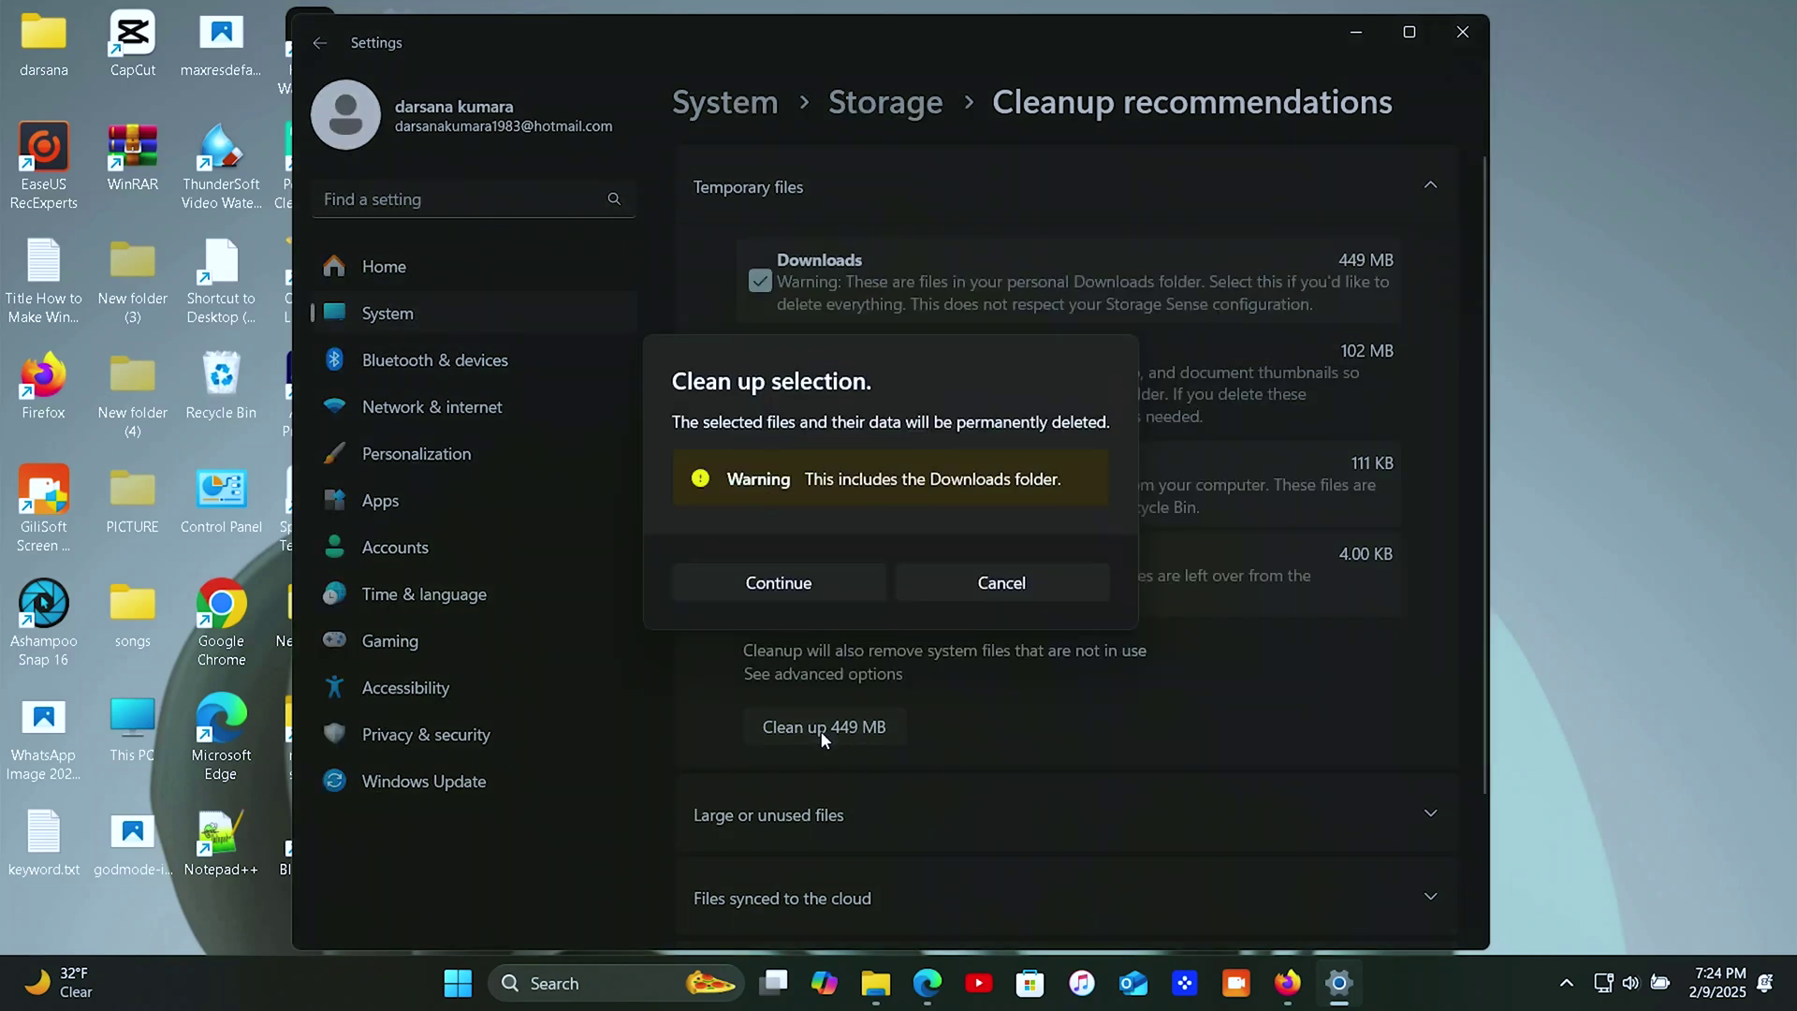
click(812, 586)
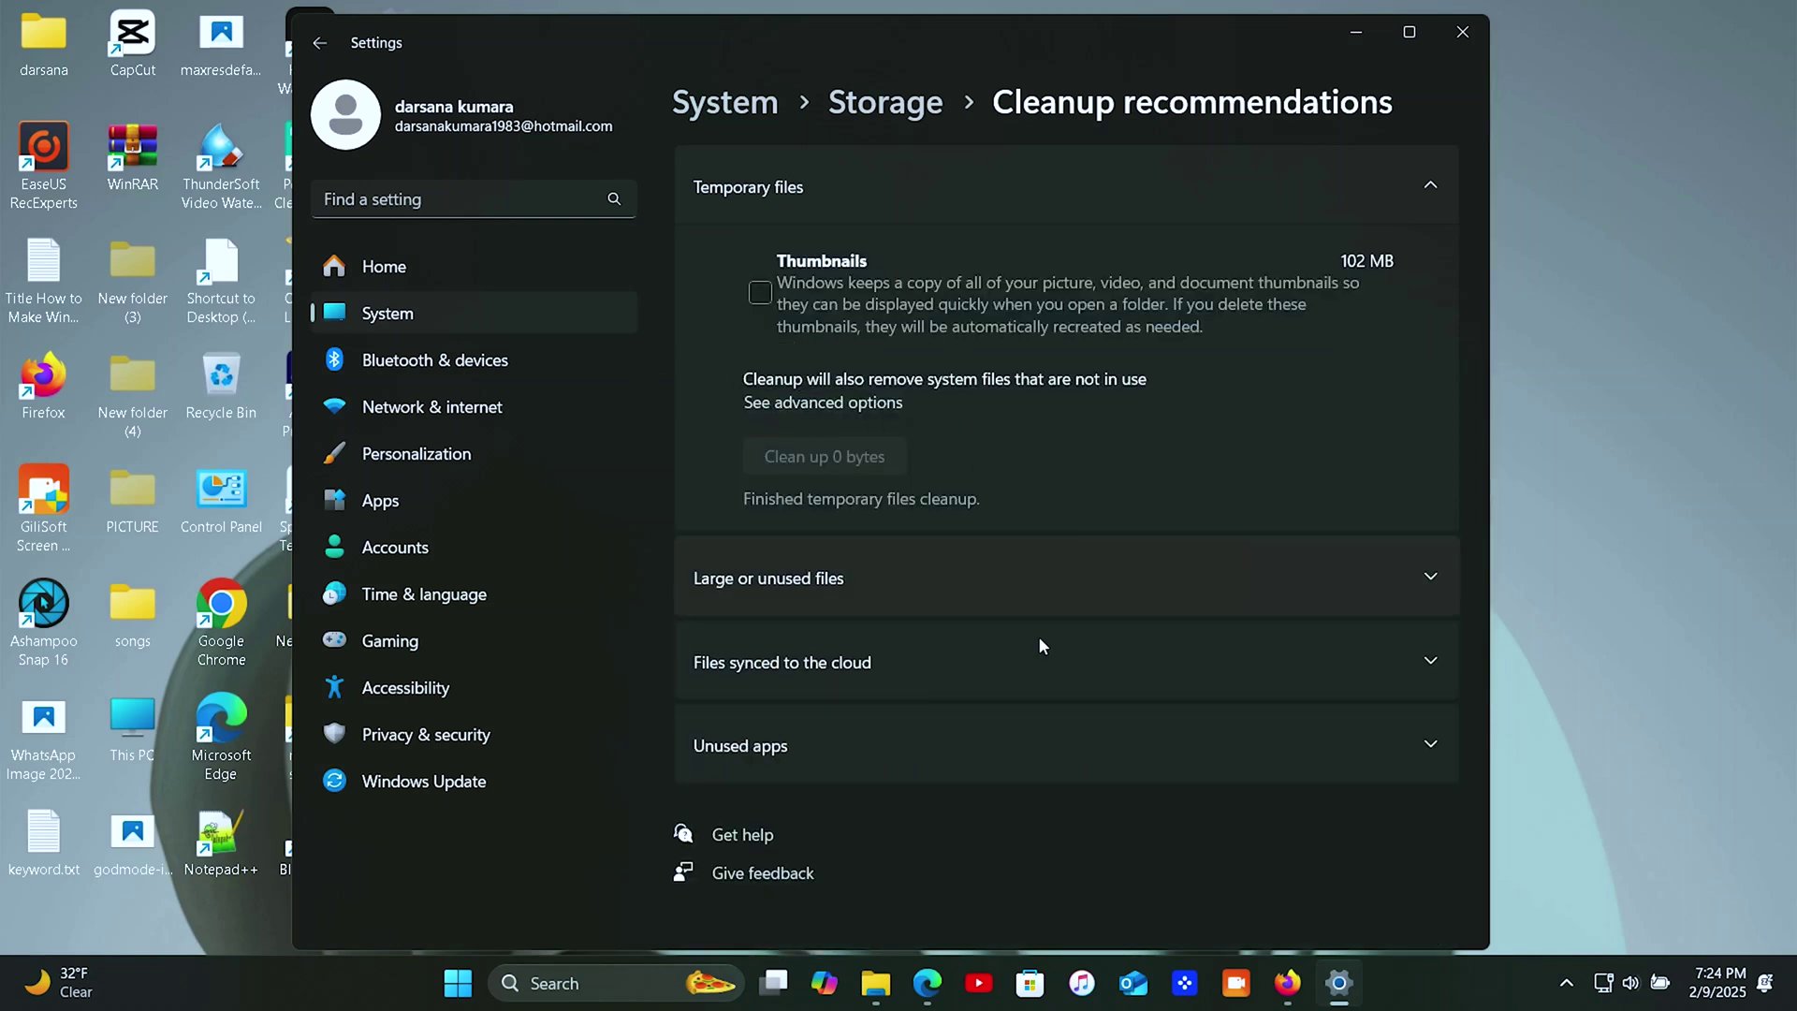
- Close Settings and launch the Services console via services.msc
click(1717, 918)
click(1454, 40)
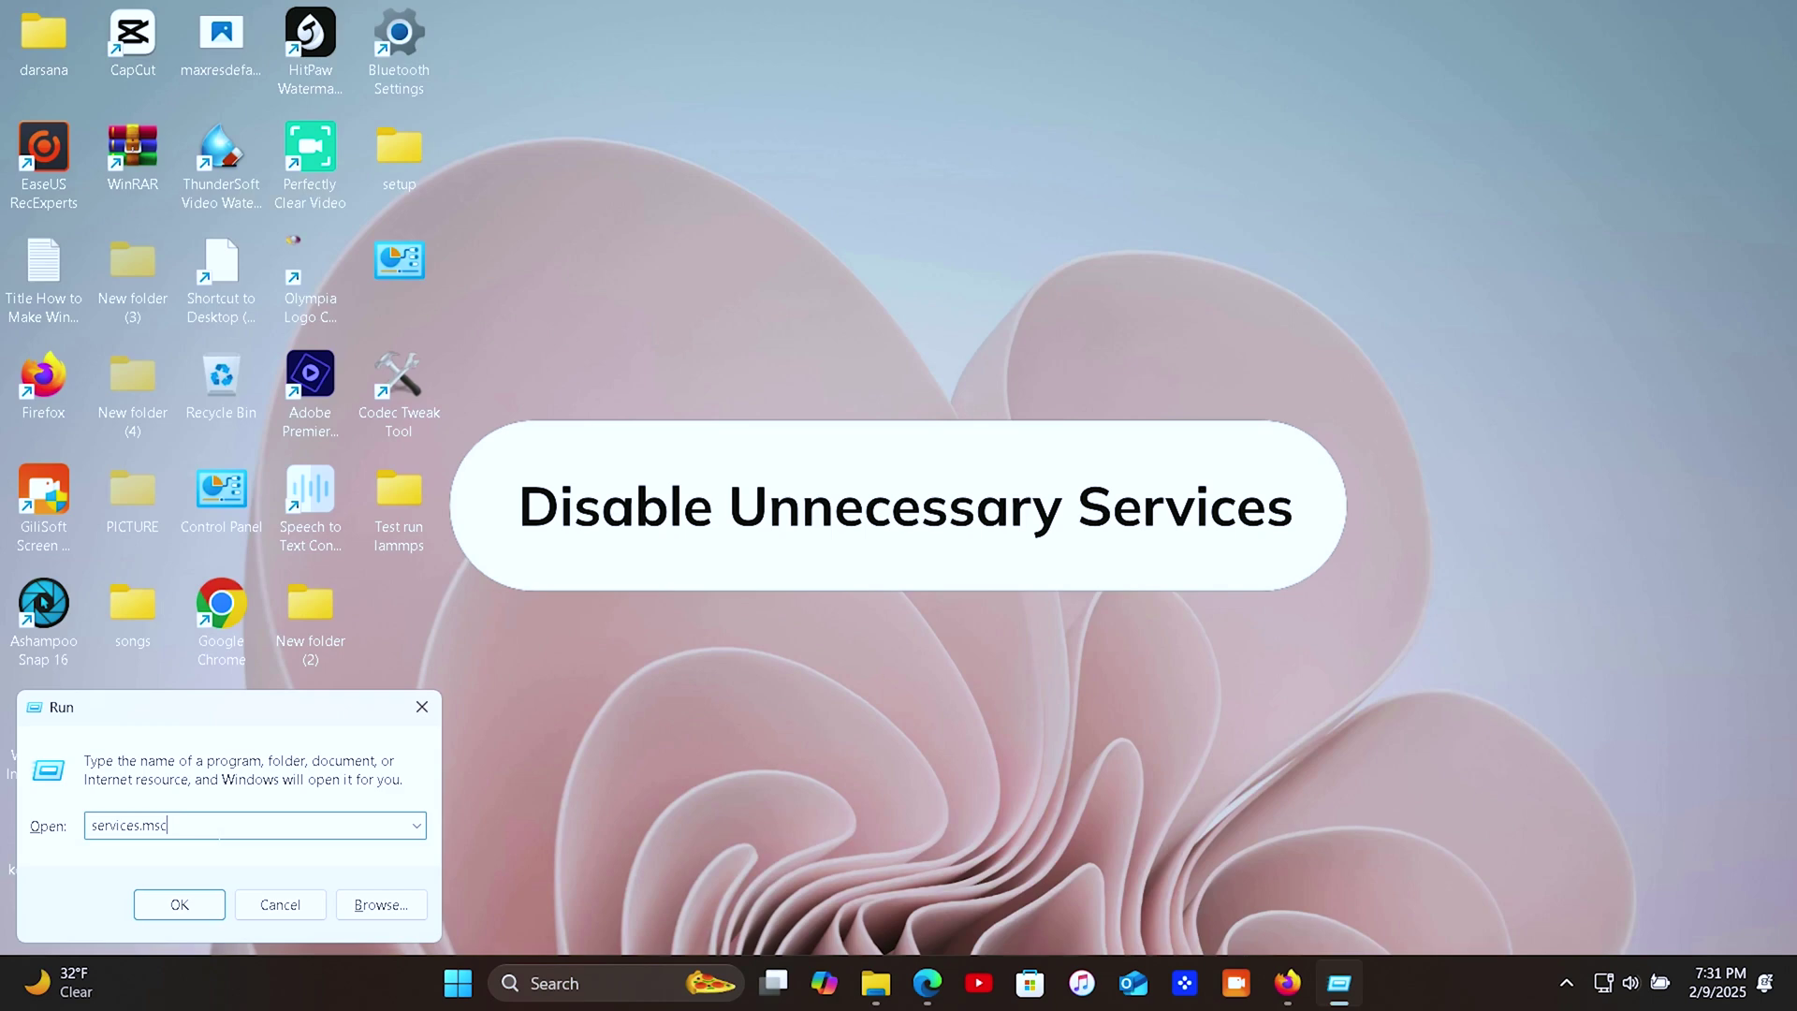
click(208, 913)
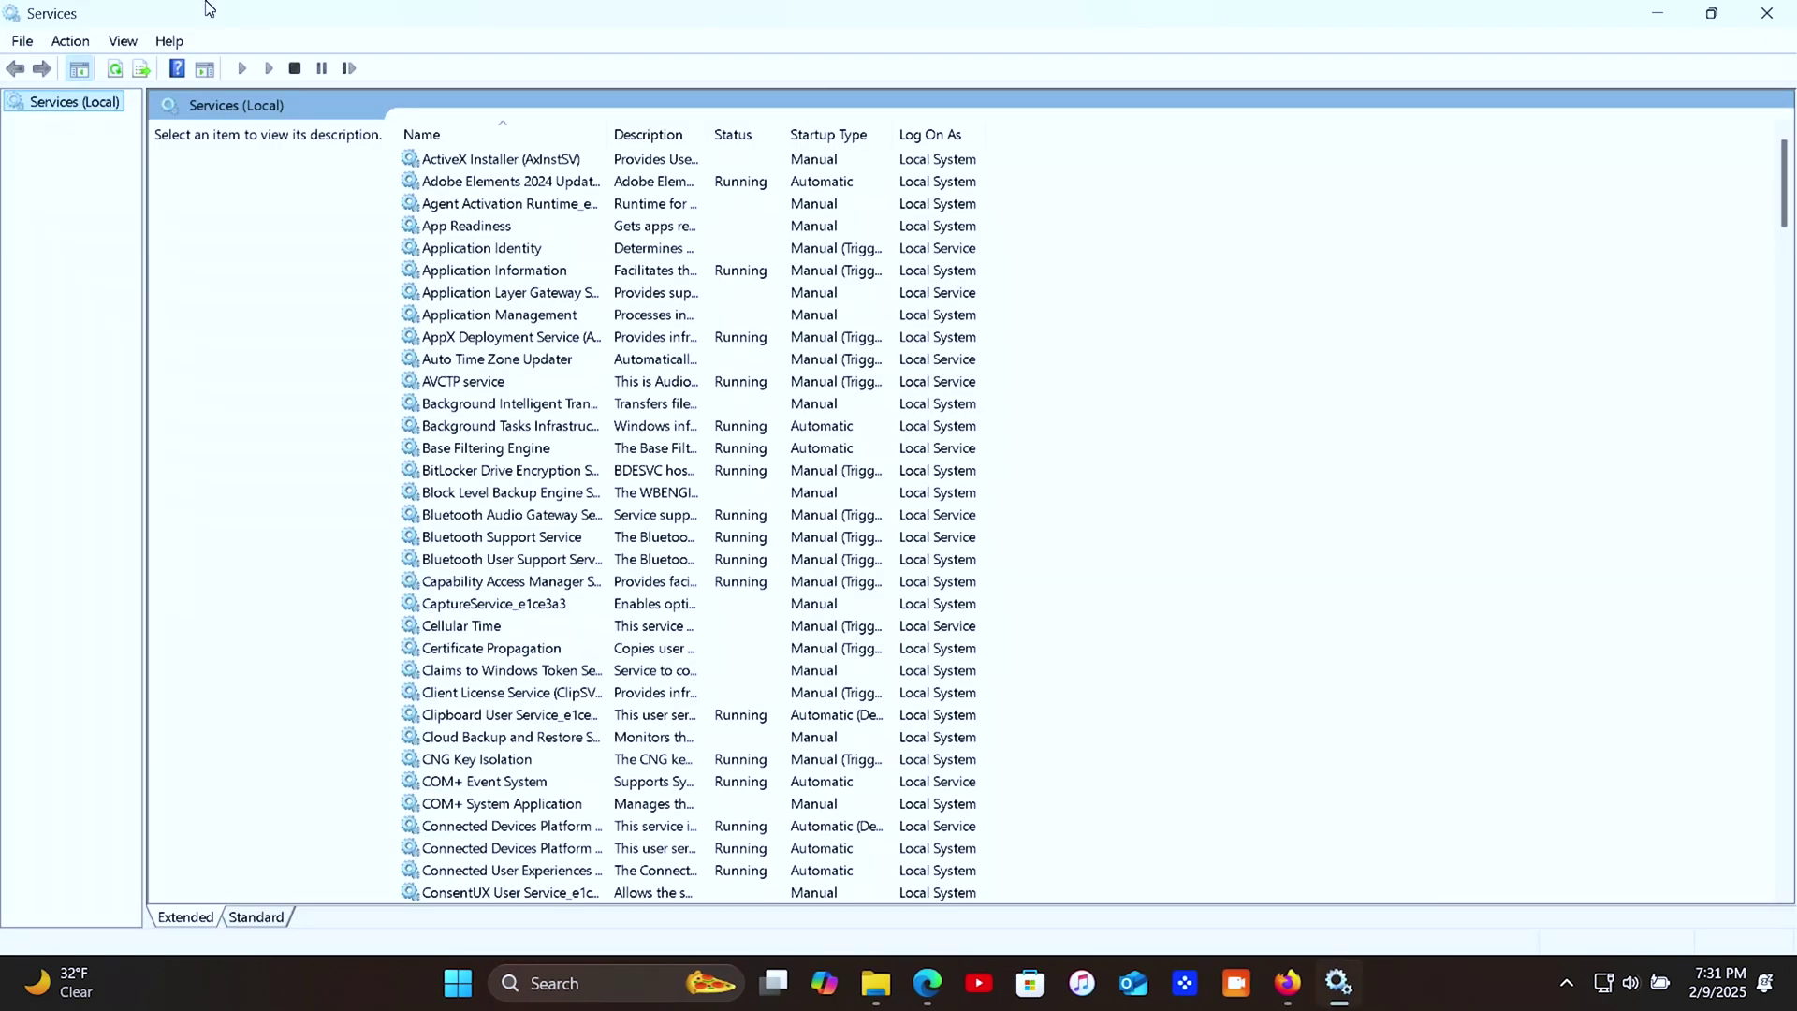
scroll(594, 469, down, 3)
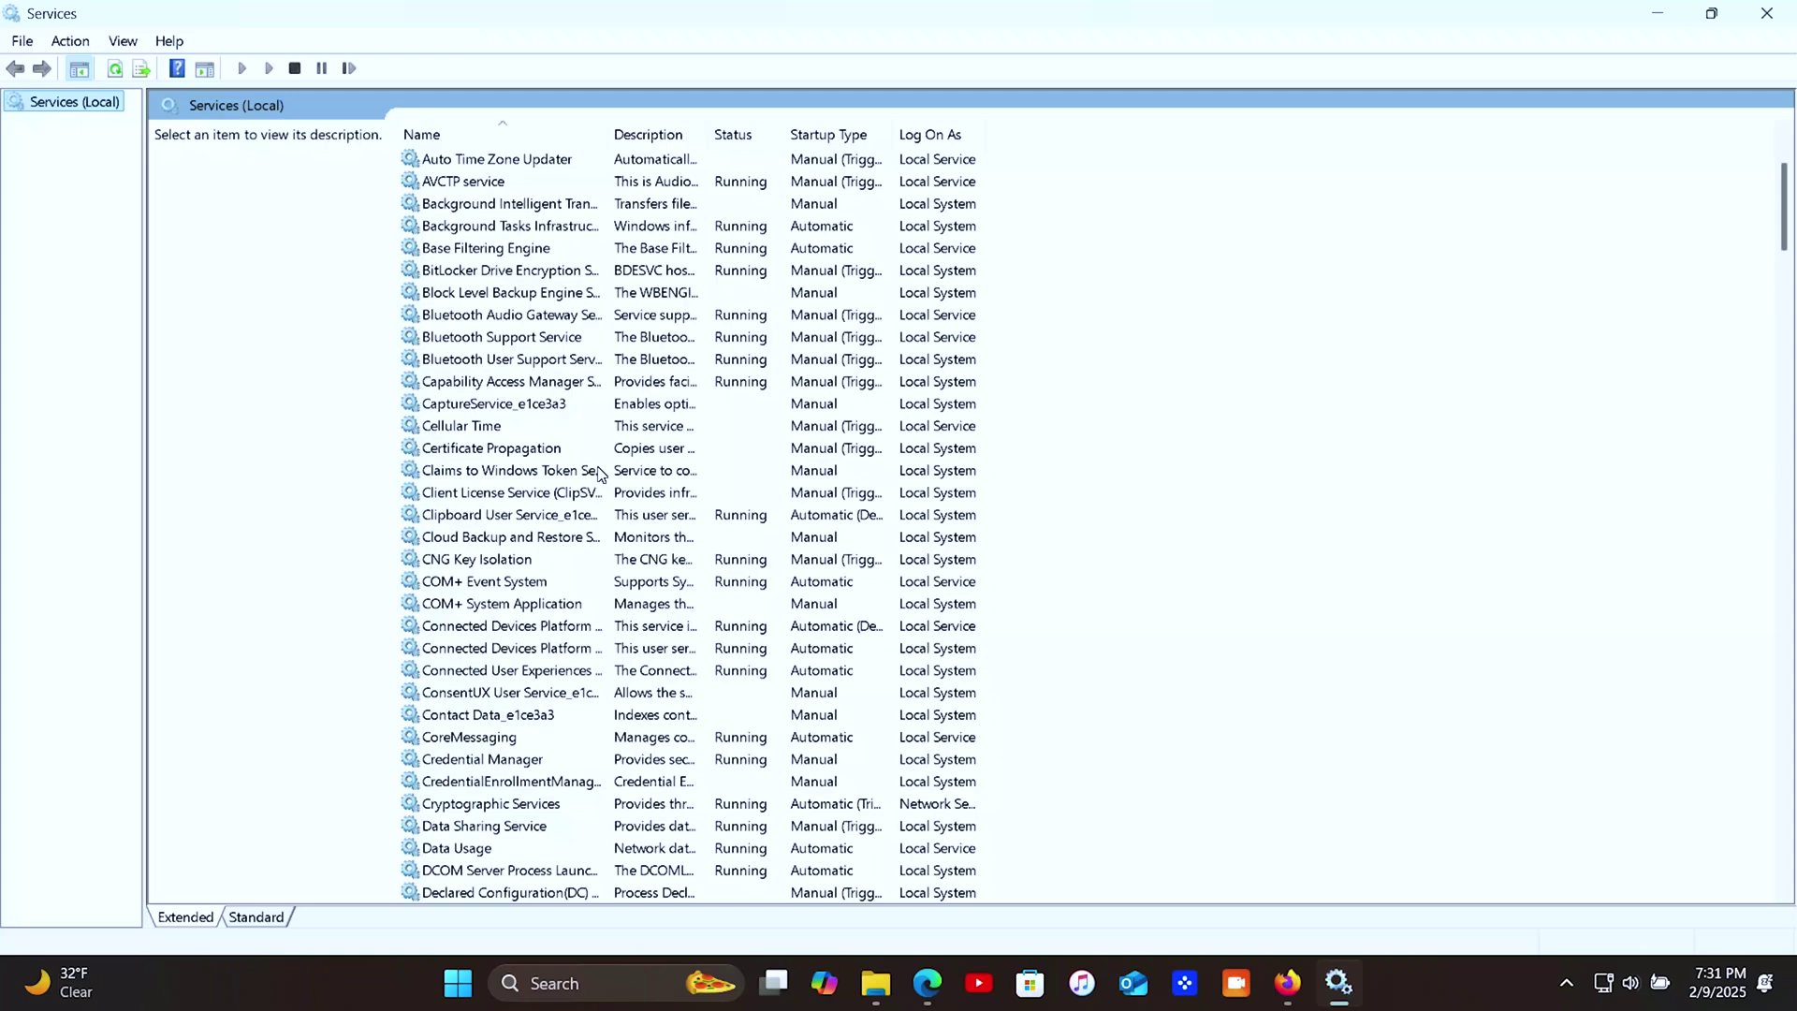
scroll(593, 470, down, 4)
scroll(598, 640, down, 4)
scroll(601, 640, down, 5)
scroll(602, 641, down, 10)
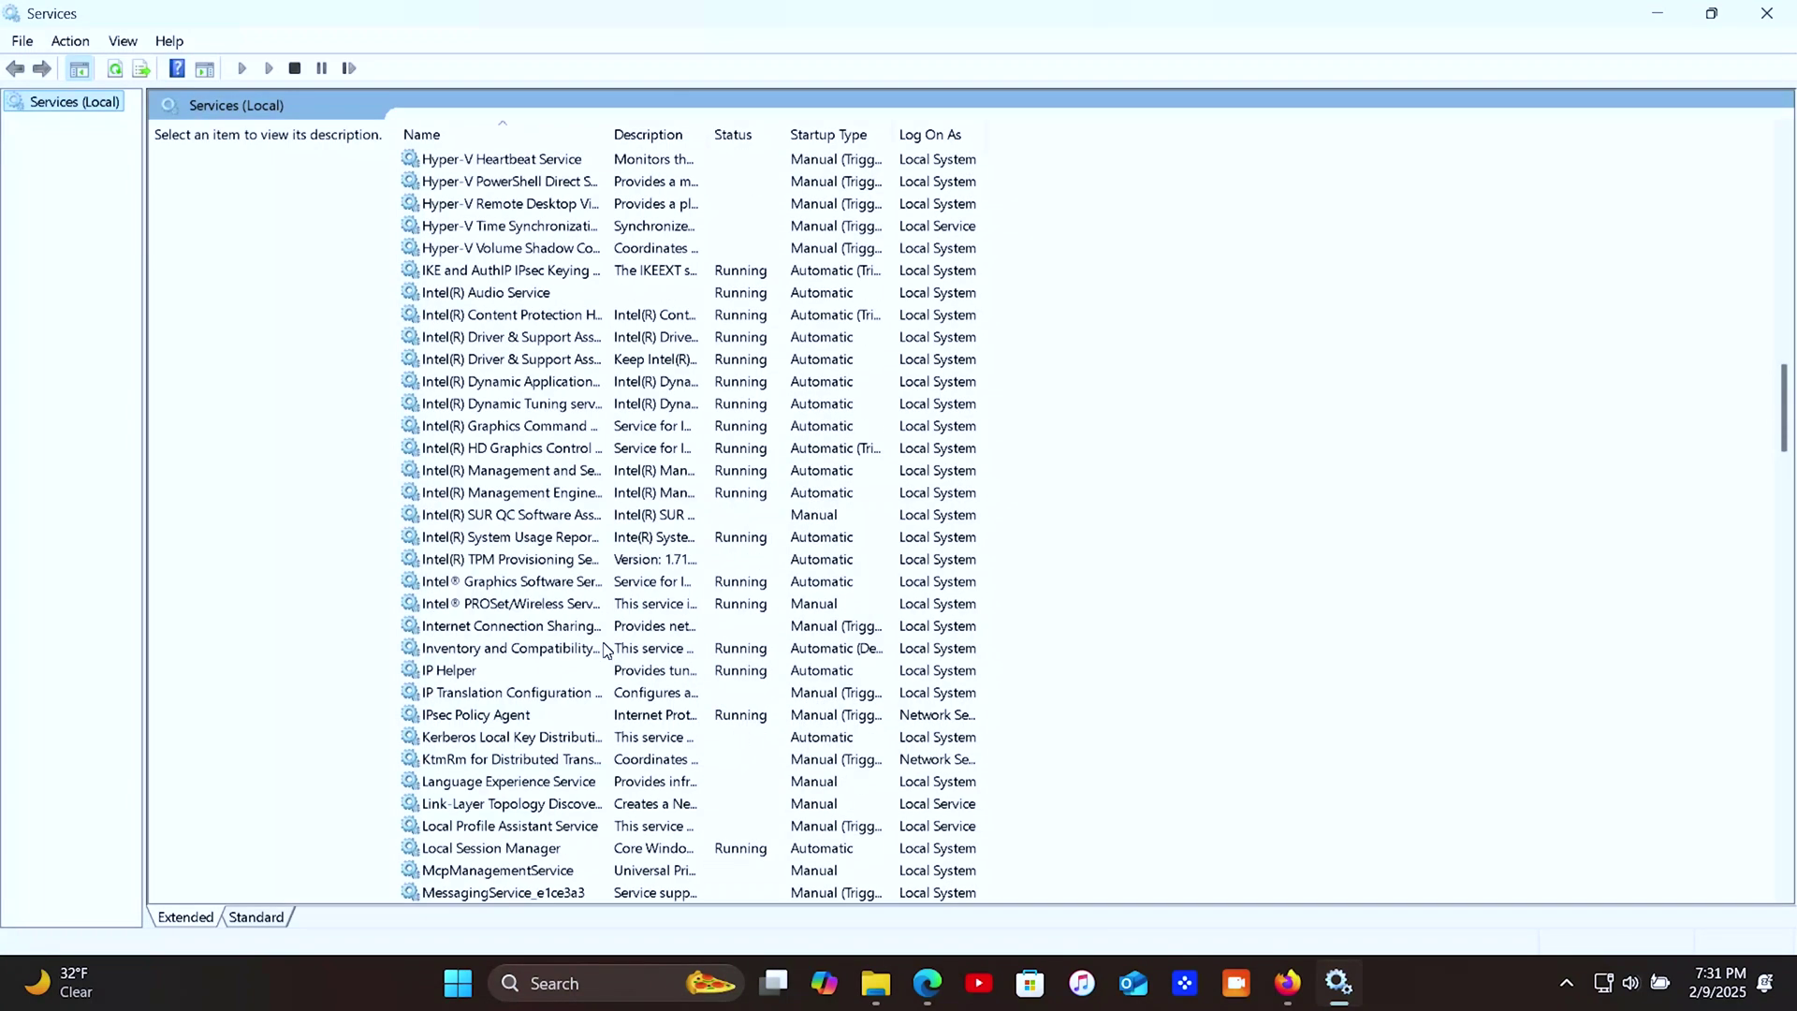
scroll(601, 675, down, 5)
scroll(601, 681, down, 6)
scroll(597, 688, down, 6)
scroll(561, 724, down, 5)
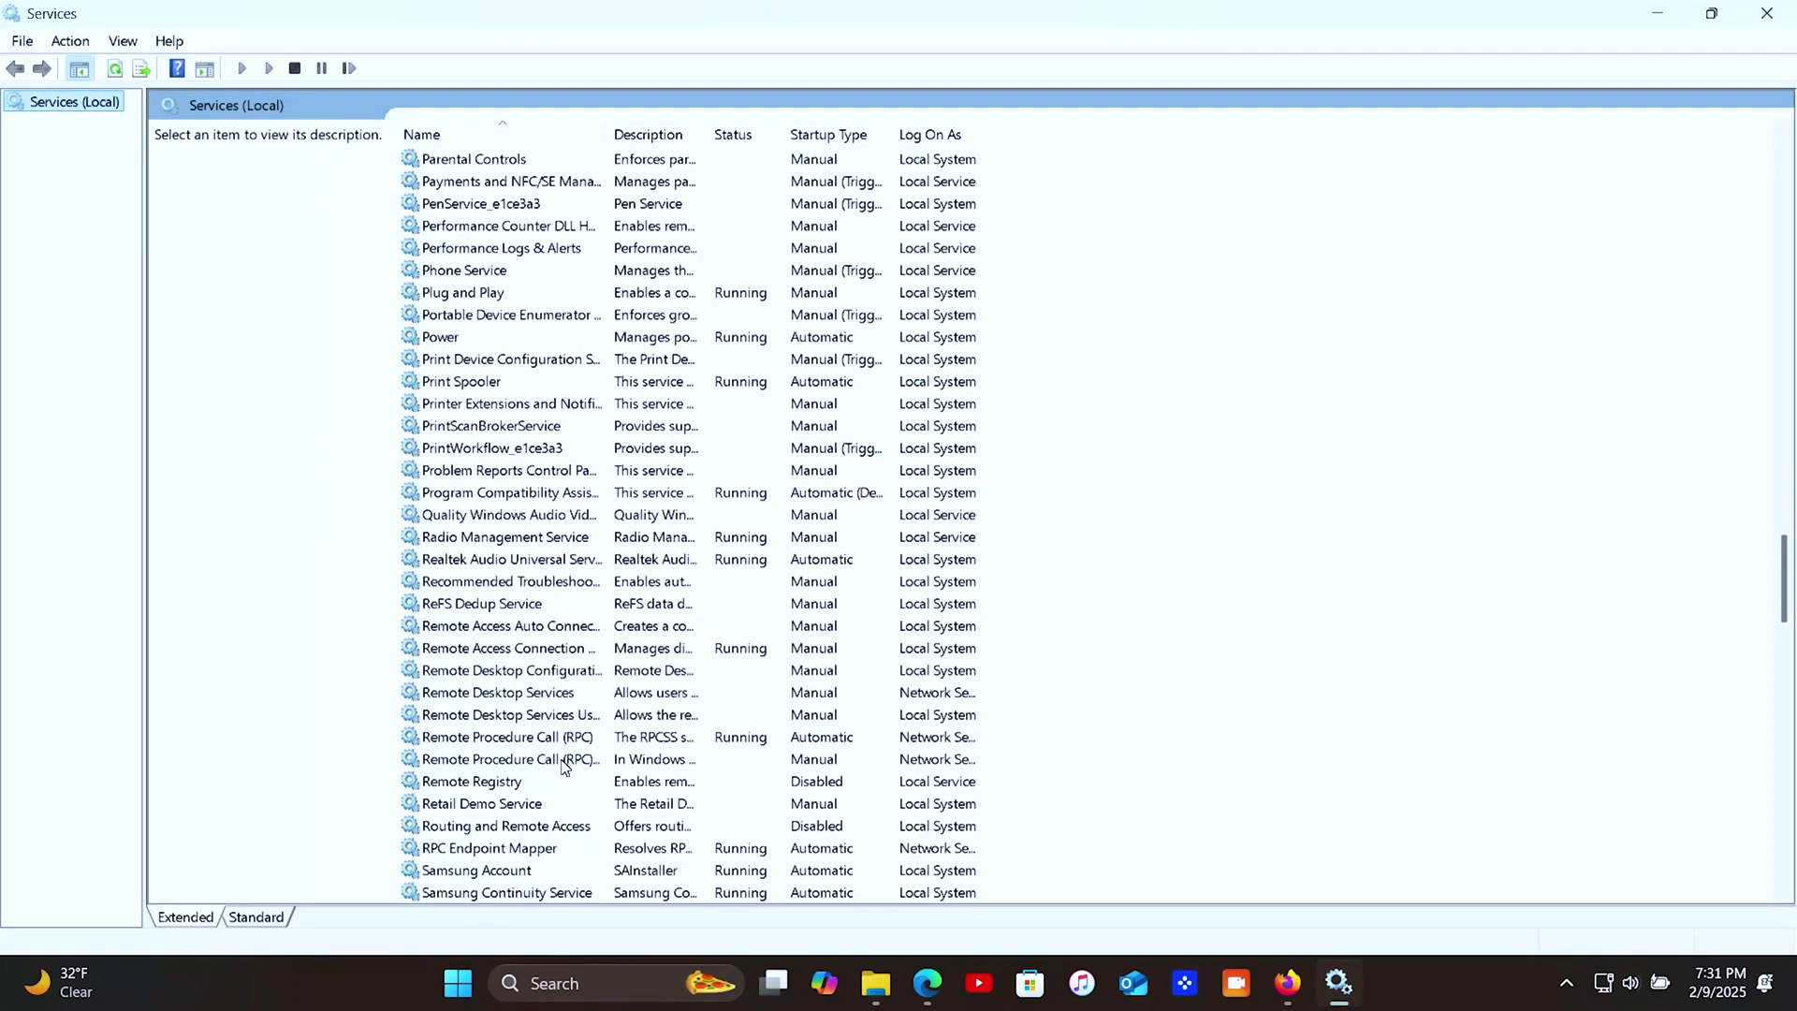
scroll(567, 765, down, 1)
scroll(548, 807, down, 2)
scroll(539, 814, down, 1)
scroll(537, 810, down, 1)
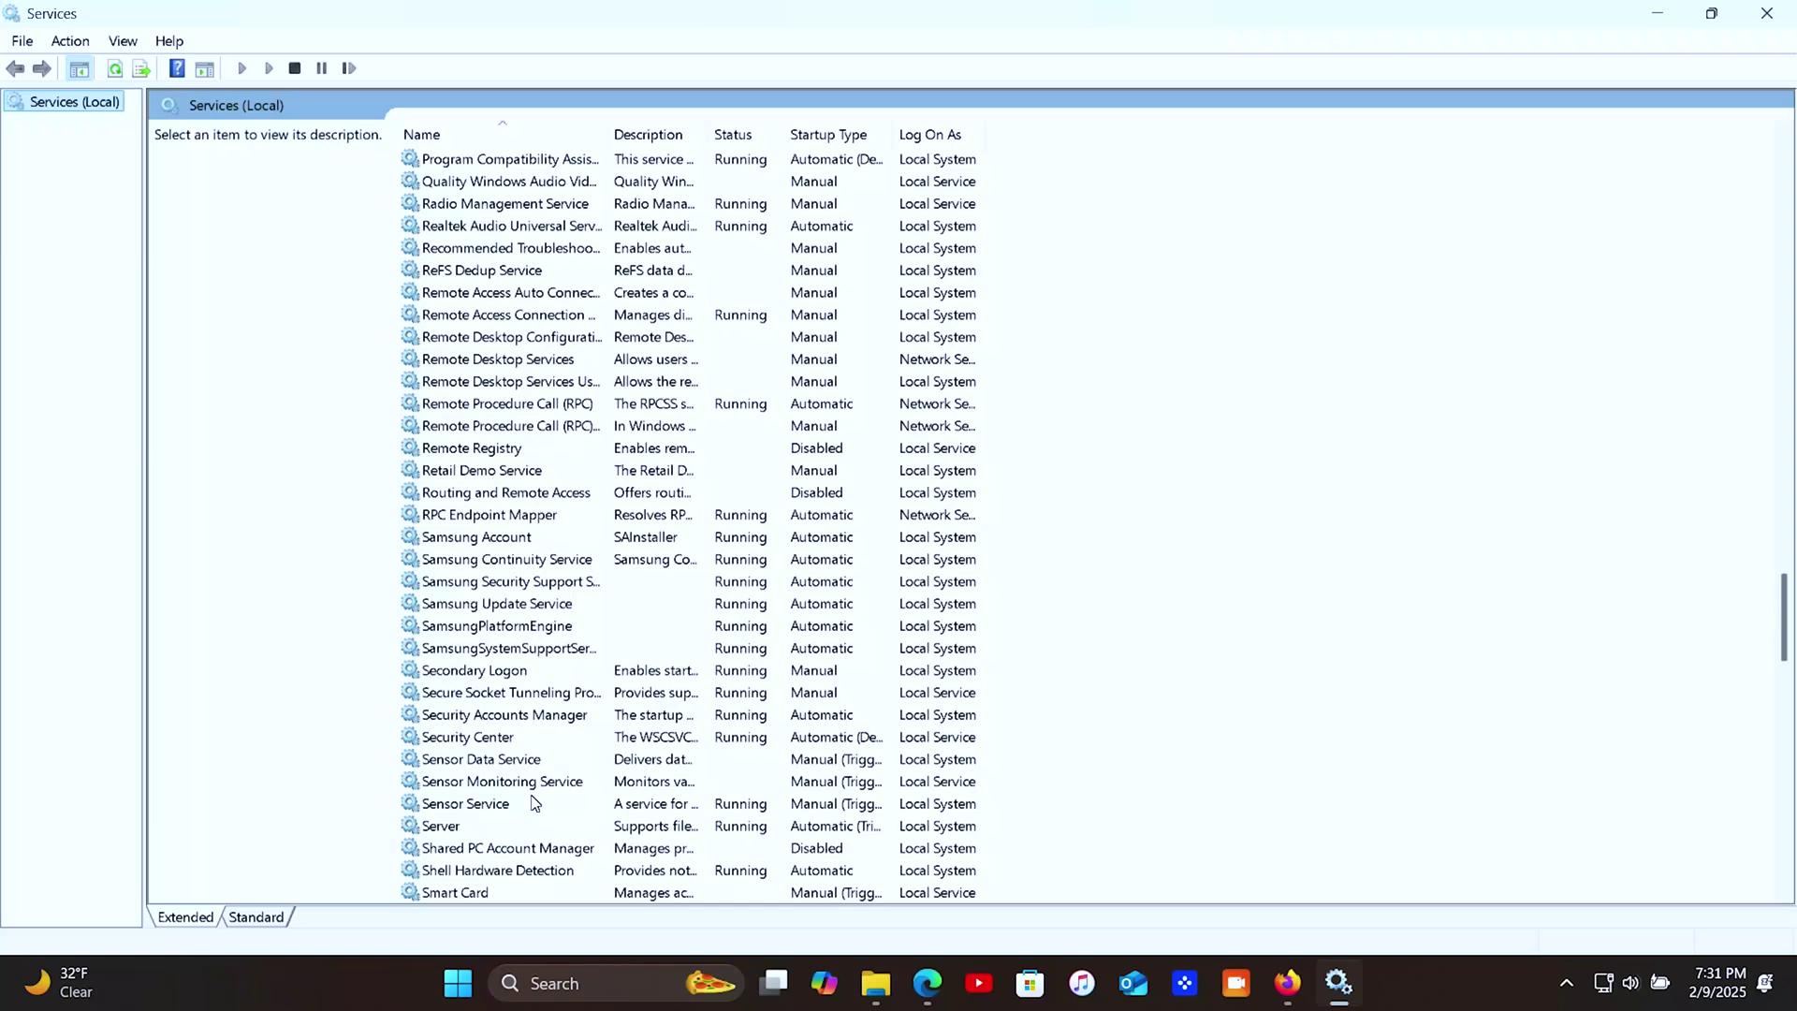
scroll(446, 814, down, 1)
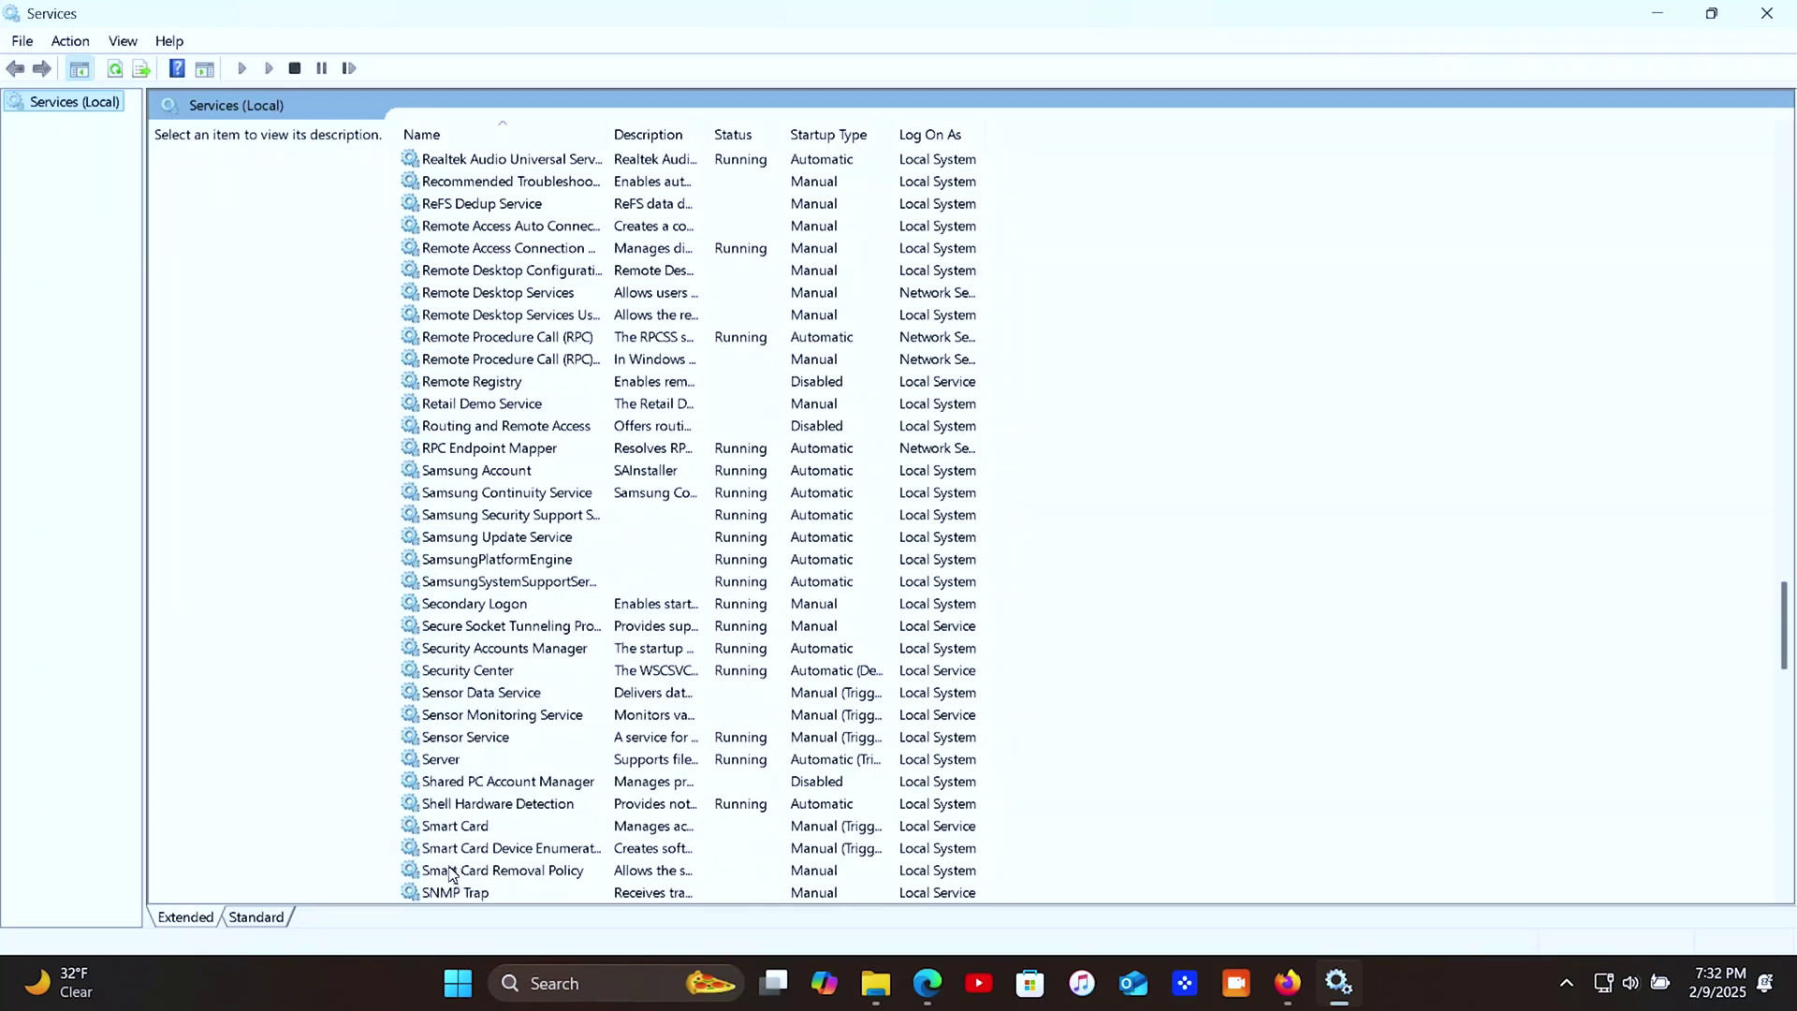
scroll(459, 821, down, 2)
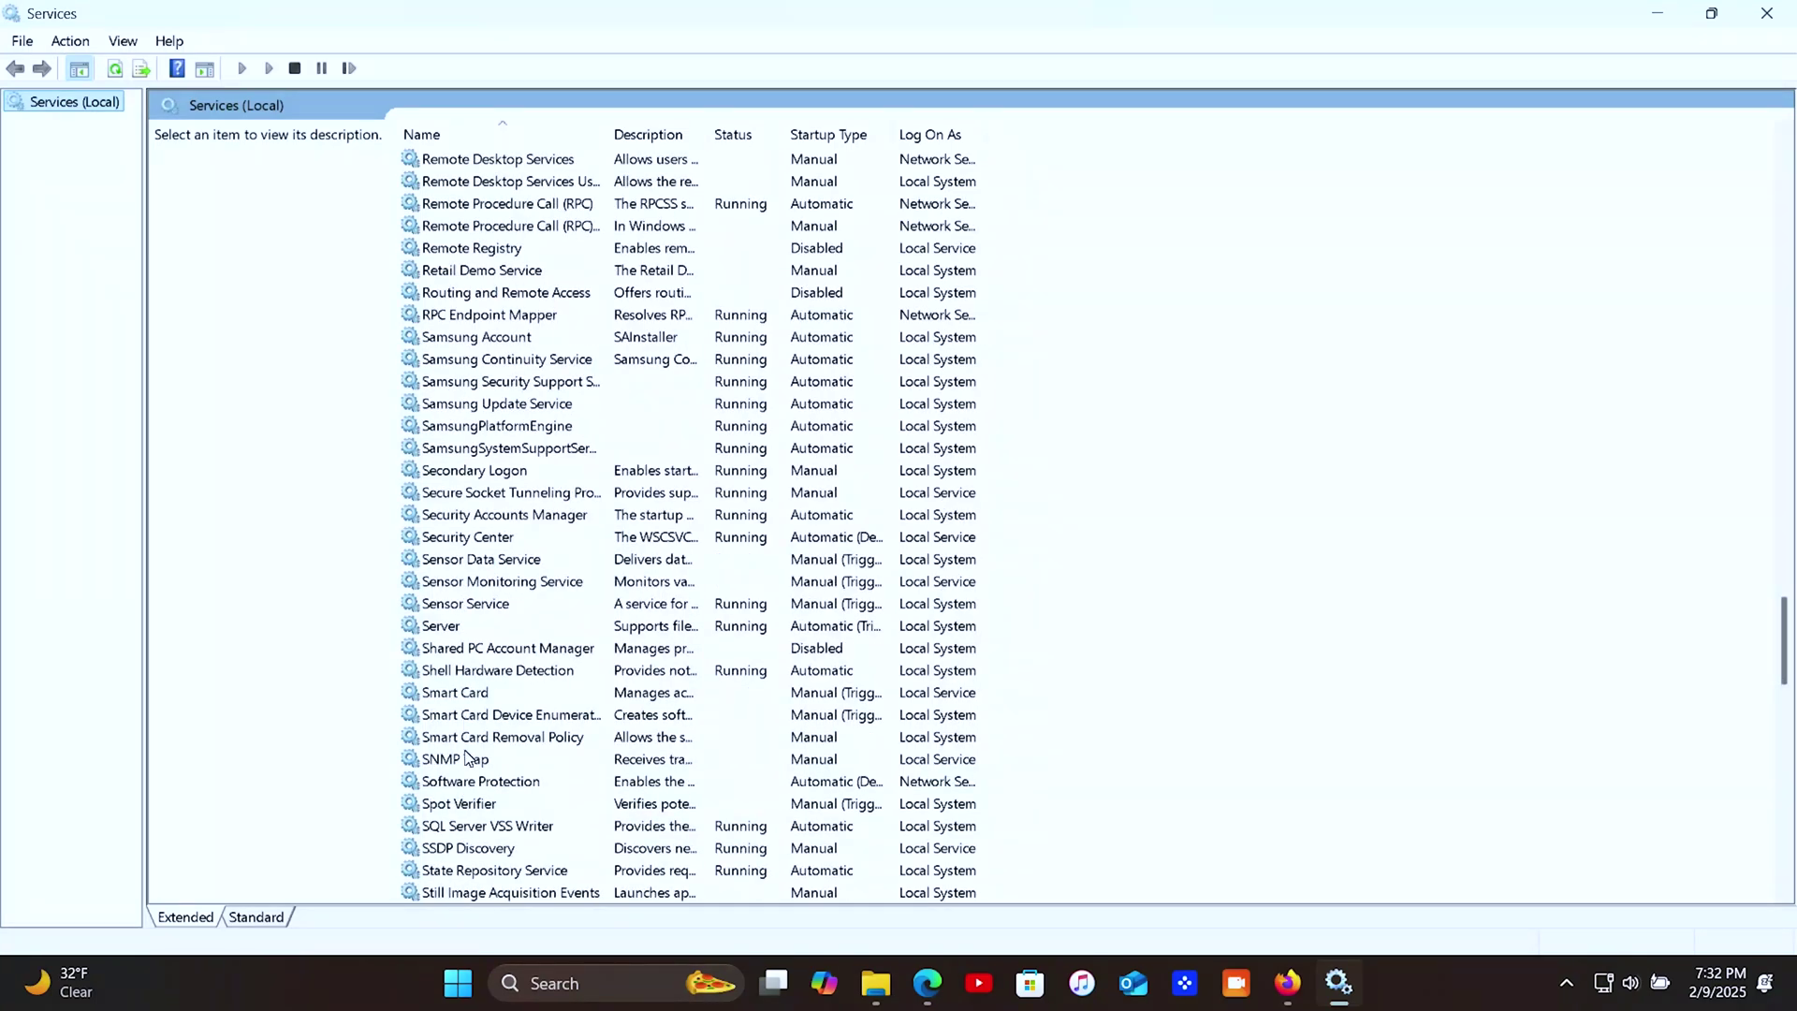
scroll(466, 758, down, 1)
scroll(459, 892, down, 1)
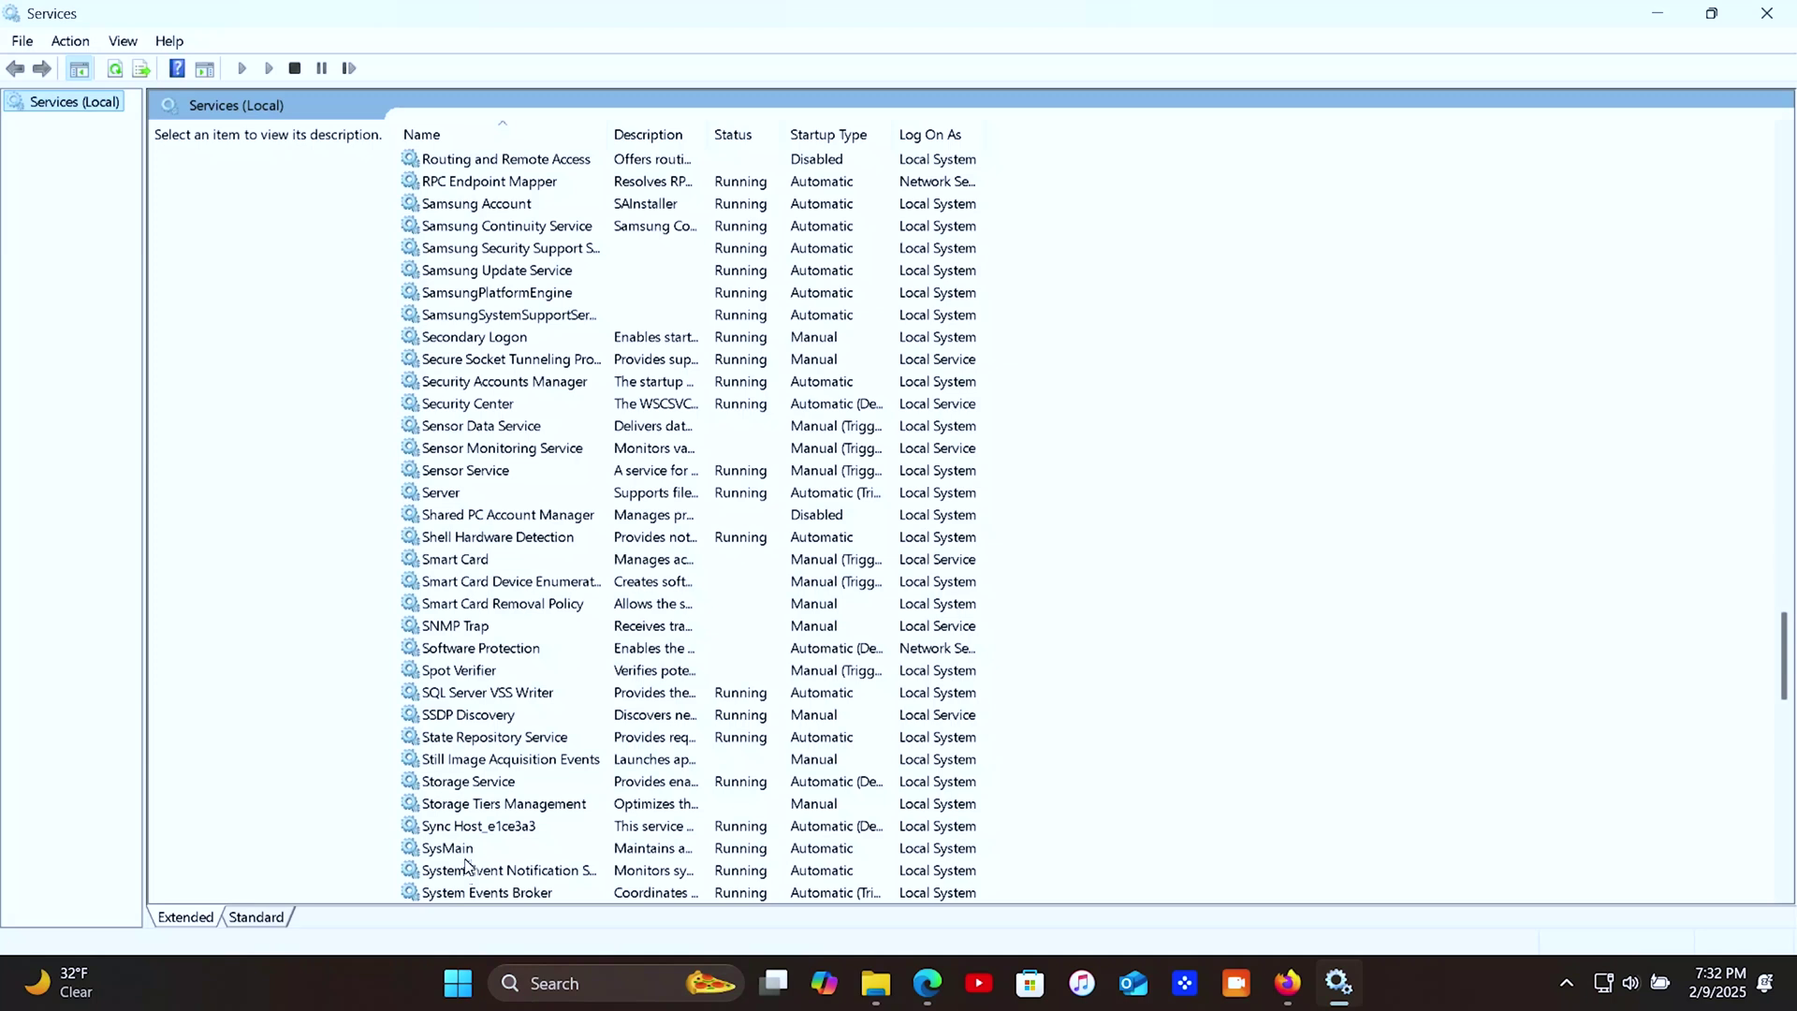
- Set the SysMain service's startup type to Disabled in its properties and apply
click(457, 853)
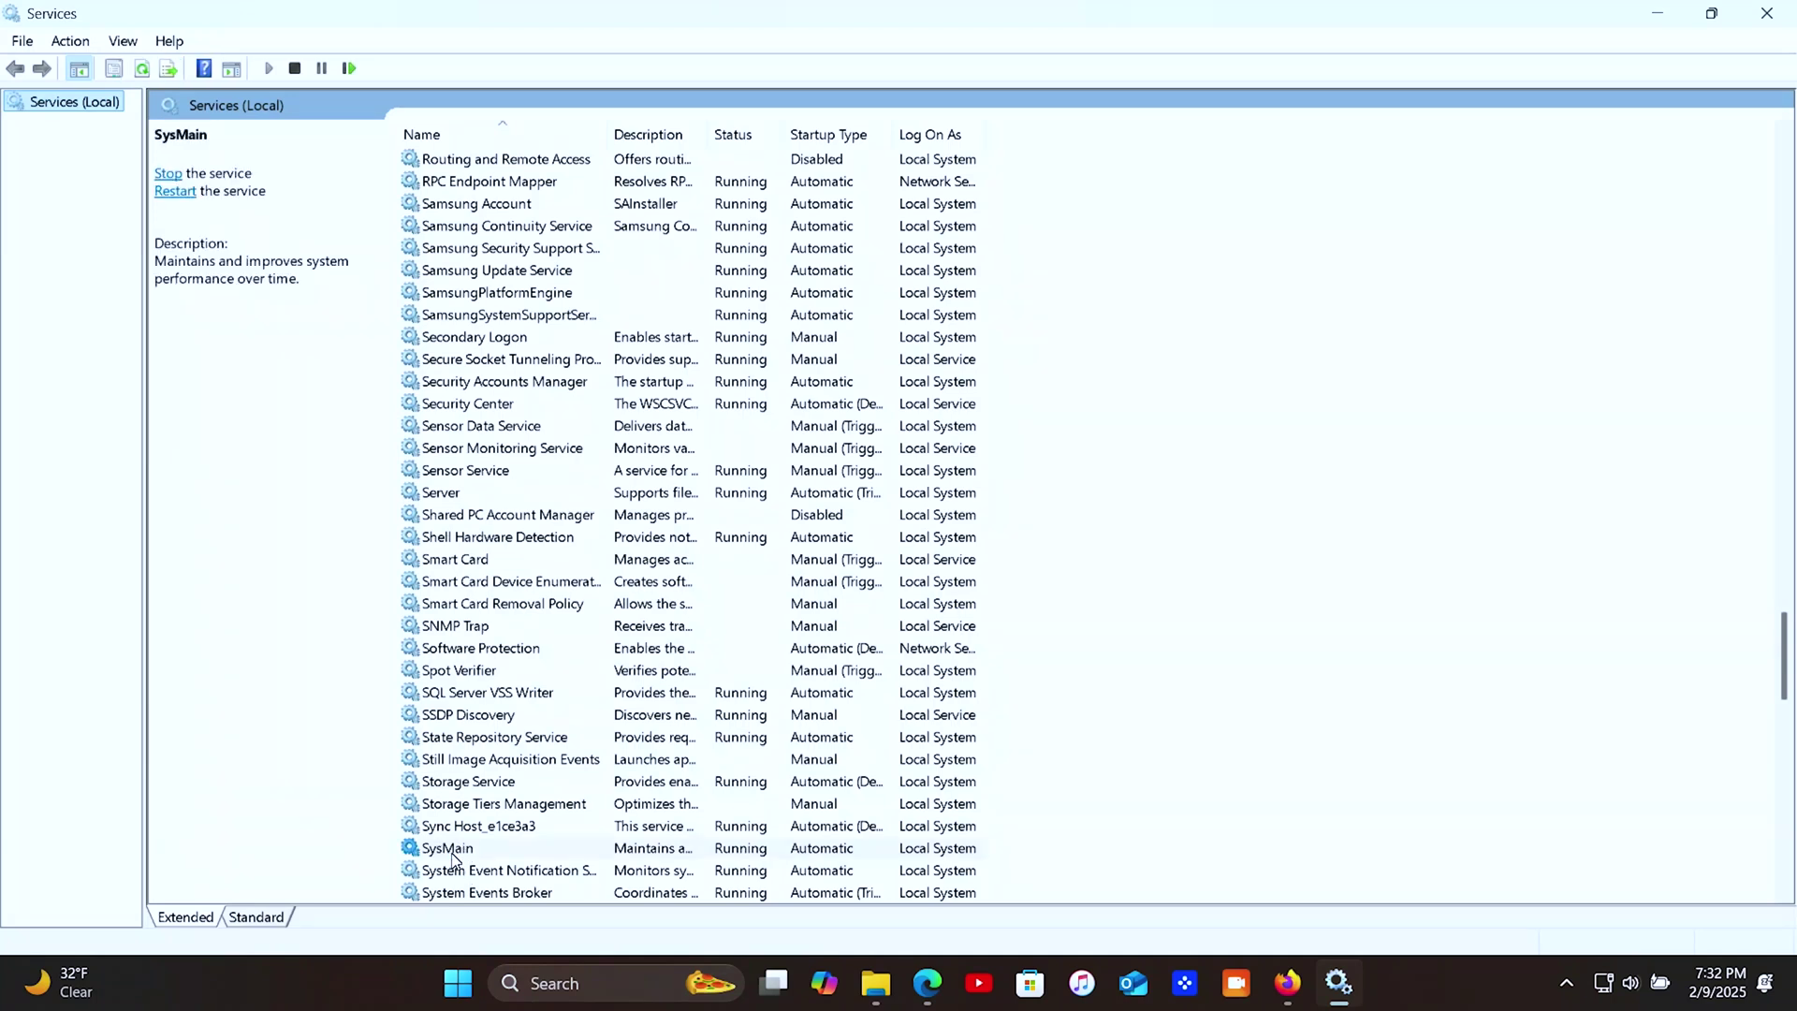
right_click(669, 857)
click(726, 794)
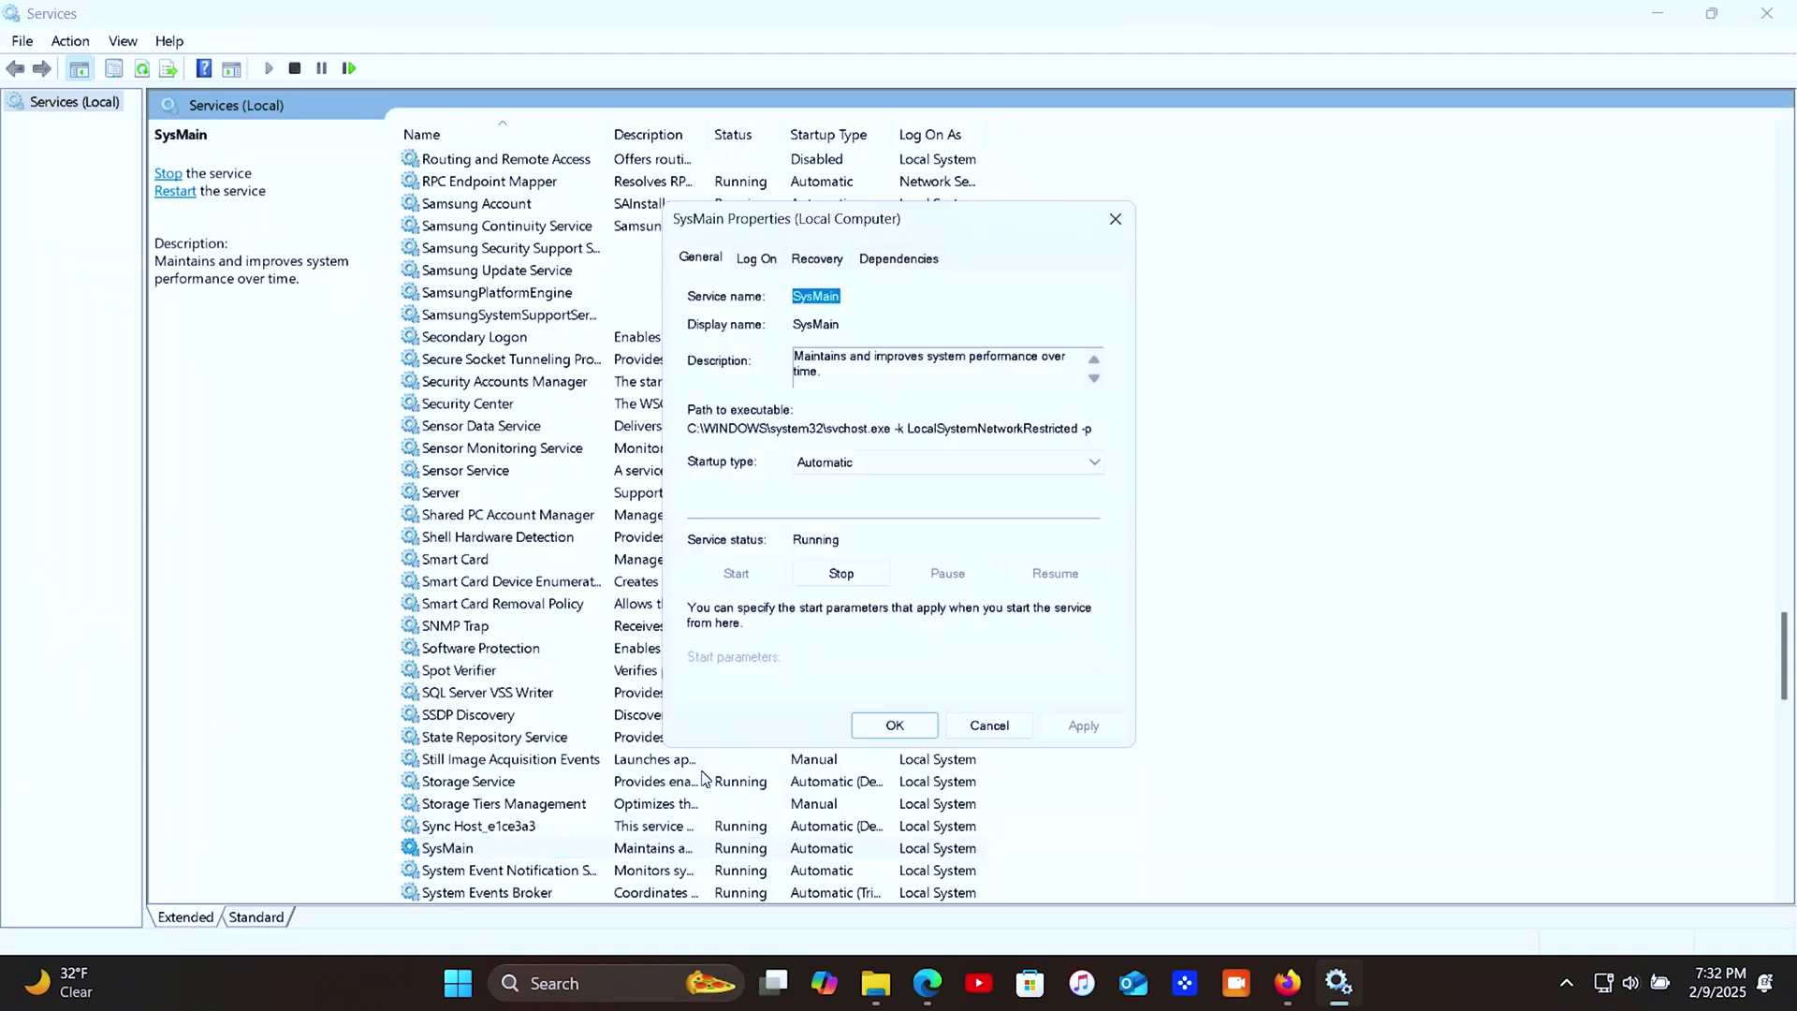
click(876, 466)
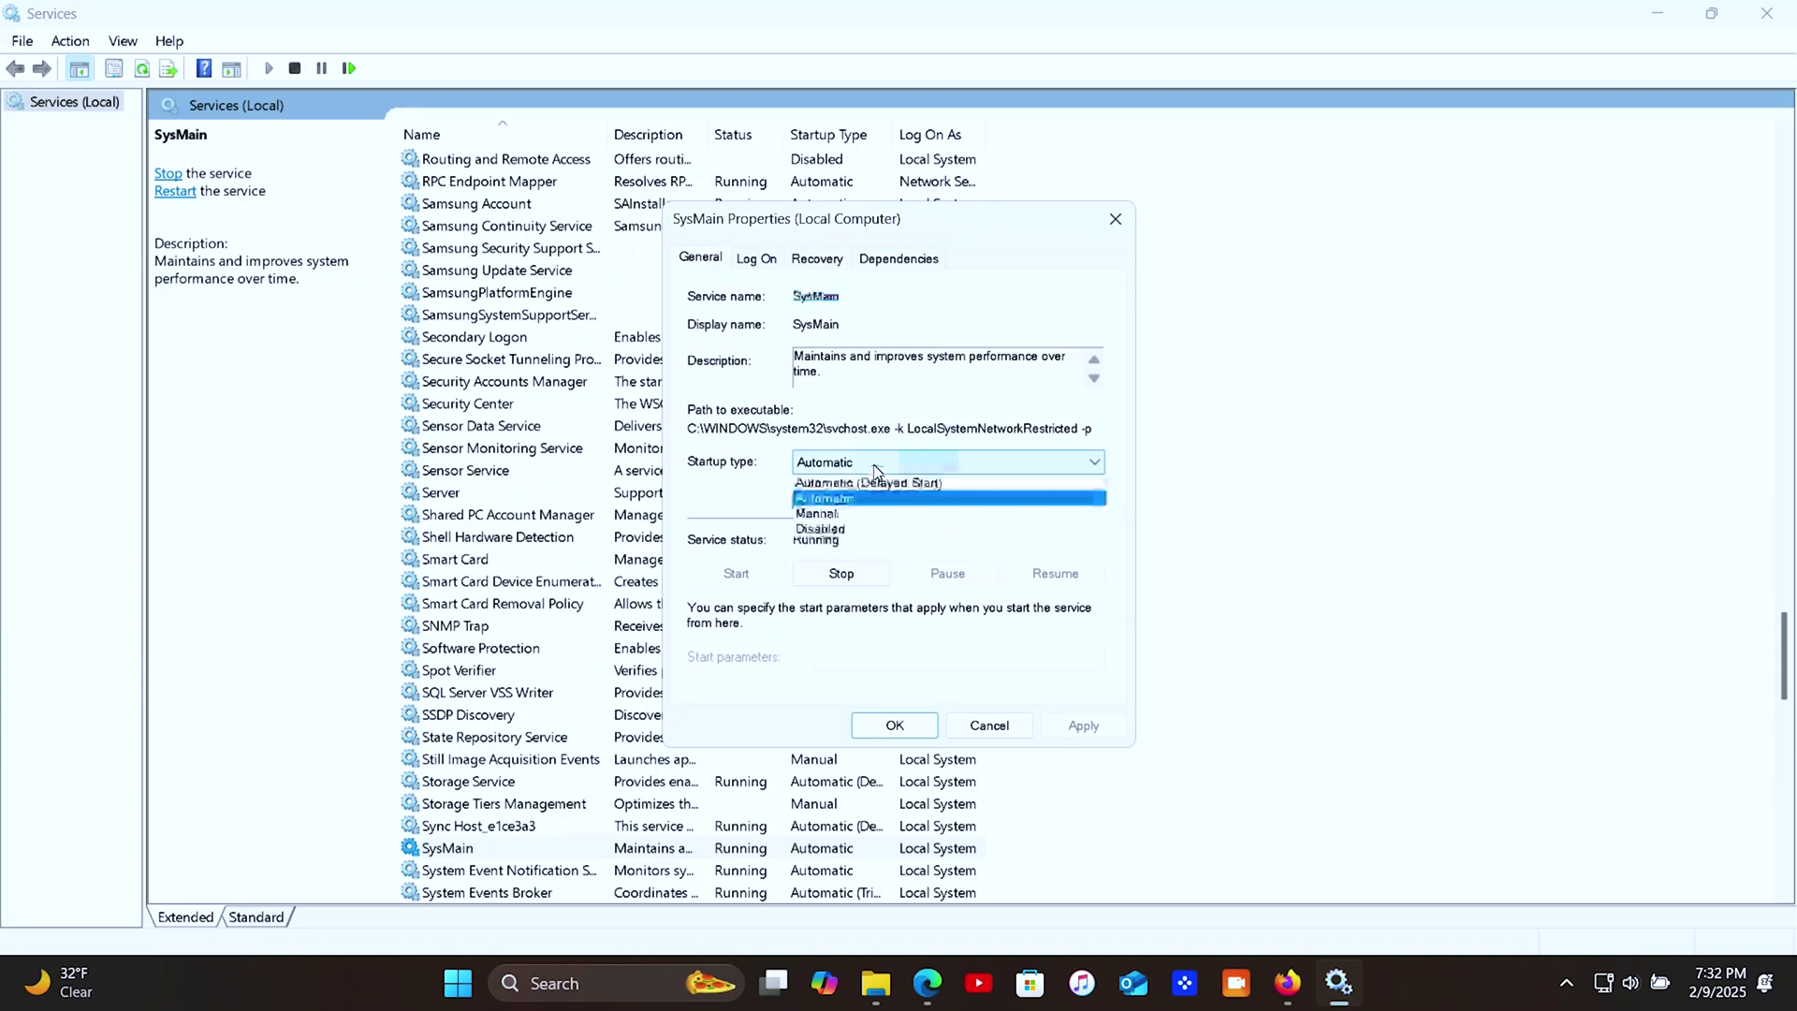
click(812, 530)
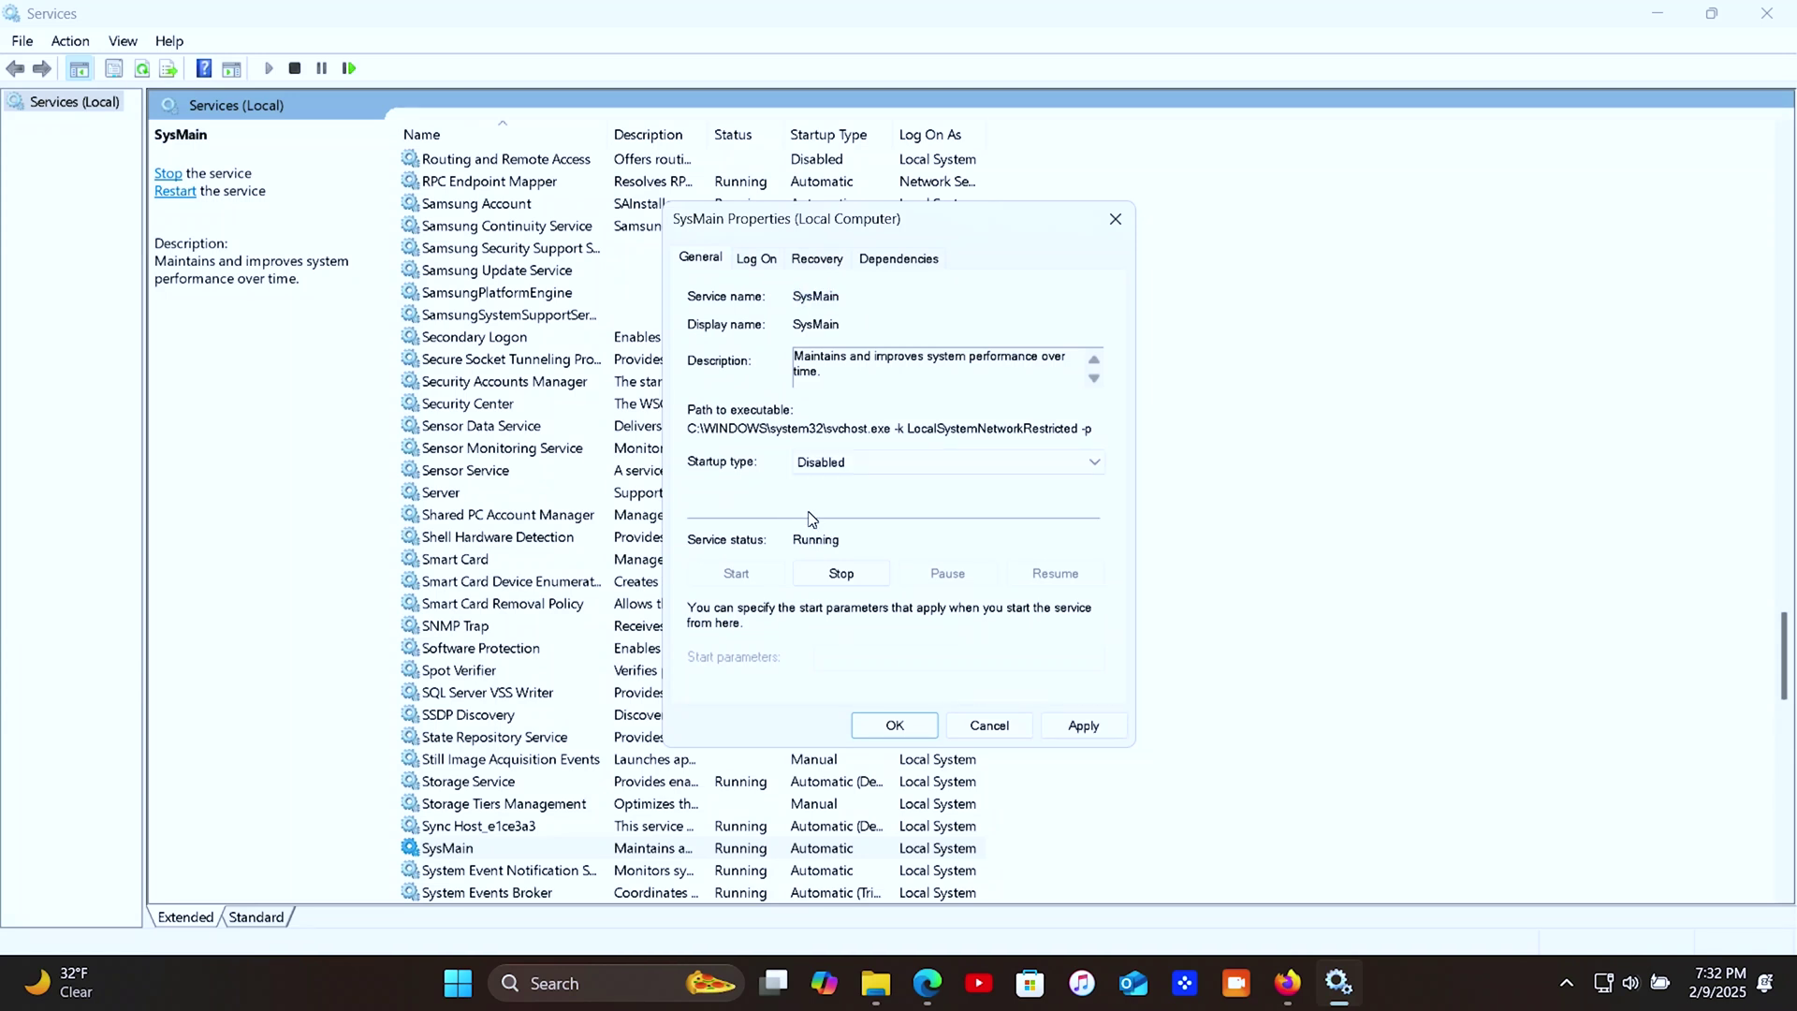
click(1084, 728)
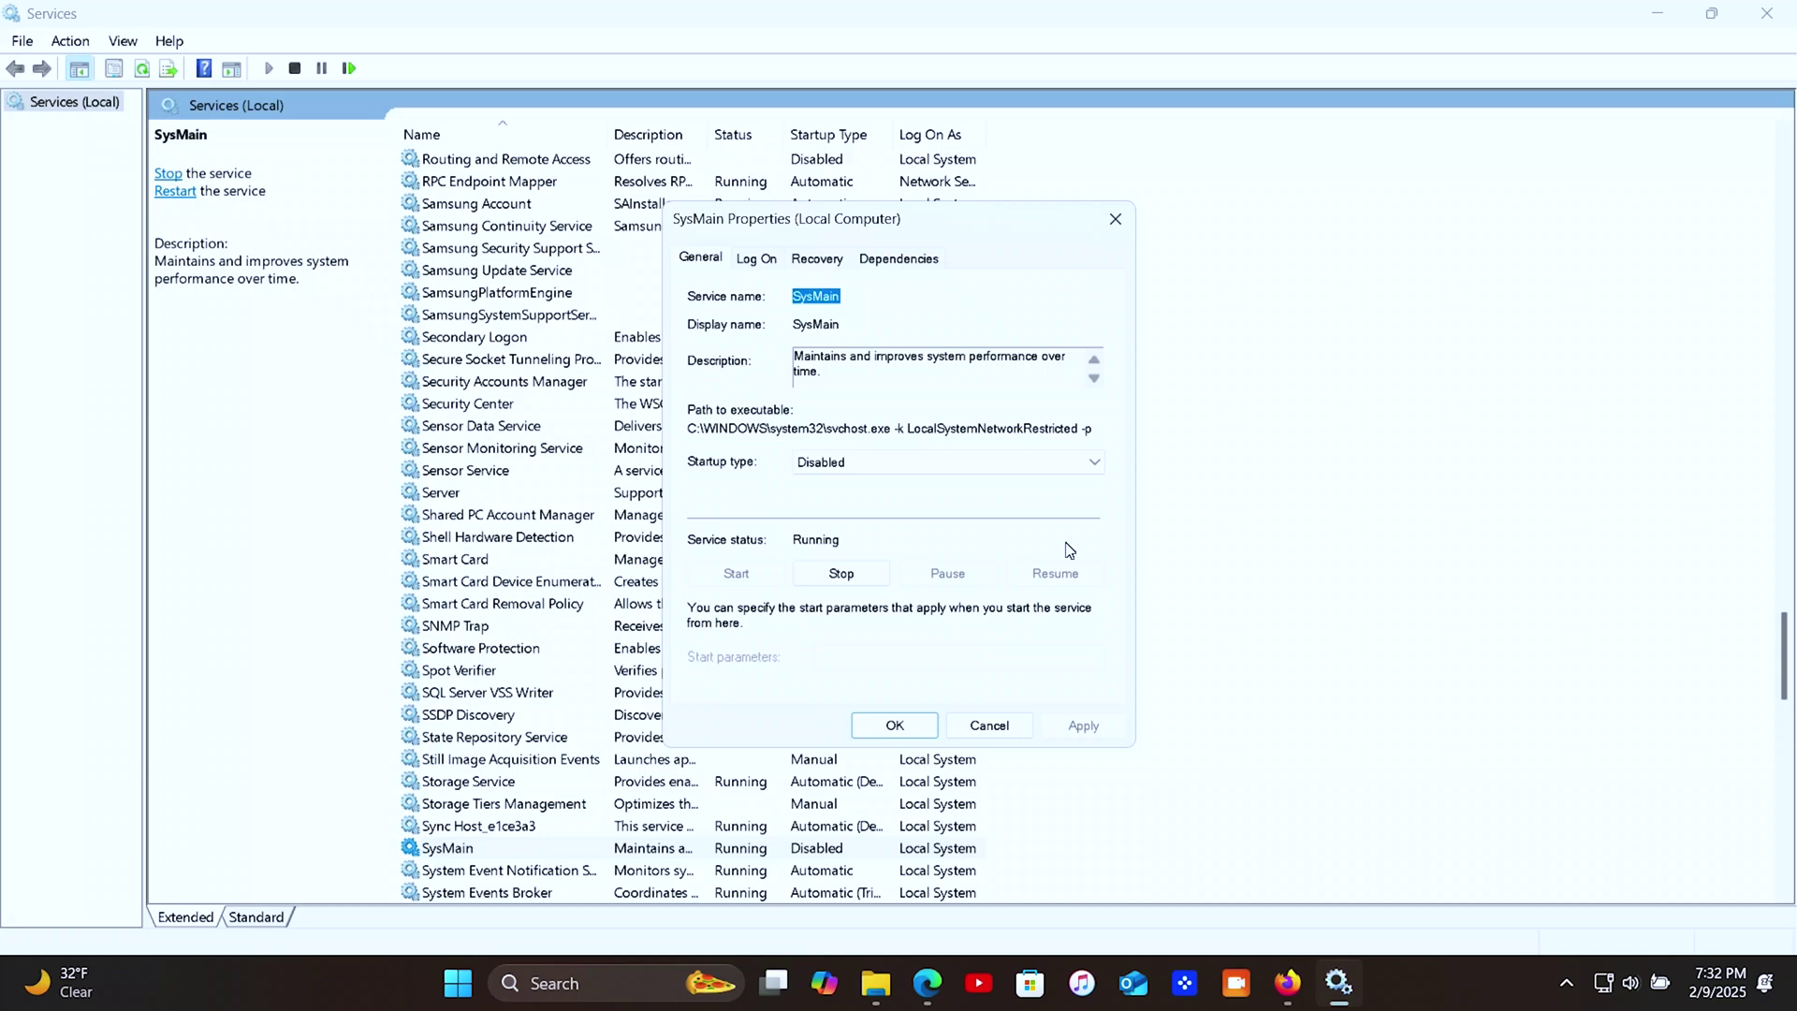
click(894, 727)
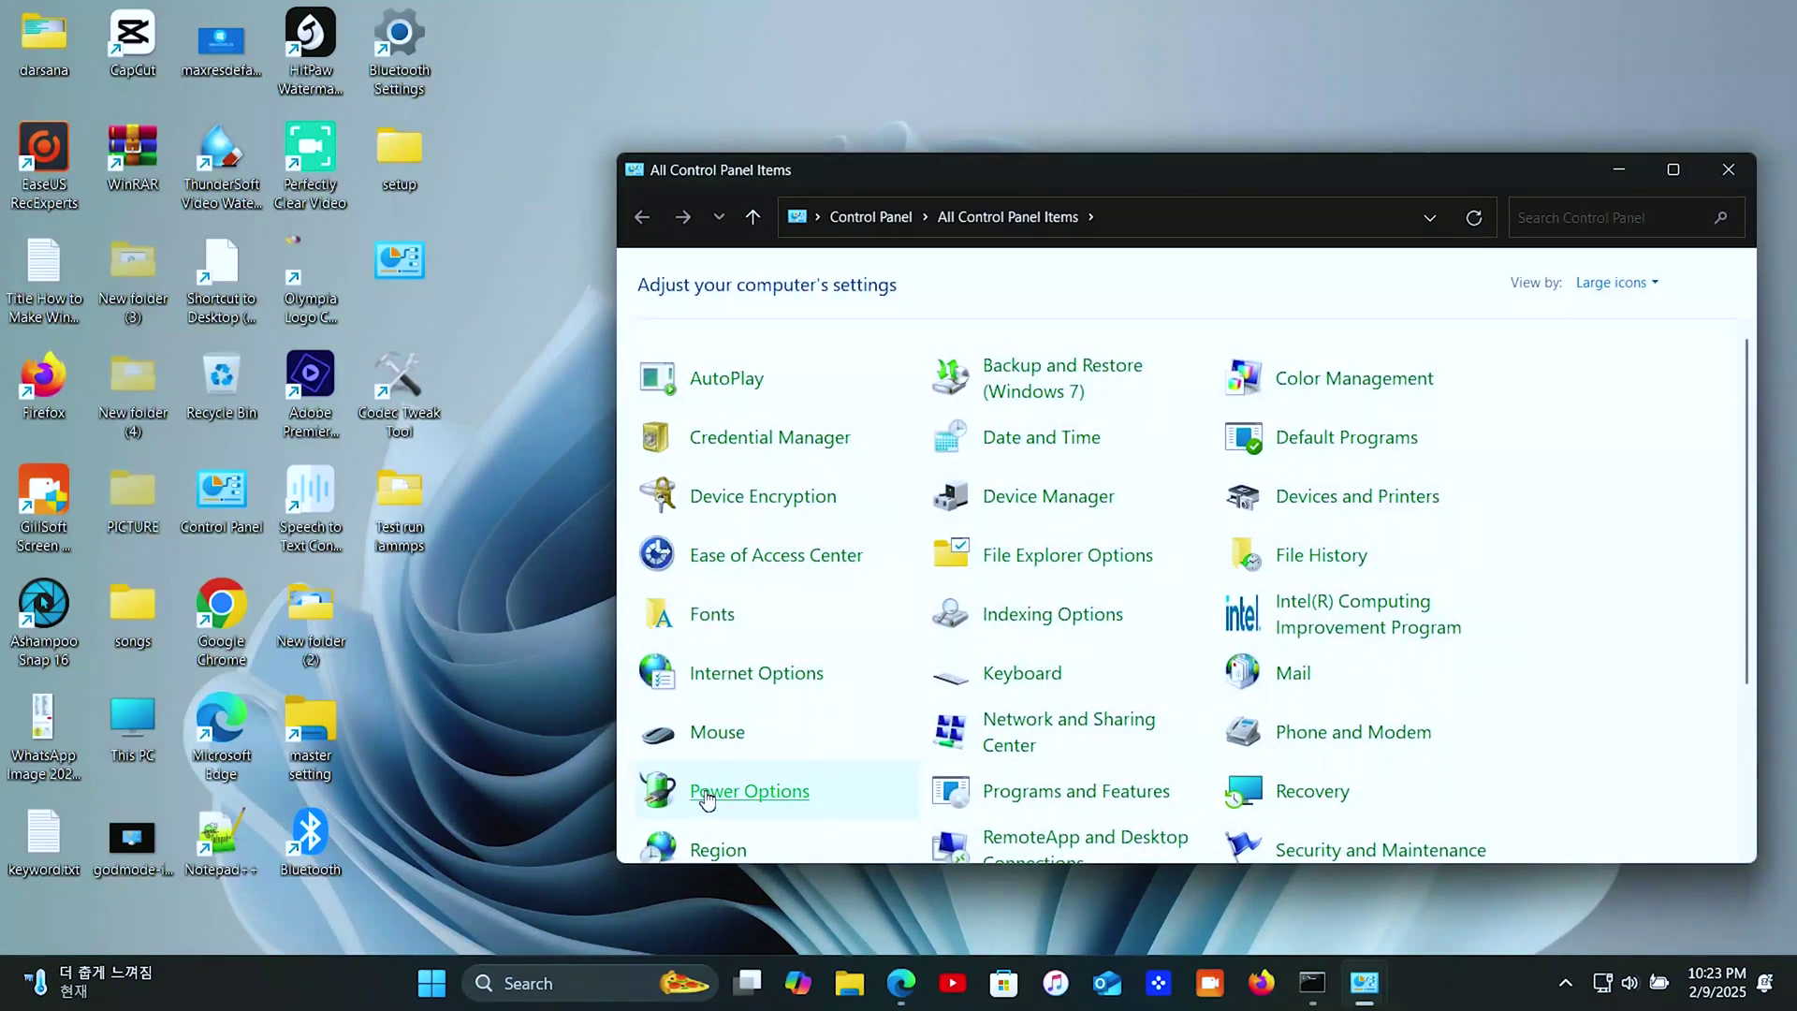
- Select the High performance plan in Power Options and close the window
click(705, 797)
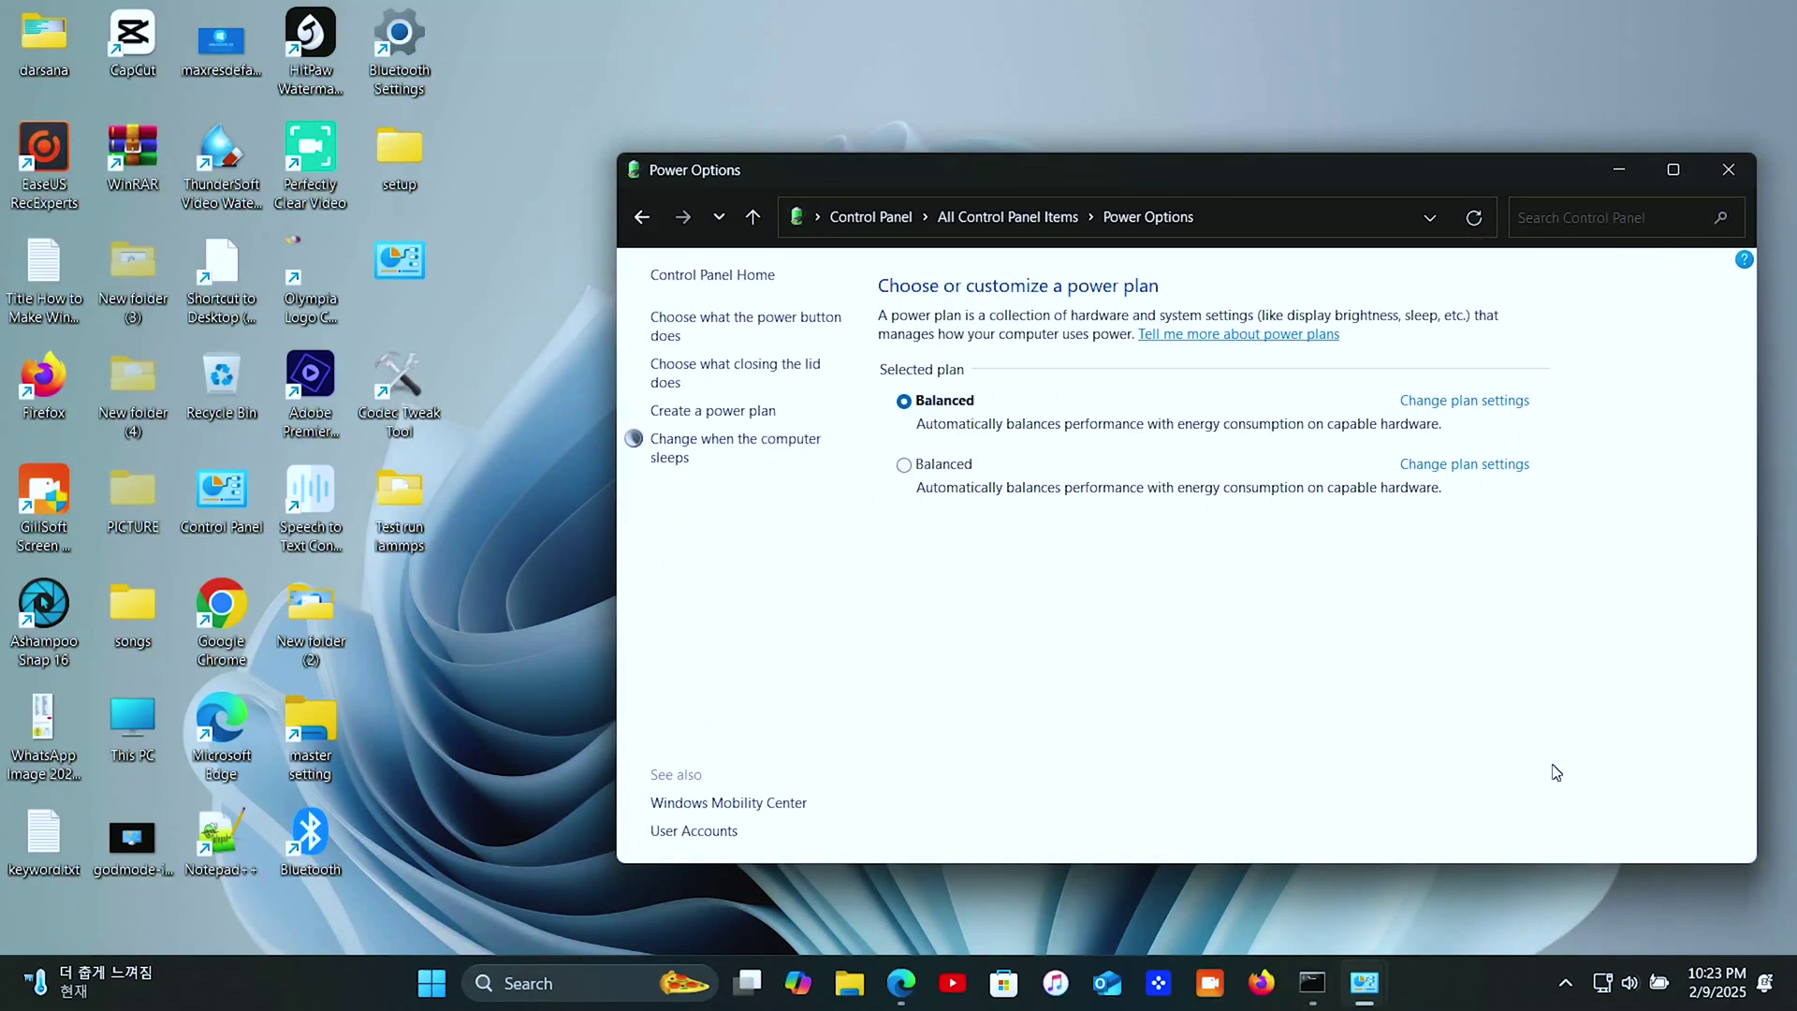
key(super+d)
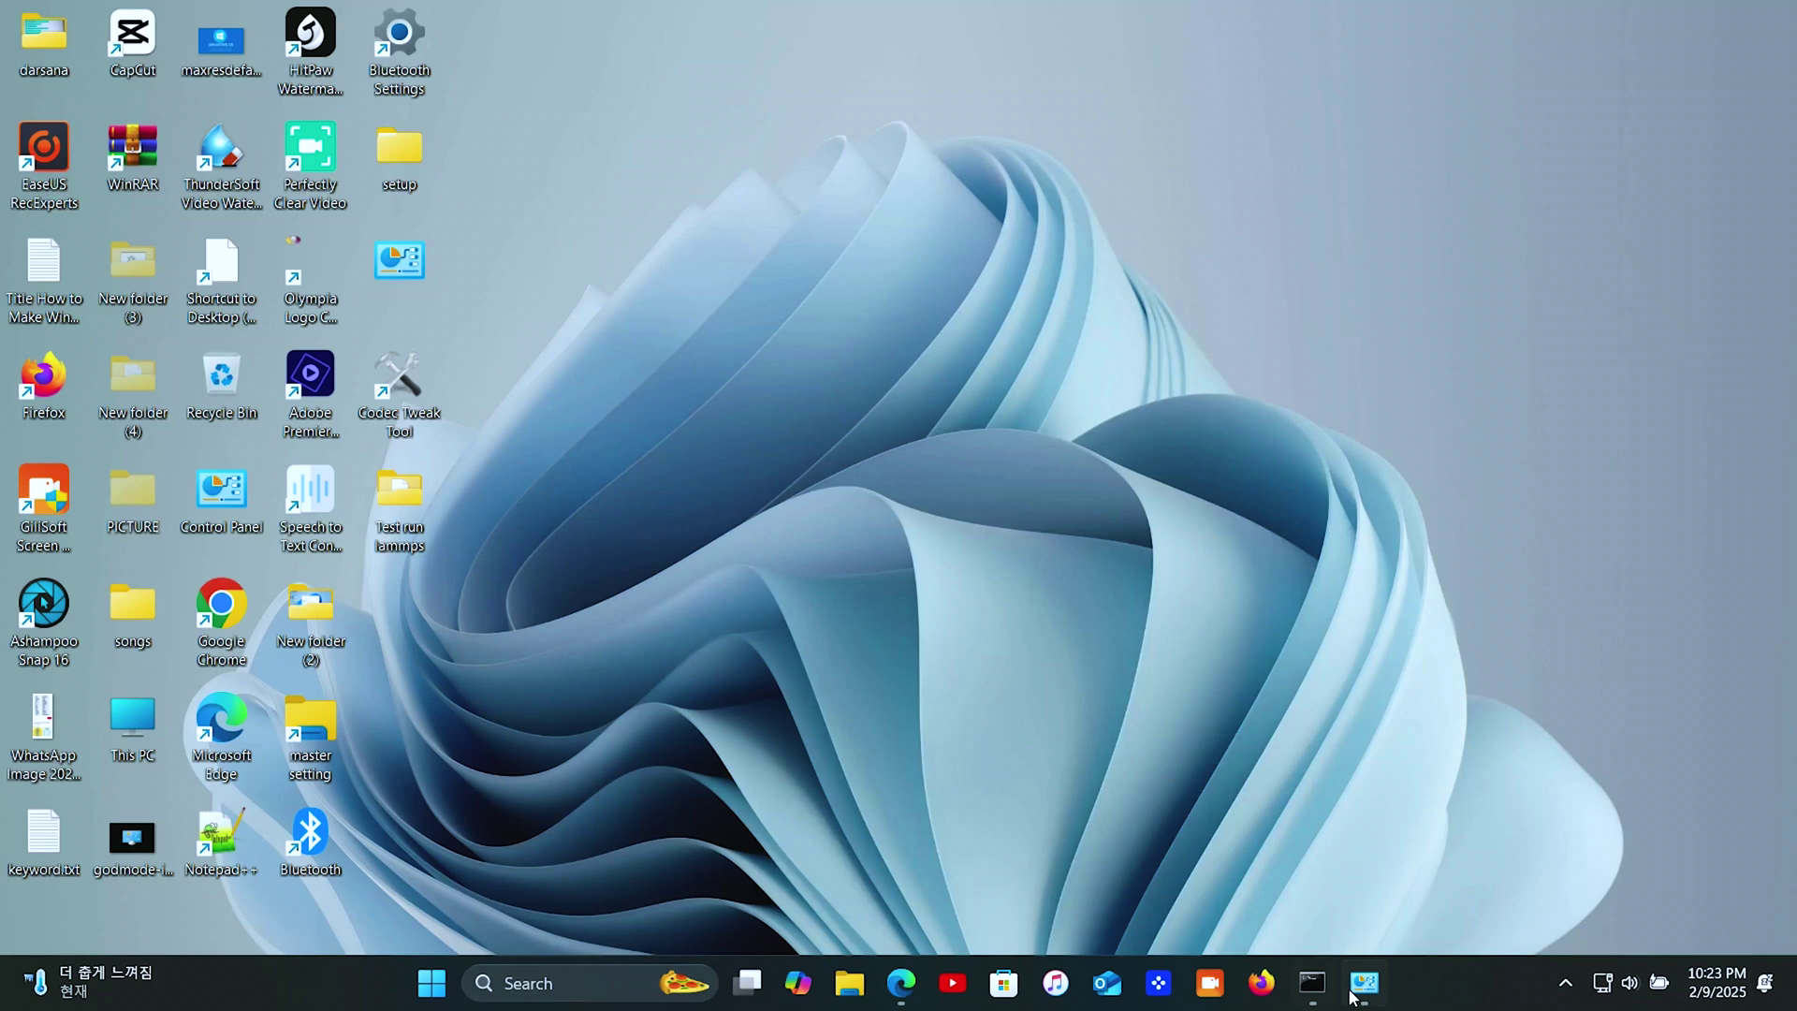
click(1362, 983)
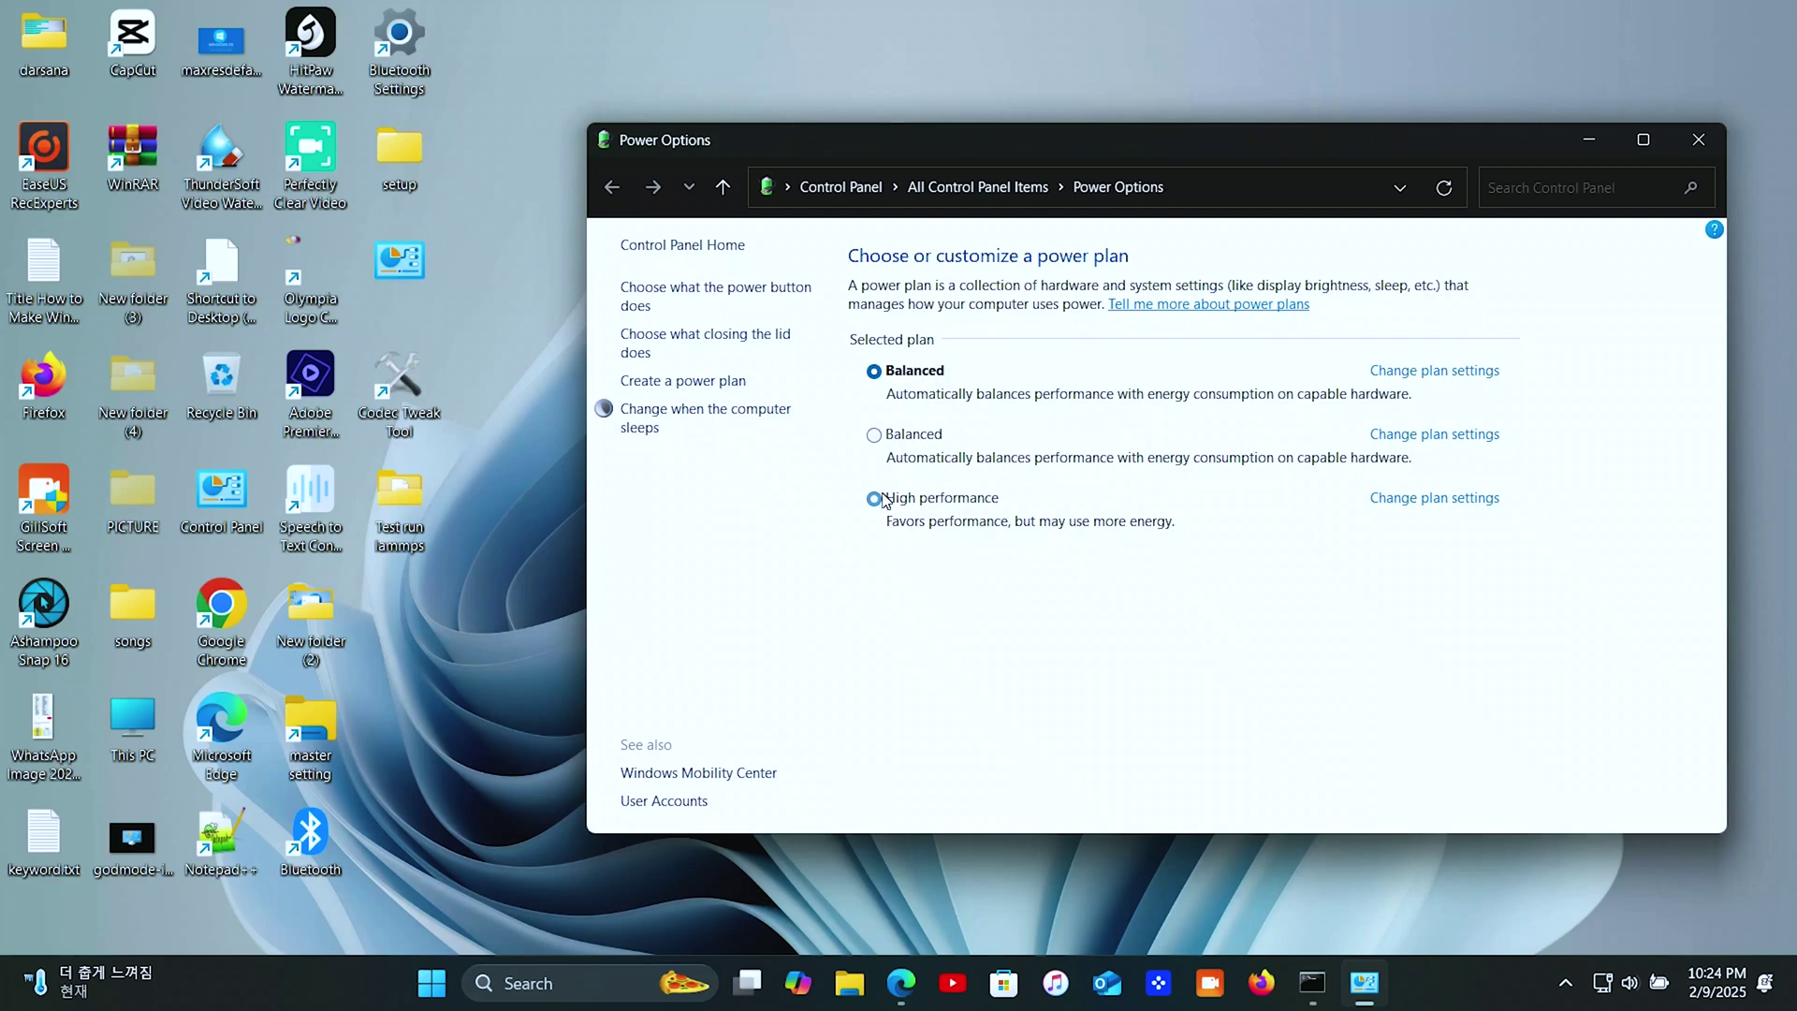
click(880, 500)
click(1704, 143)
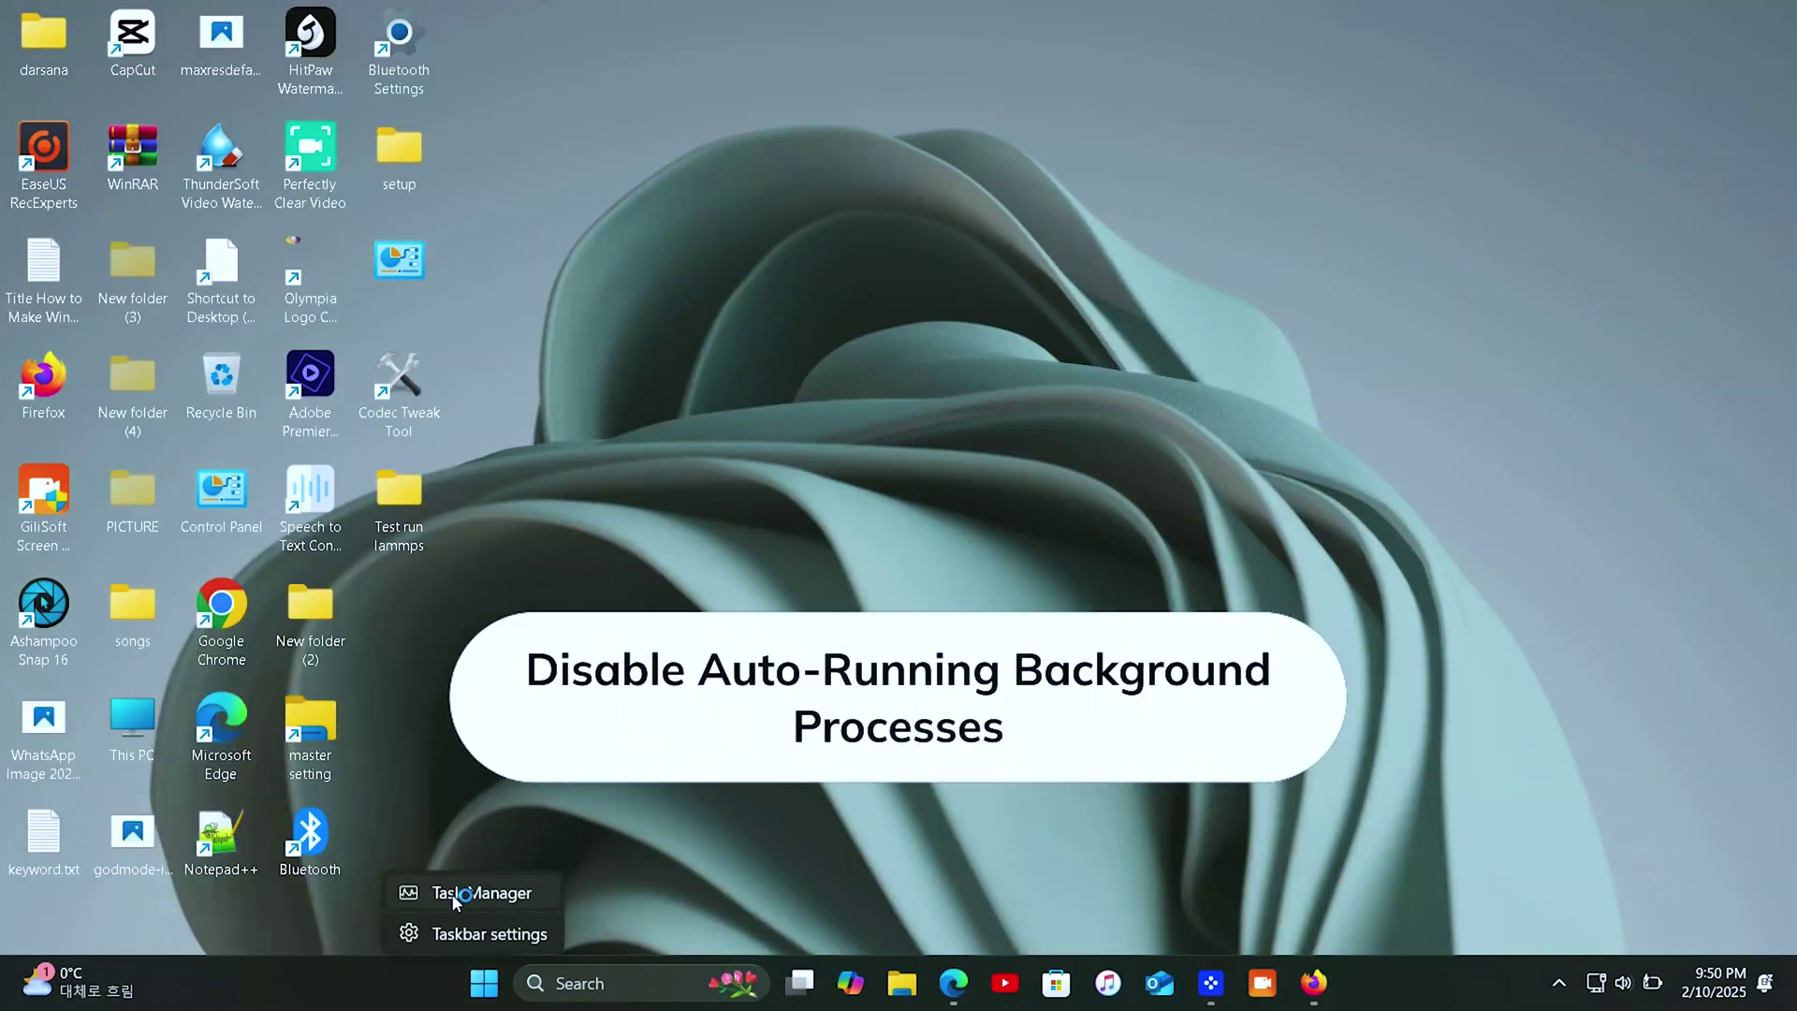
- Show running processes in Task Manager, expand the Search group and end the Start process
click(453, 888)
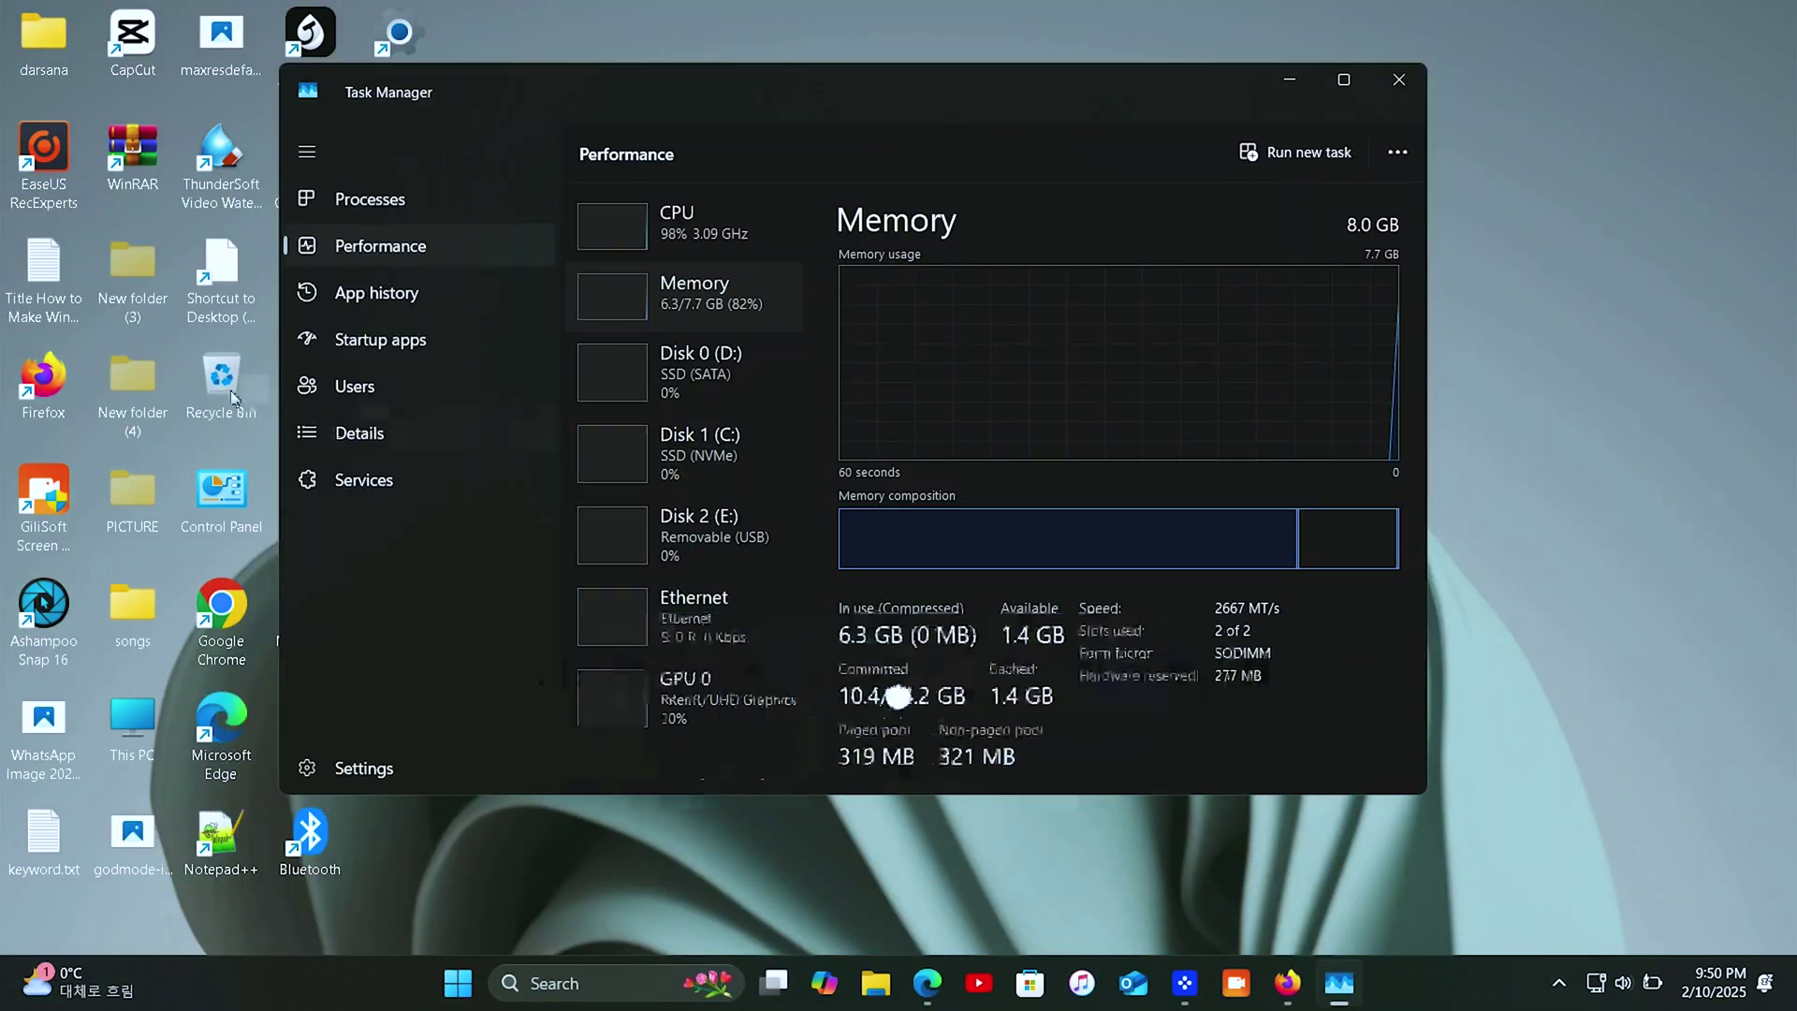
click(370, 201)
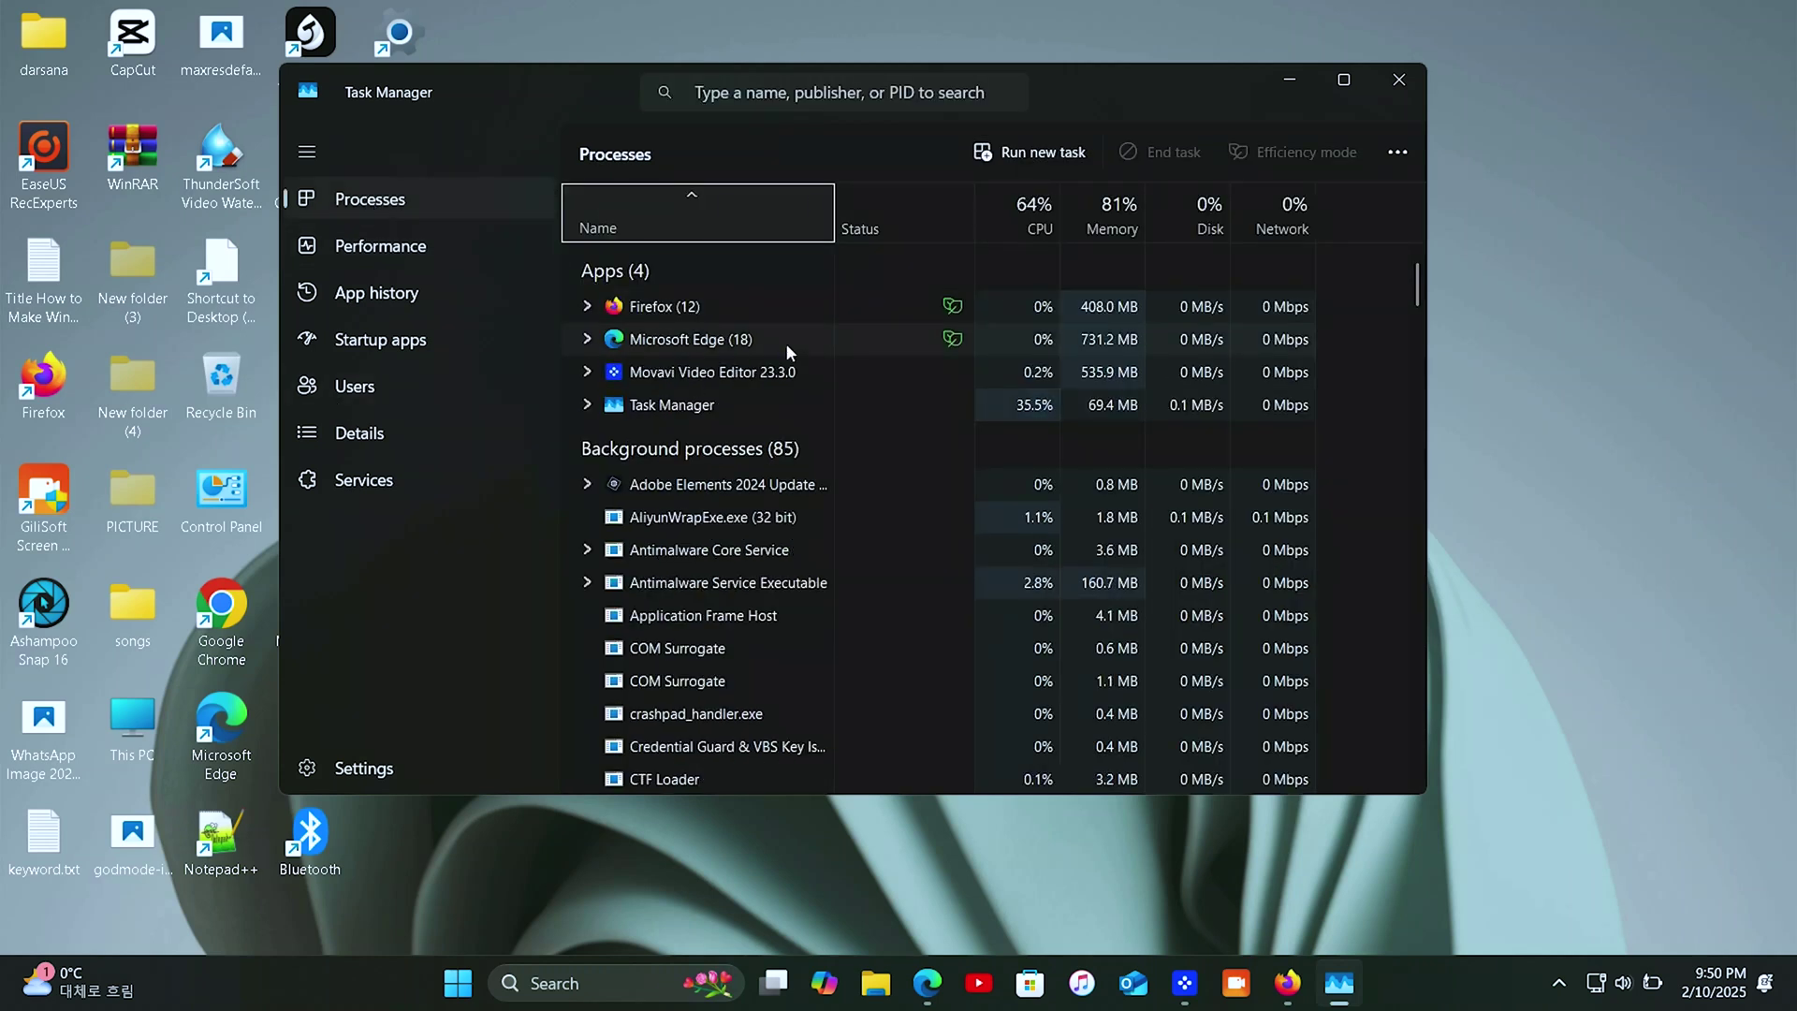
scroll(900, 578, down, 1)
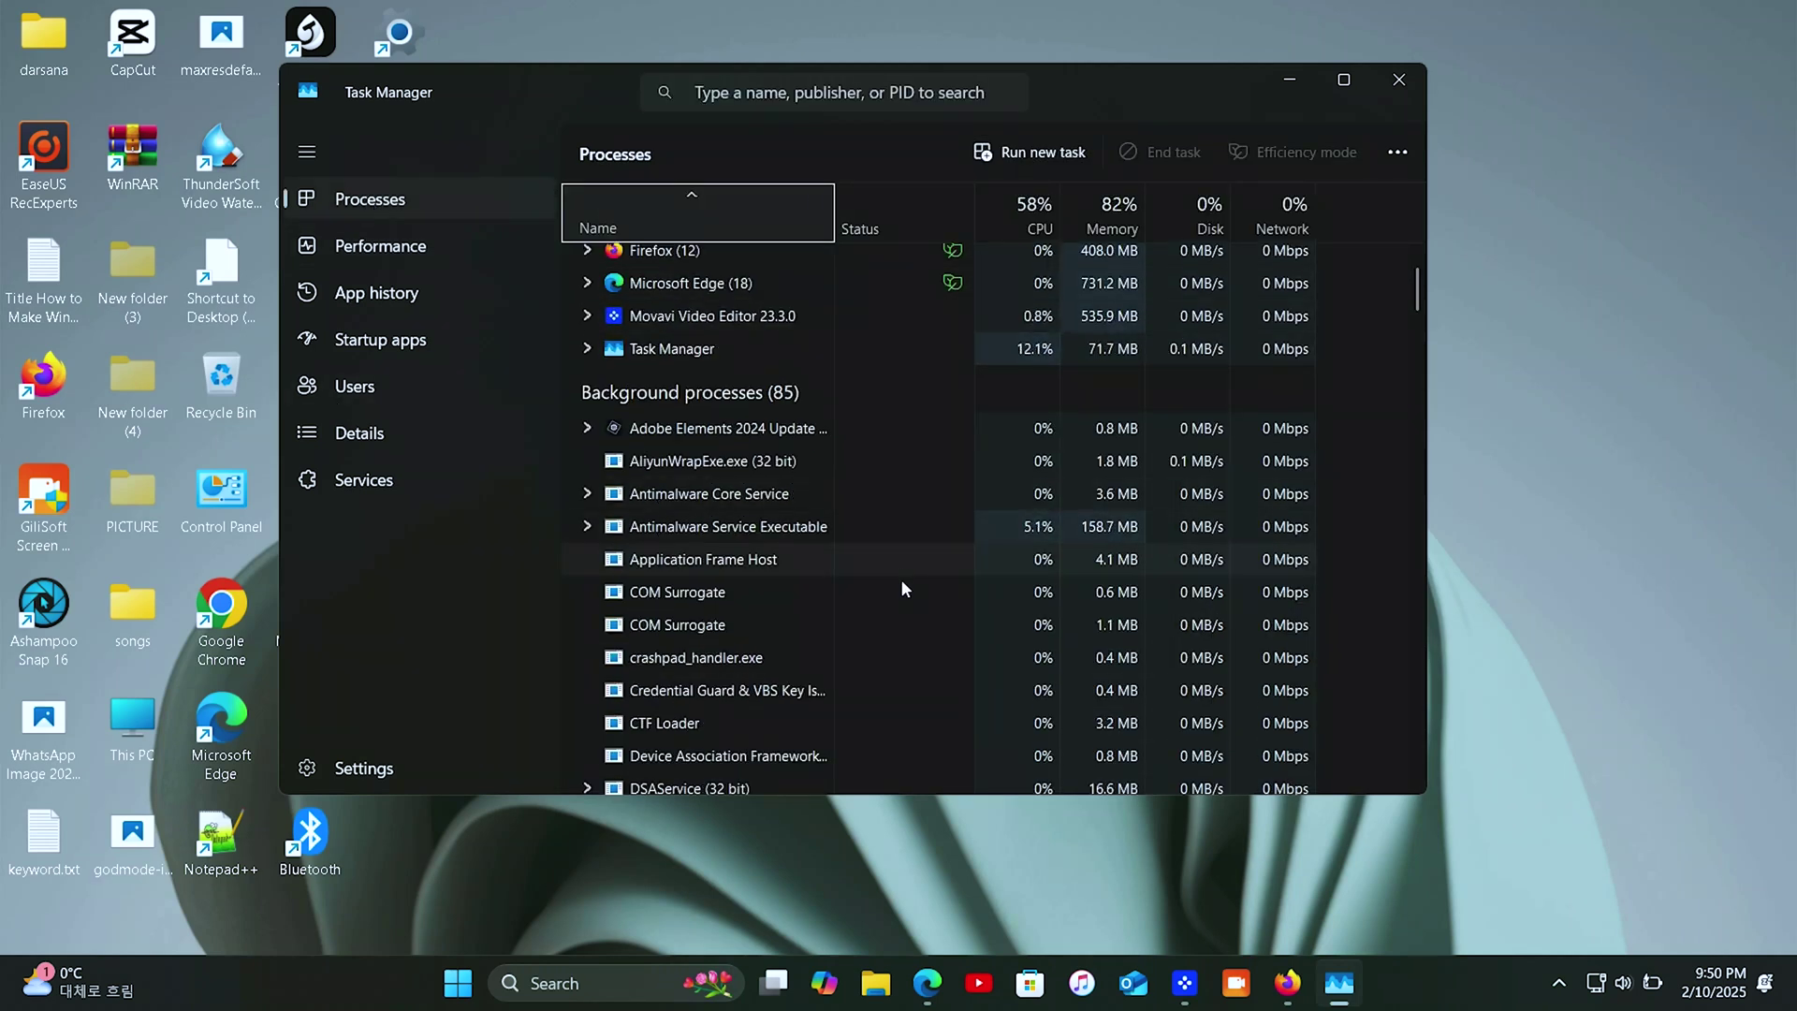
scroll(902, 597, down, 1)
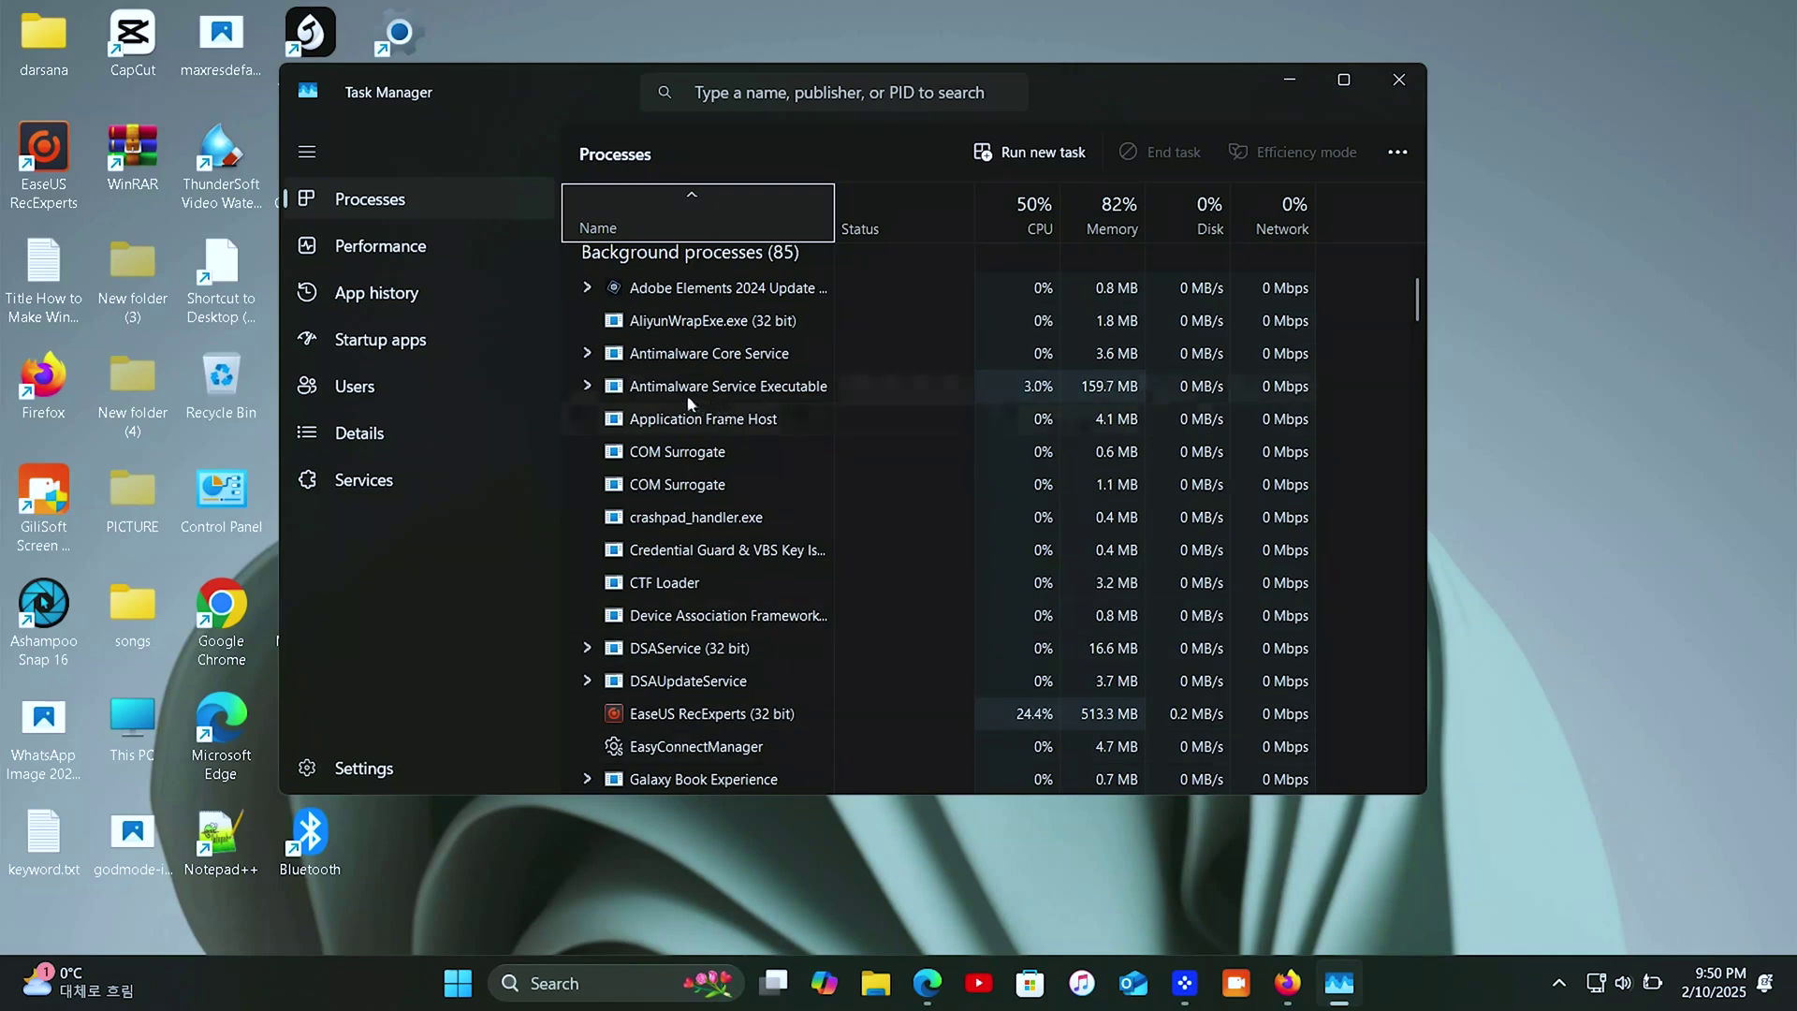
scroll(855, 587, down, 1)
scroll(868, 599, down, 2)
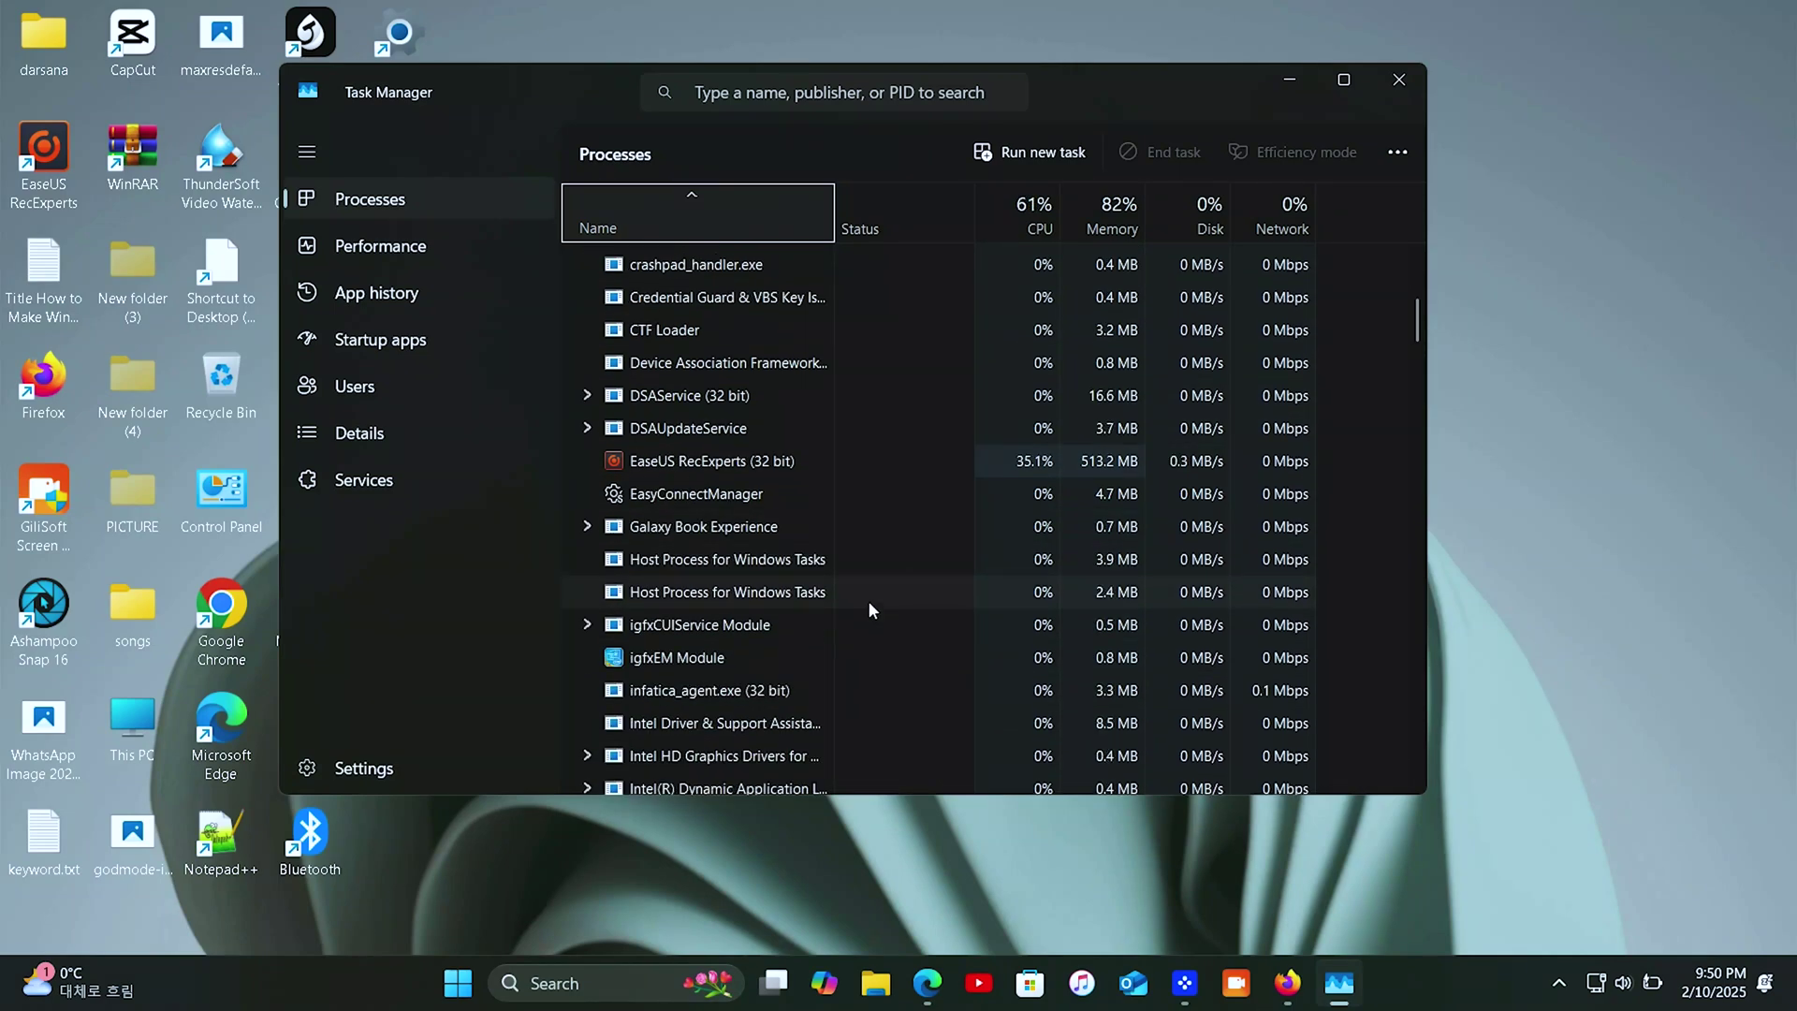
scroll(868, 600, down, 1)
drag(1416, 335, 1417, 437)
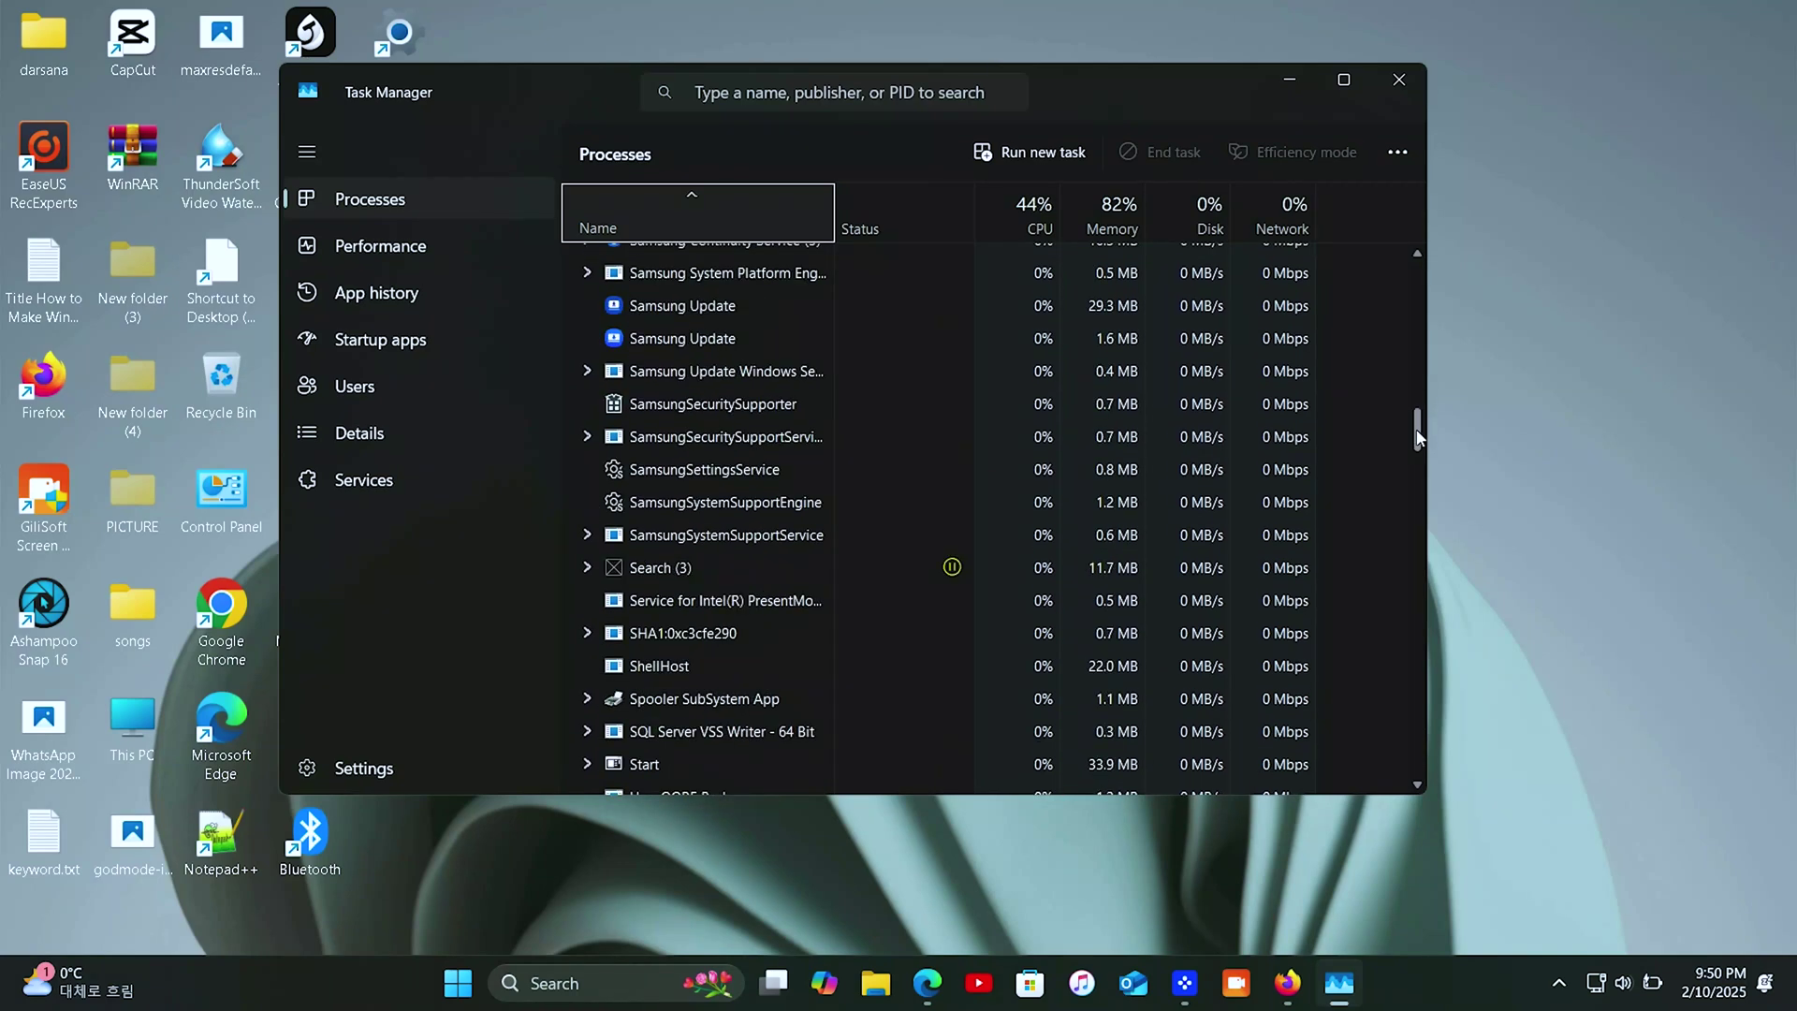
right_click(656, 569)
click(703, 590)
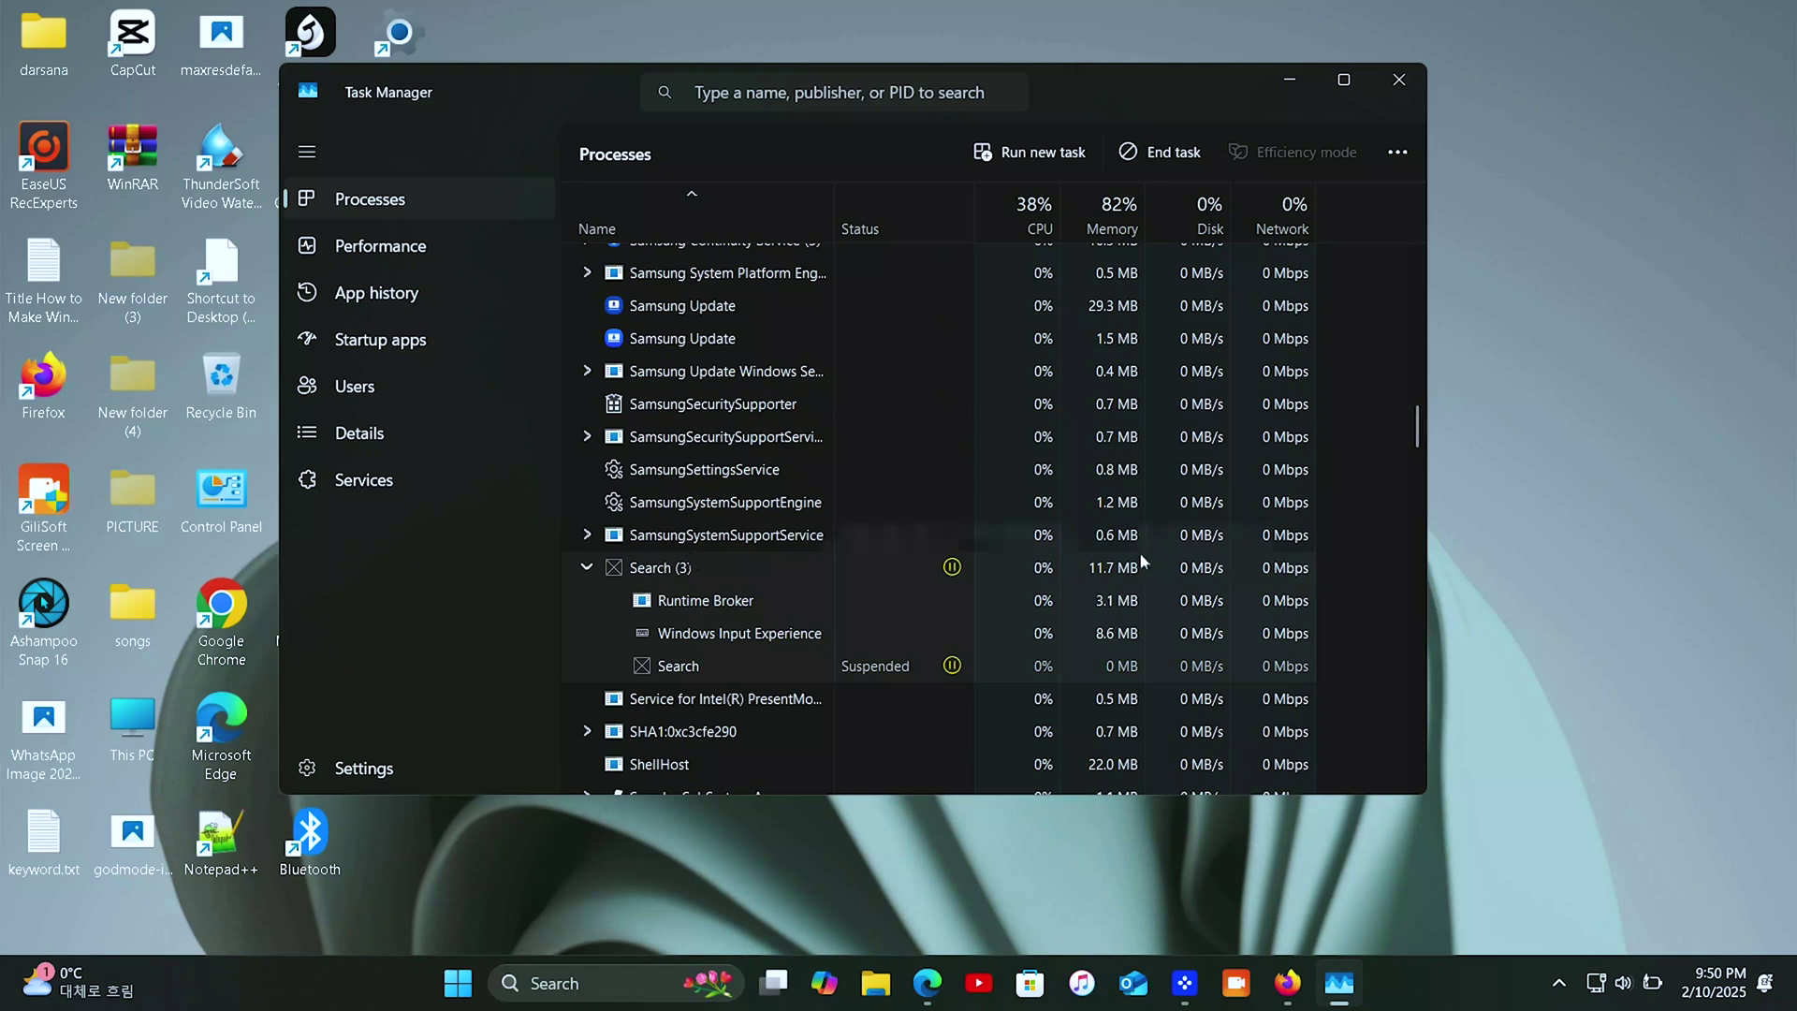
scroll(1000, 626, down, 1)
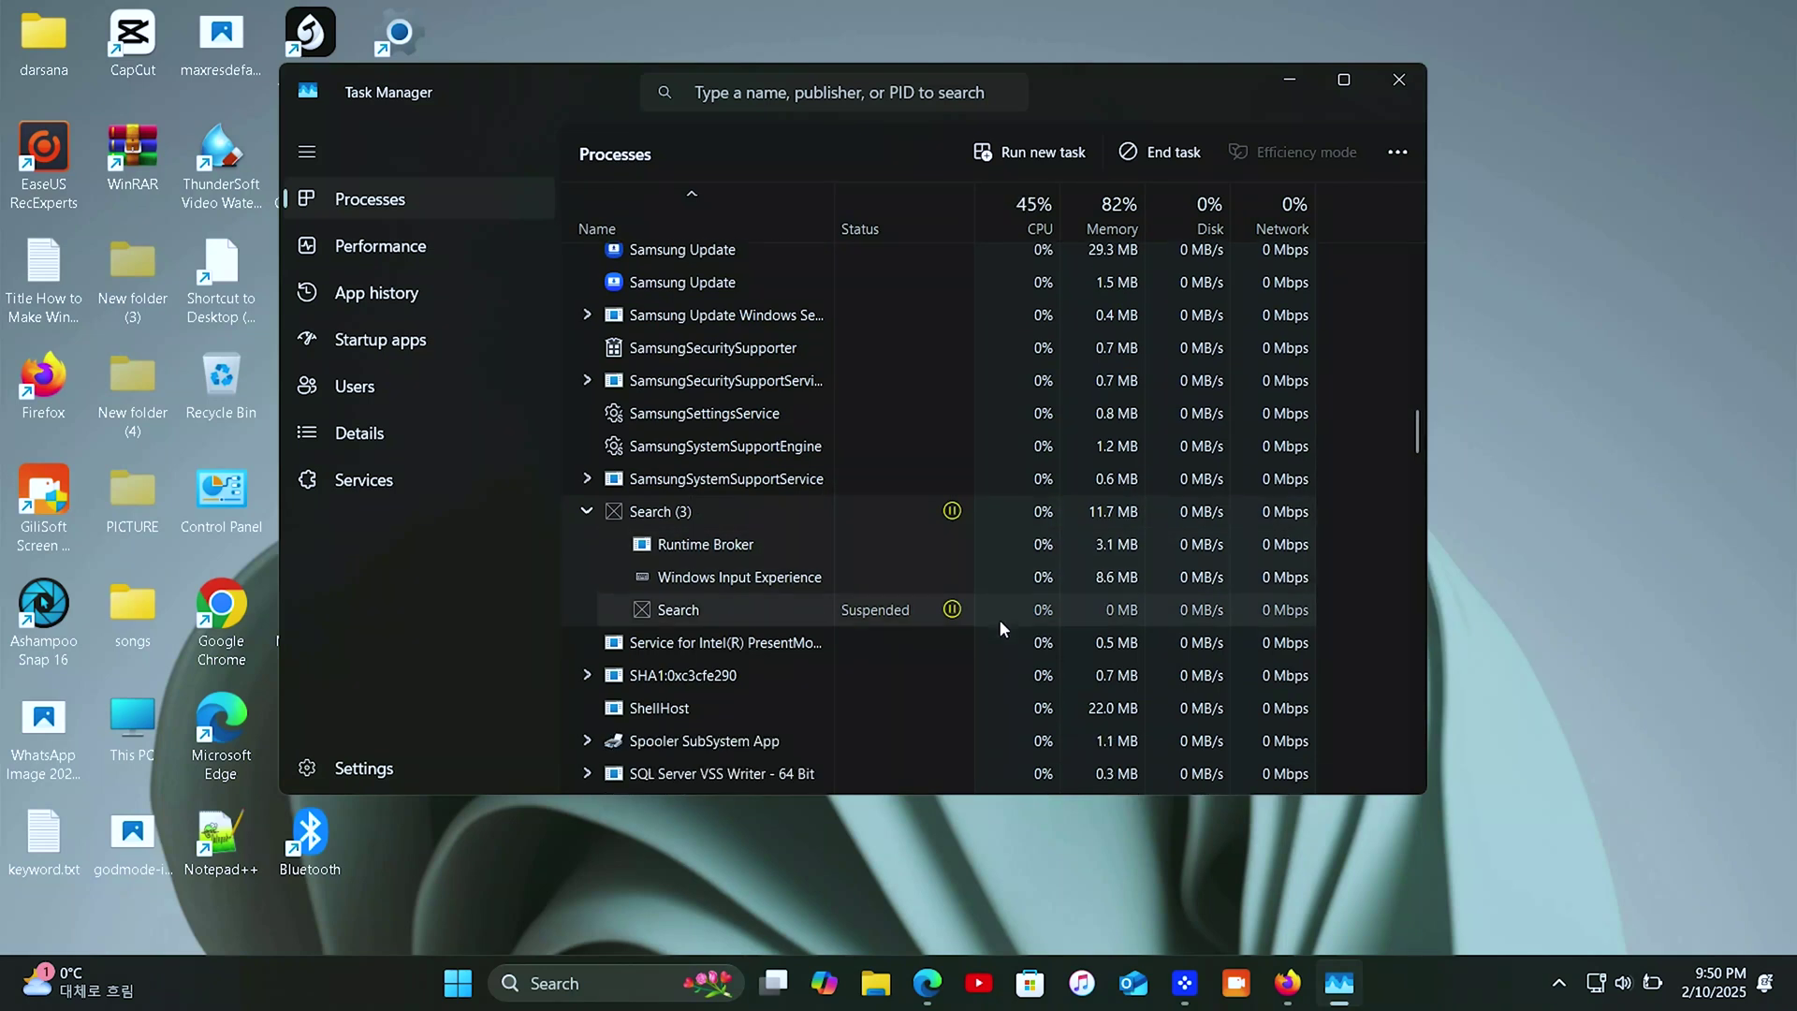
scroll(824, 638, down, 1)
scroll(752, 639, down, 1)
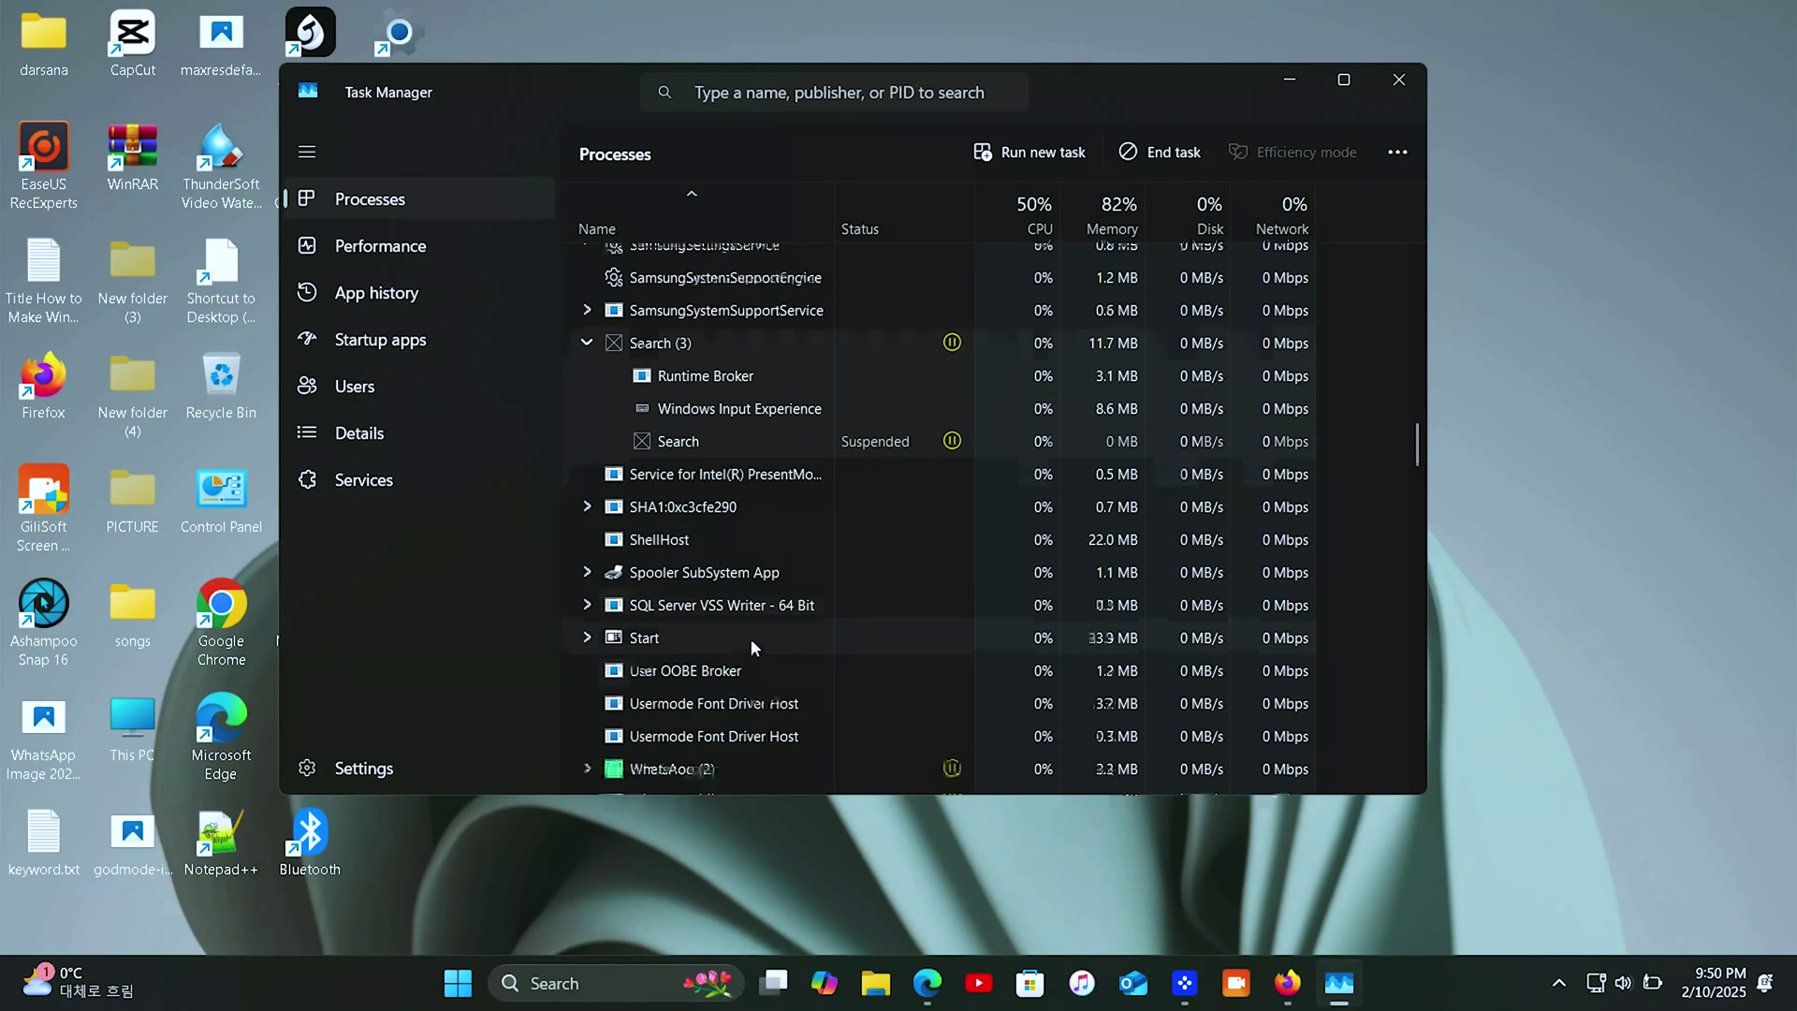
right_click(742, 639)
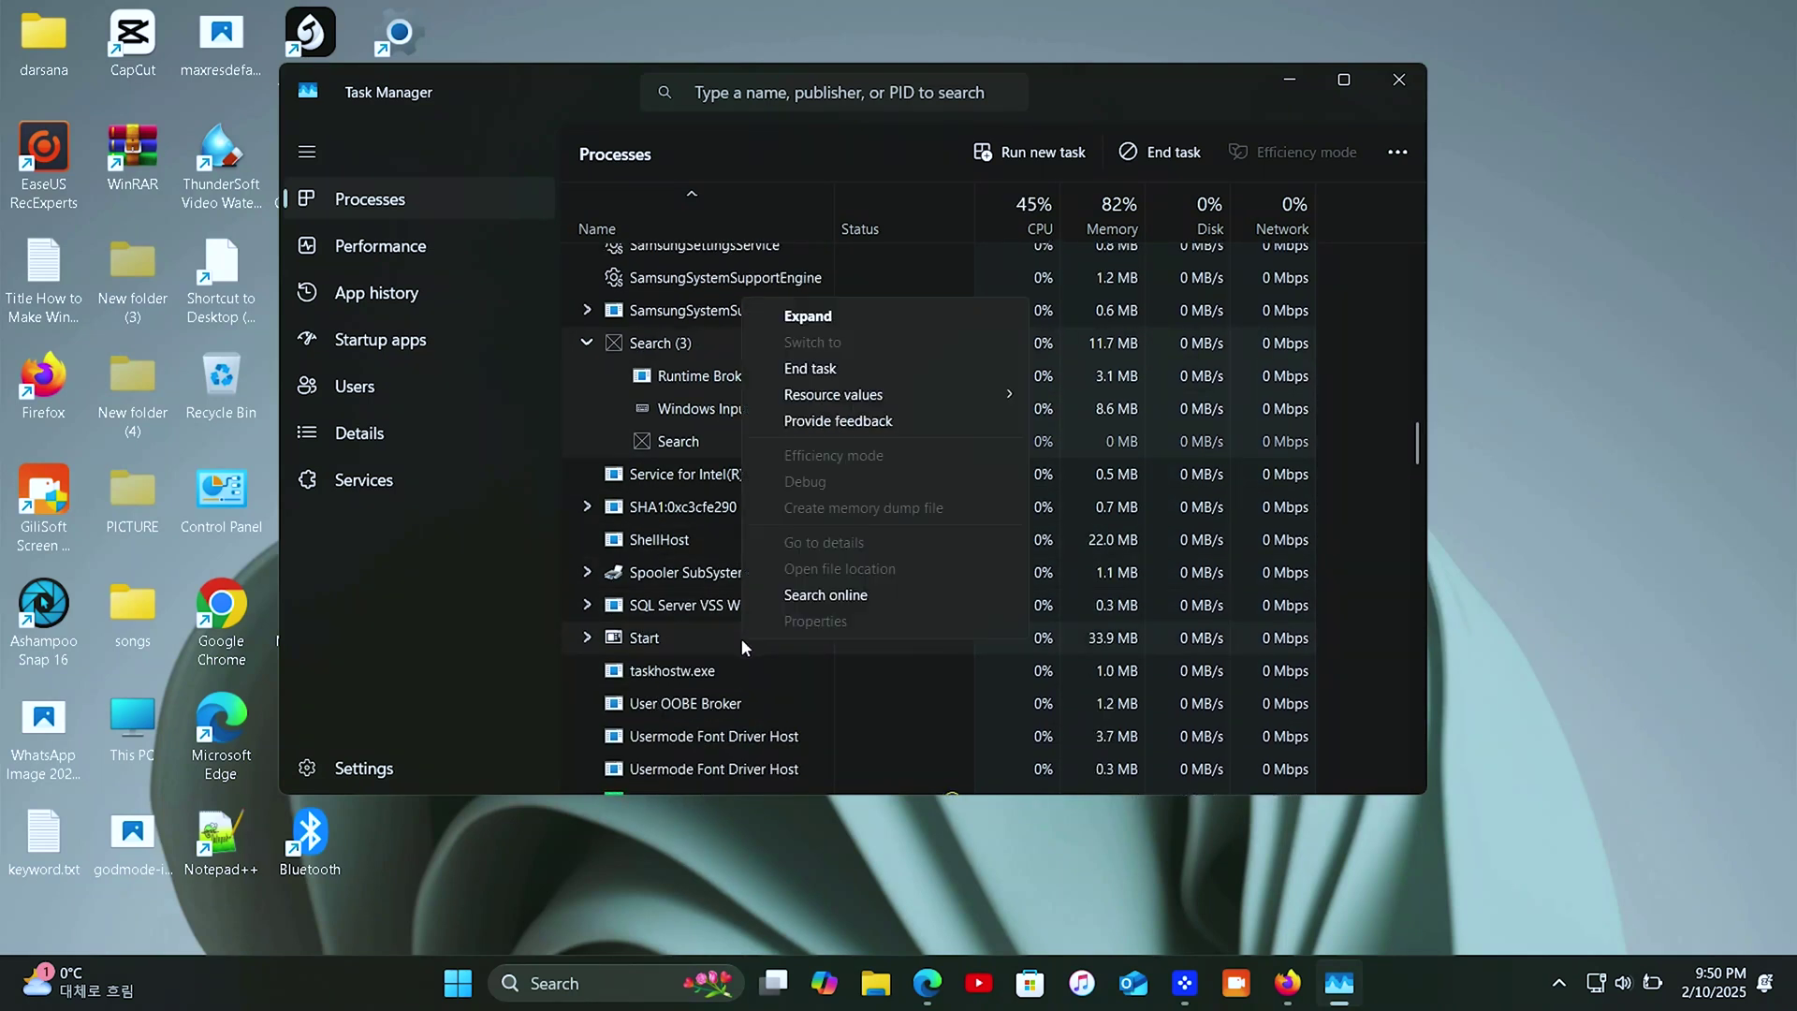
click(819, 370)
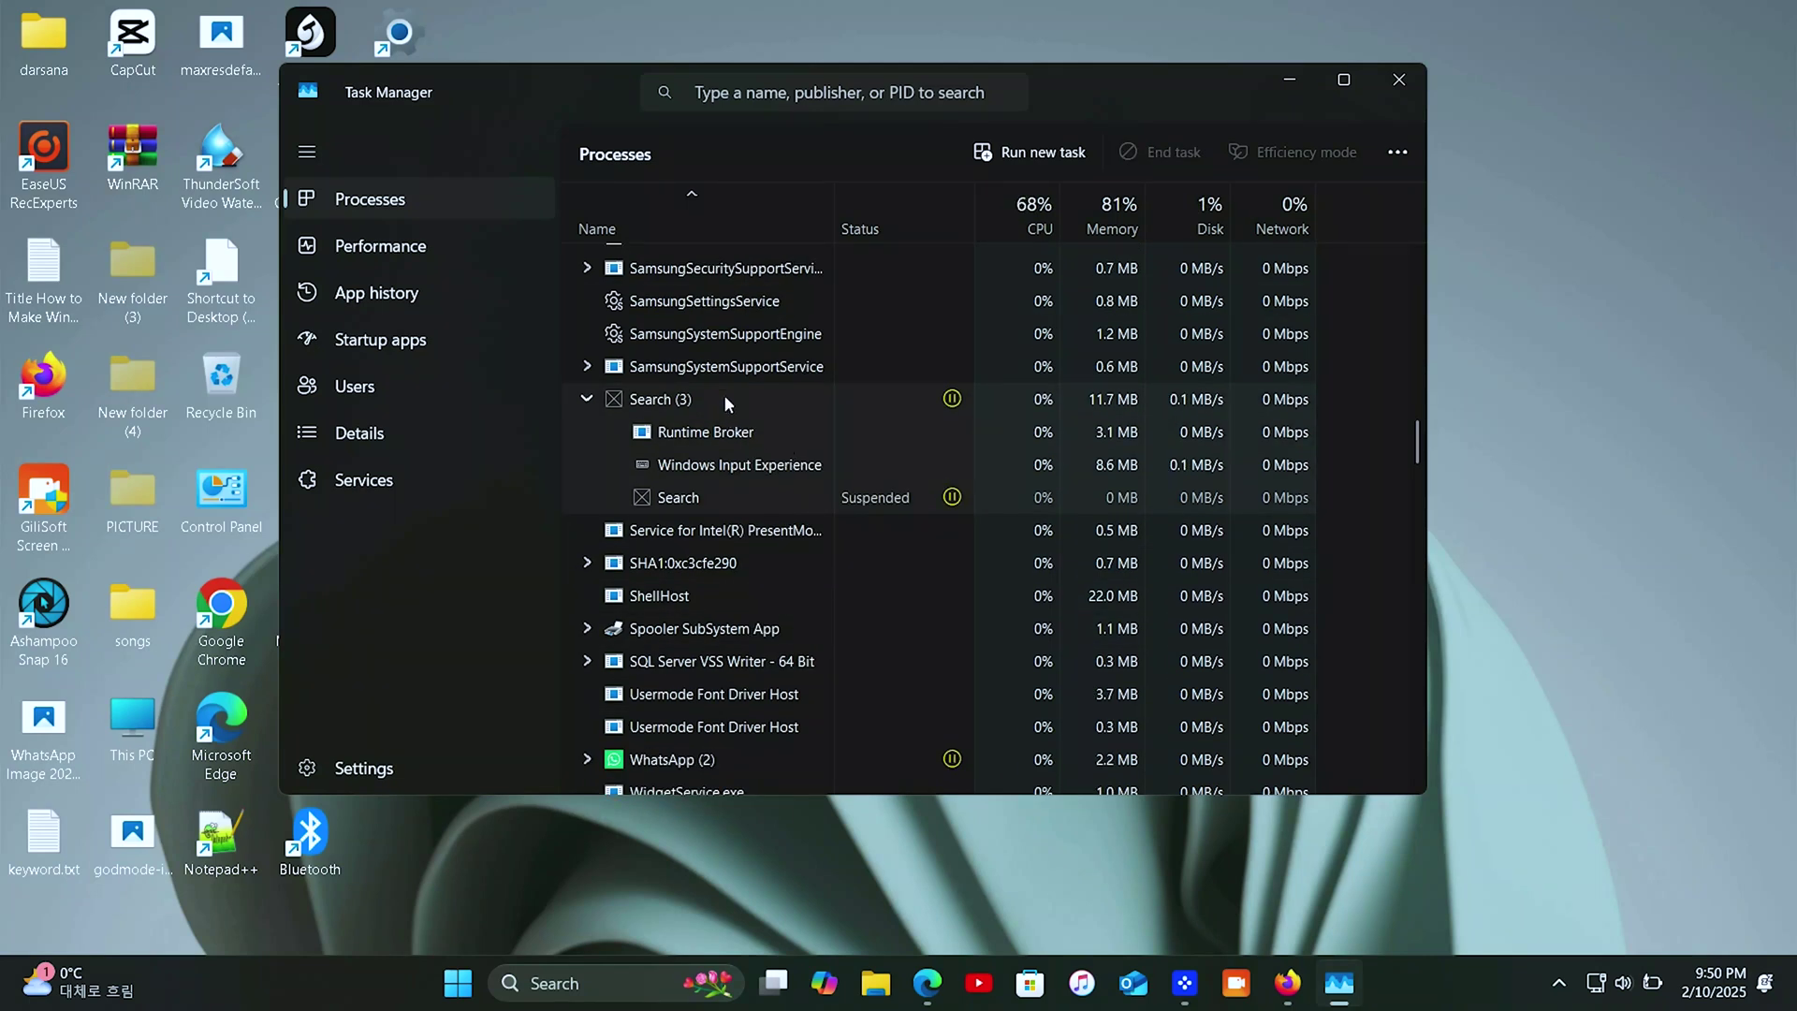
- End SamsungSystemSupportService, WhatsApp and the default lock screen processes
right_click(724, 402)
click(808, 444)
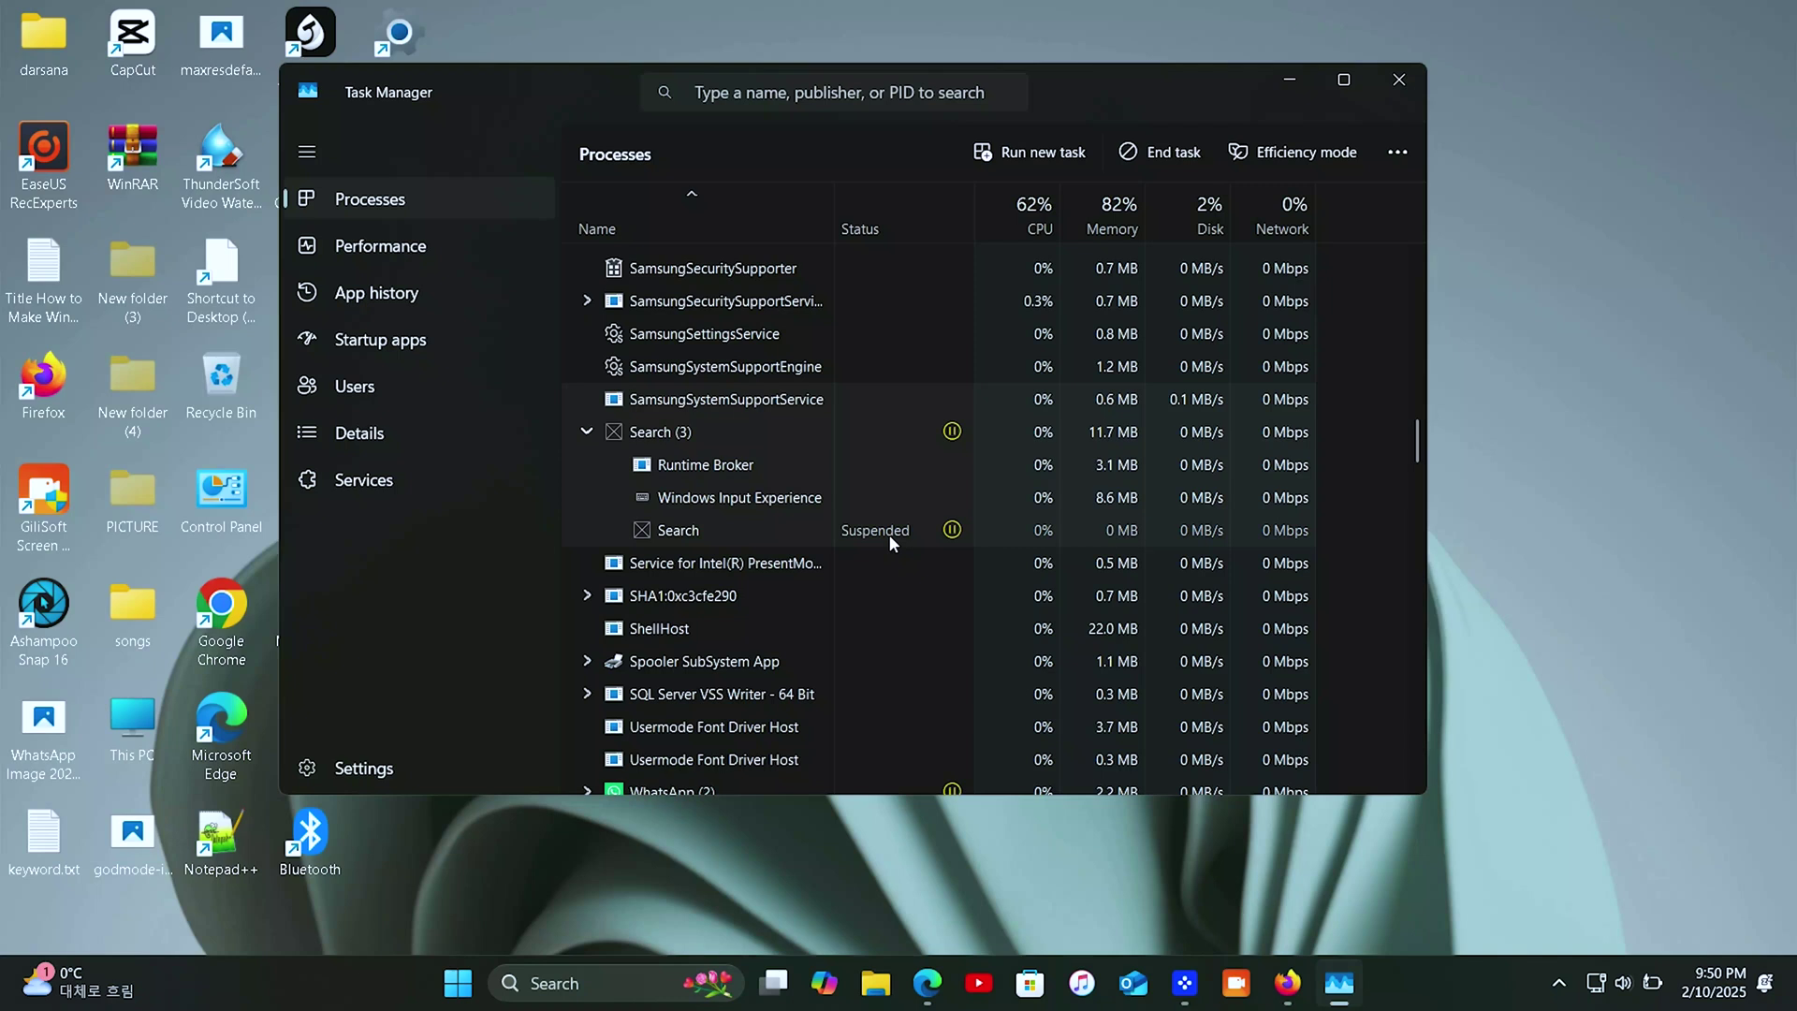
scroll(802, 608, down, 2)
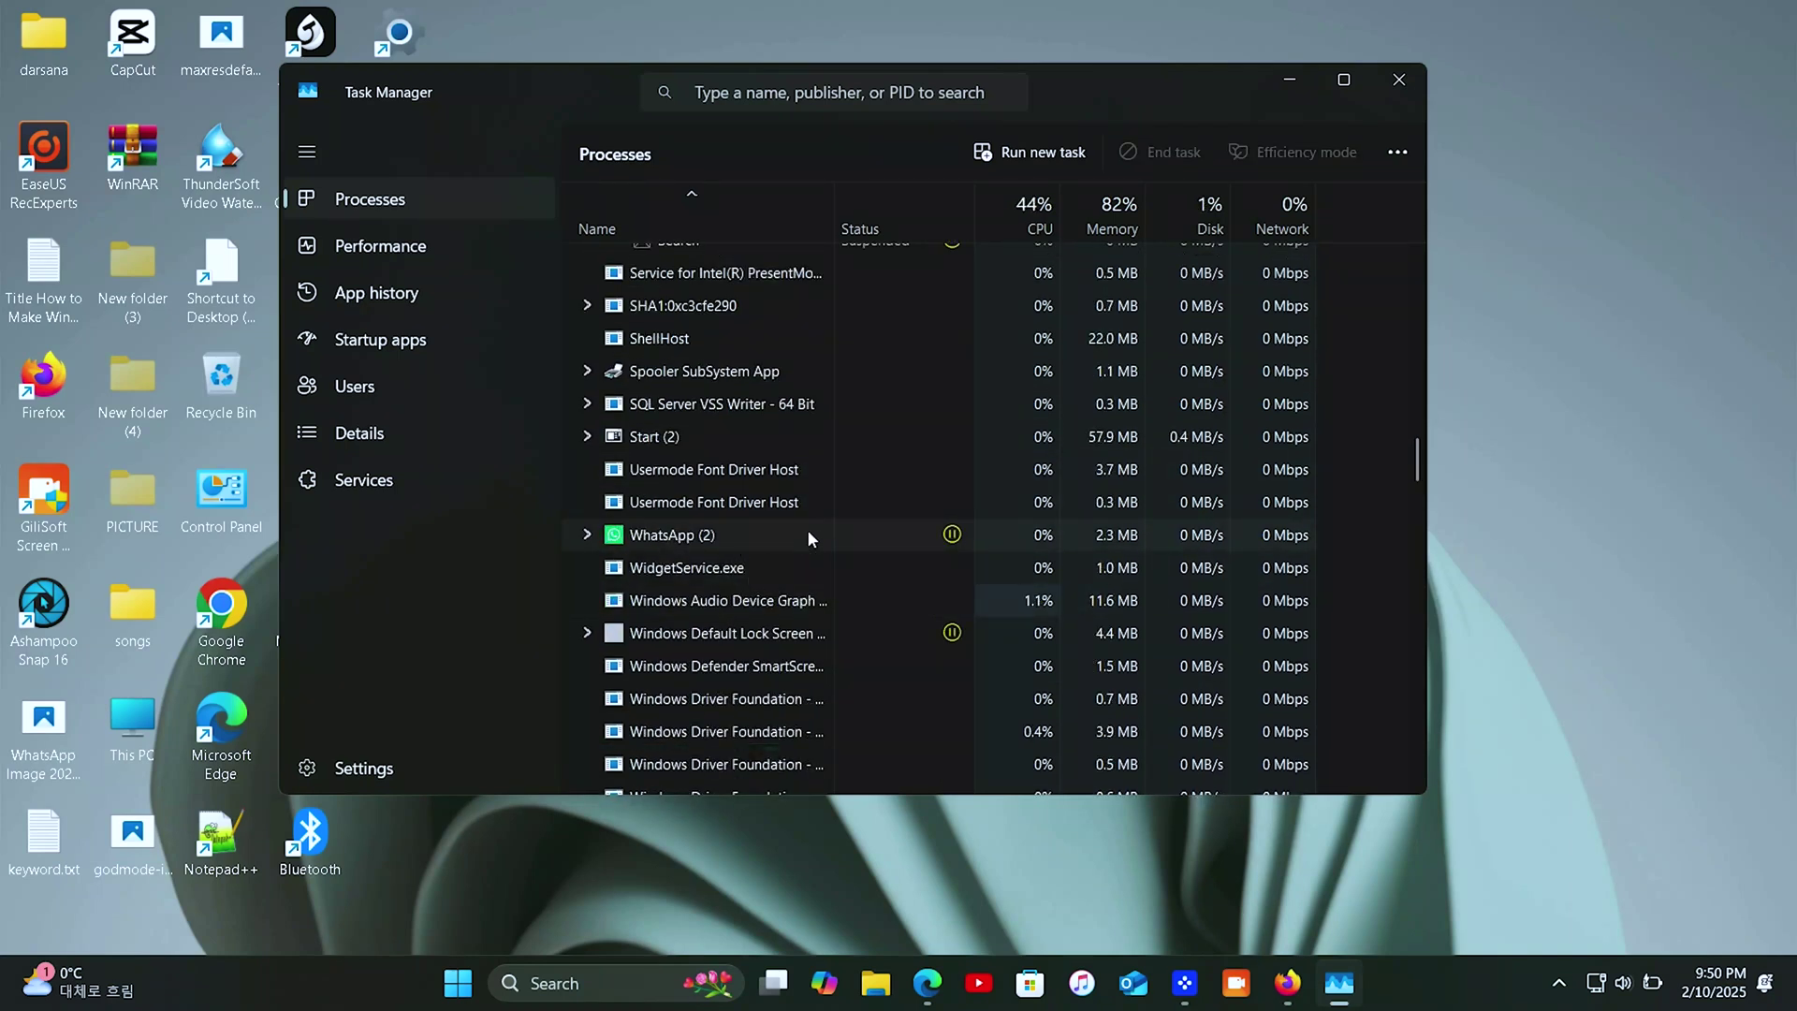
right_click(807, 535)
click(867, 591)
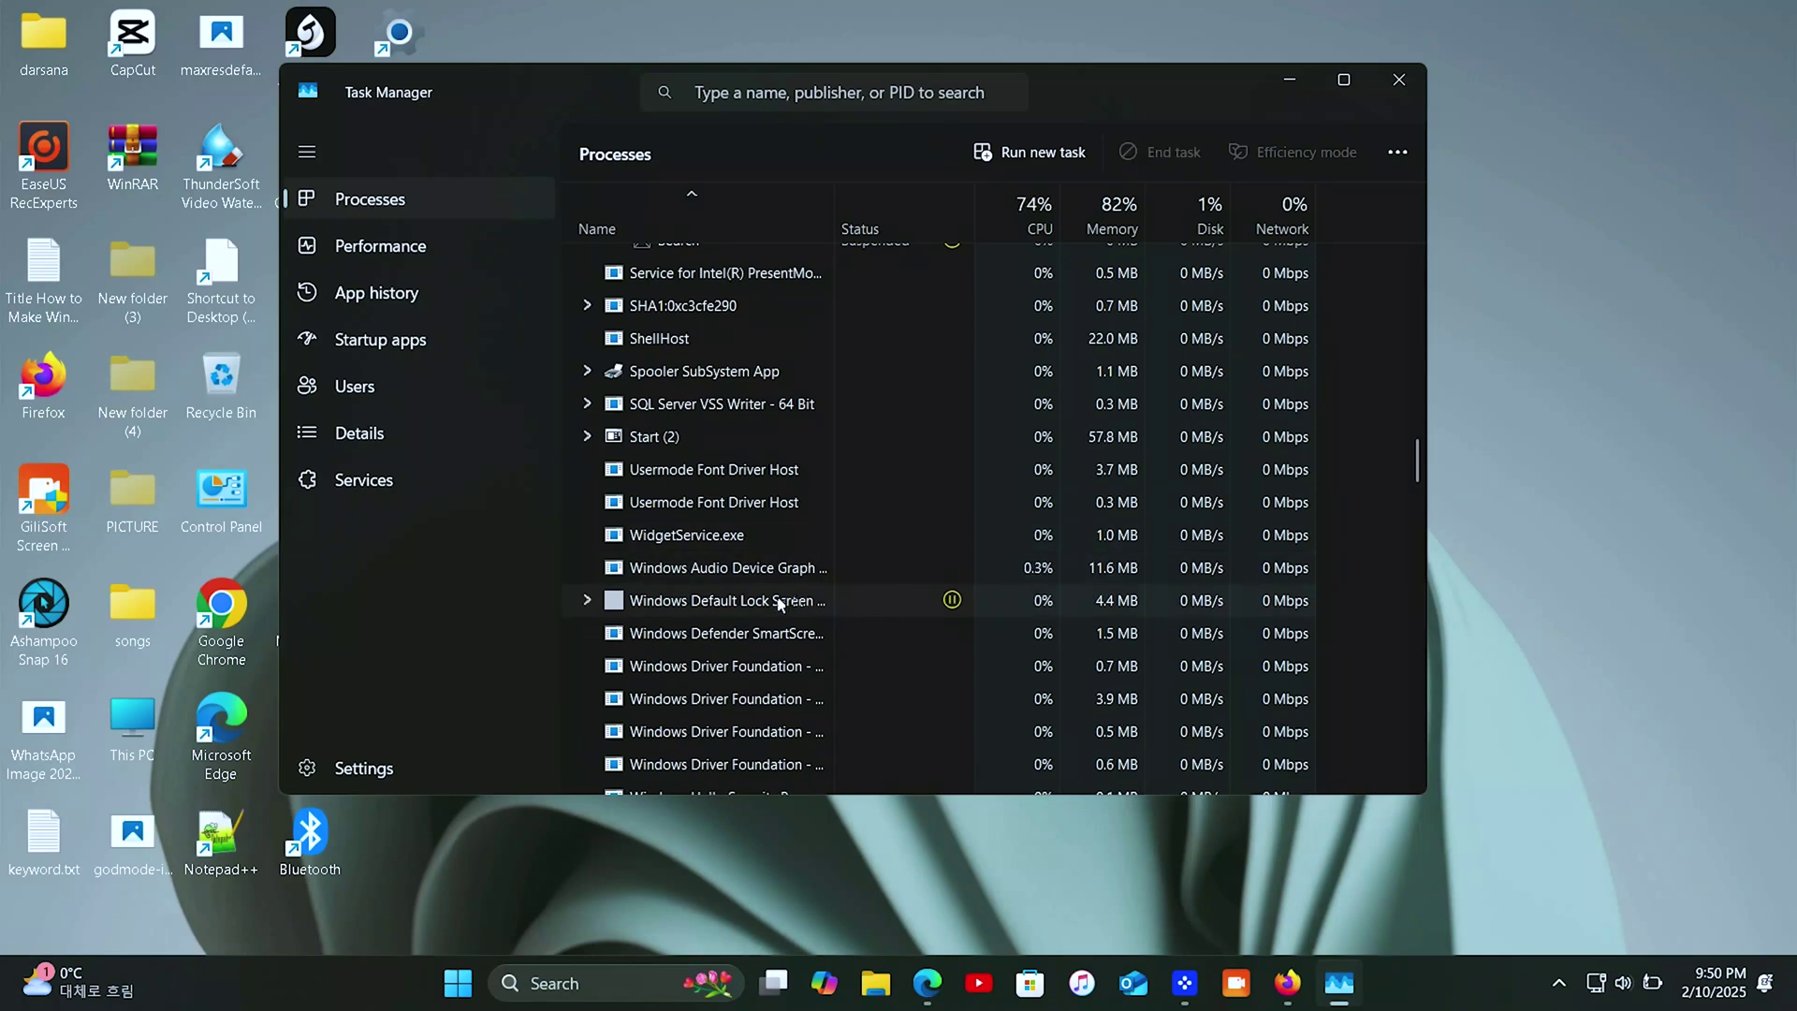
right_click(778, 603)
click(841, 660)
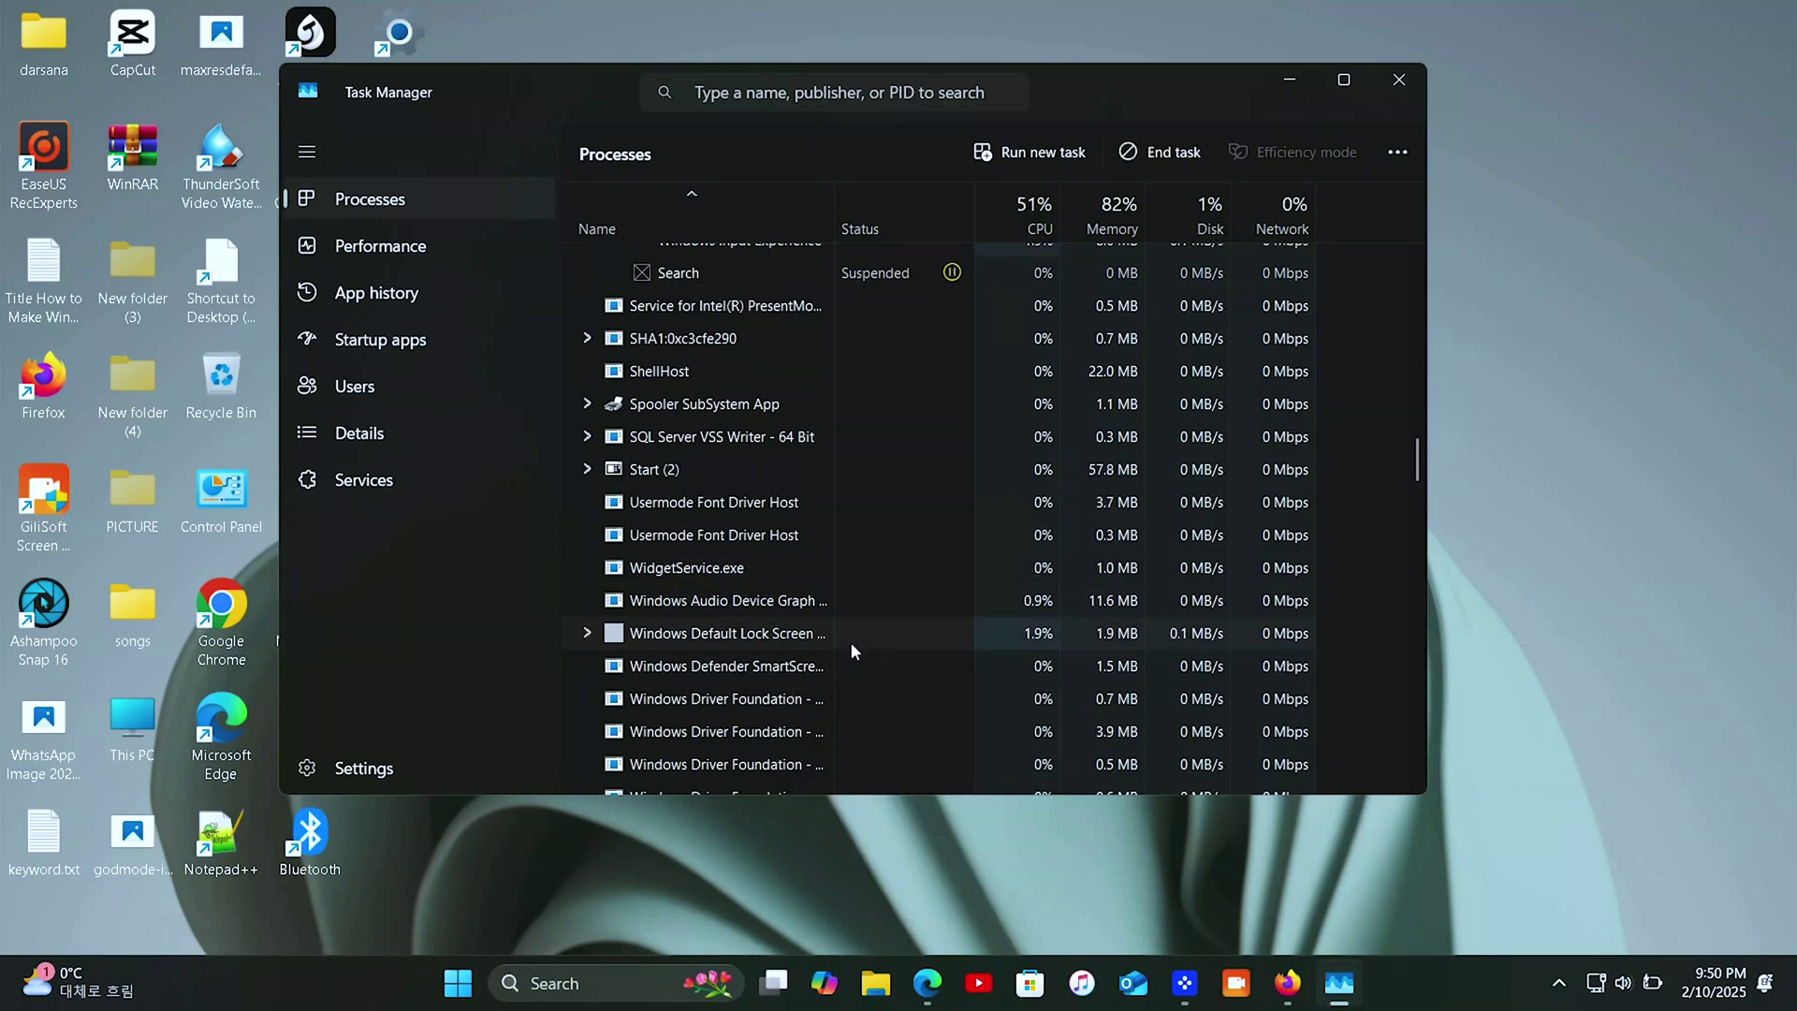
scroll(850, 642, down, 2)
scroll(853, 645, down, 3)
scroll(859, 634, down, 2)
scroll(861, 624, down, 1)
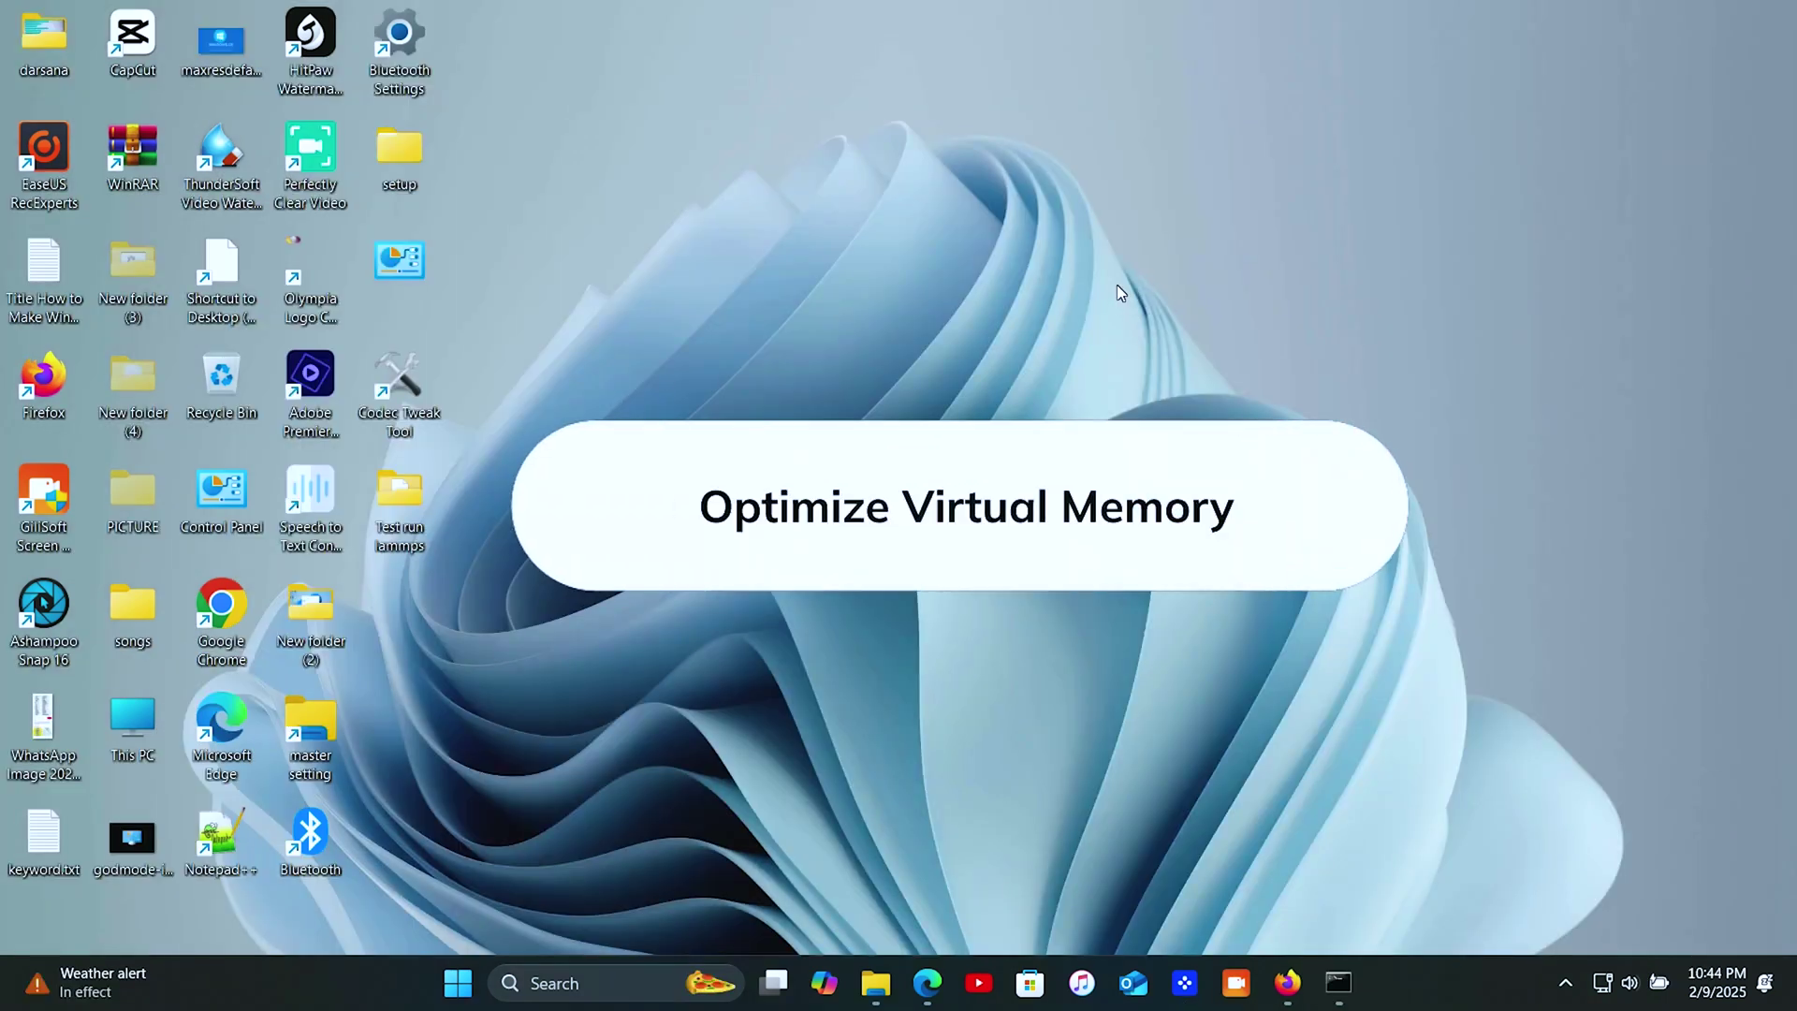
- Run sysdm.cpl and reach the Virtual Memory settings from Performance Options > Advanced
key(super+r)
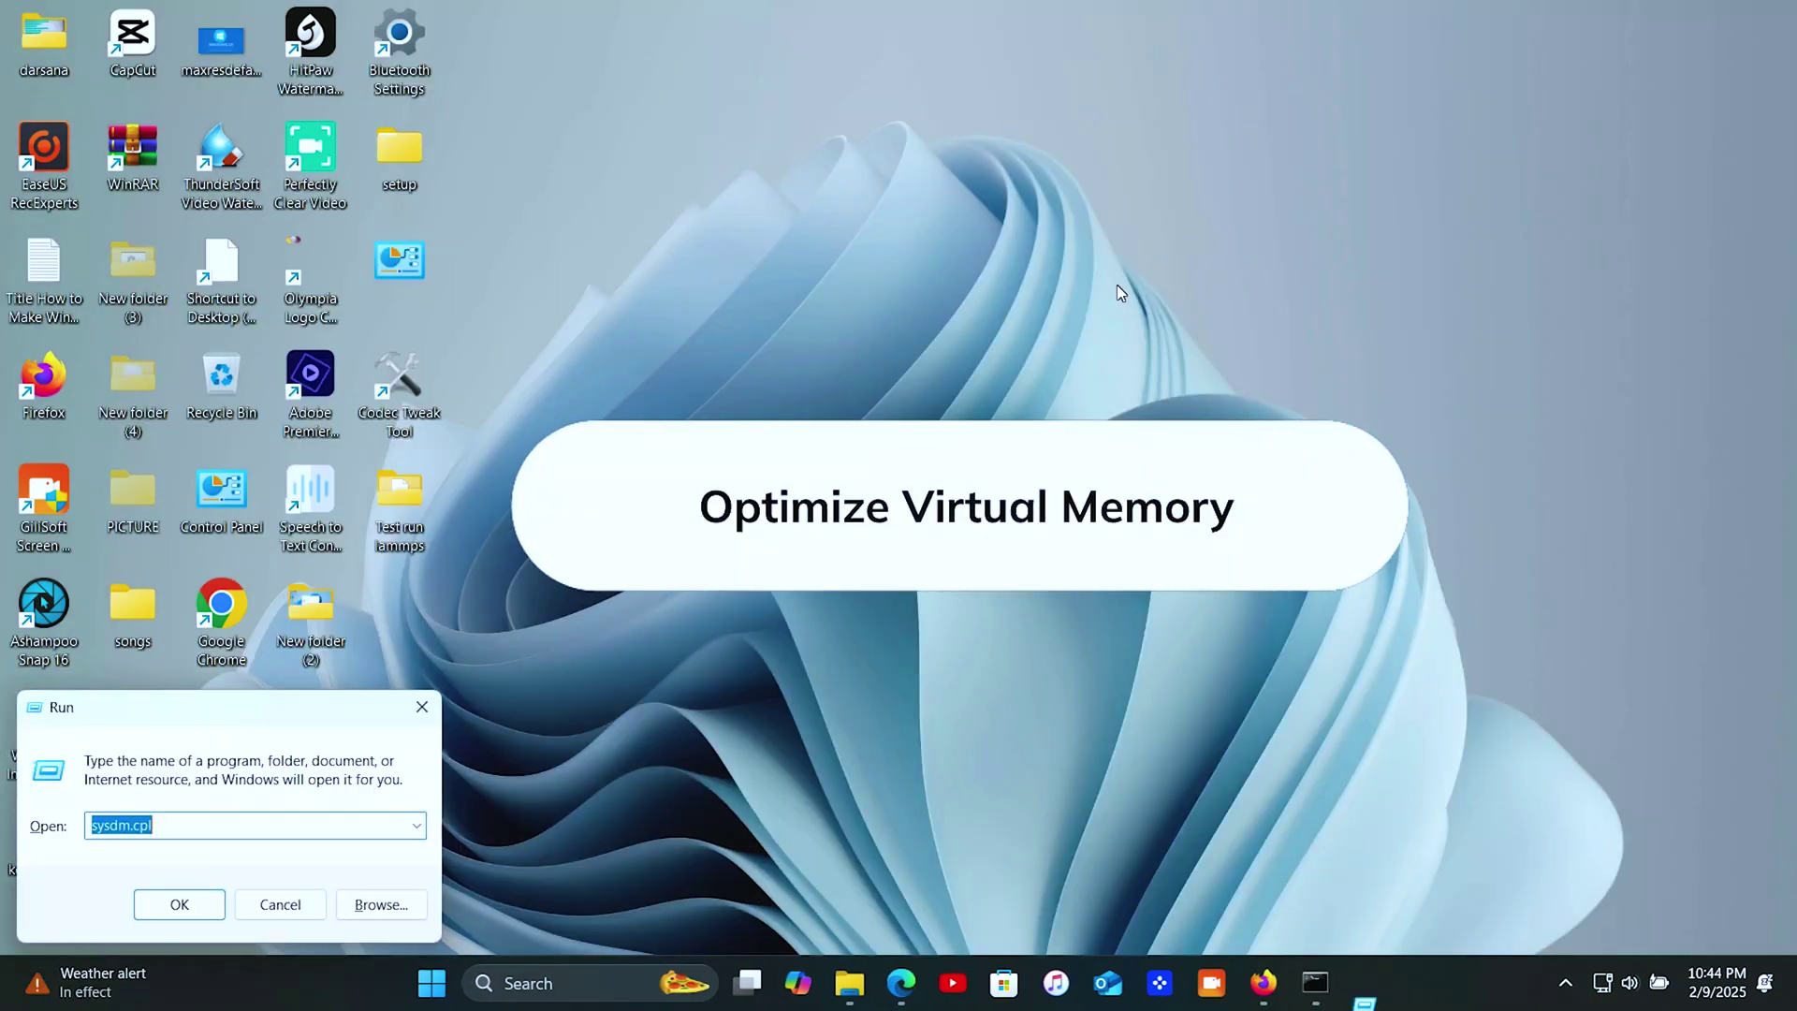
click(225, 826)
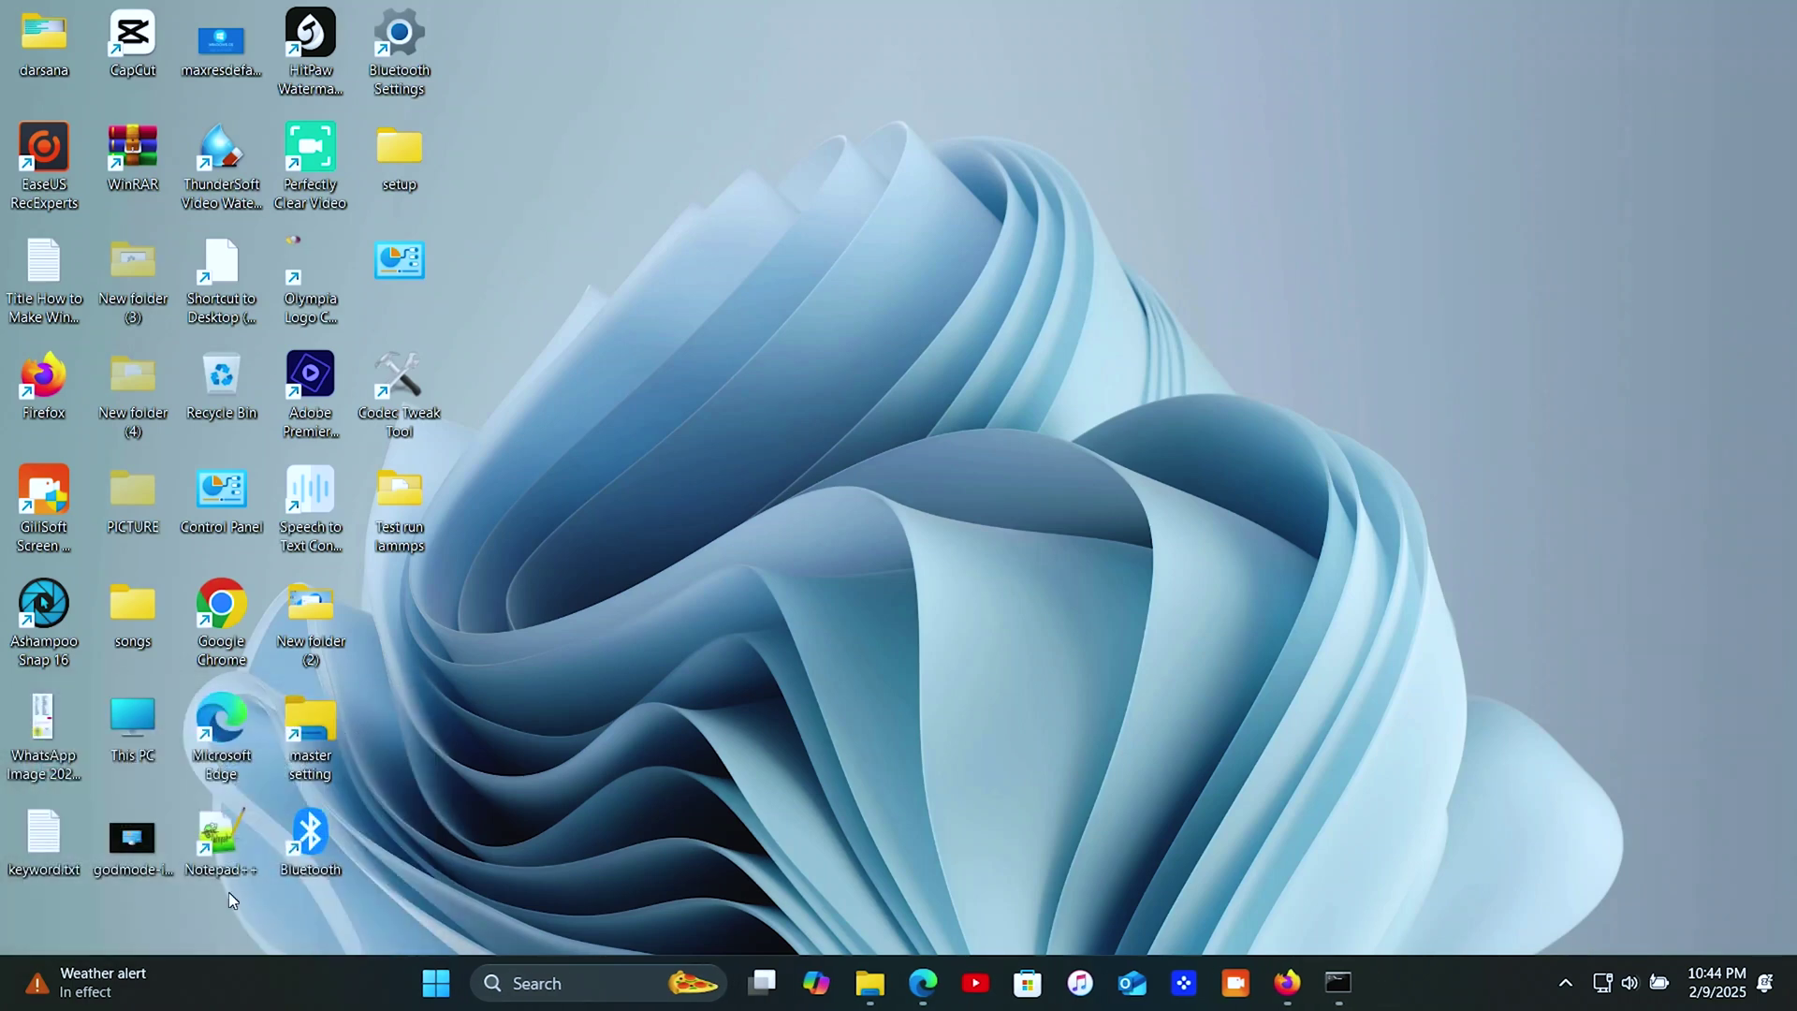
click(165, 904)
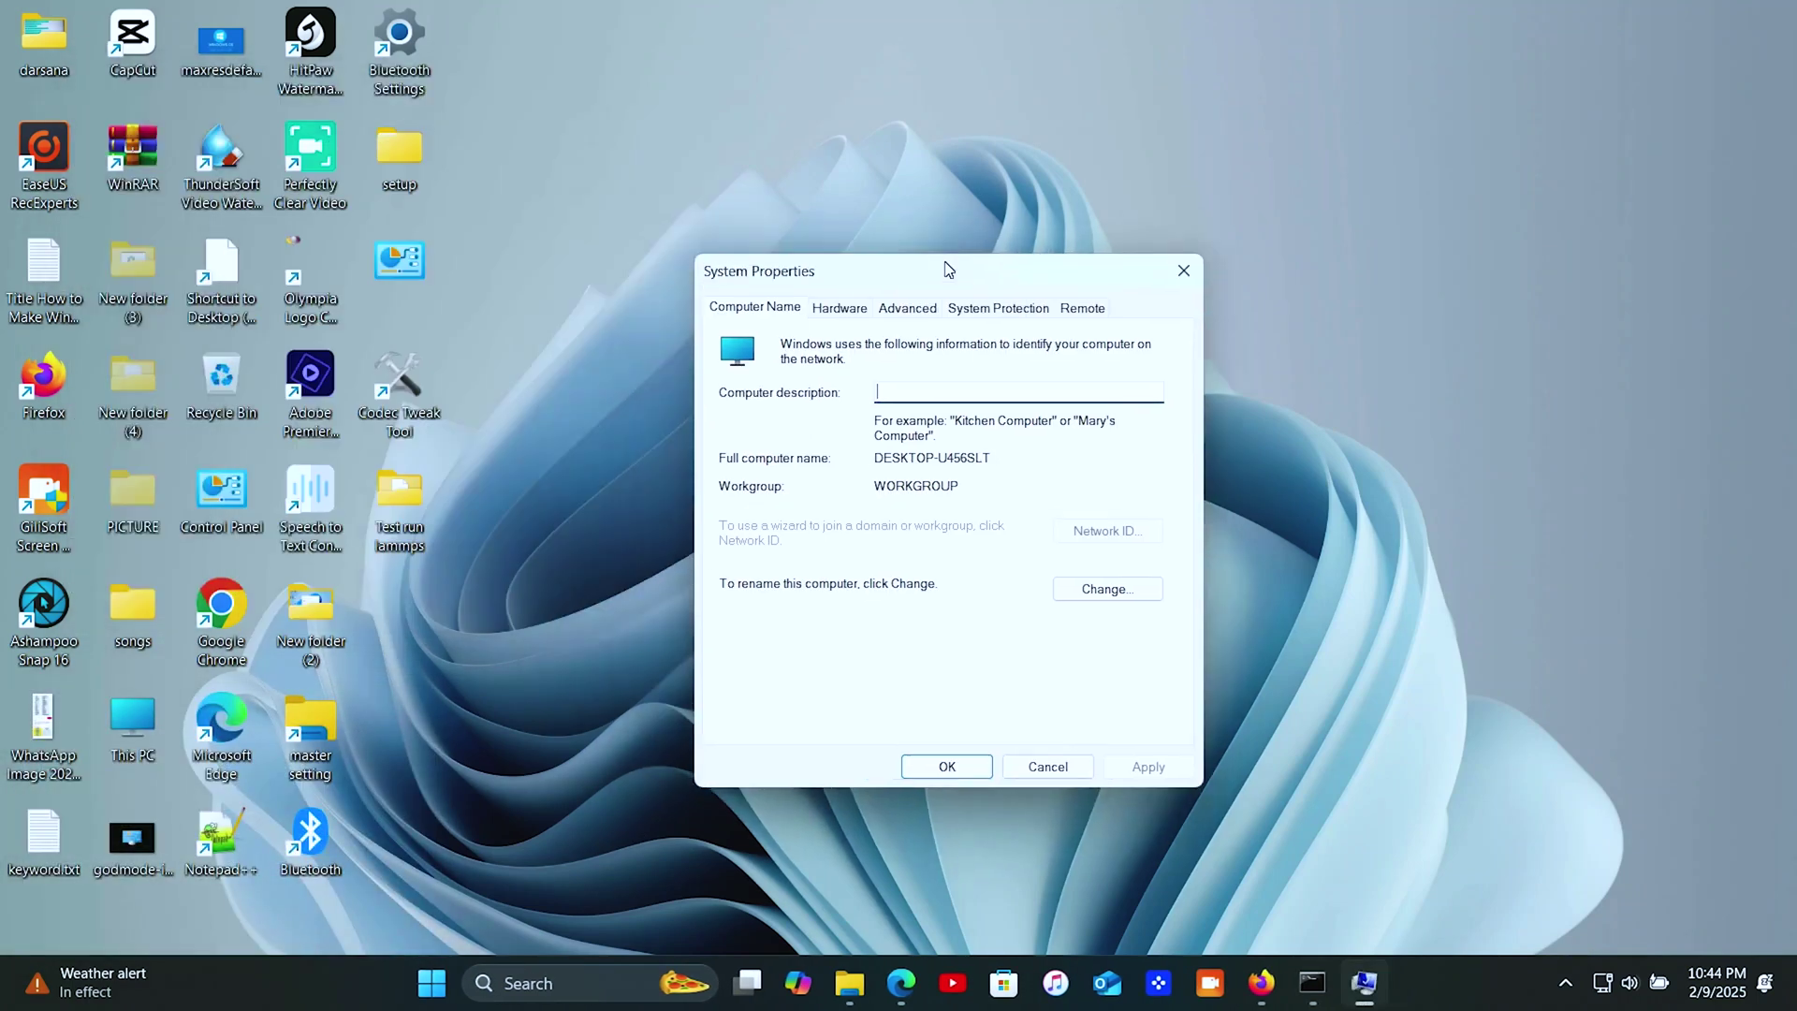
drag(322, 66, 869, 195)
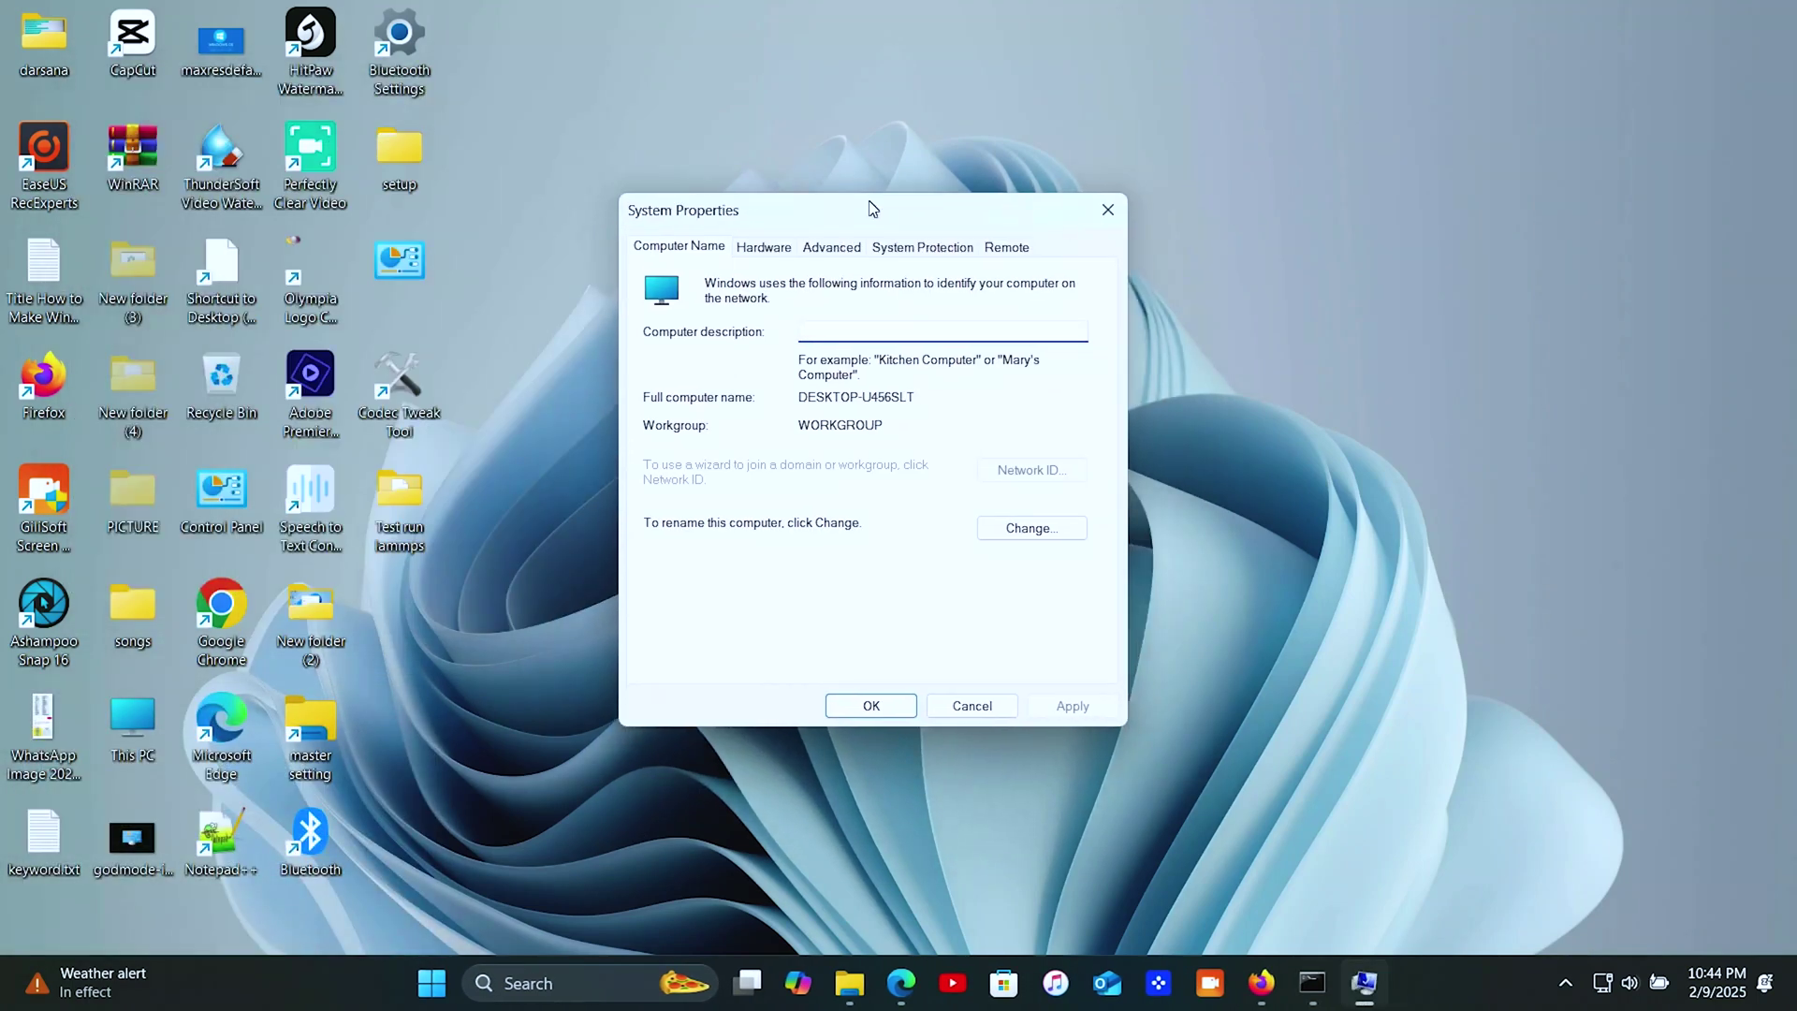
click(828, 241)
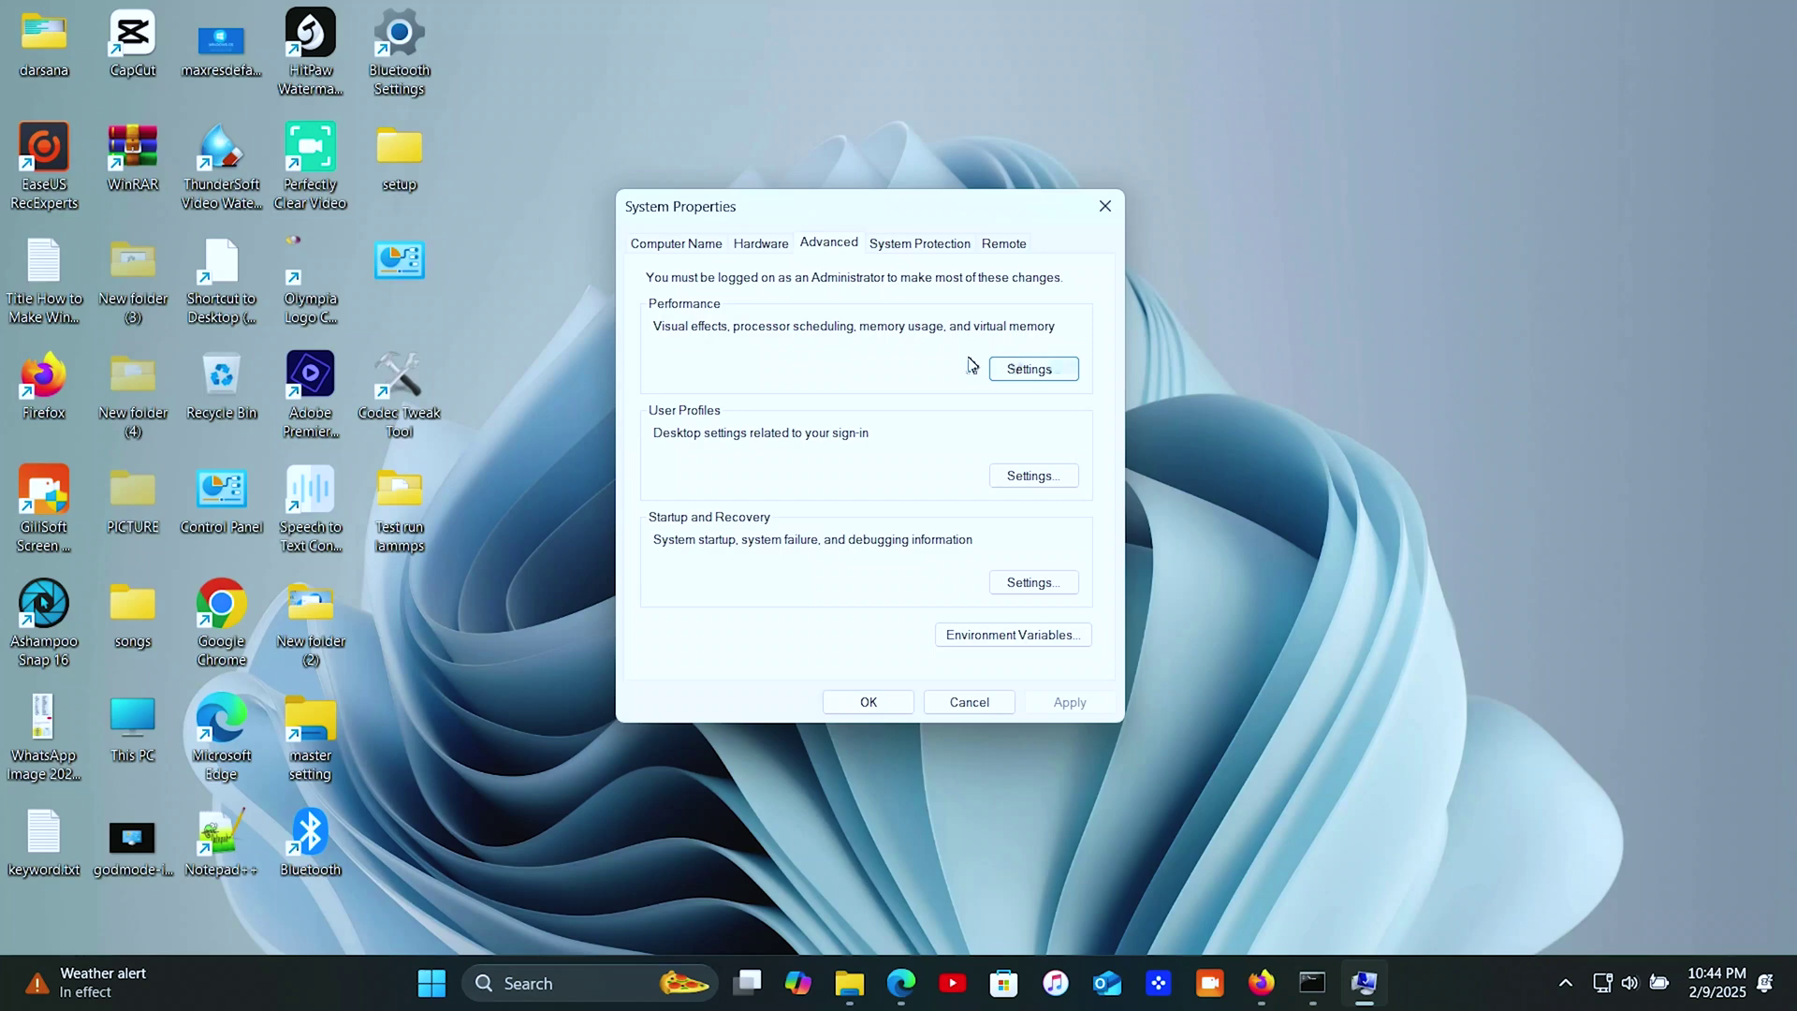
click(1033, 367)
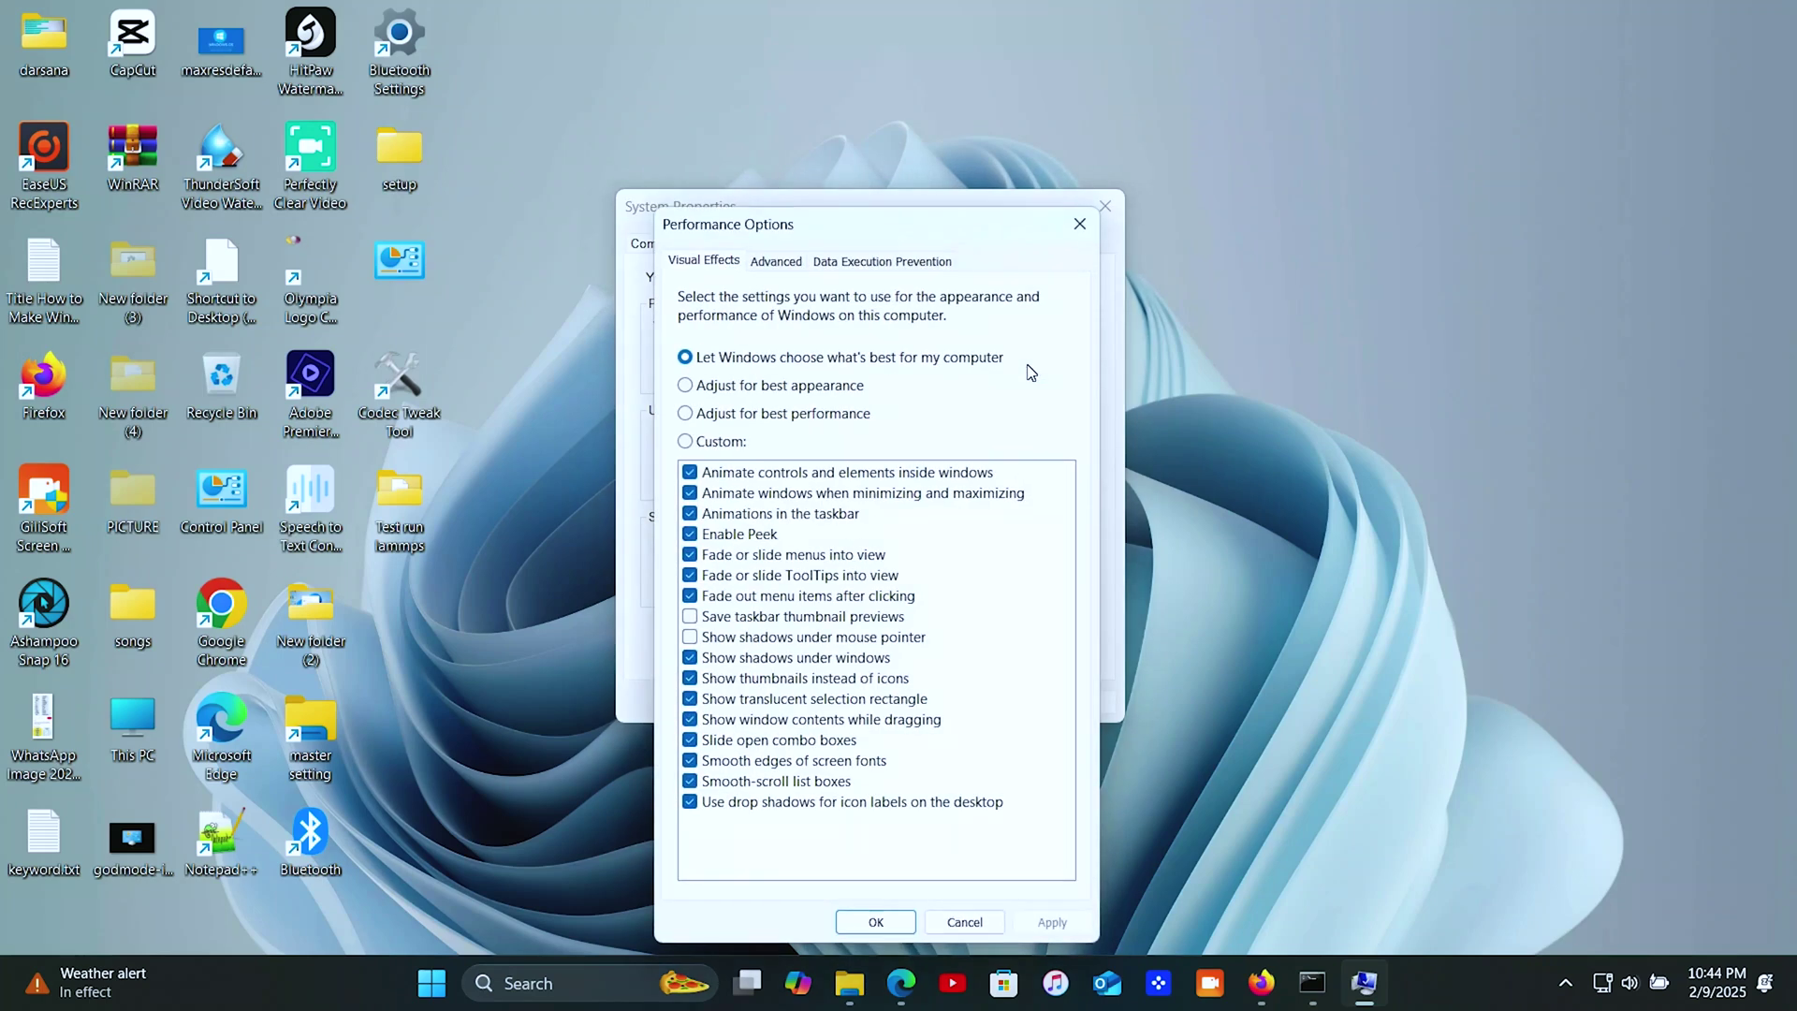
click(776, 263)
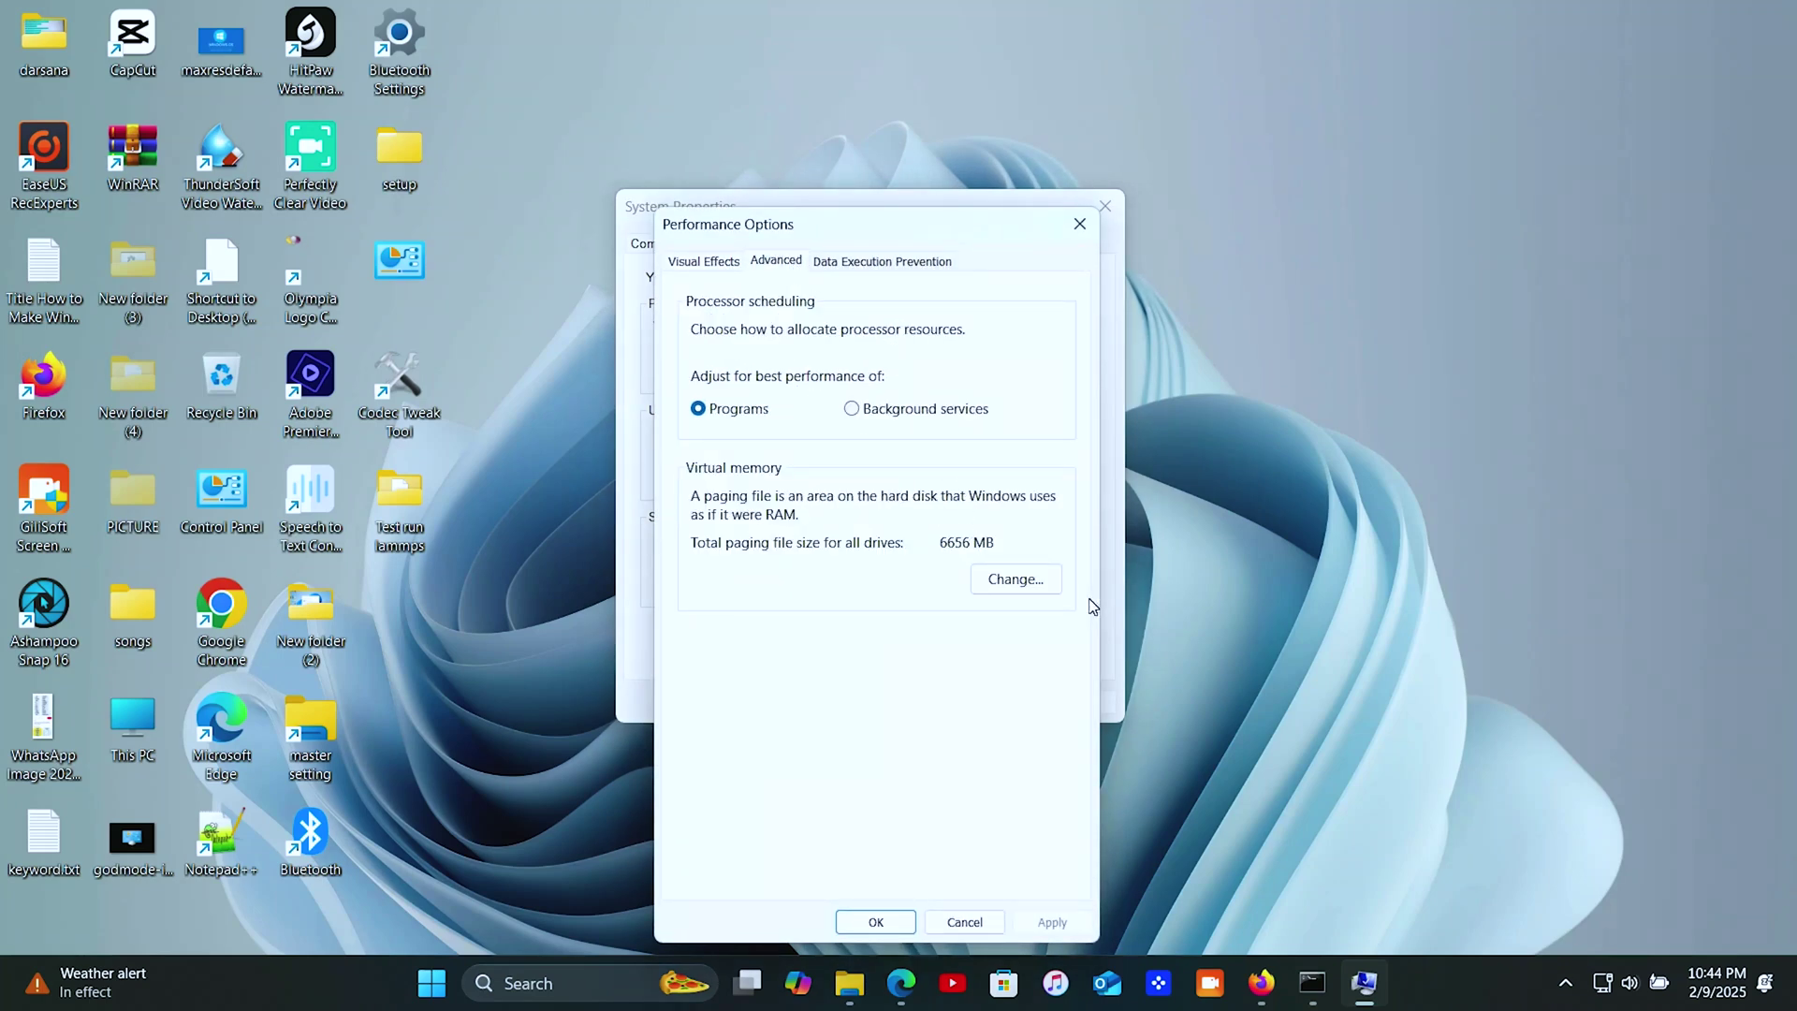
click(992, 588)
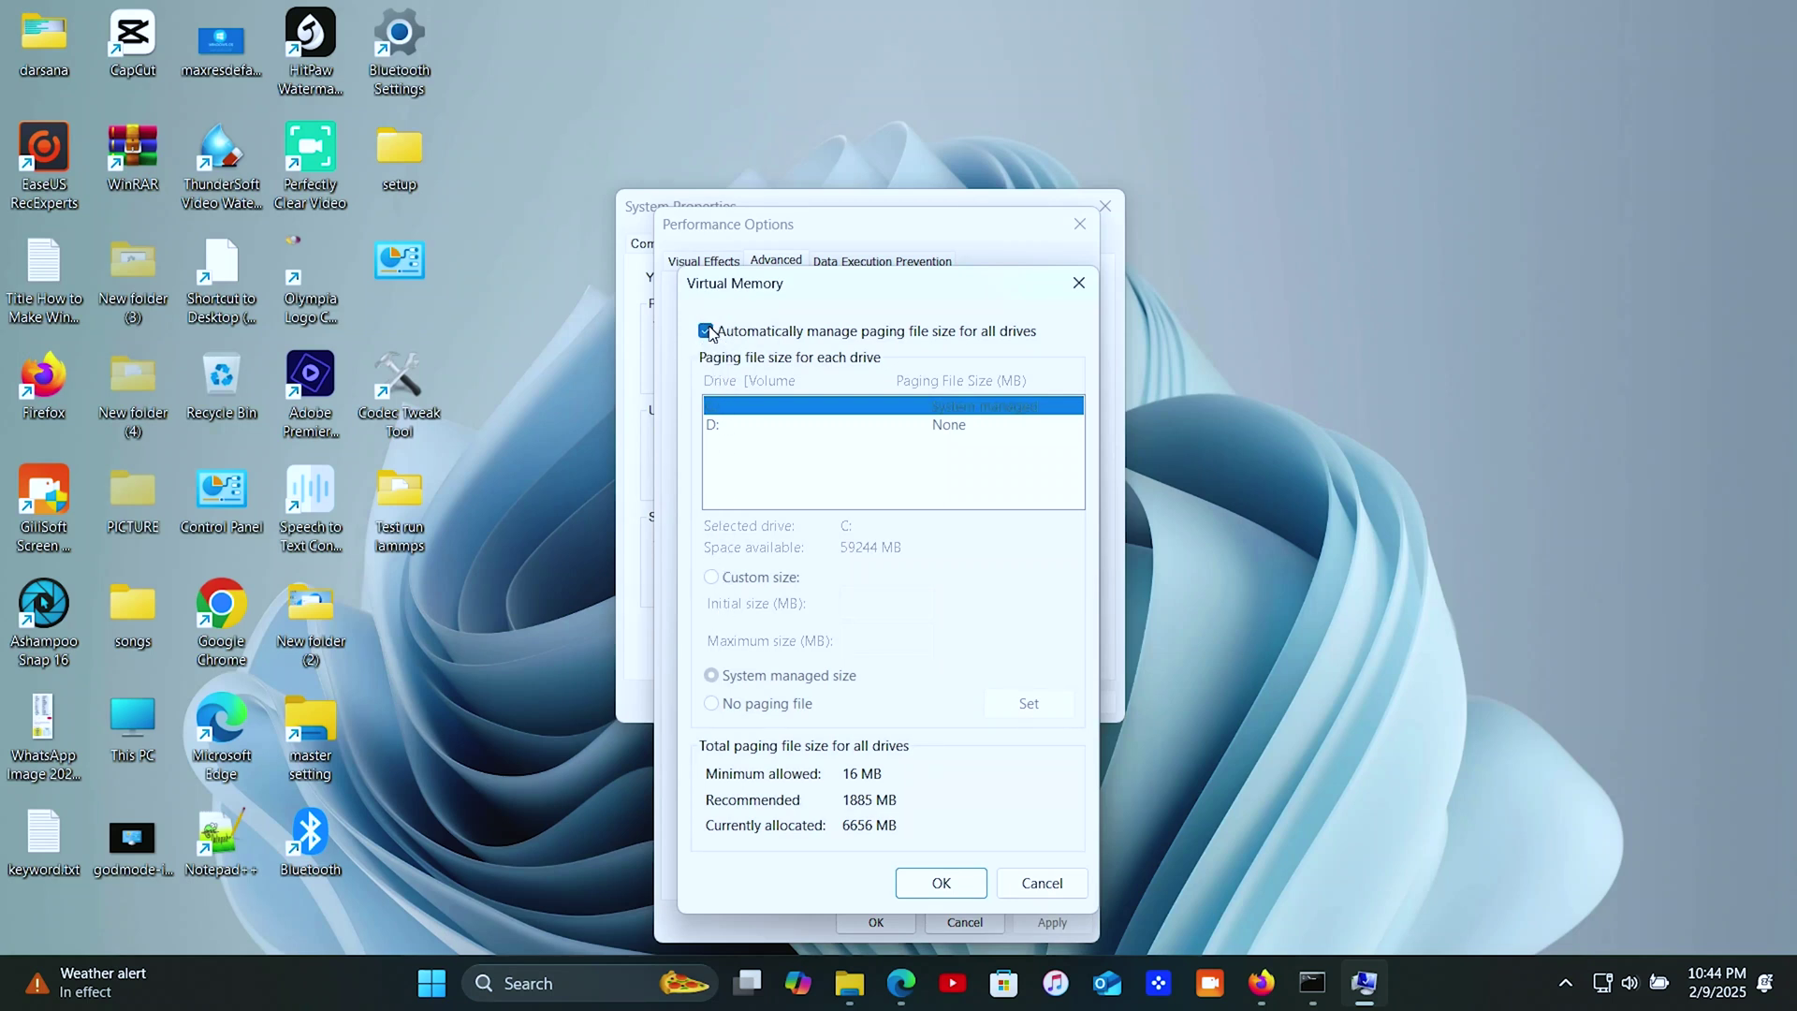
- Turn off automatic paging file management, set C: to System managed size, and acknowledge the restart notice
click(1719, 929)
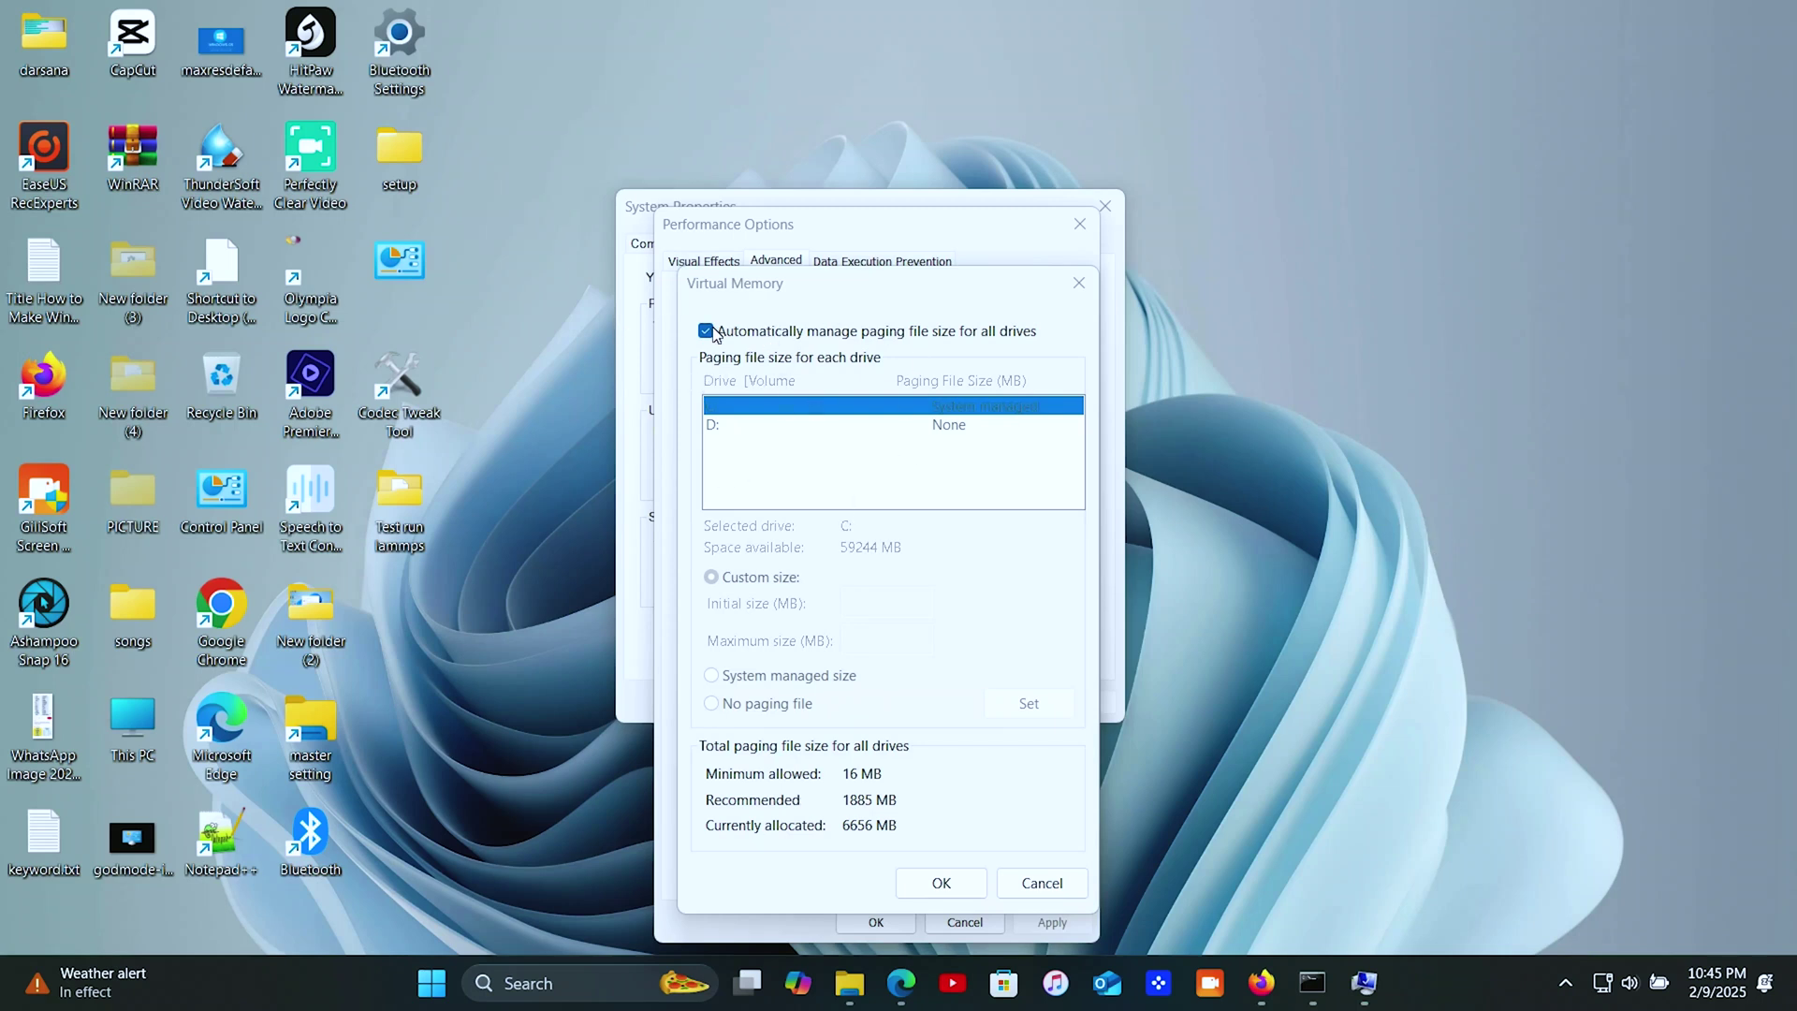
click(705, 331)
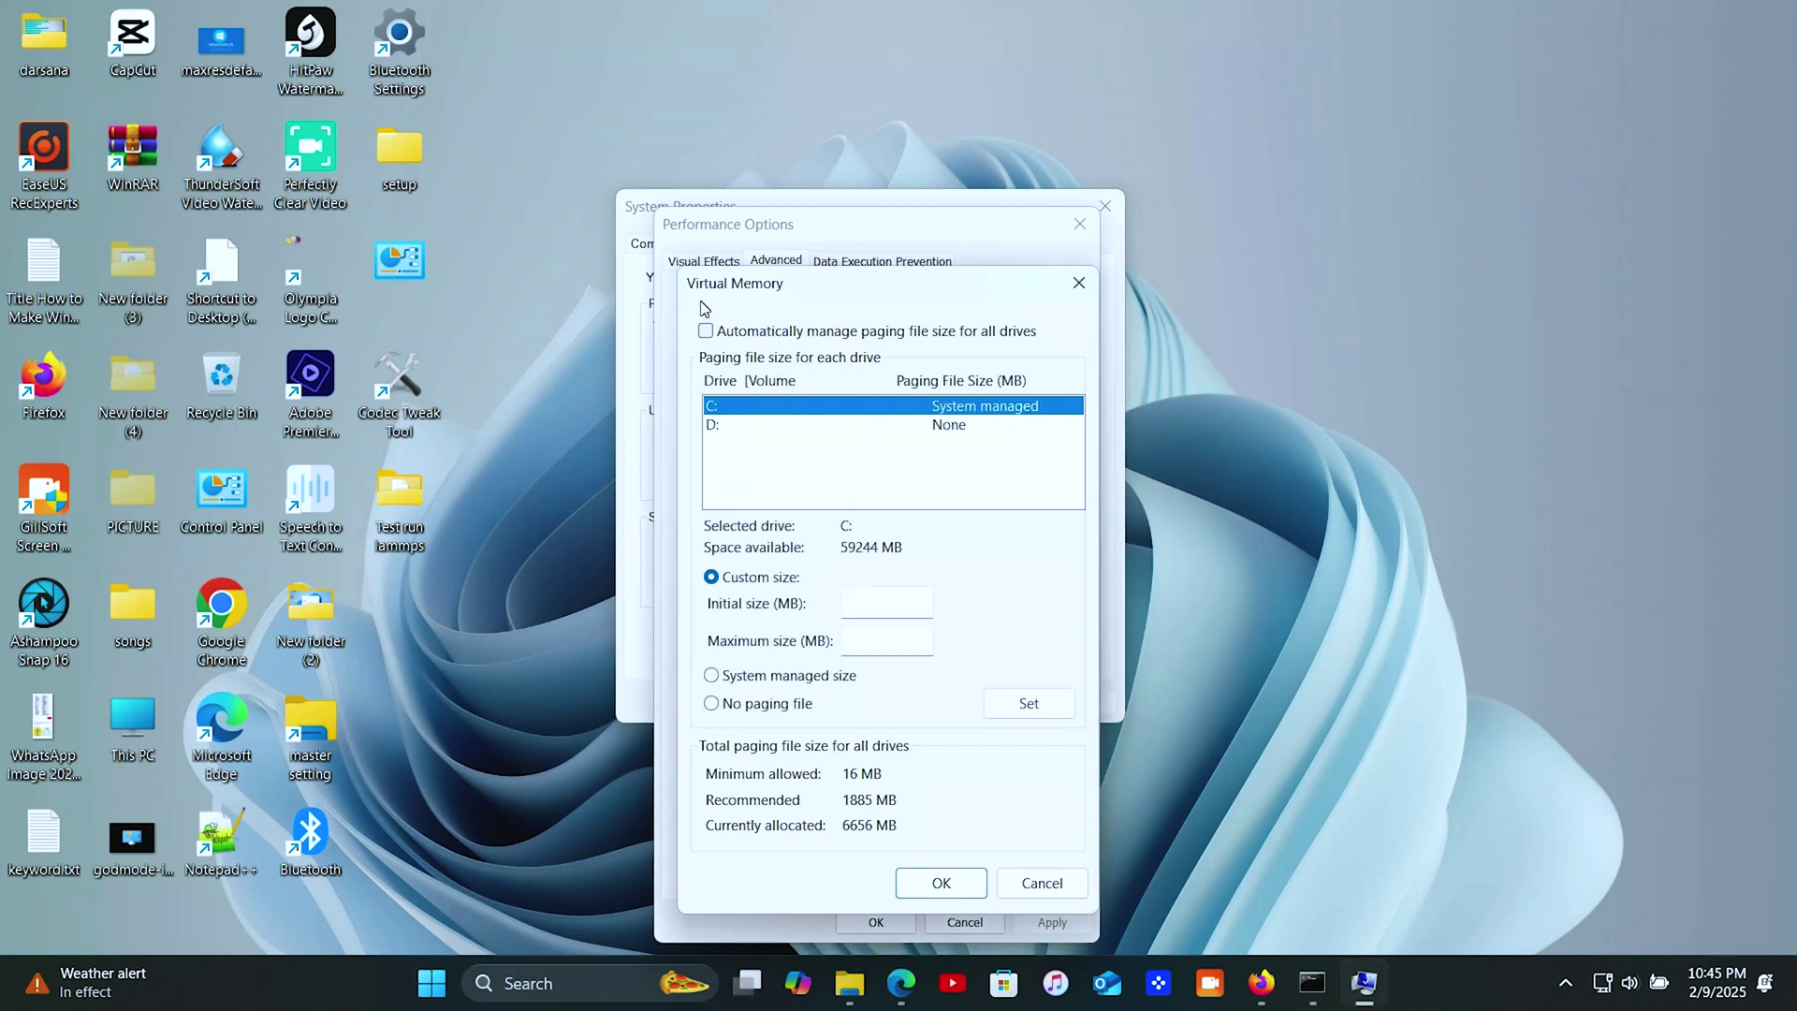
click(712, 681)
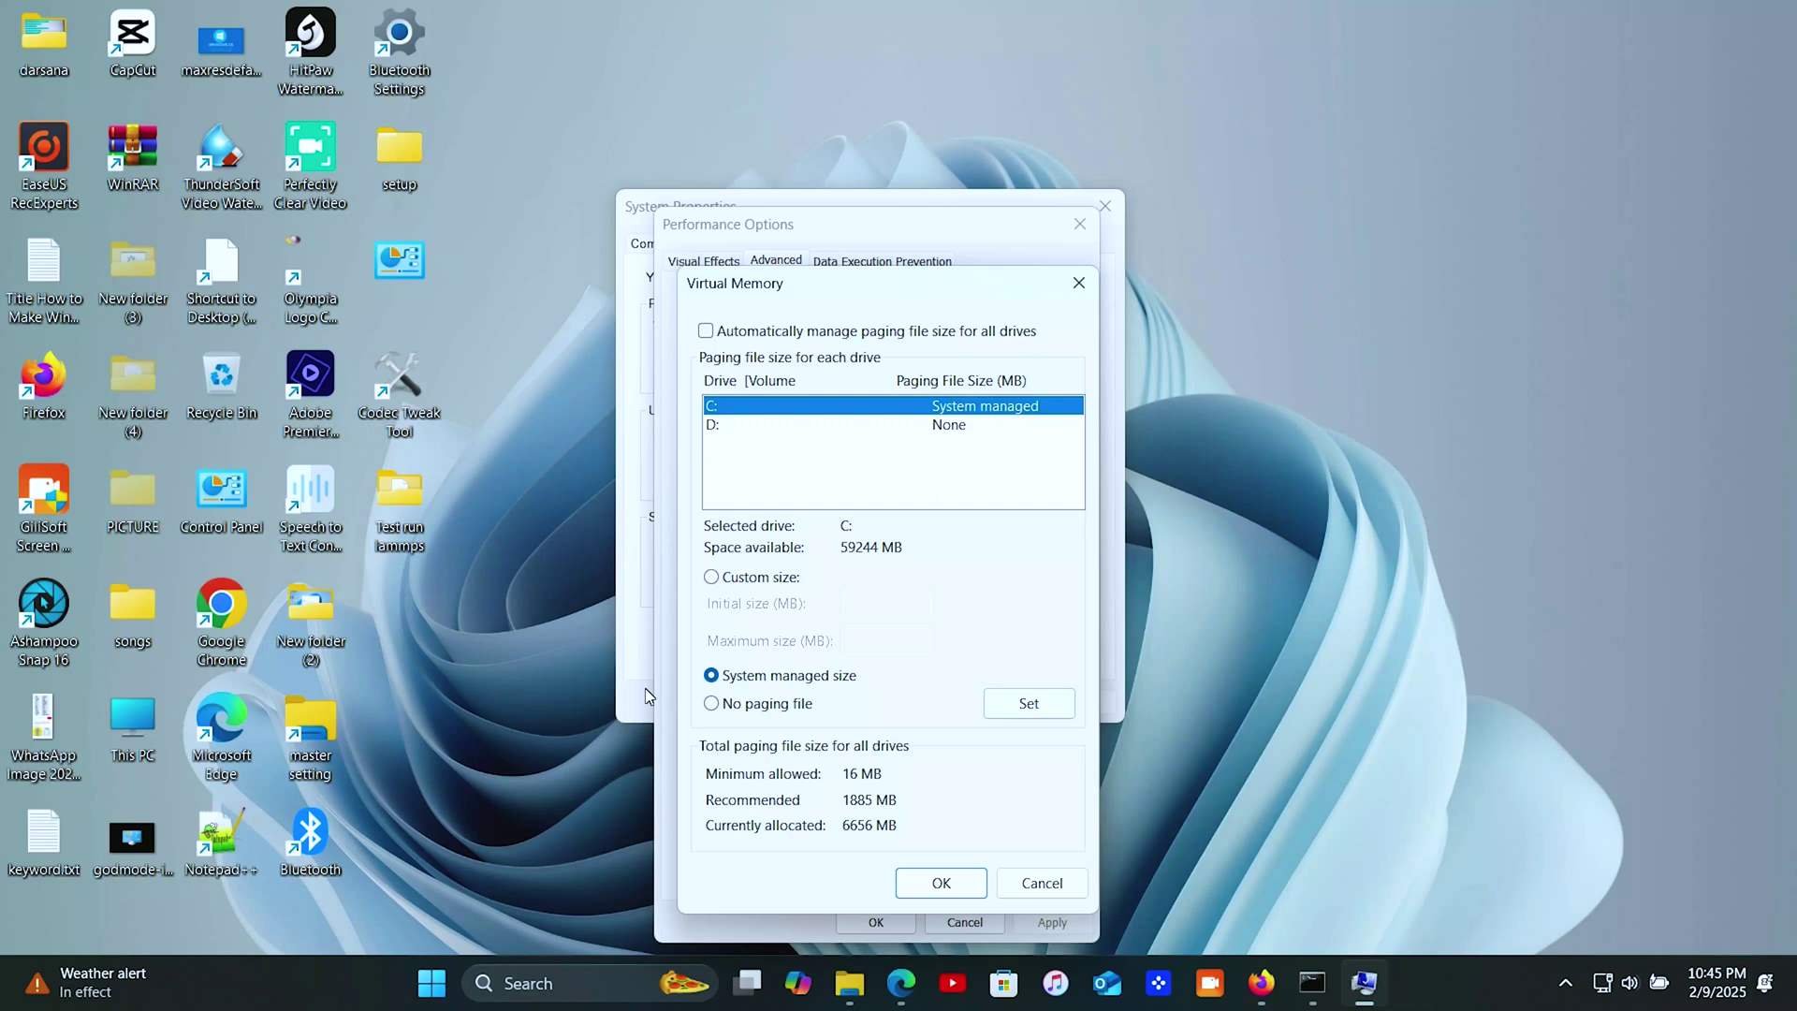
click(942, 883)
click(1091, 574)
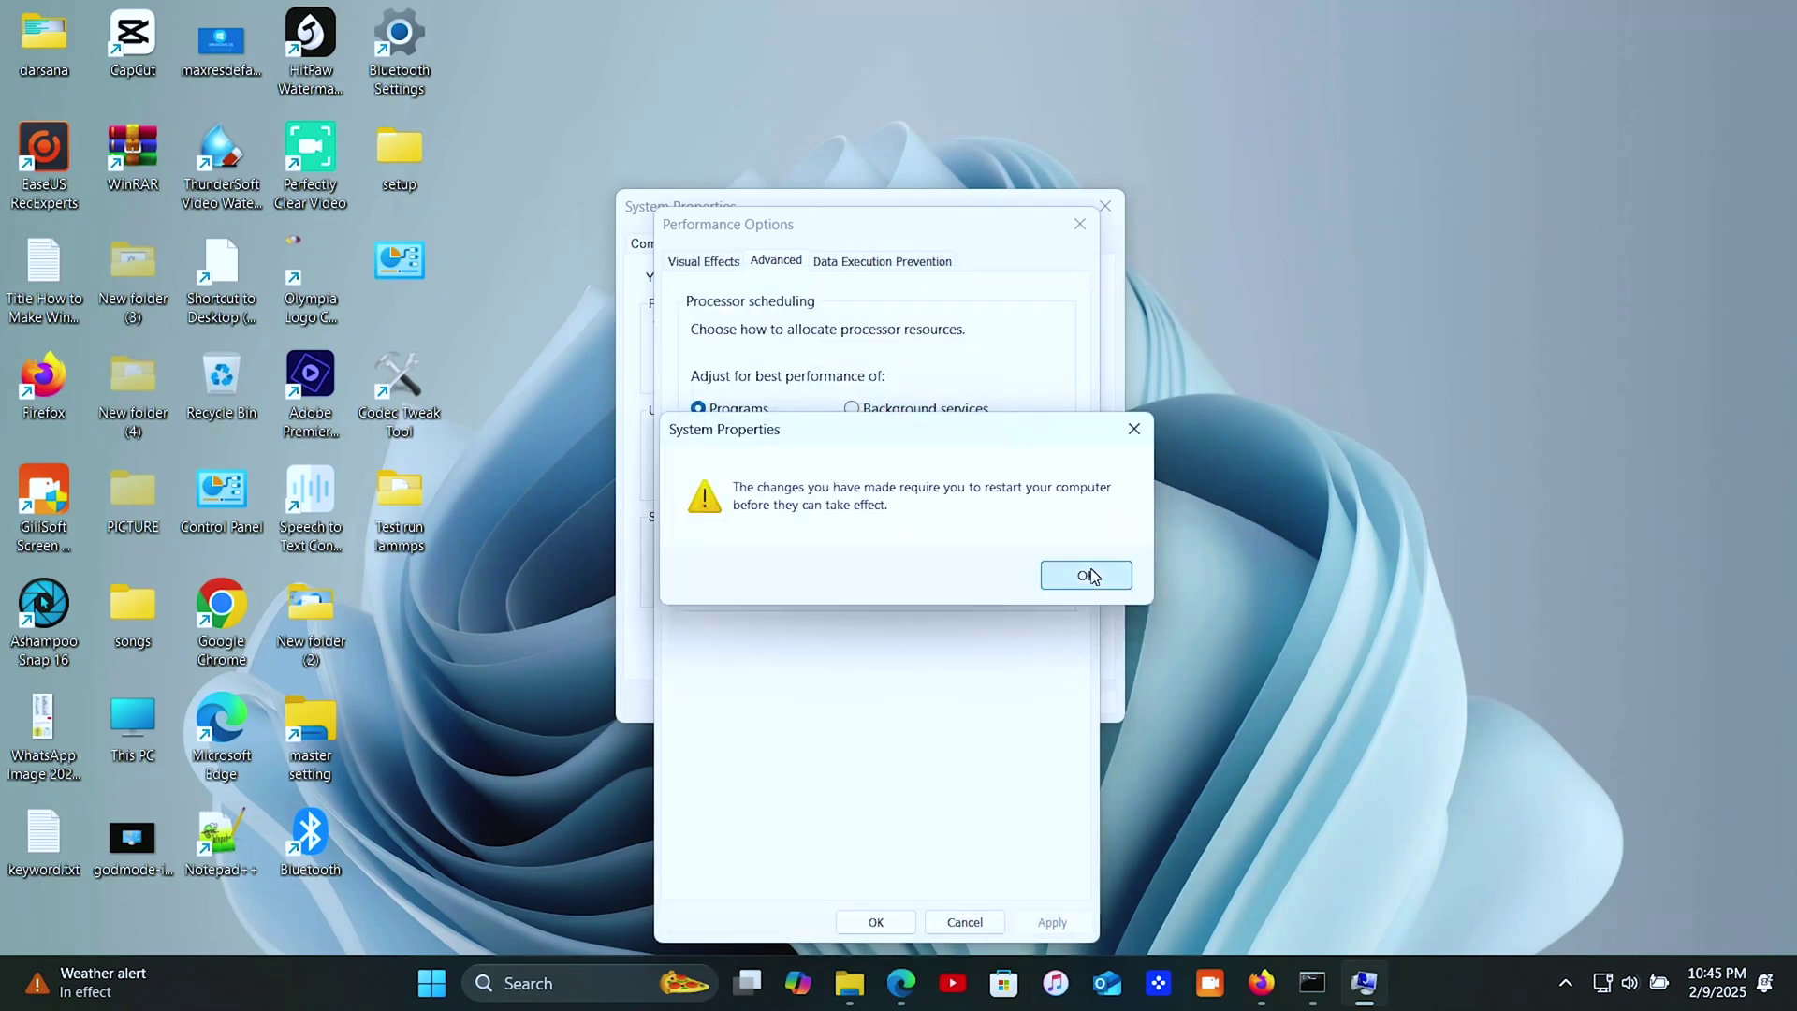
- Apply the performance settings and close Performance Options and System Properties
click(1078, 932)
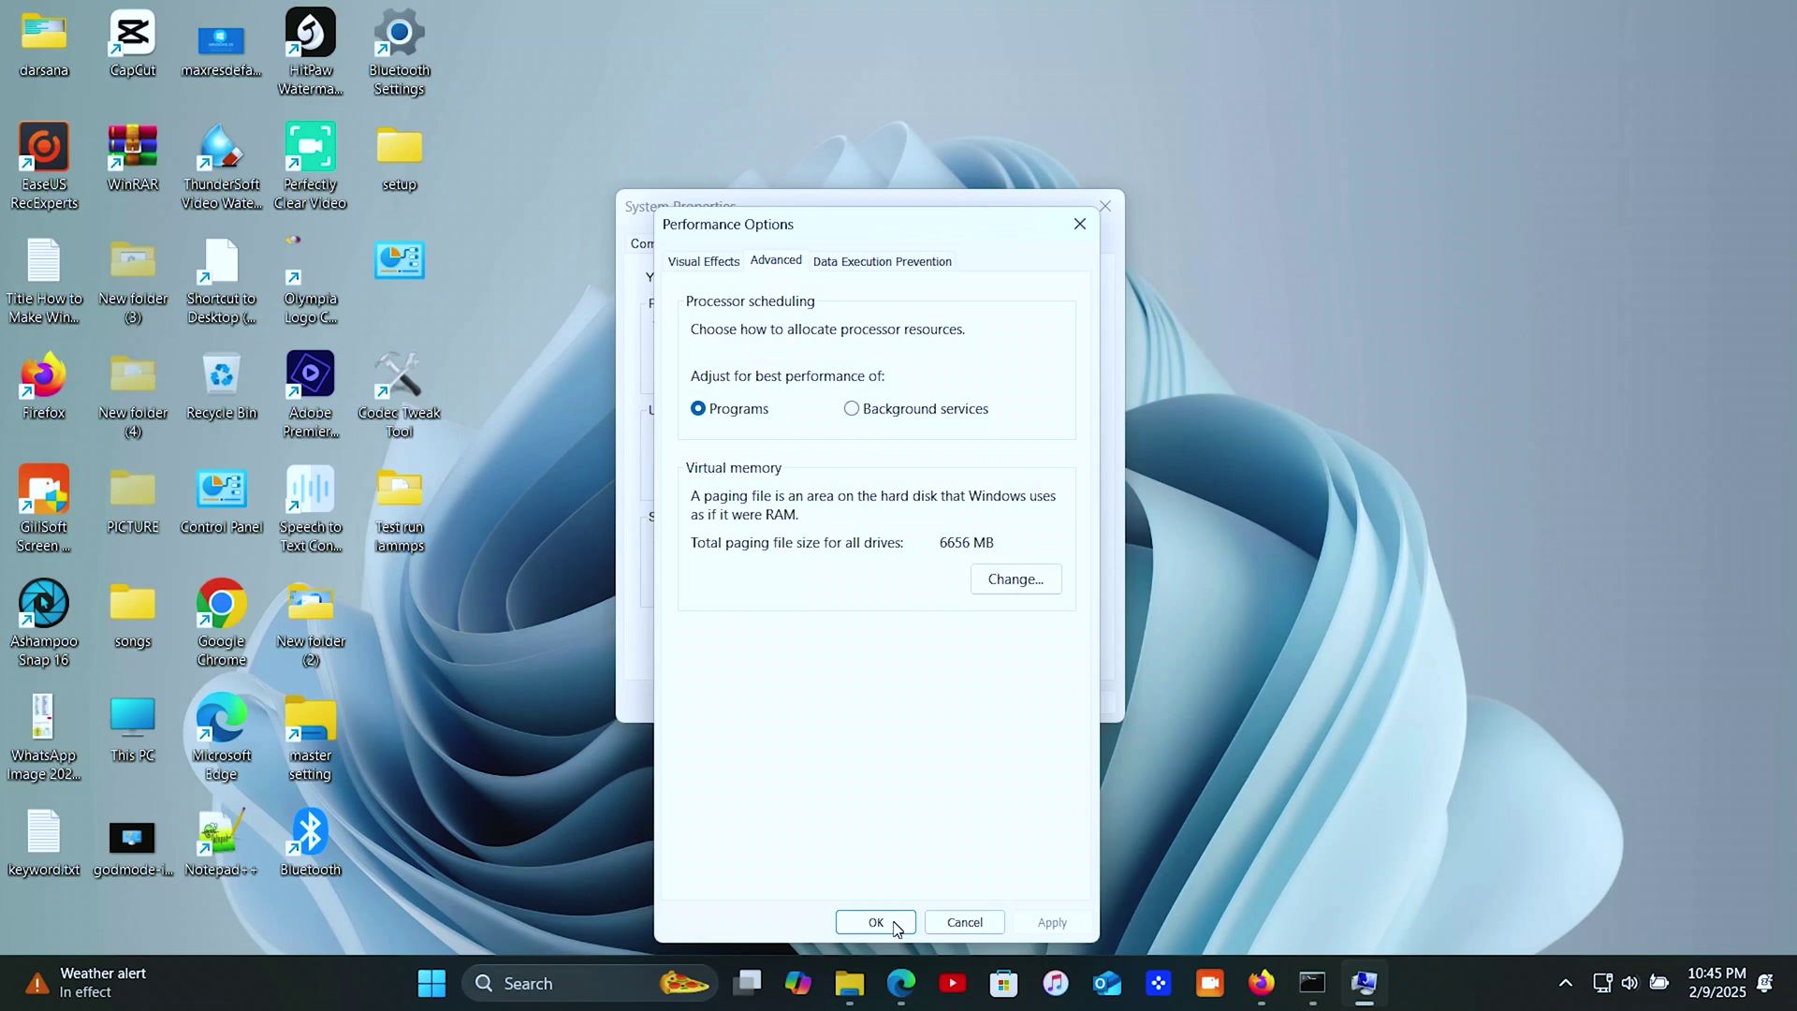
click(873, 921)
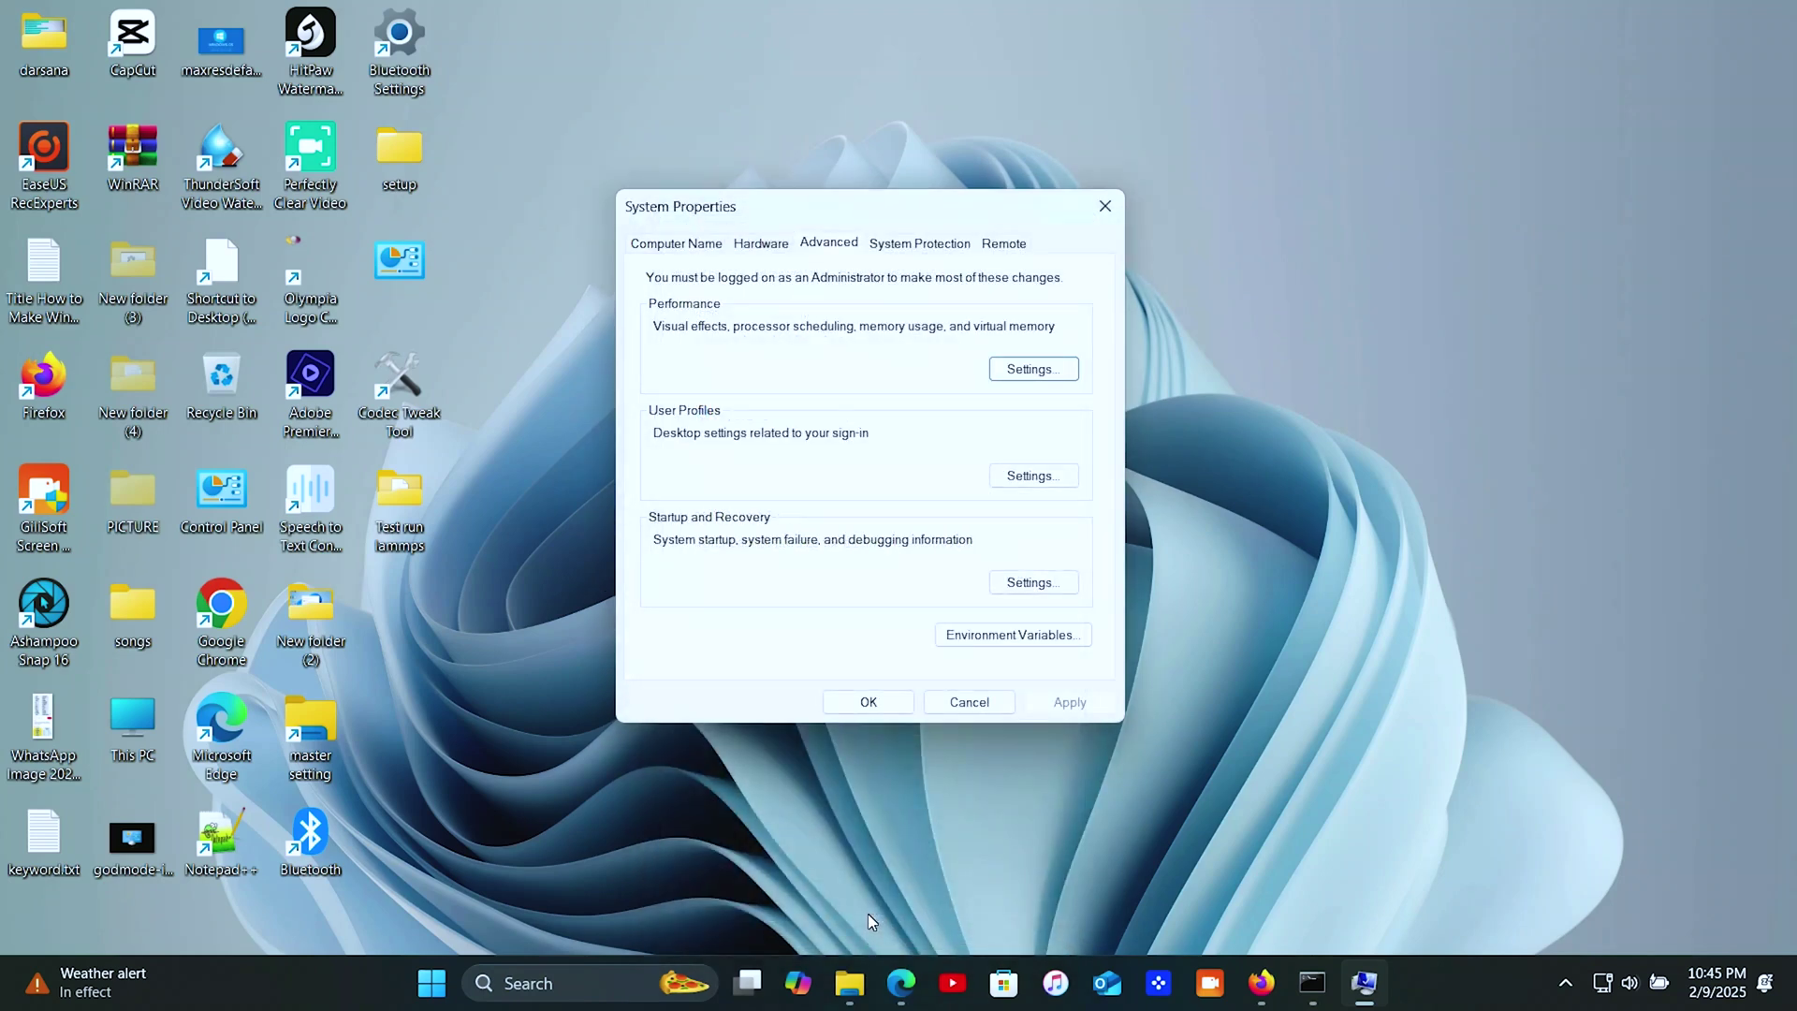
click(864, 703)
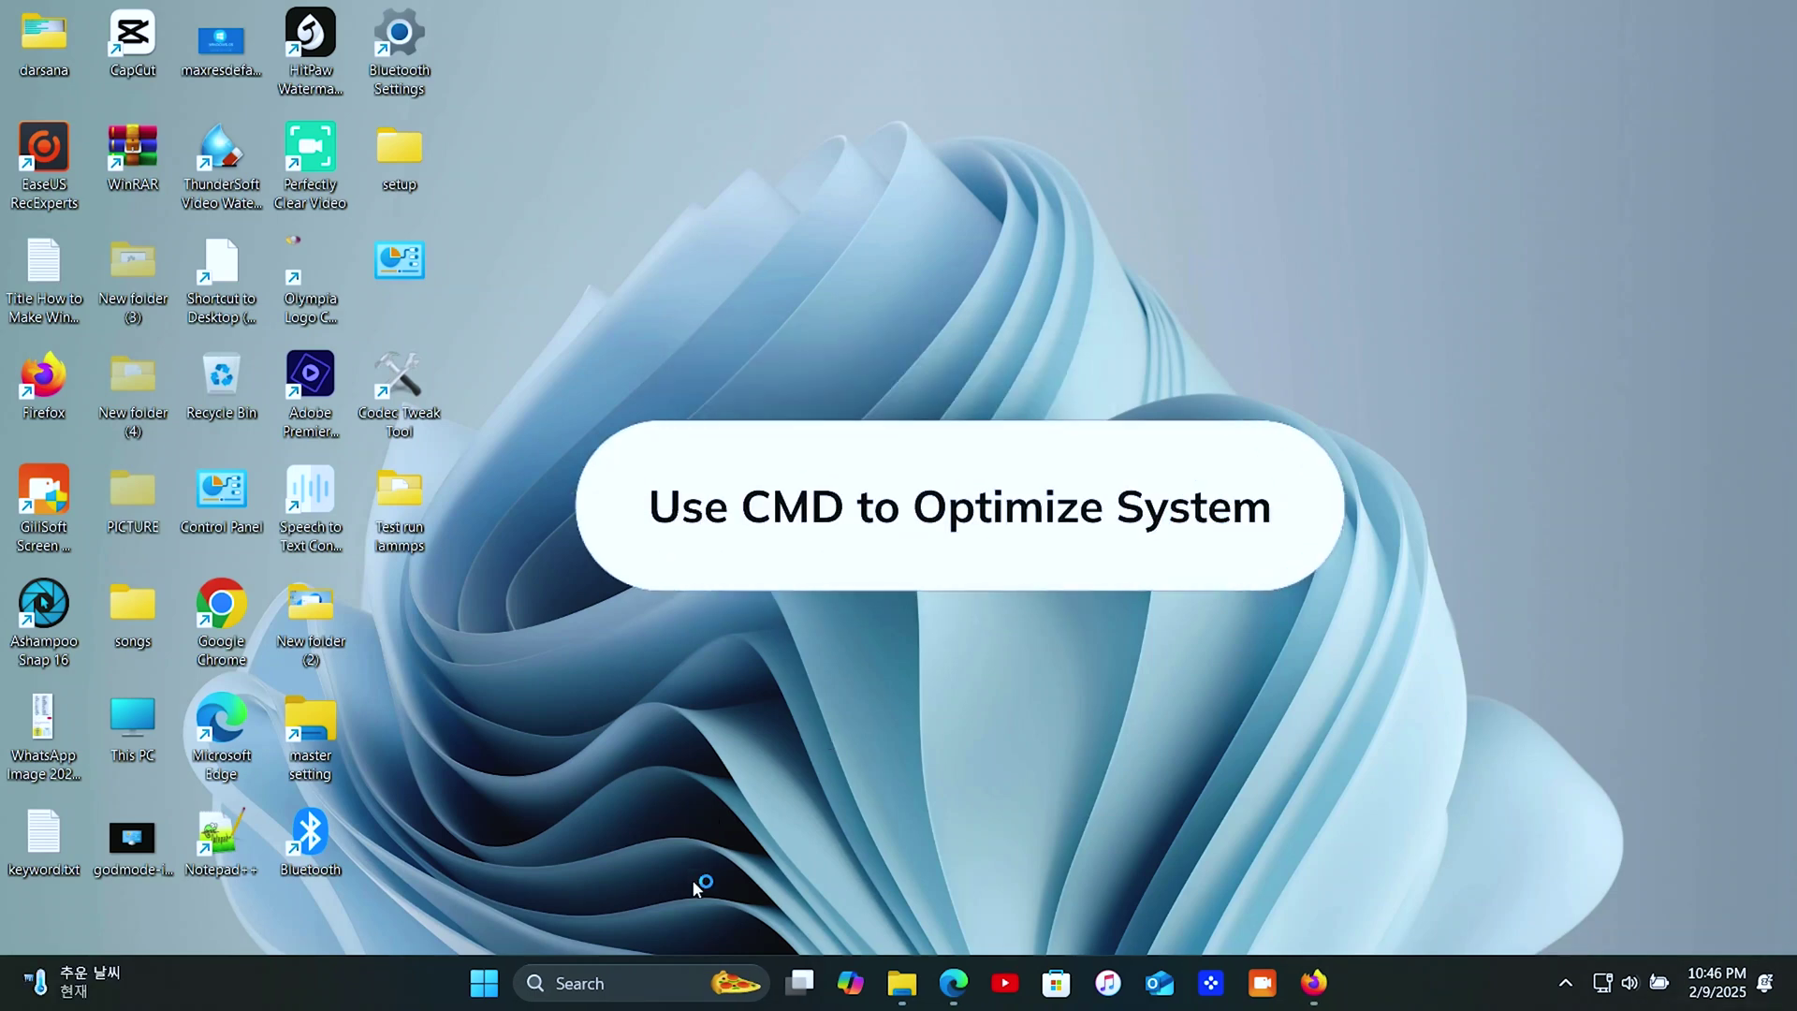
- Run sfc /scannow in an administrator Command Prompt and let verification reach 100%
click(597, 987)
text(c)
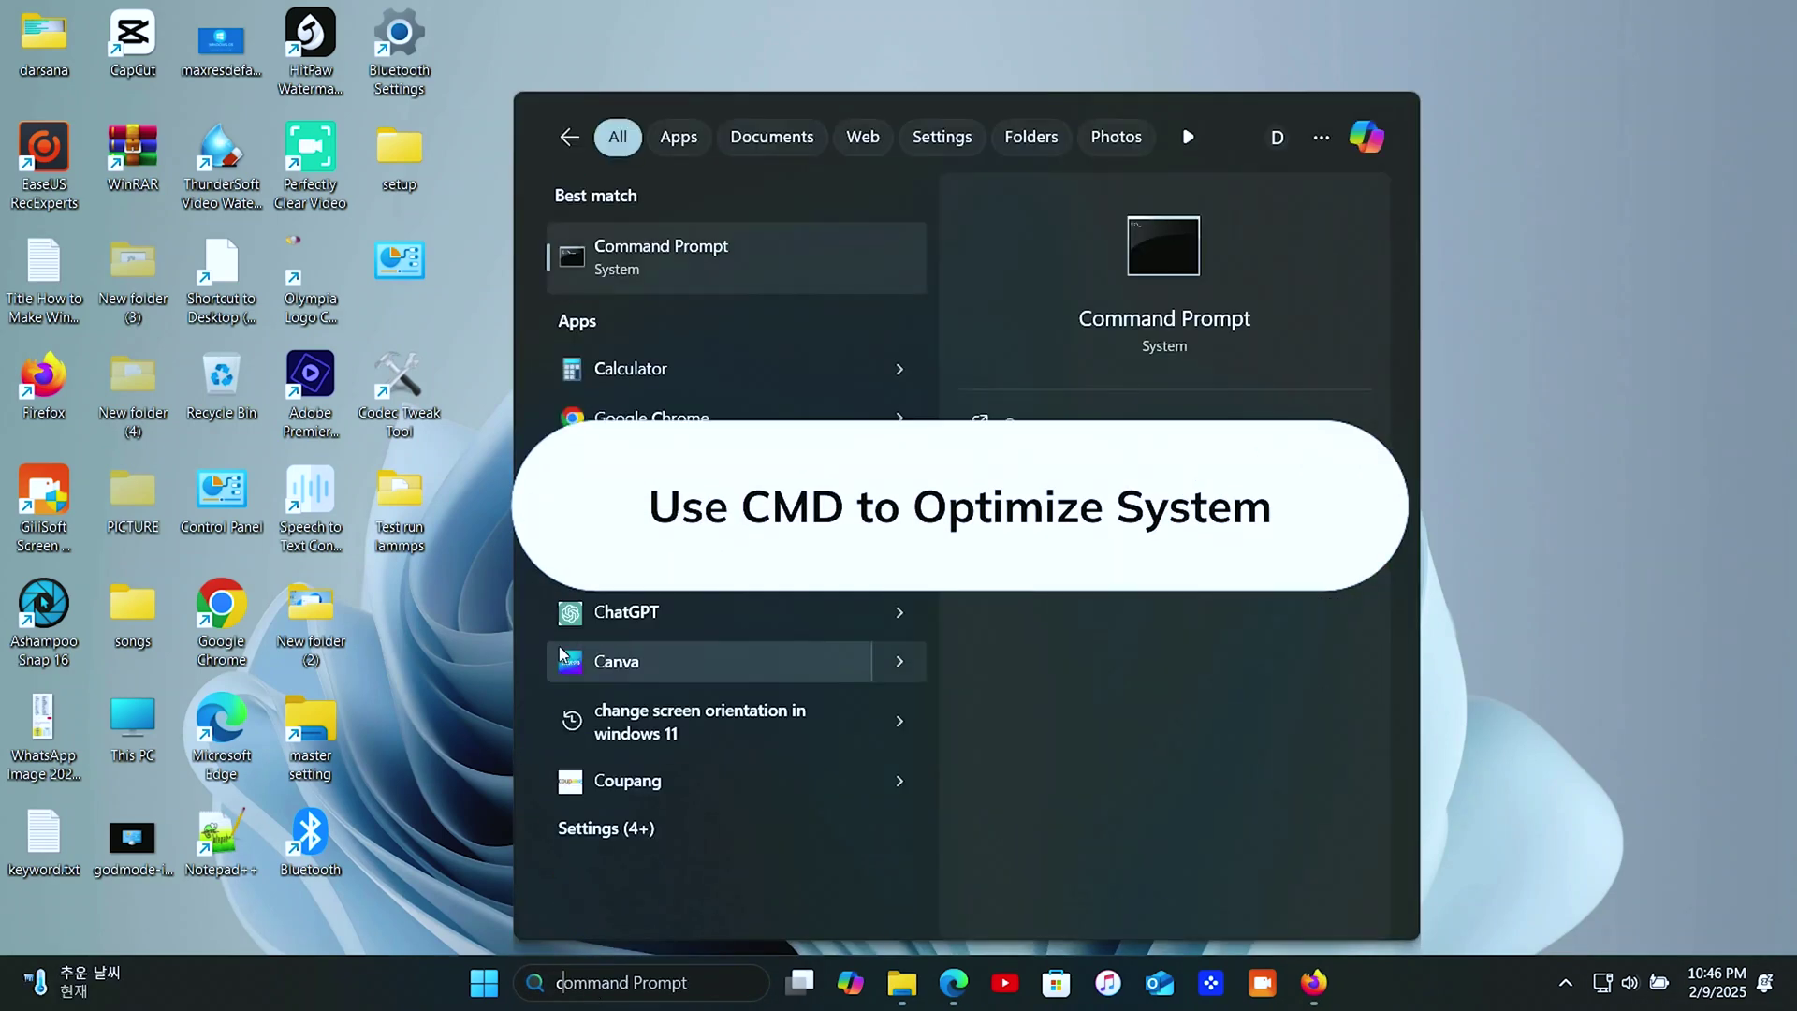
click(1096, 469)
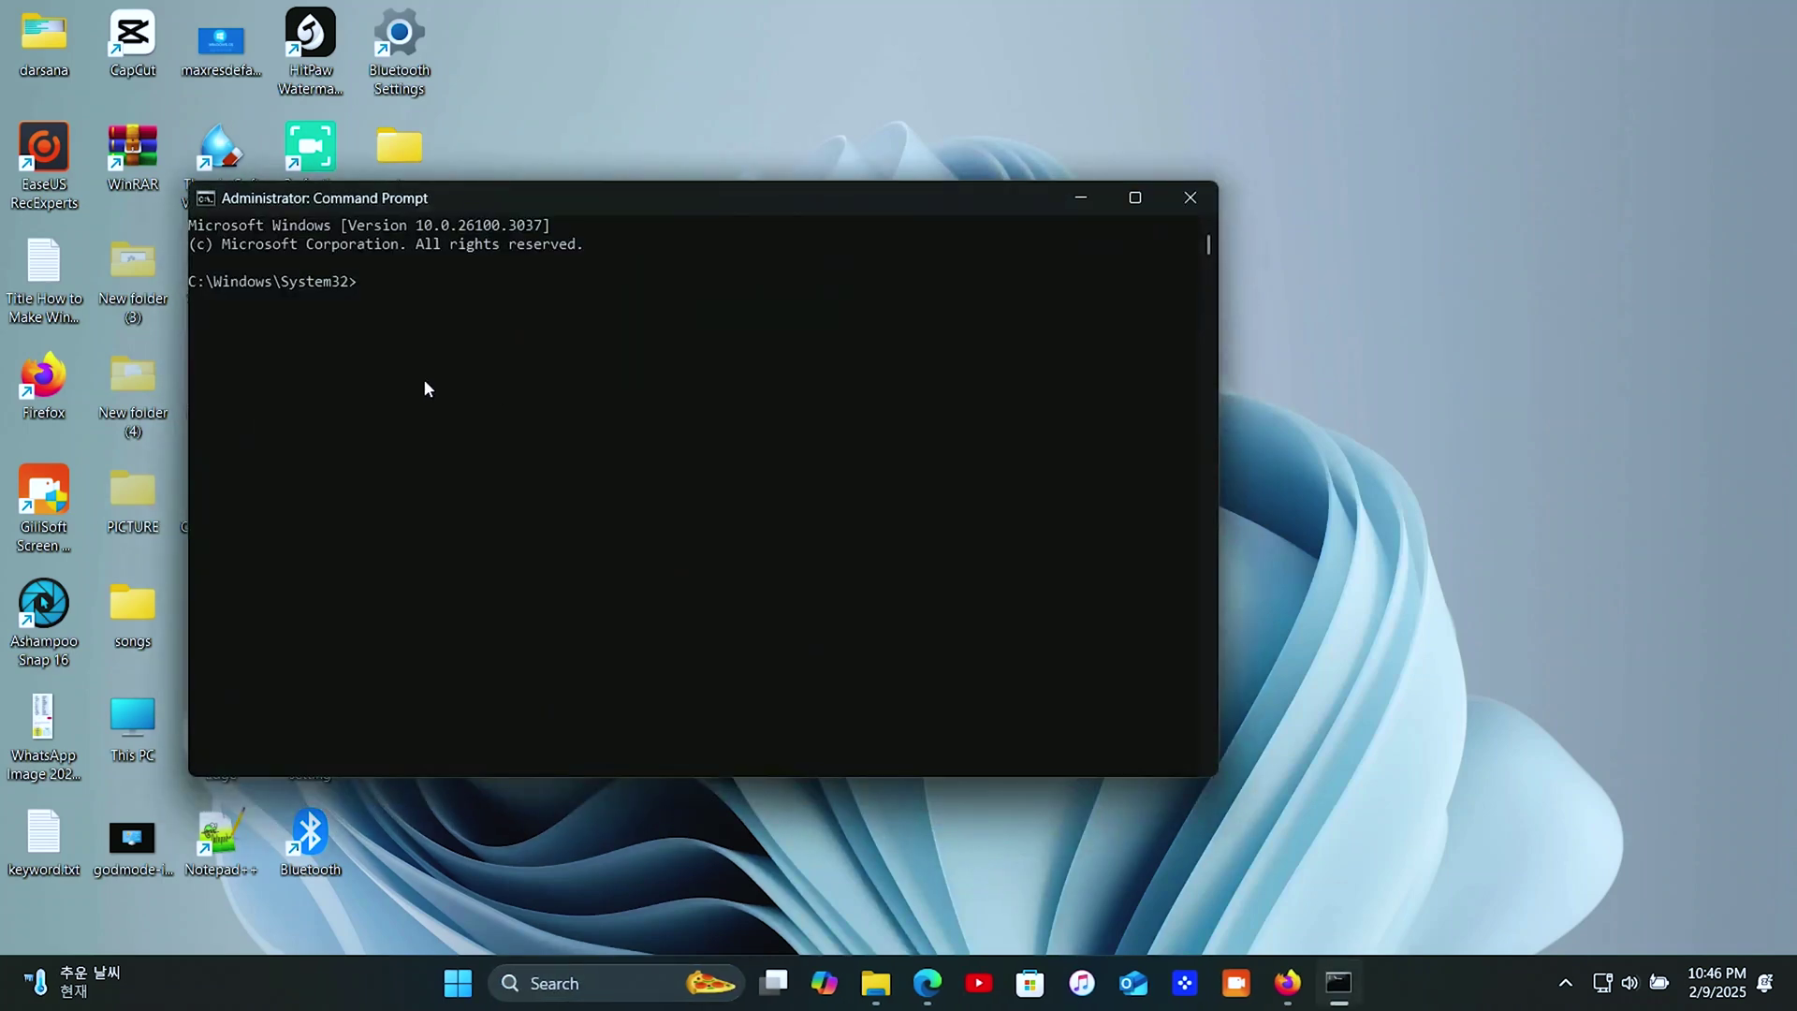
drag(807, 207, 1016, 215)
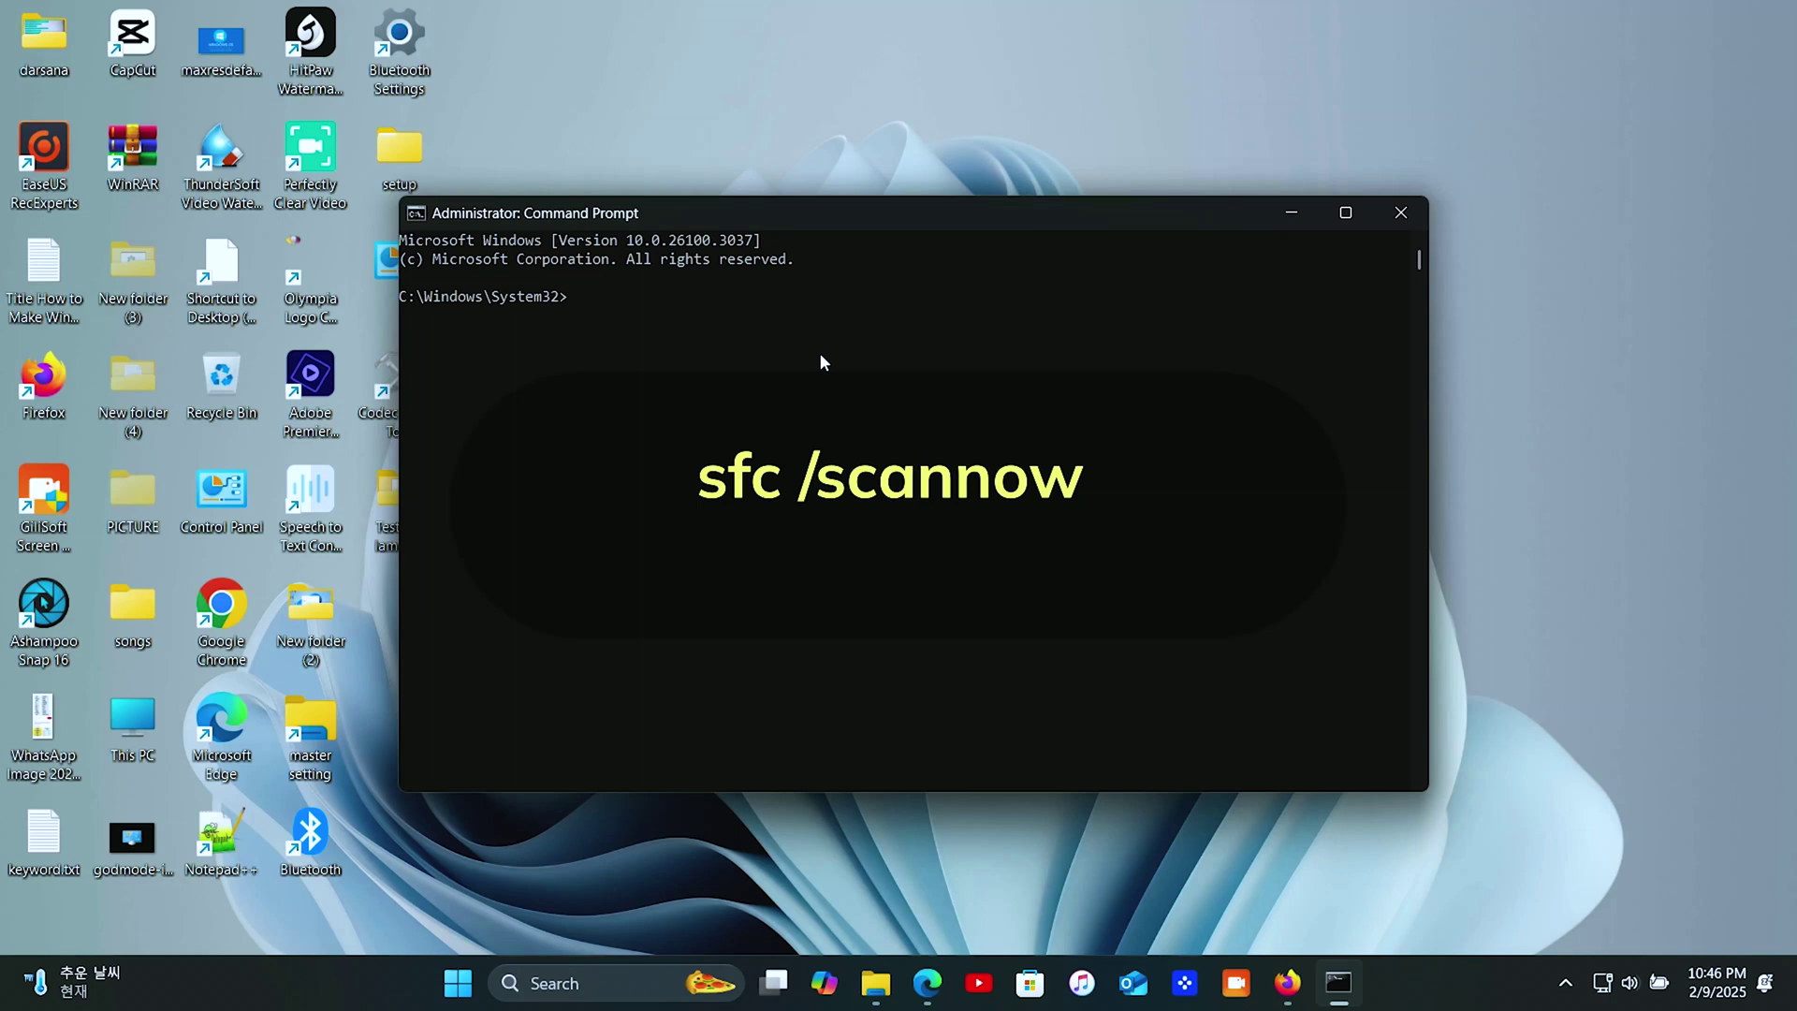
text(sfc)
text(/)
text(sc)
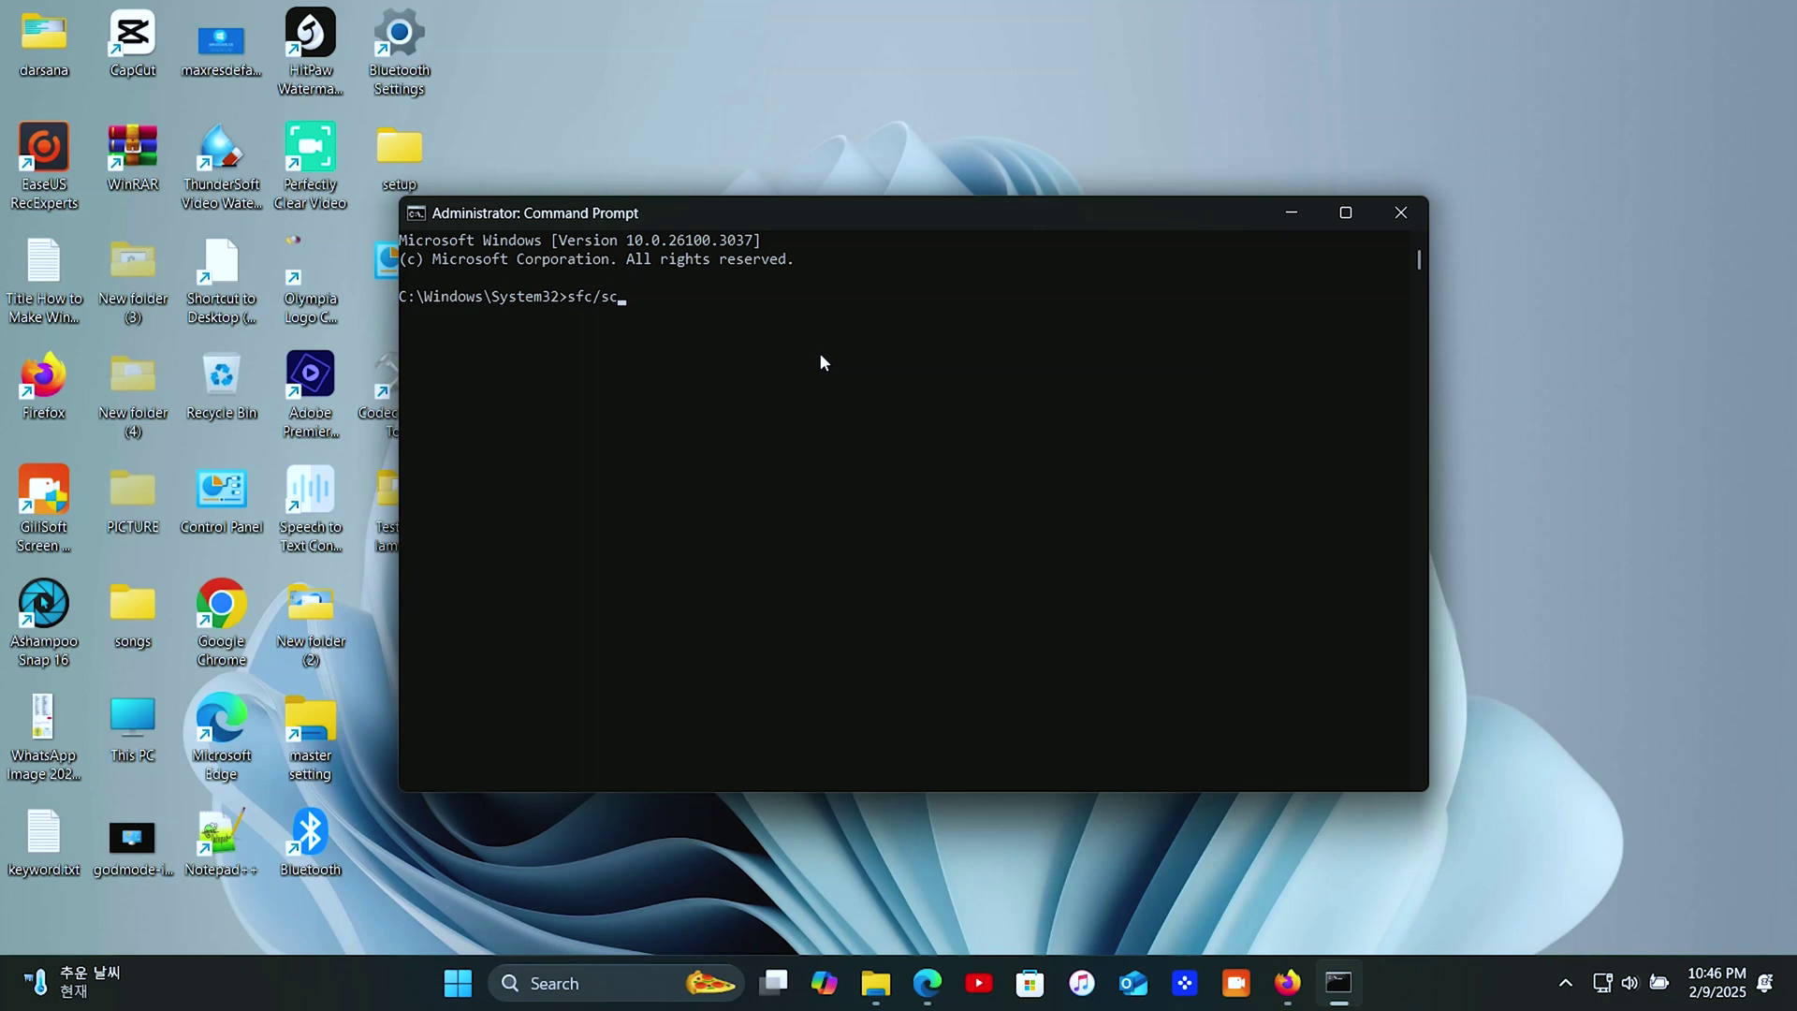
text(ann)
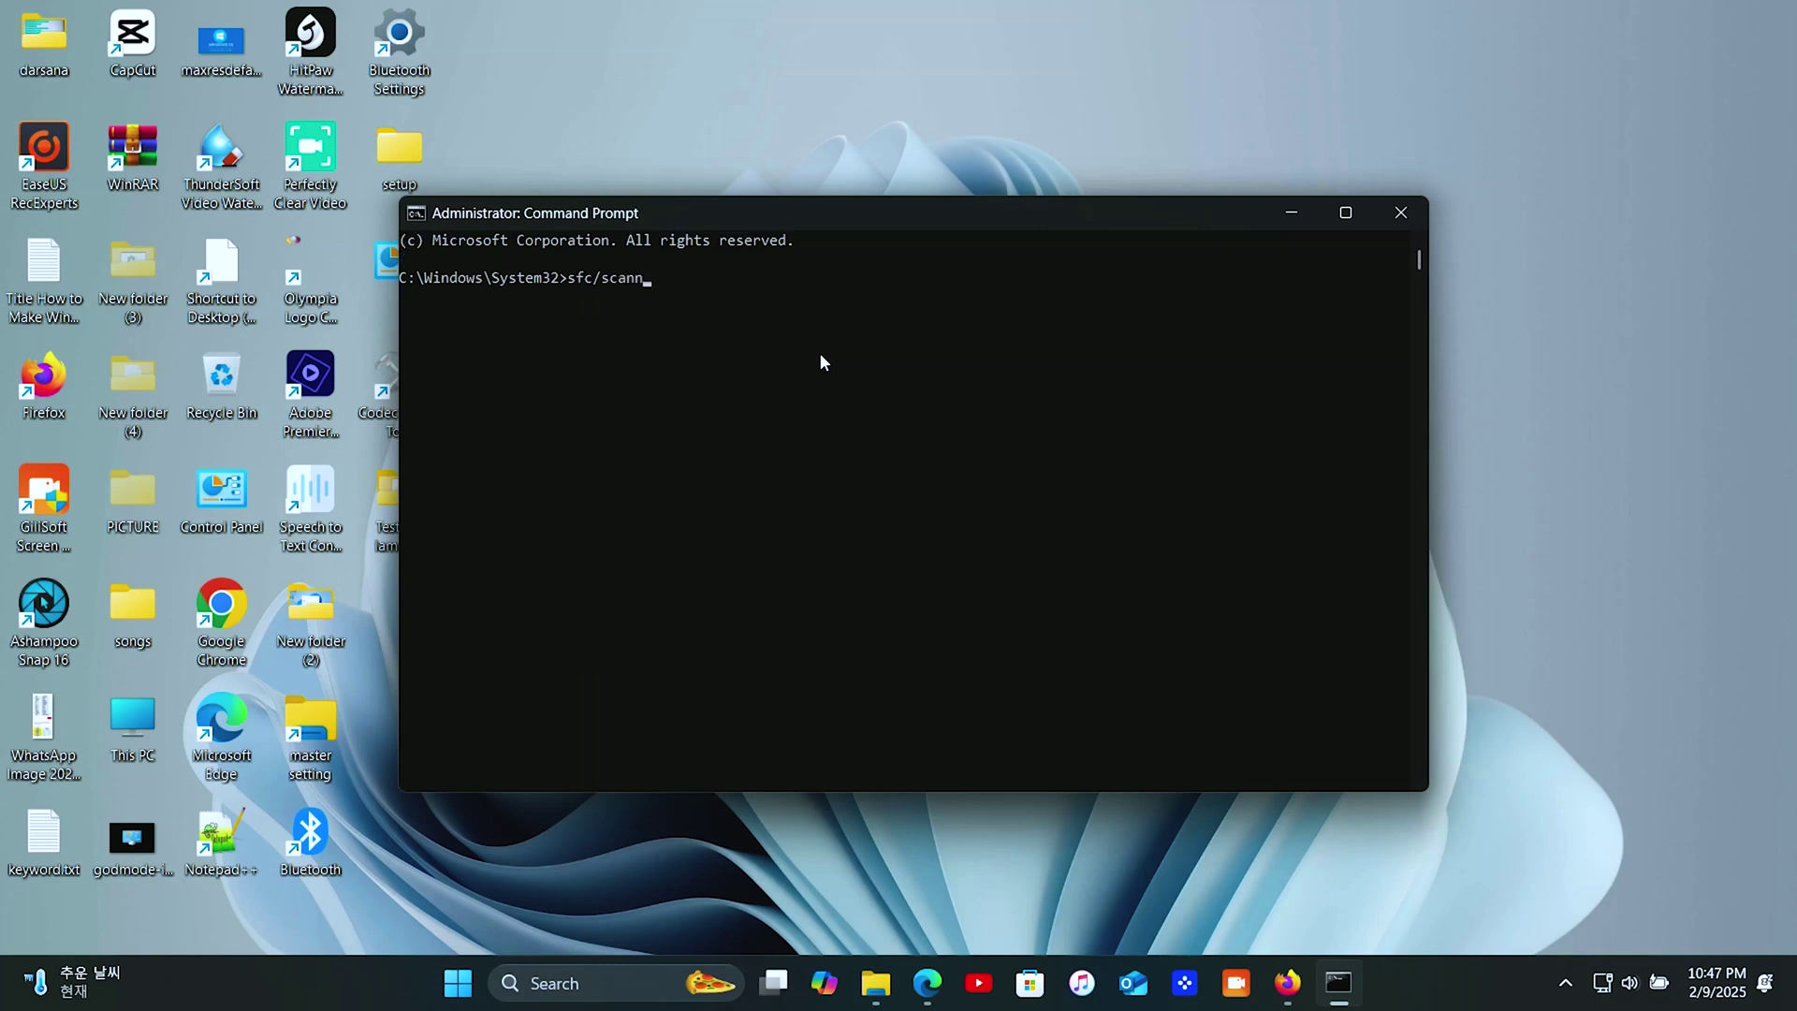
text(ow)
key(Return)
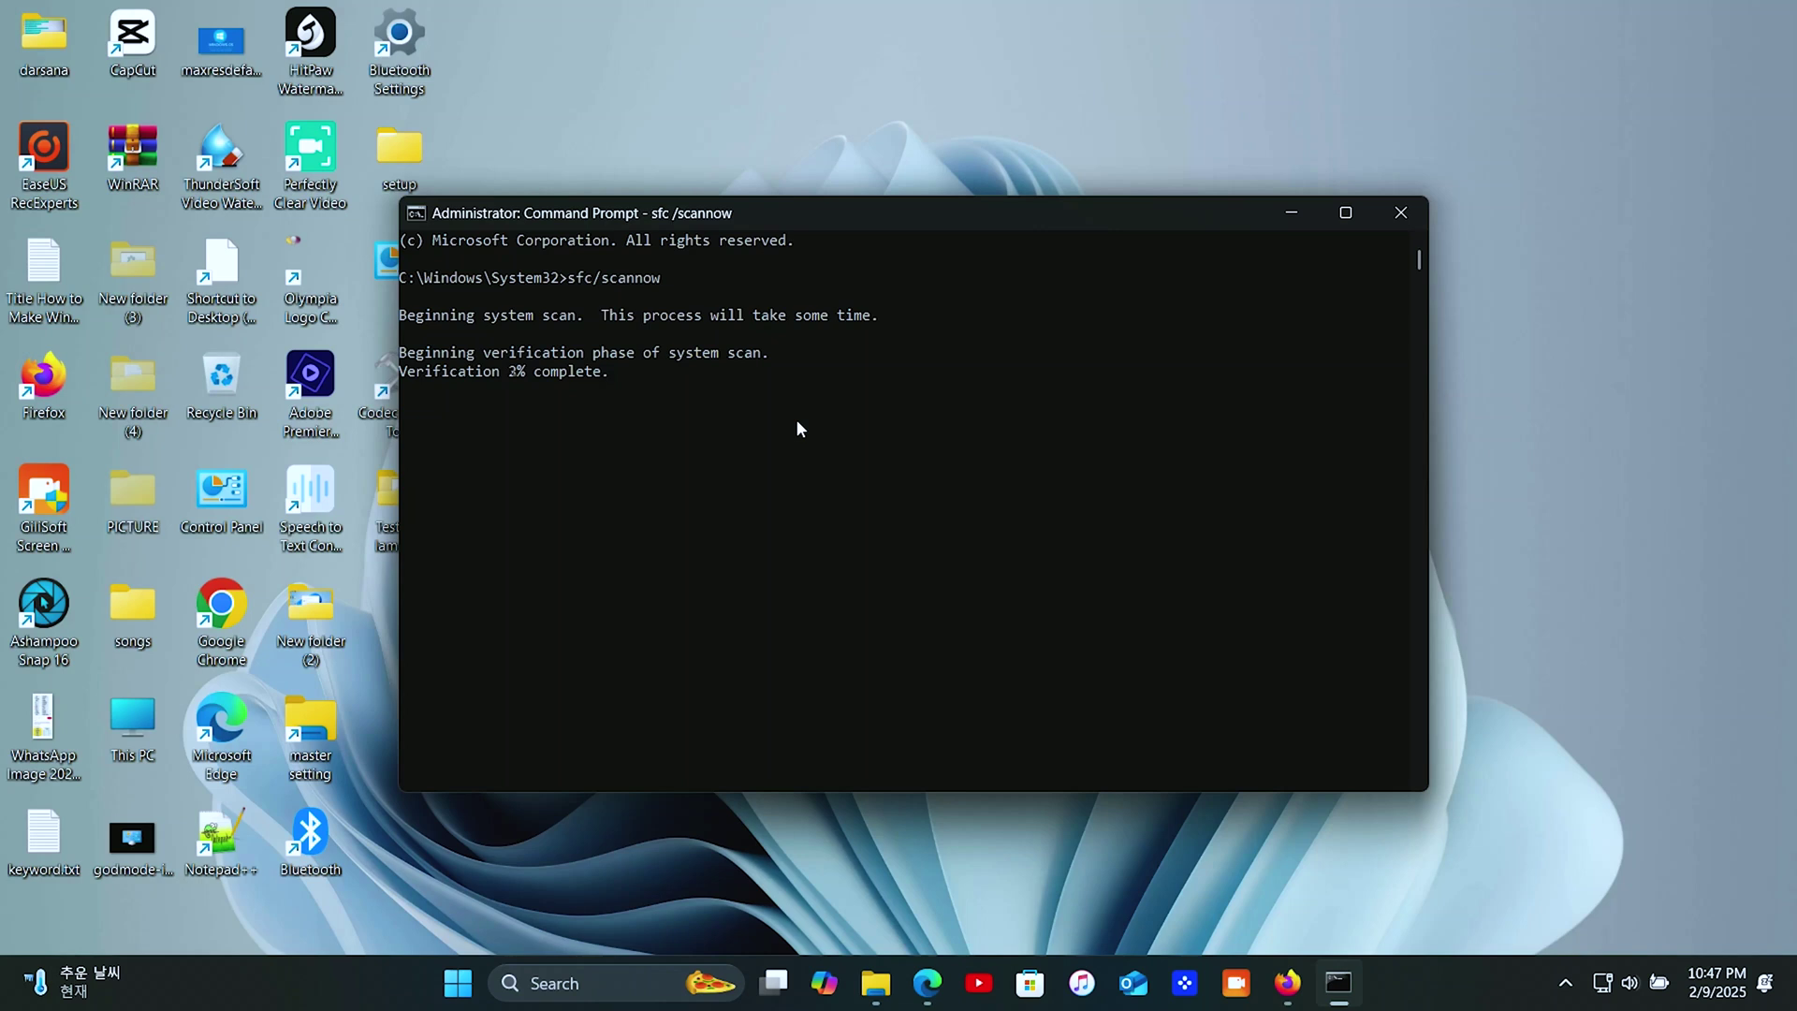
click(1717, 926)
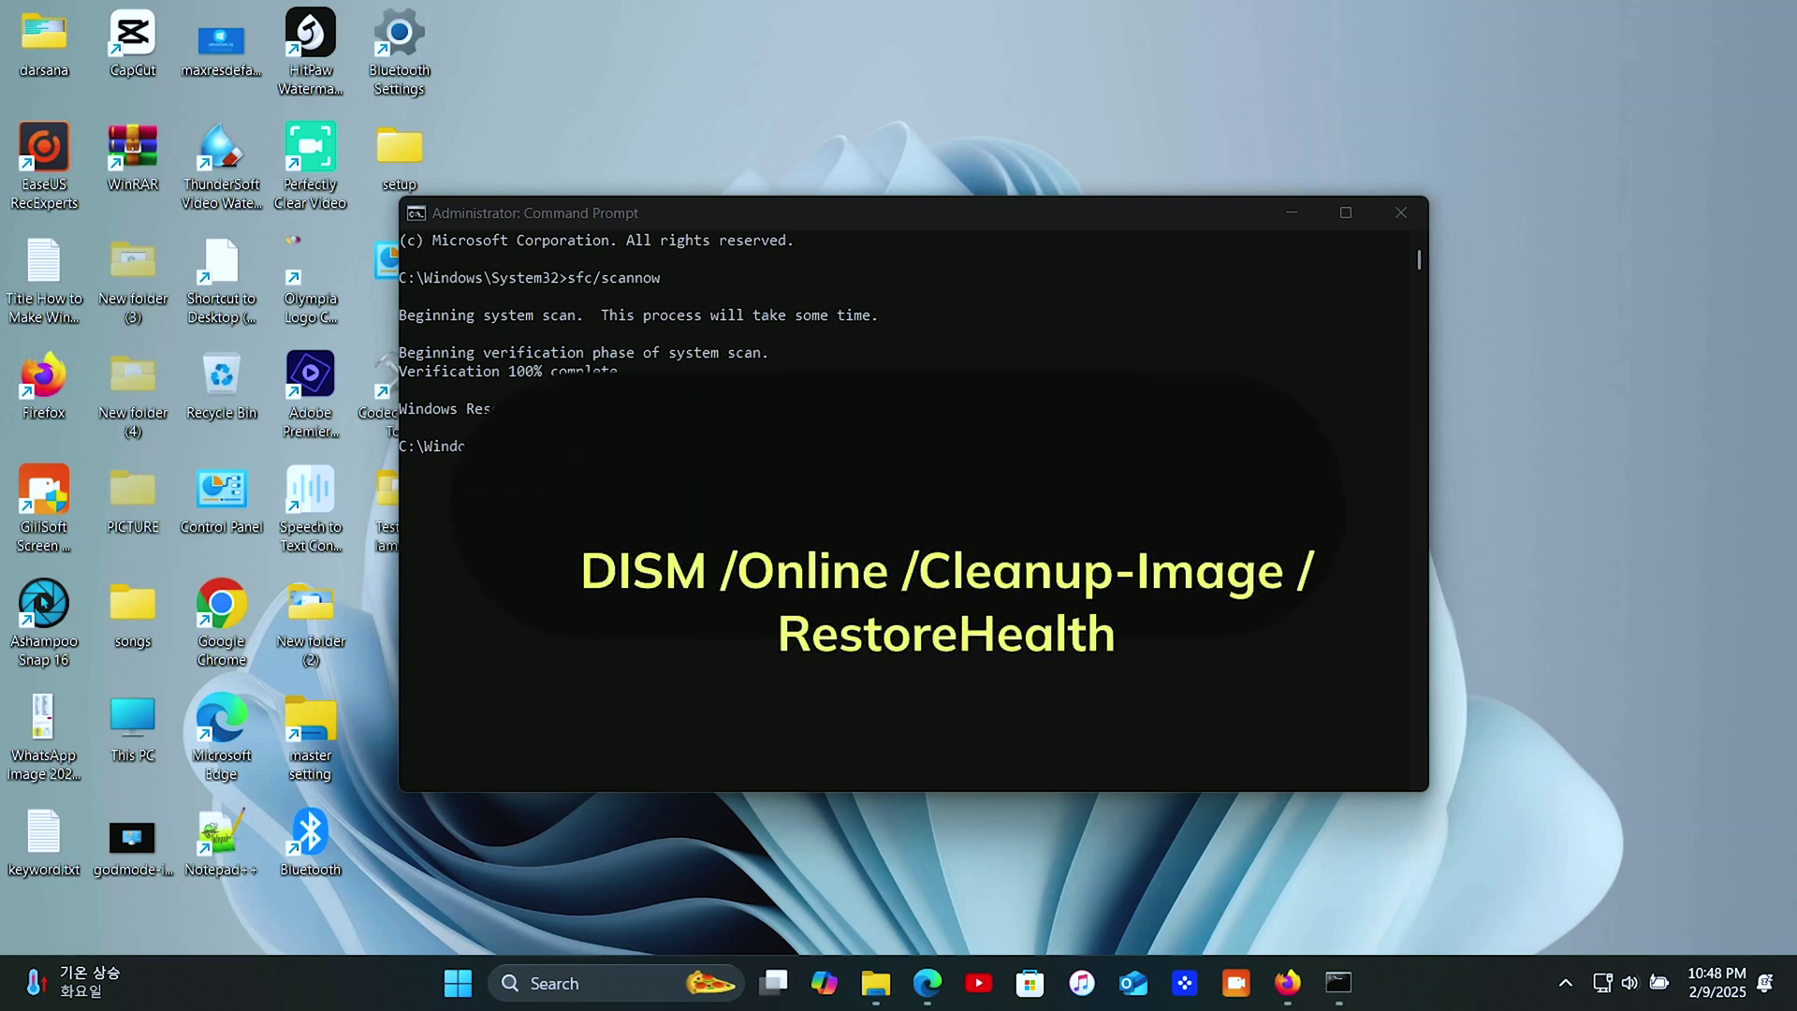
- Run DISM /Online /Cleanup-Image /RestoreHealth to repair the Windows image
click(1035, 705)
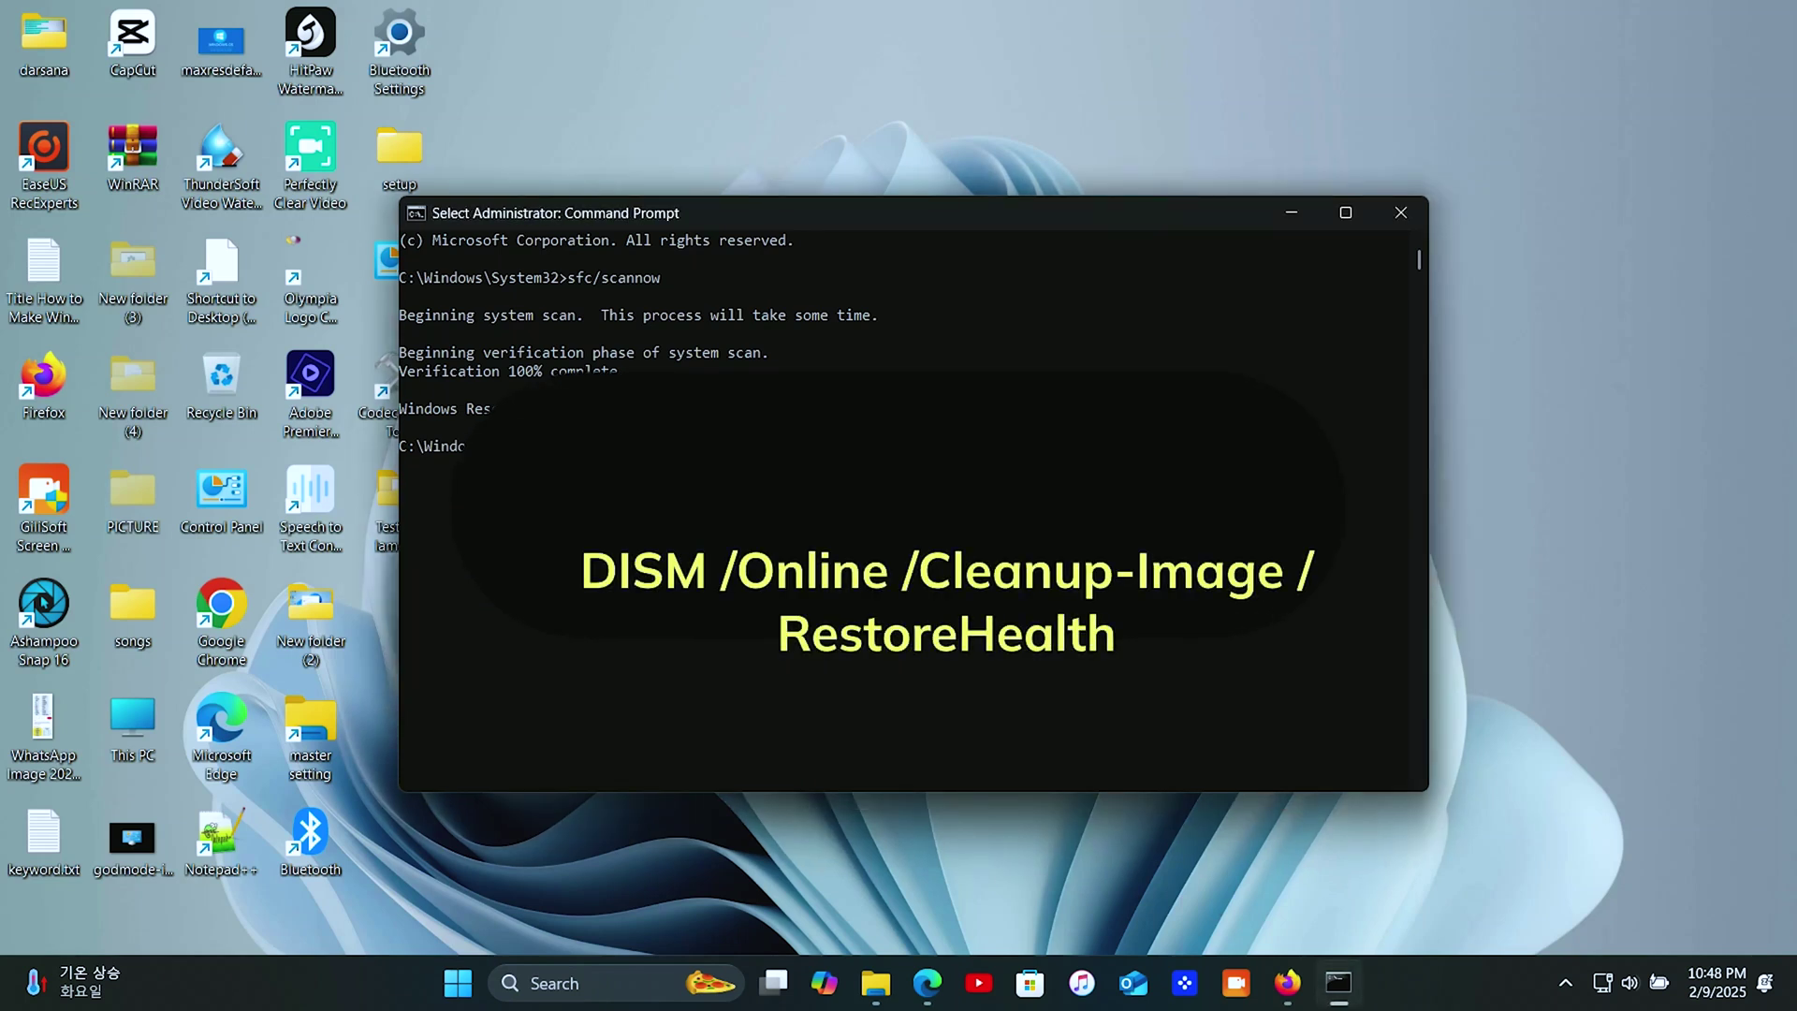
key(Escape)
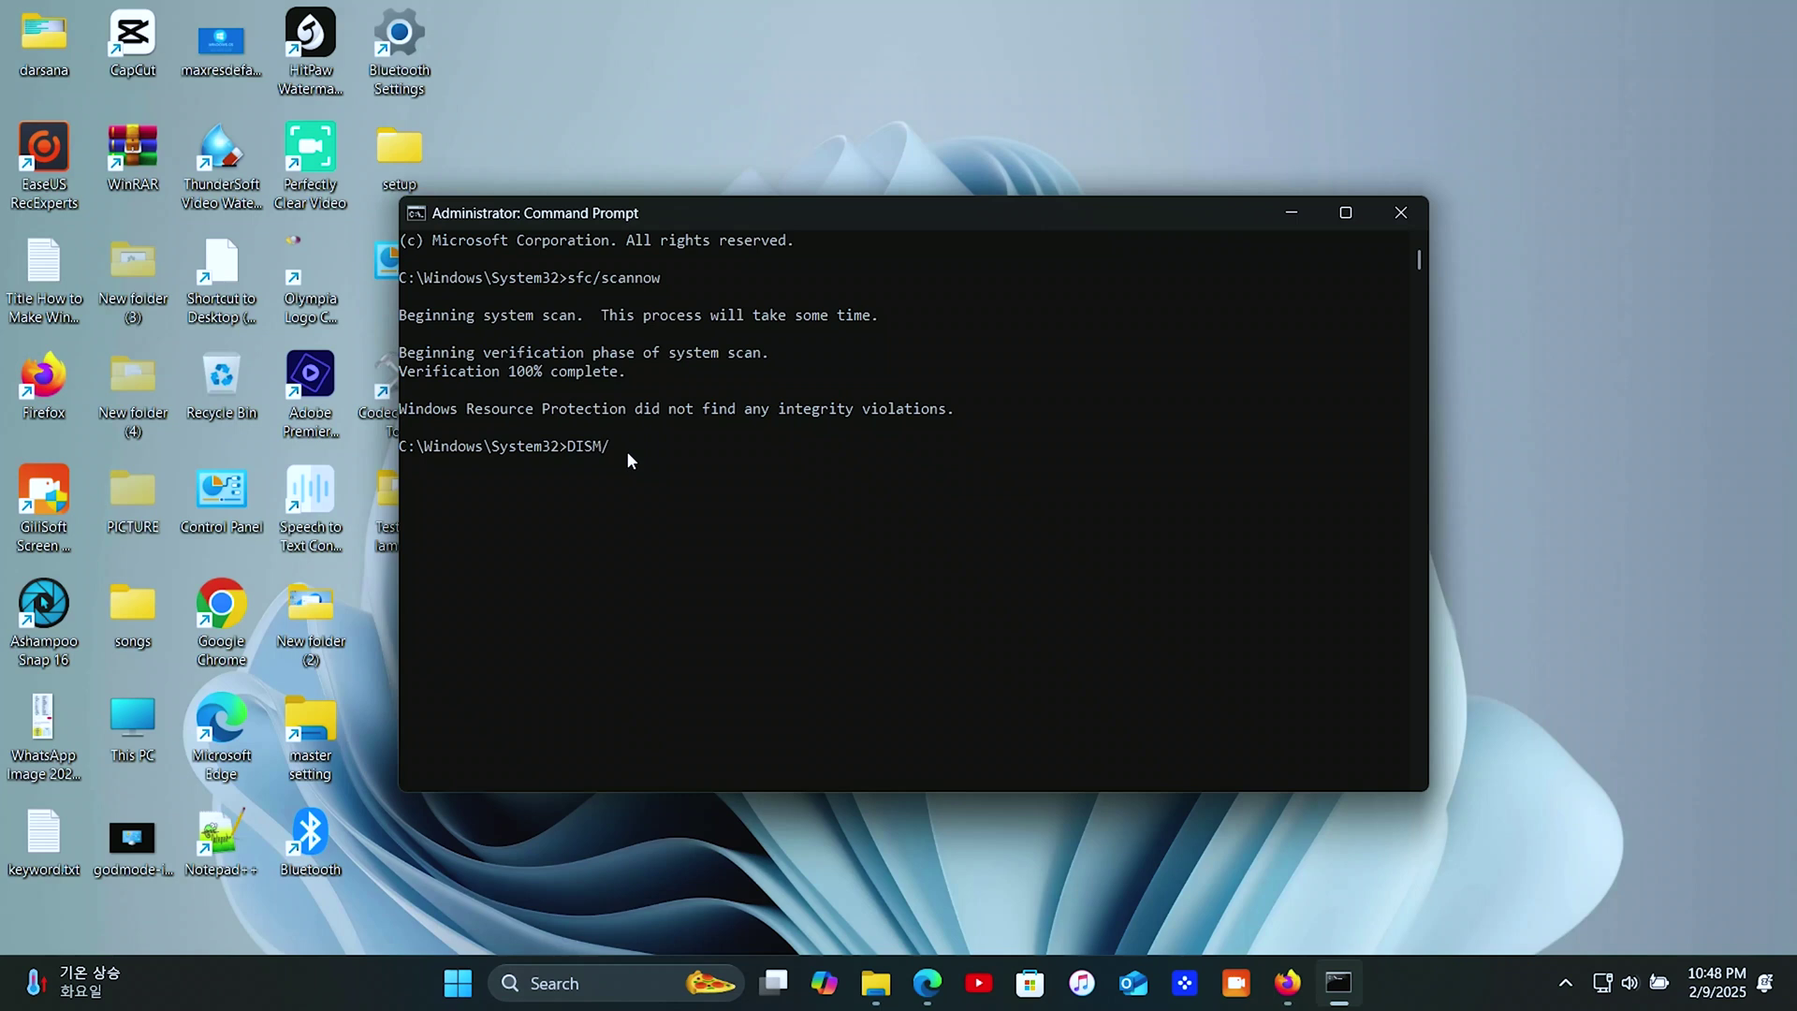
text(Online /Cleanup-Image /RestoreHealth)
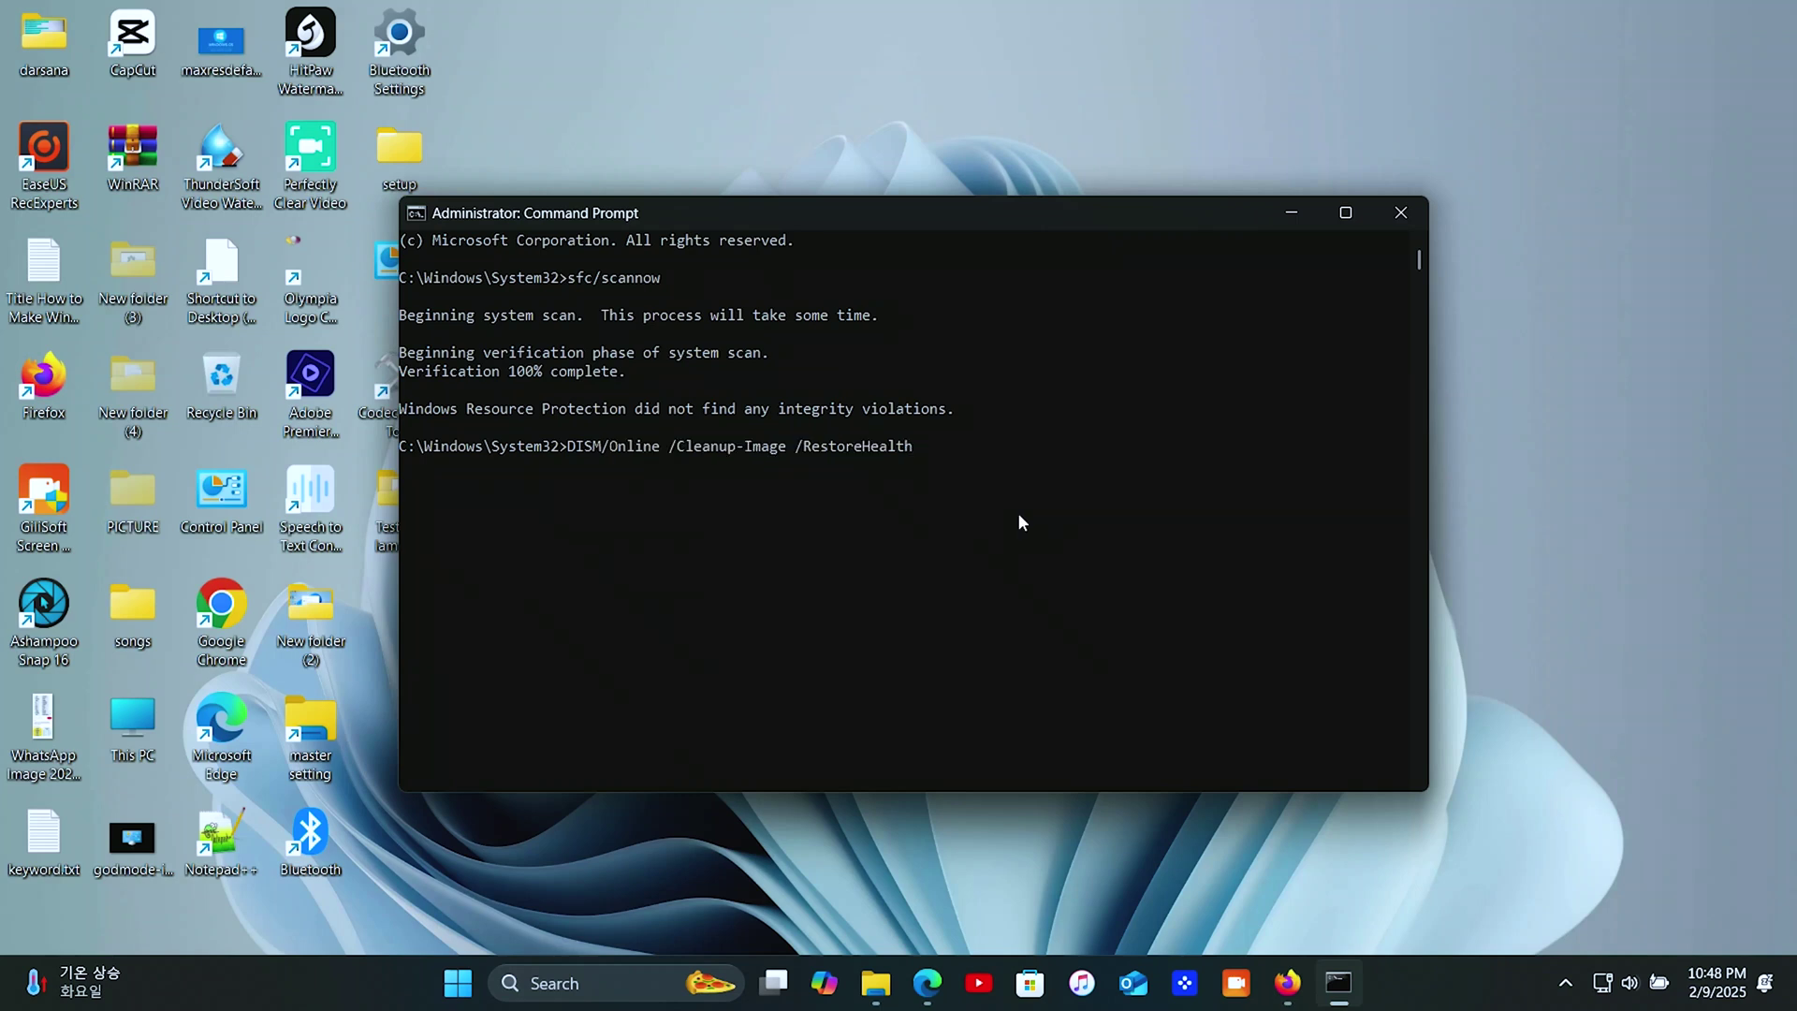
key(Return)
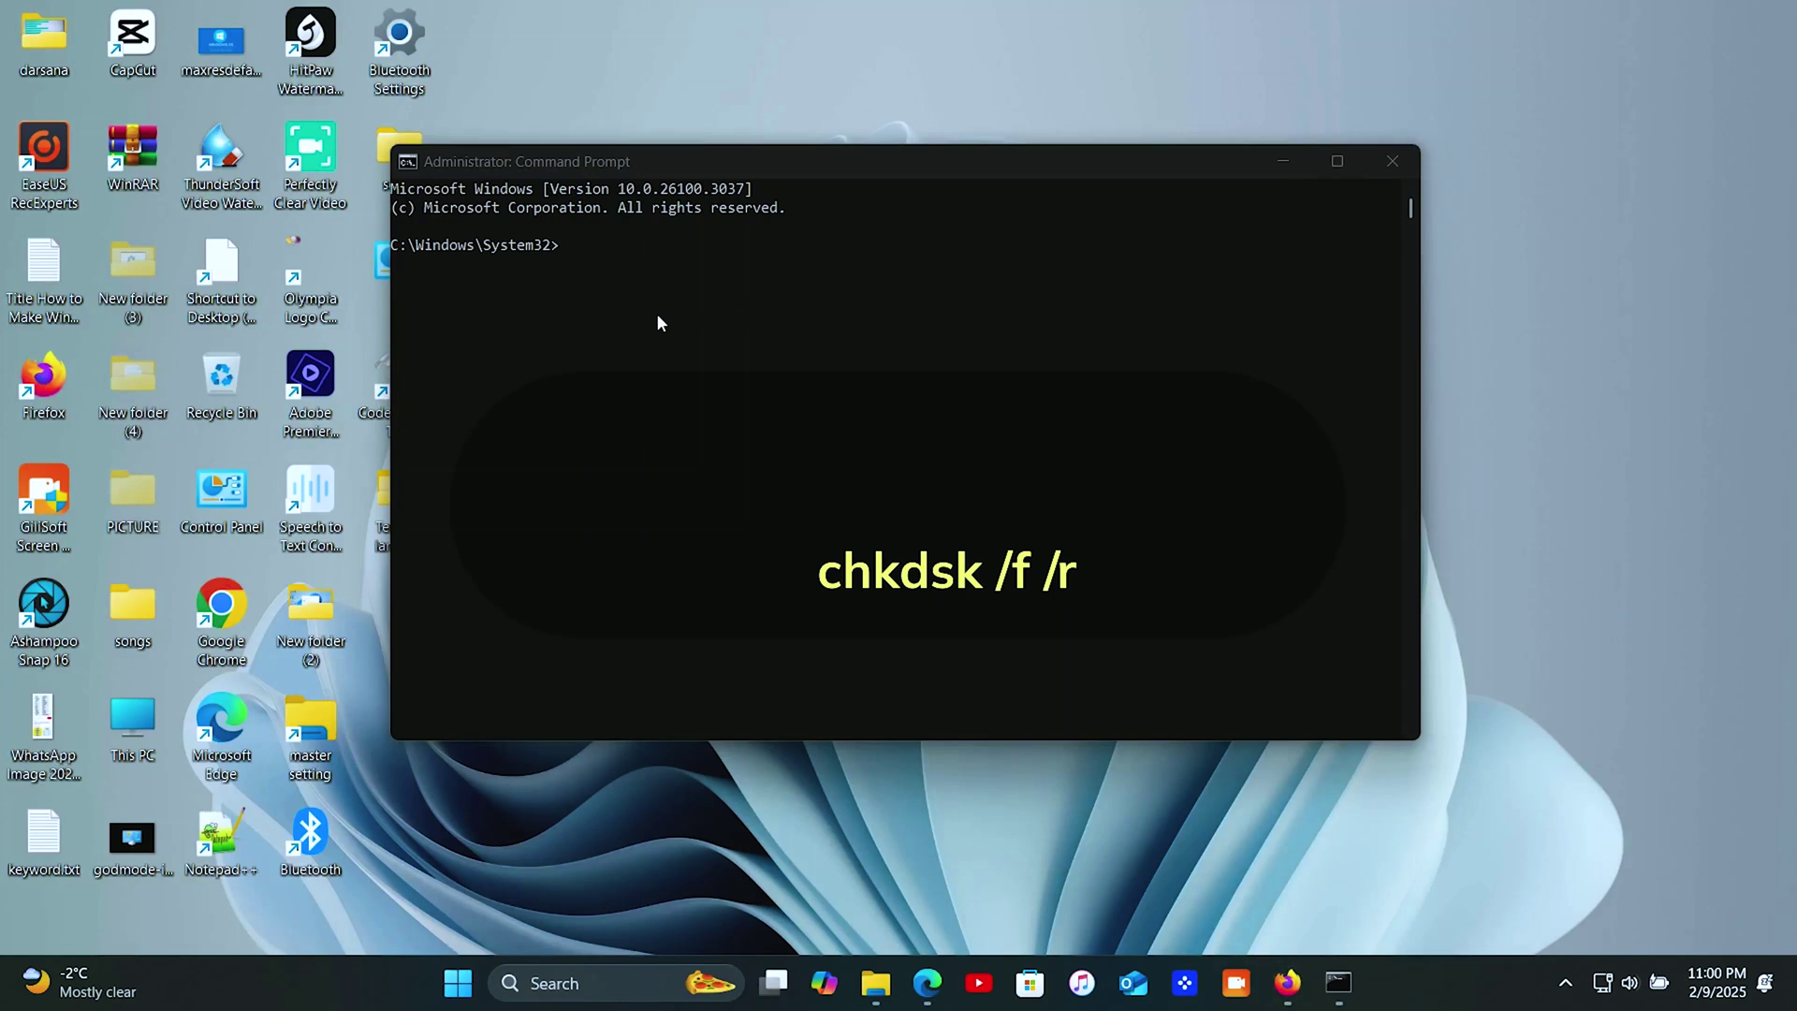
- Run chkdsk /f /r and agree to check the drive at the next restart
click(561, 250)
text(chkdsk /f /r)
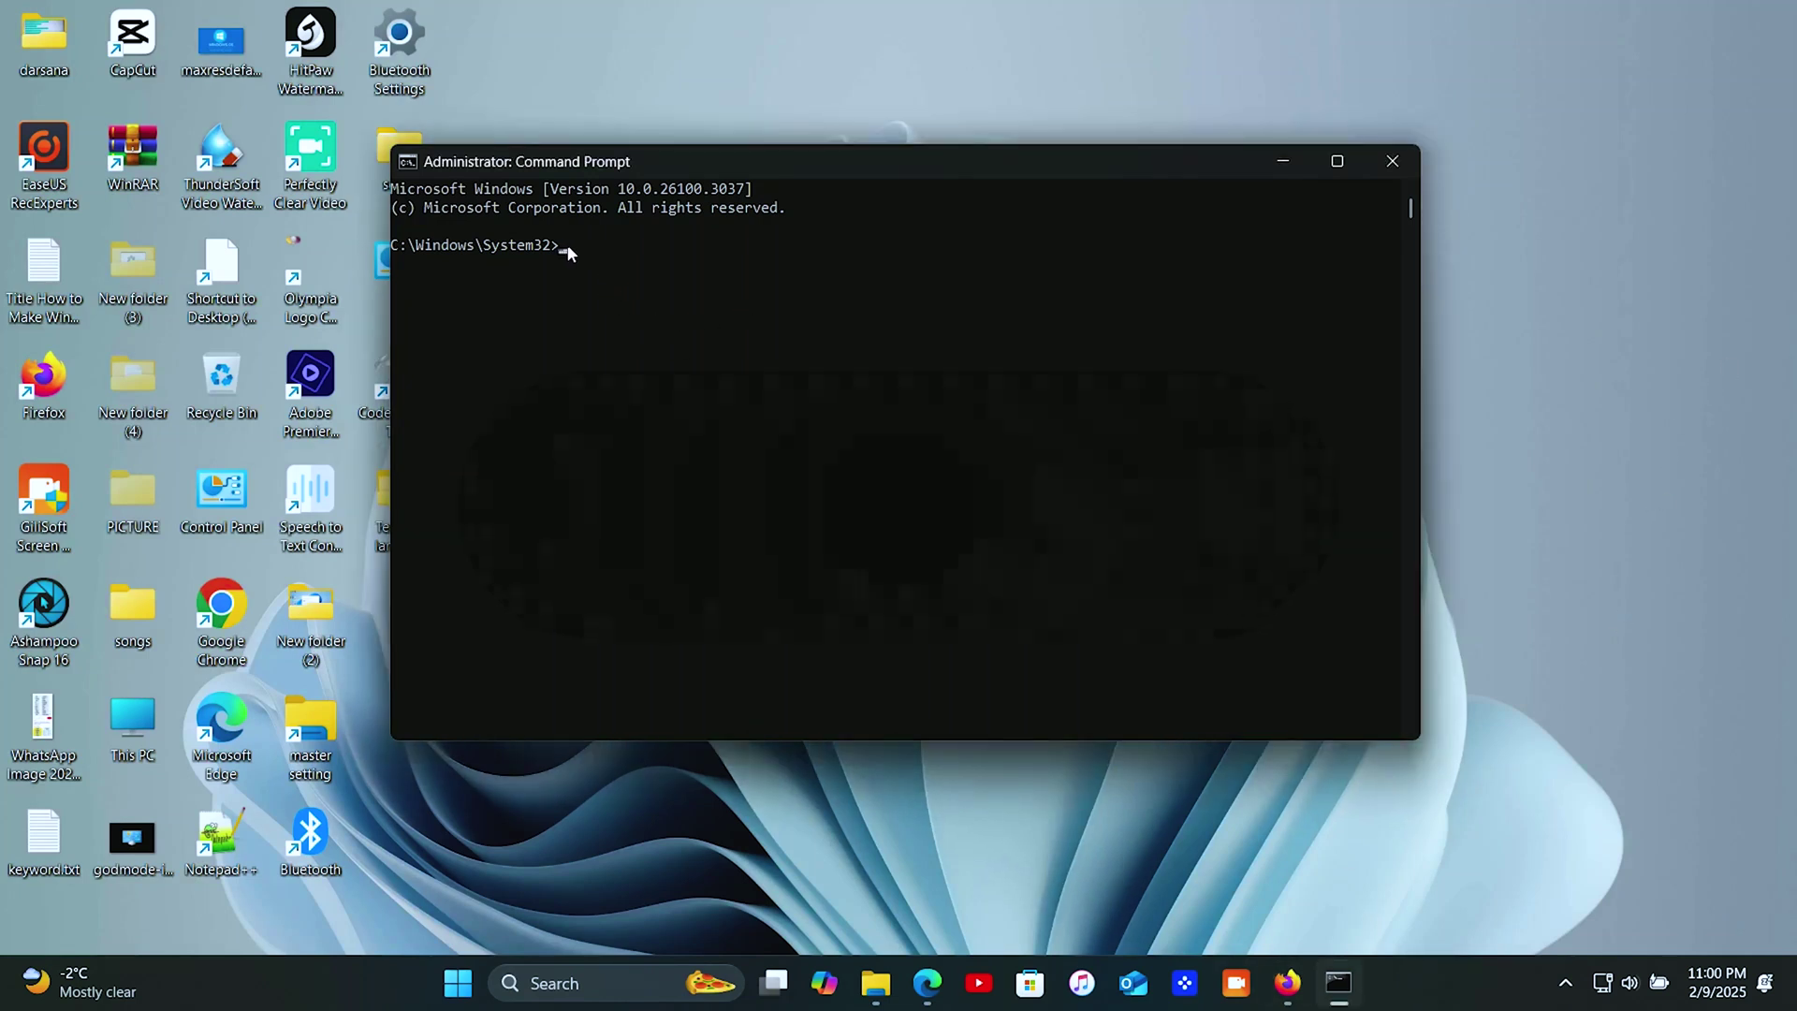
key(Return)
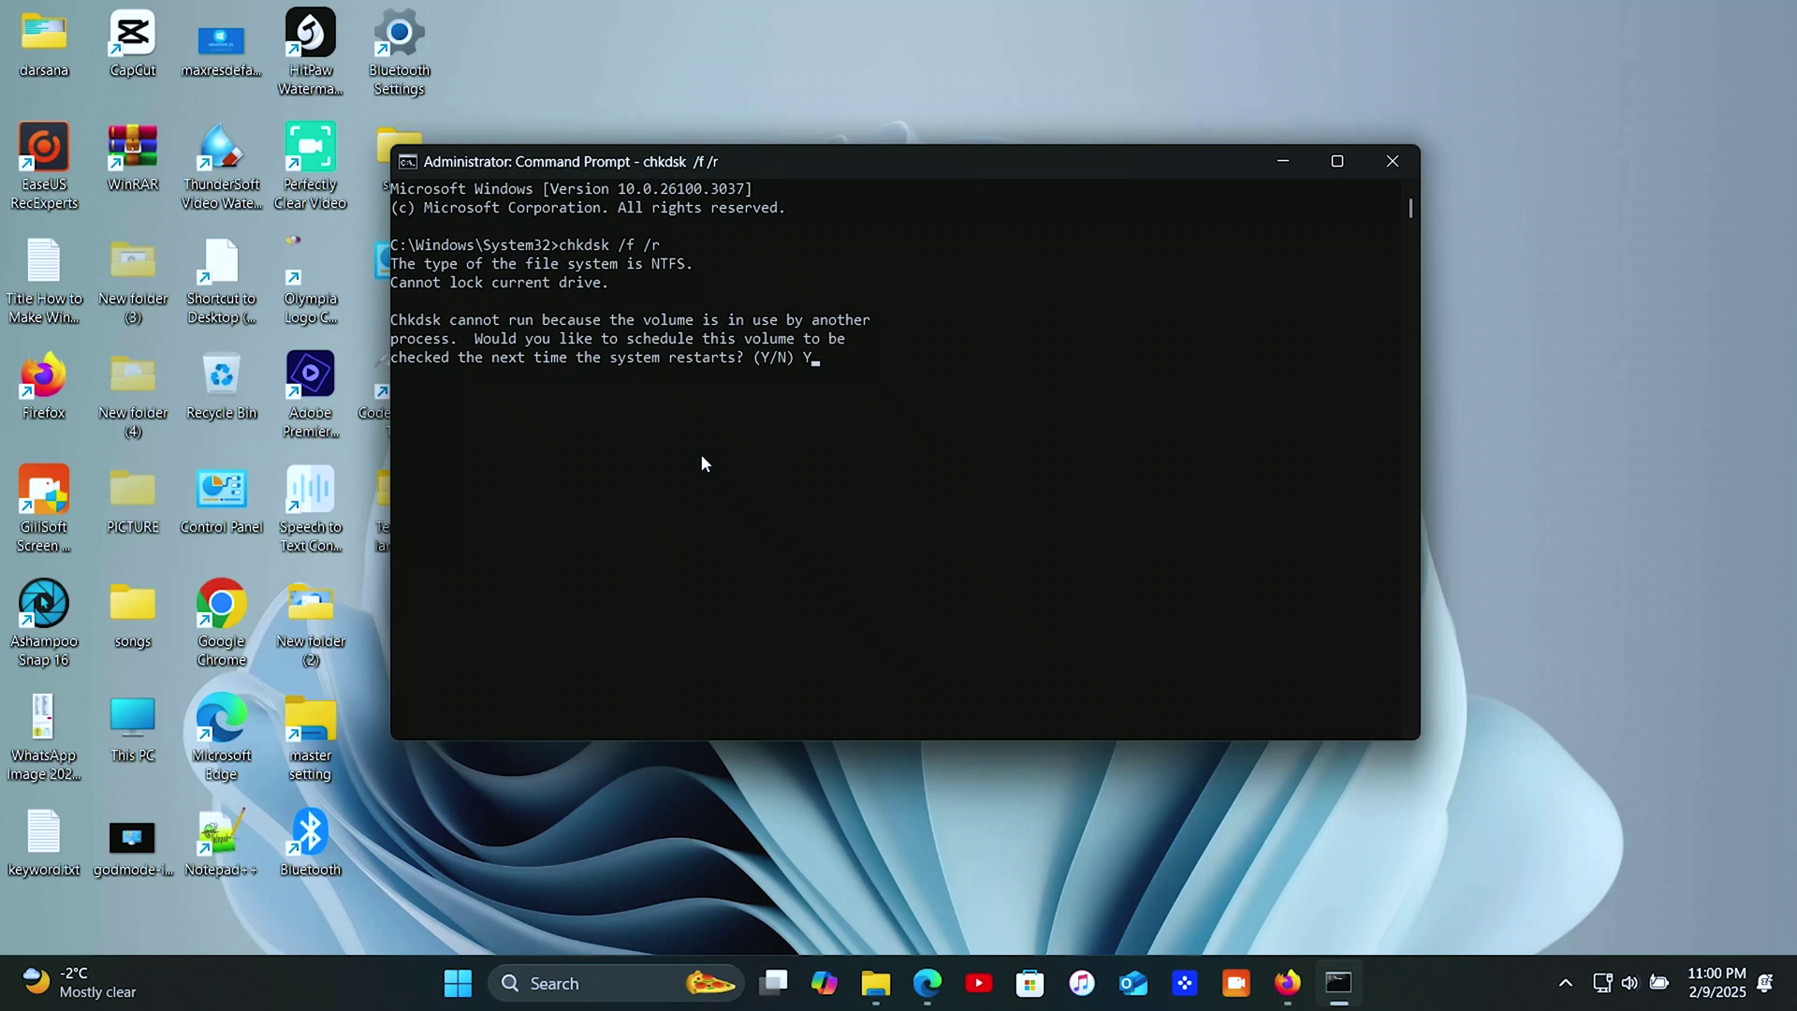
key(Return)
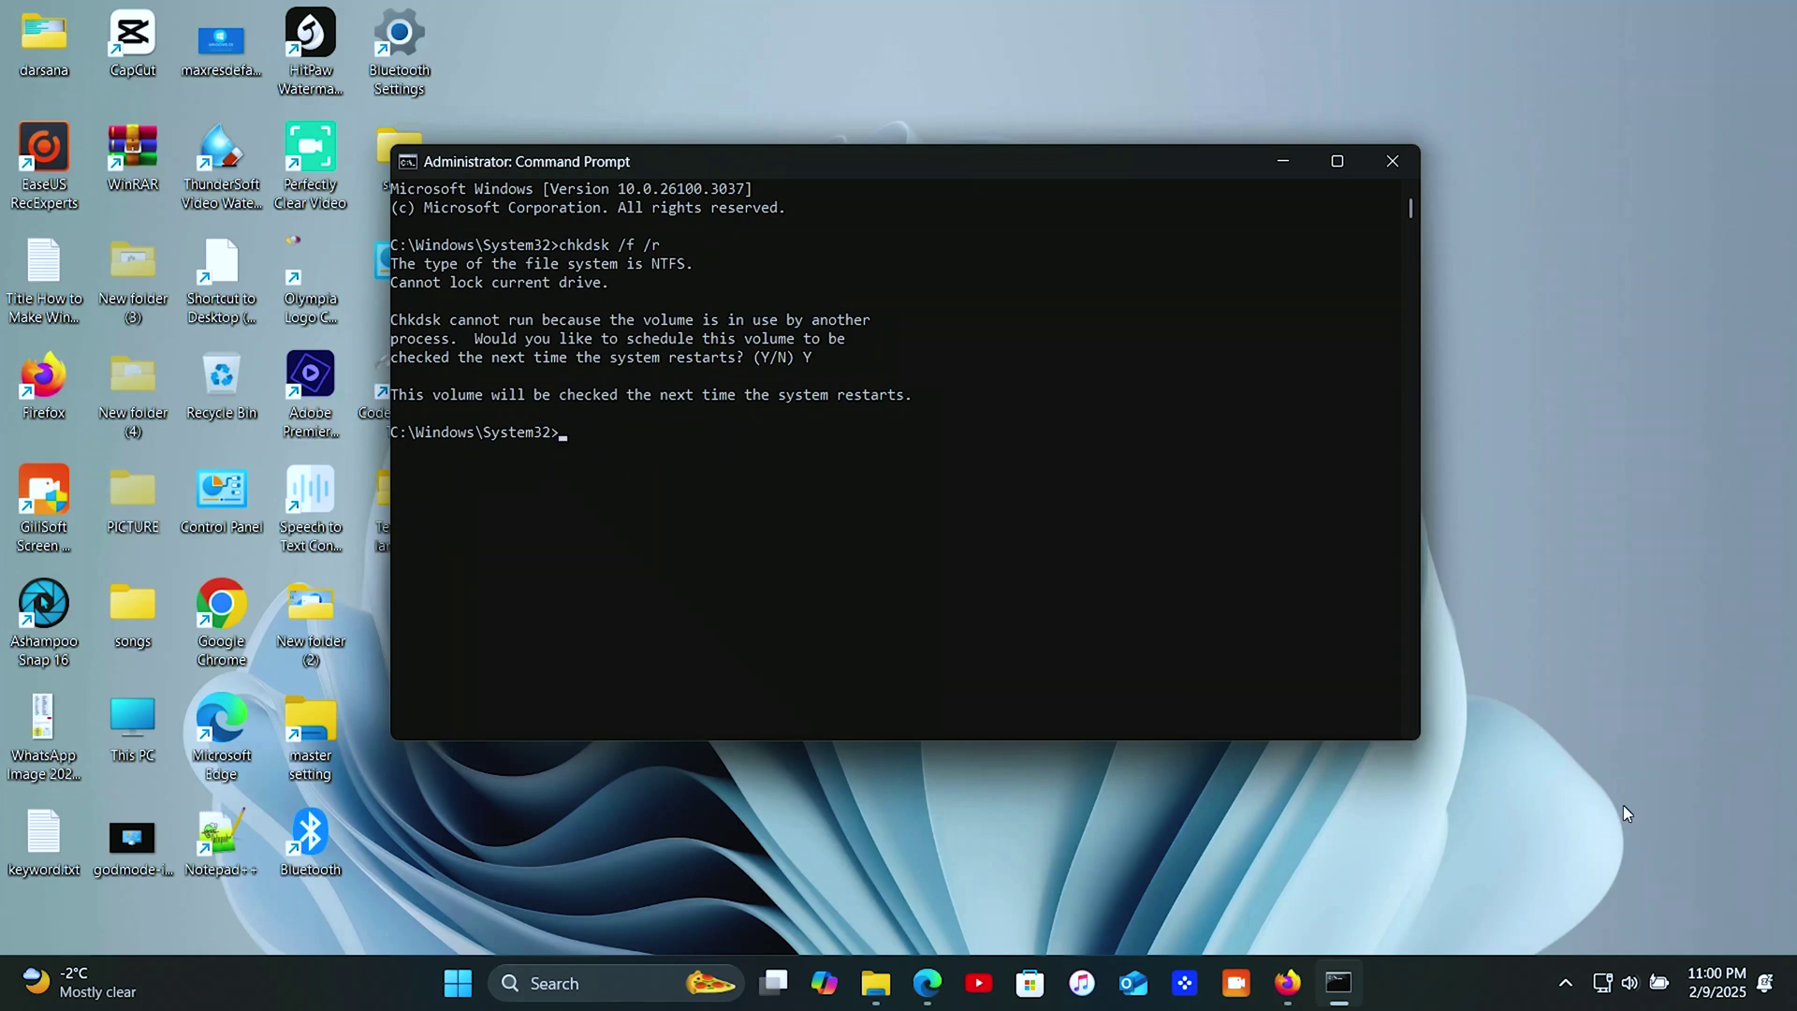
click(1721, 923)
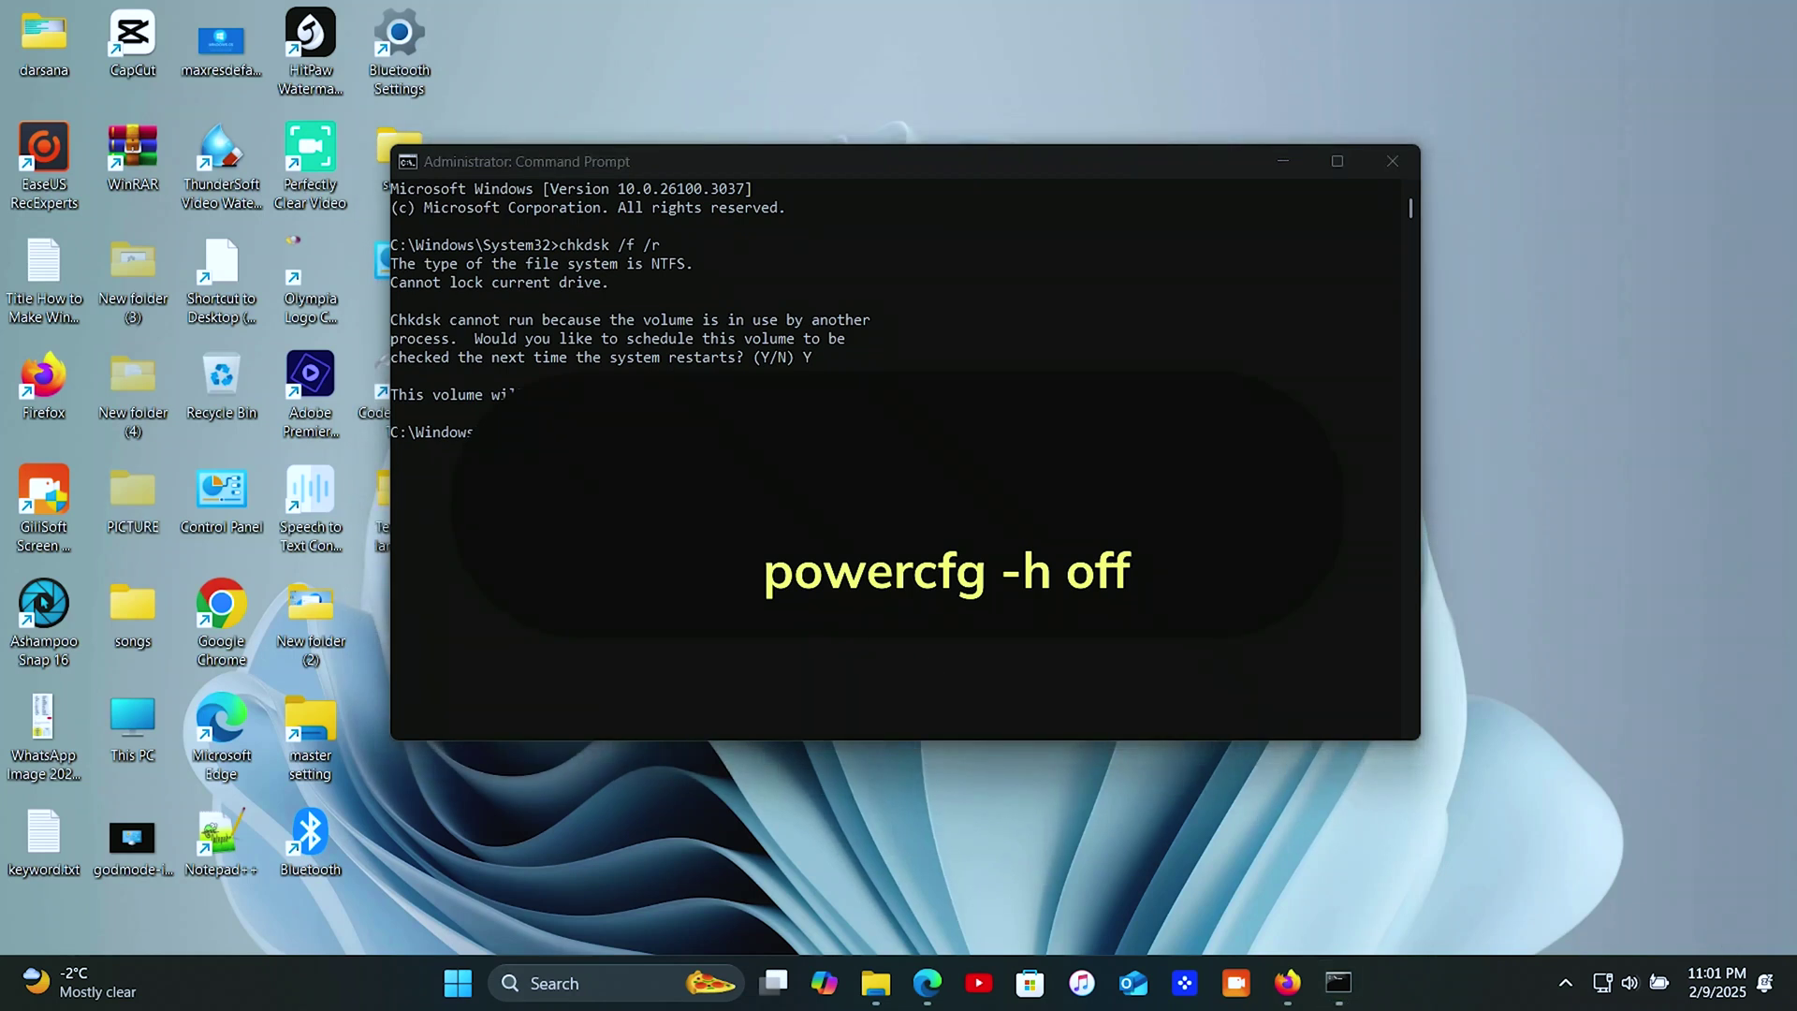
- Turn hibernation off with powercfg -h off, then flush the DNS cache with ipconfig /flushdns
key(alt+Tab)
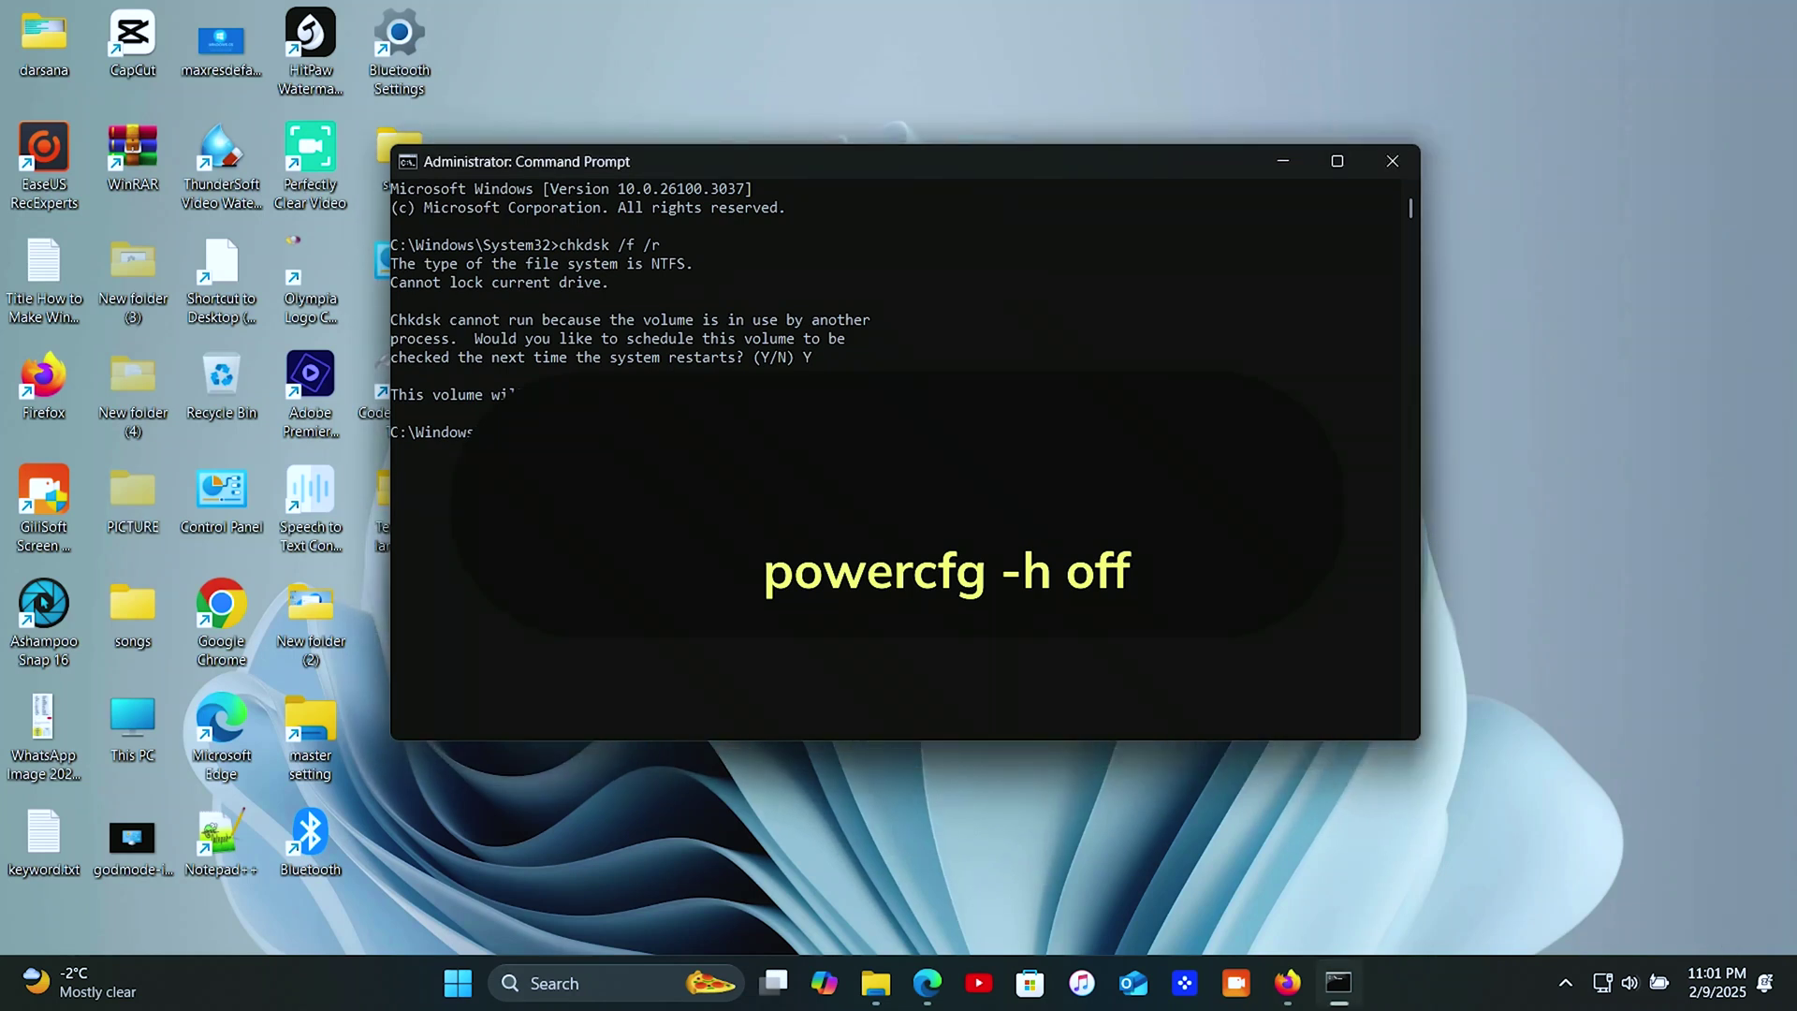
key(Return)
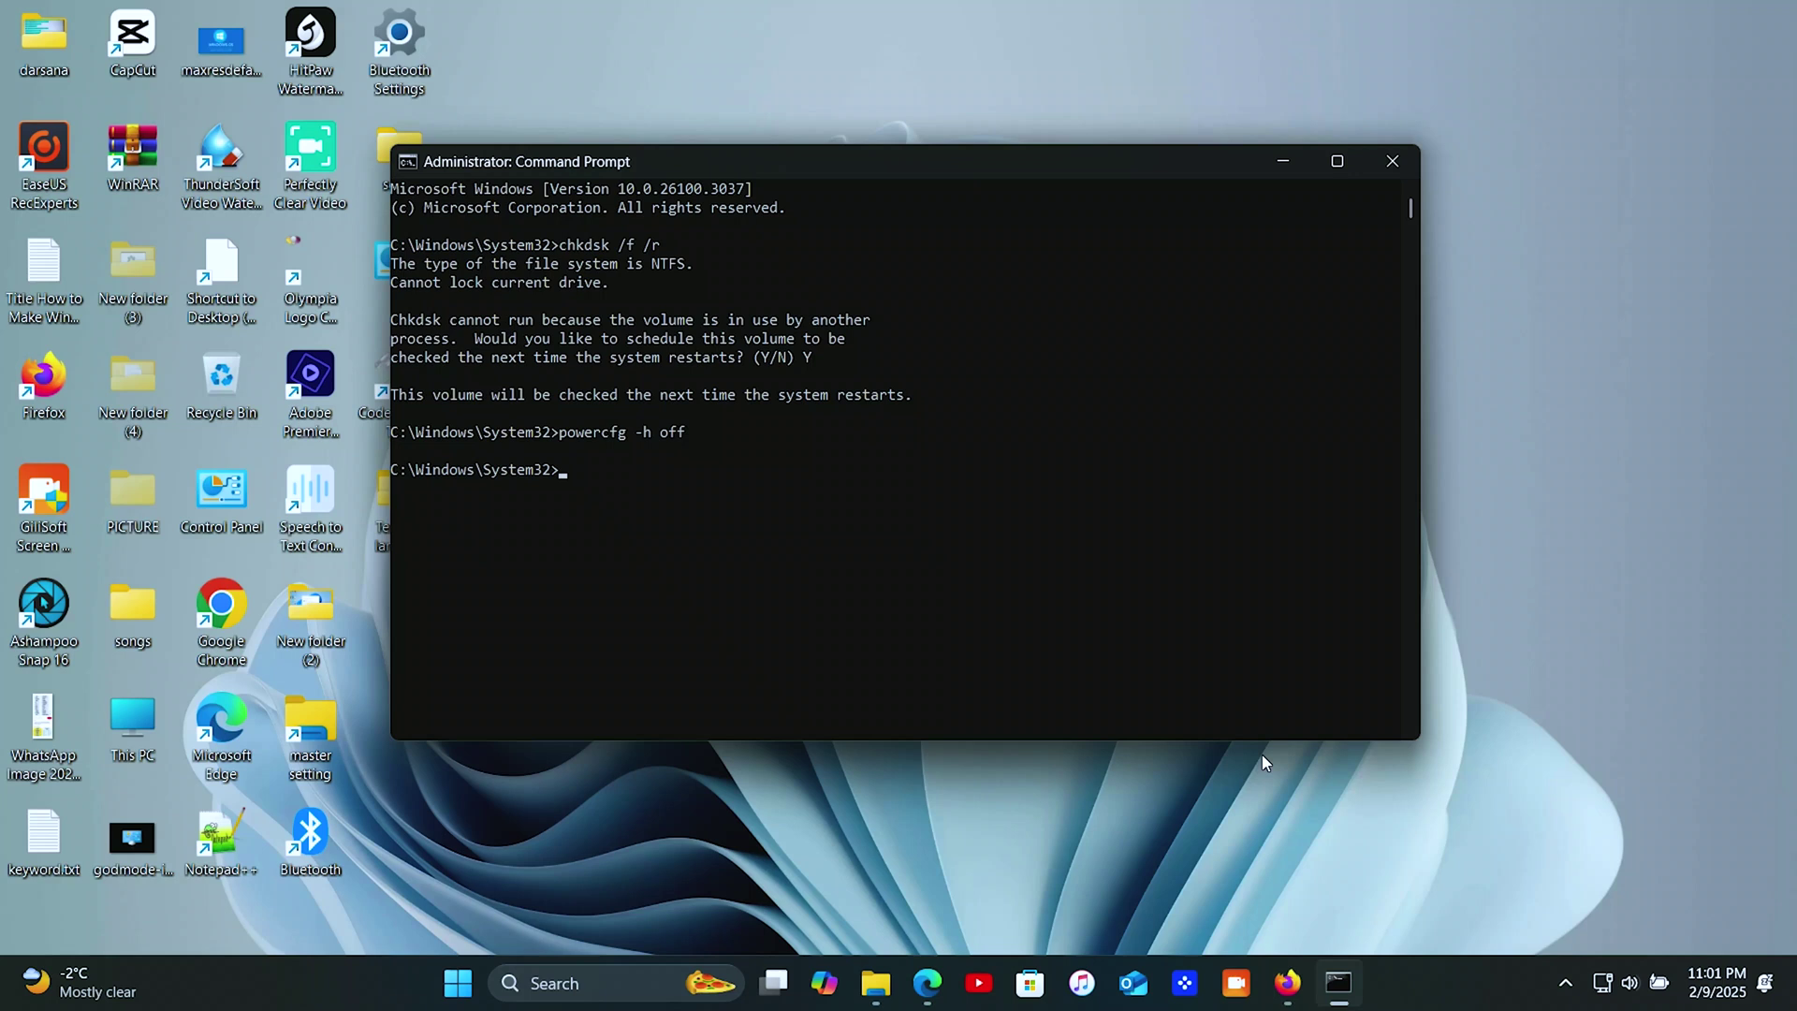
click(1728, 909)
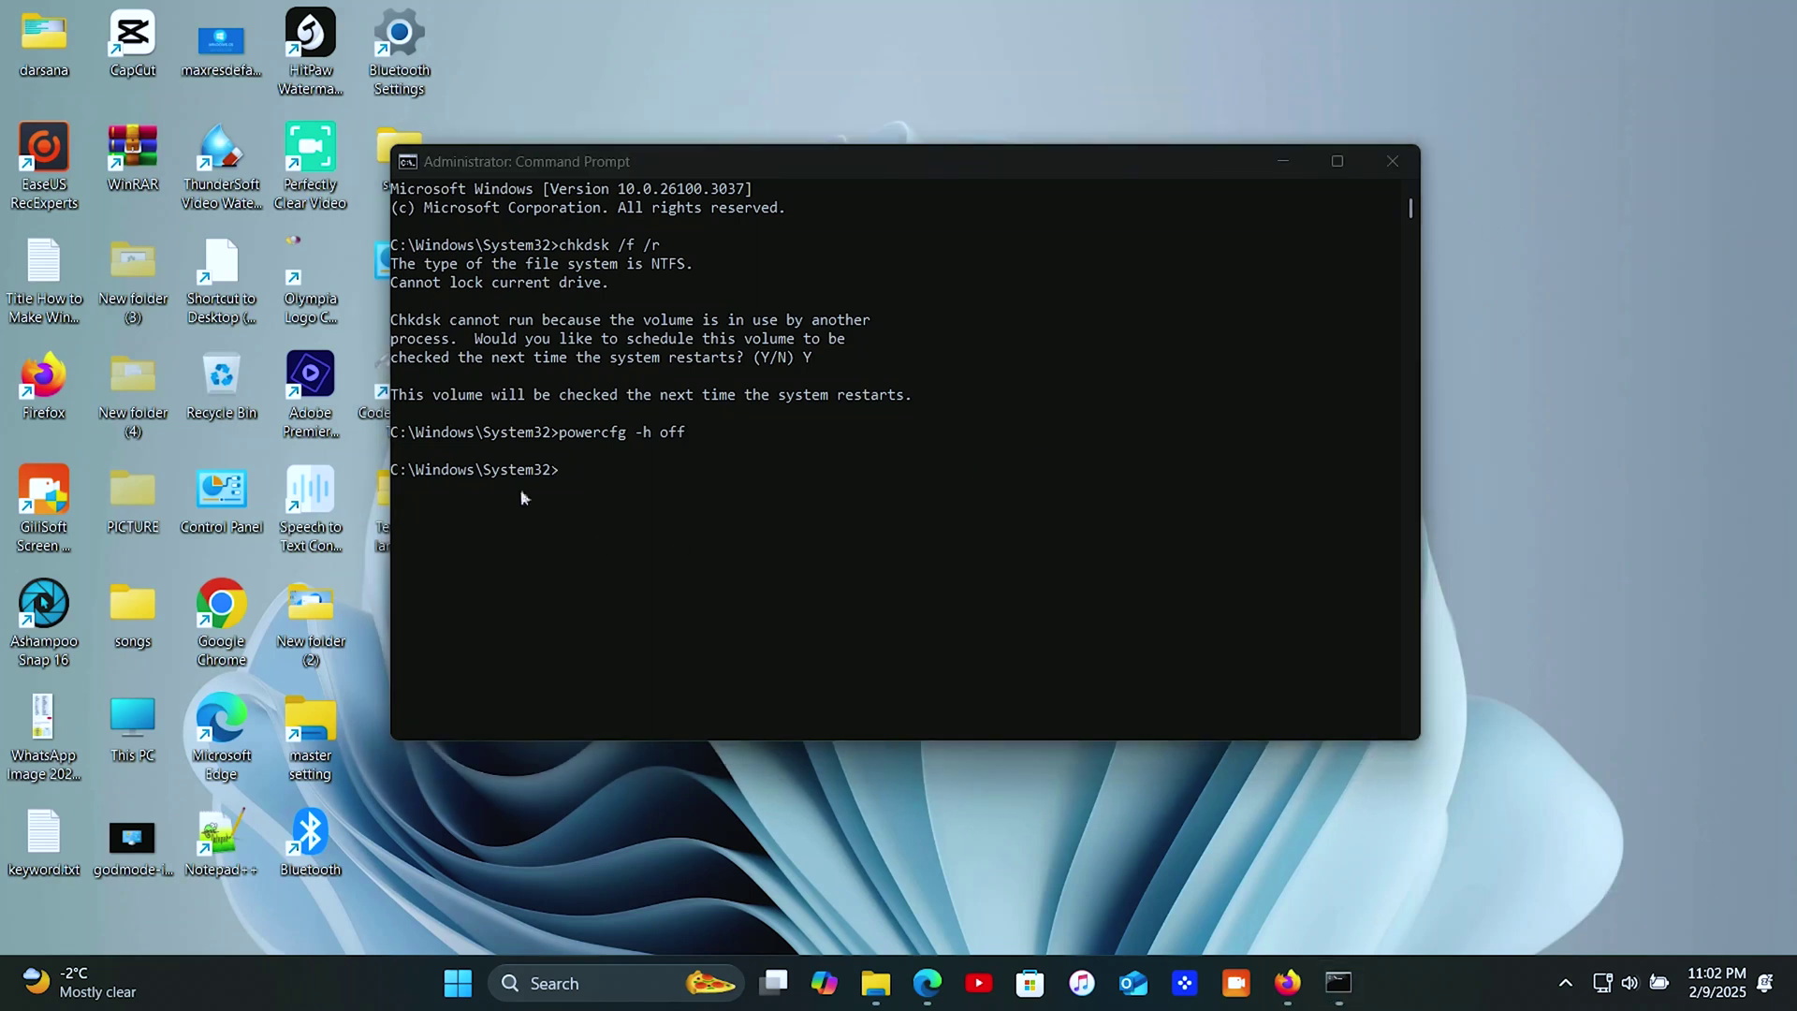
click(576, 473)
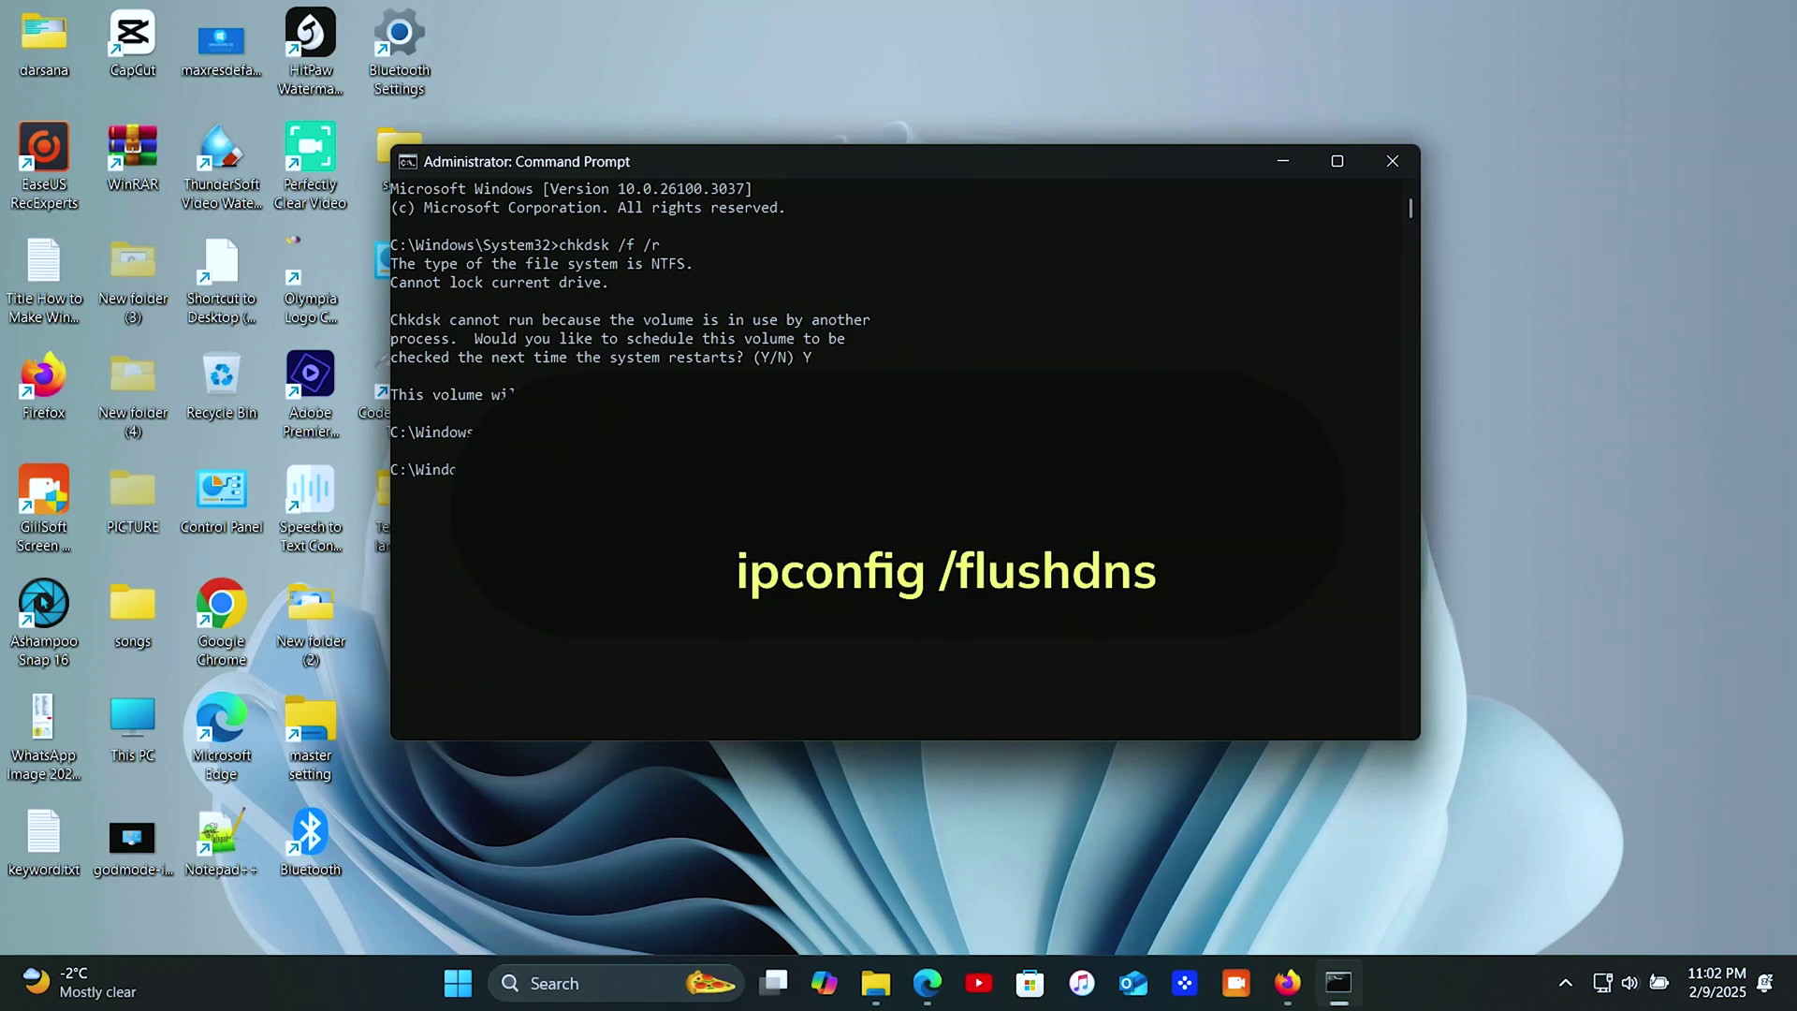
key(Return)
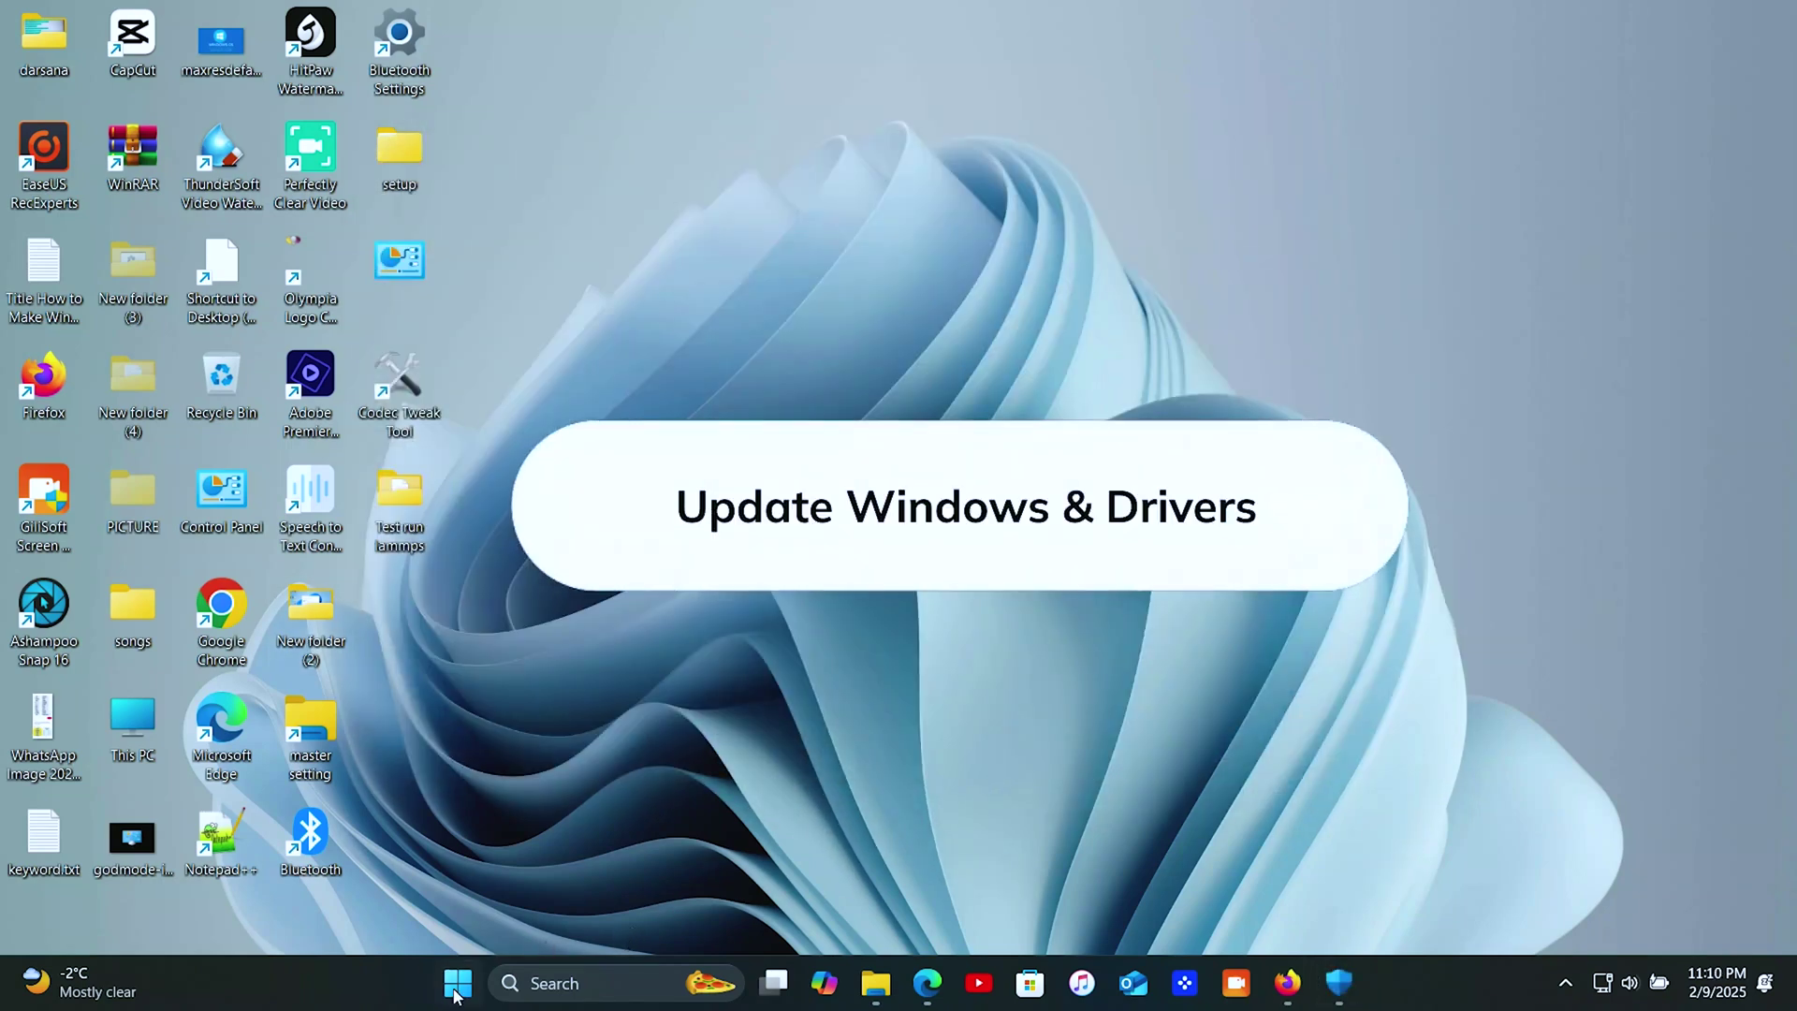
- Check for updates in Settings > Windows Update, confirm the PC is up to date, then minimize Settings
click(455, 991)
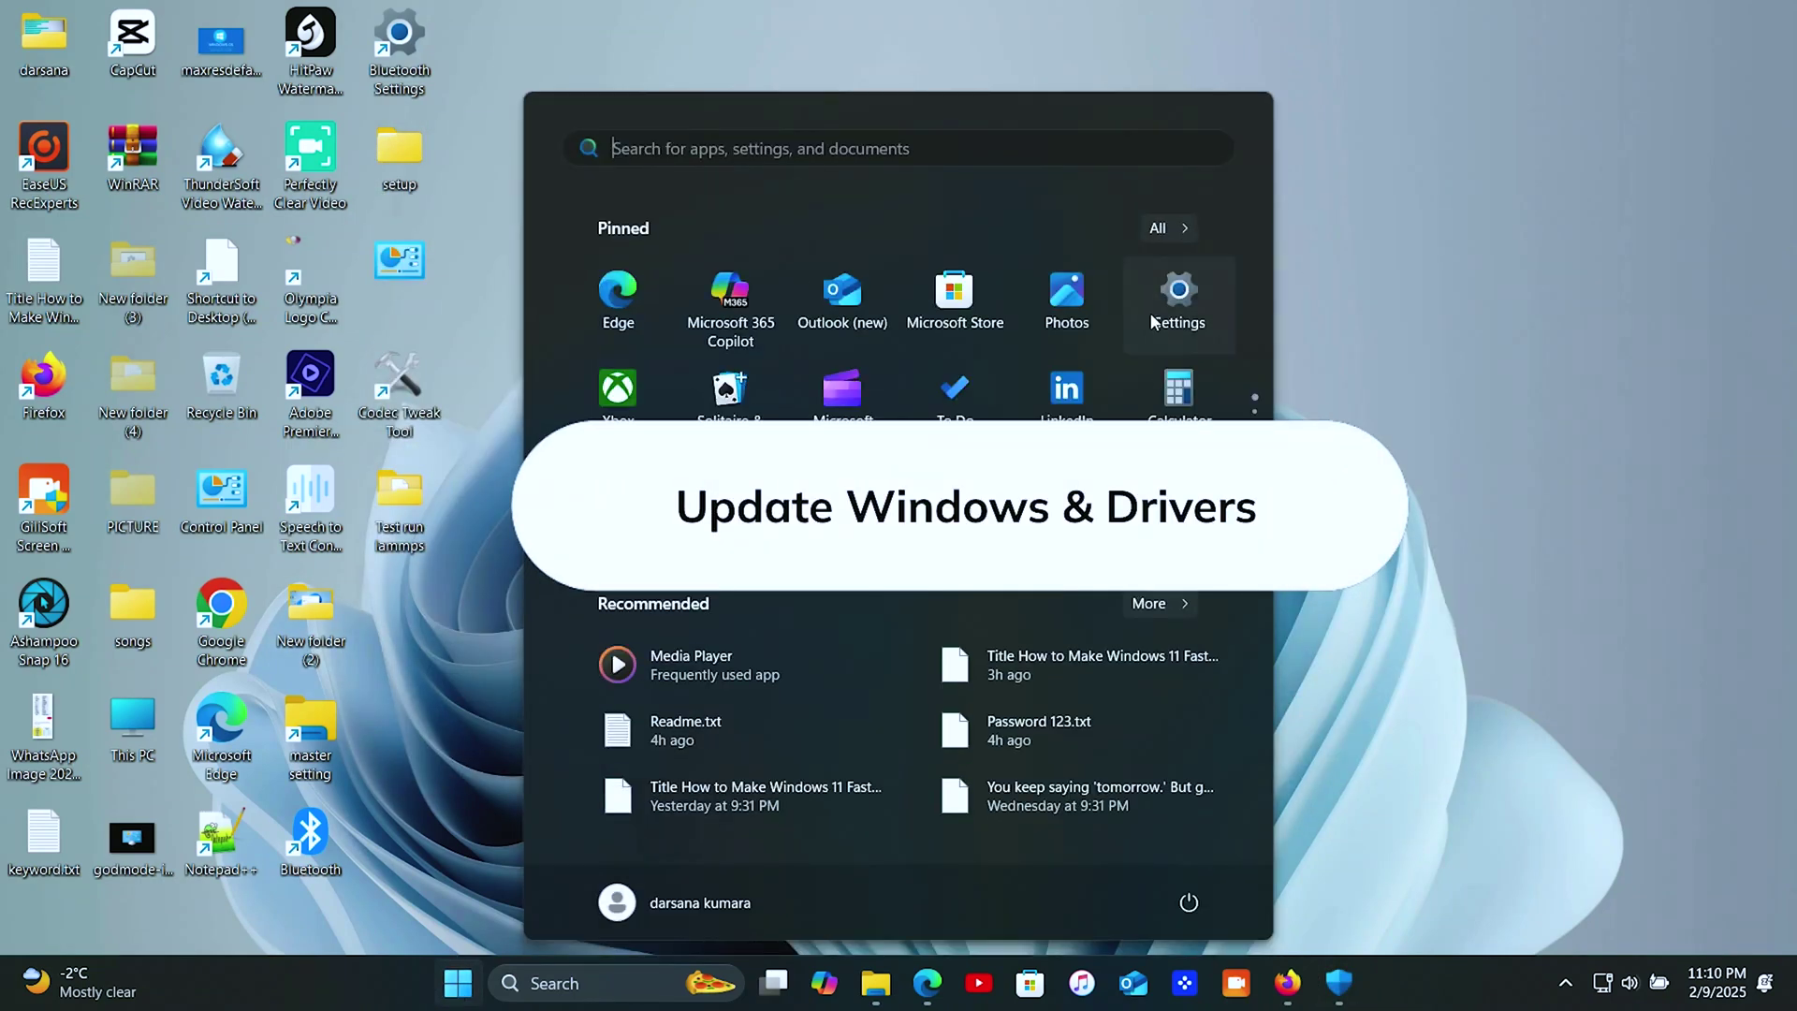
click(1146, 324)
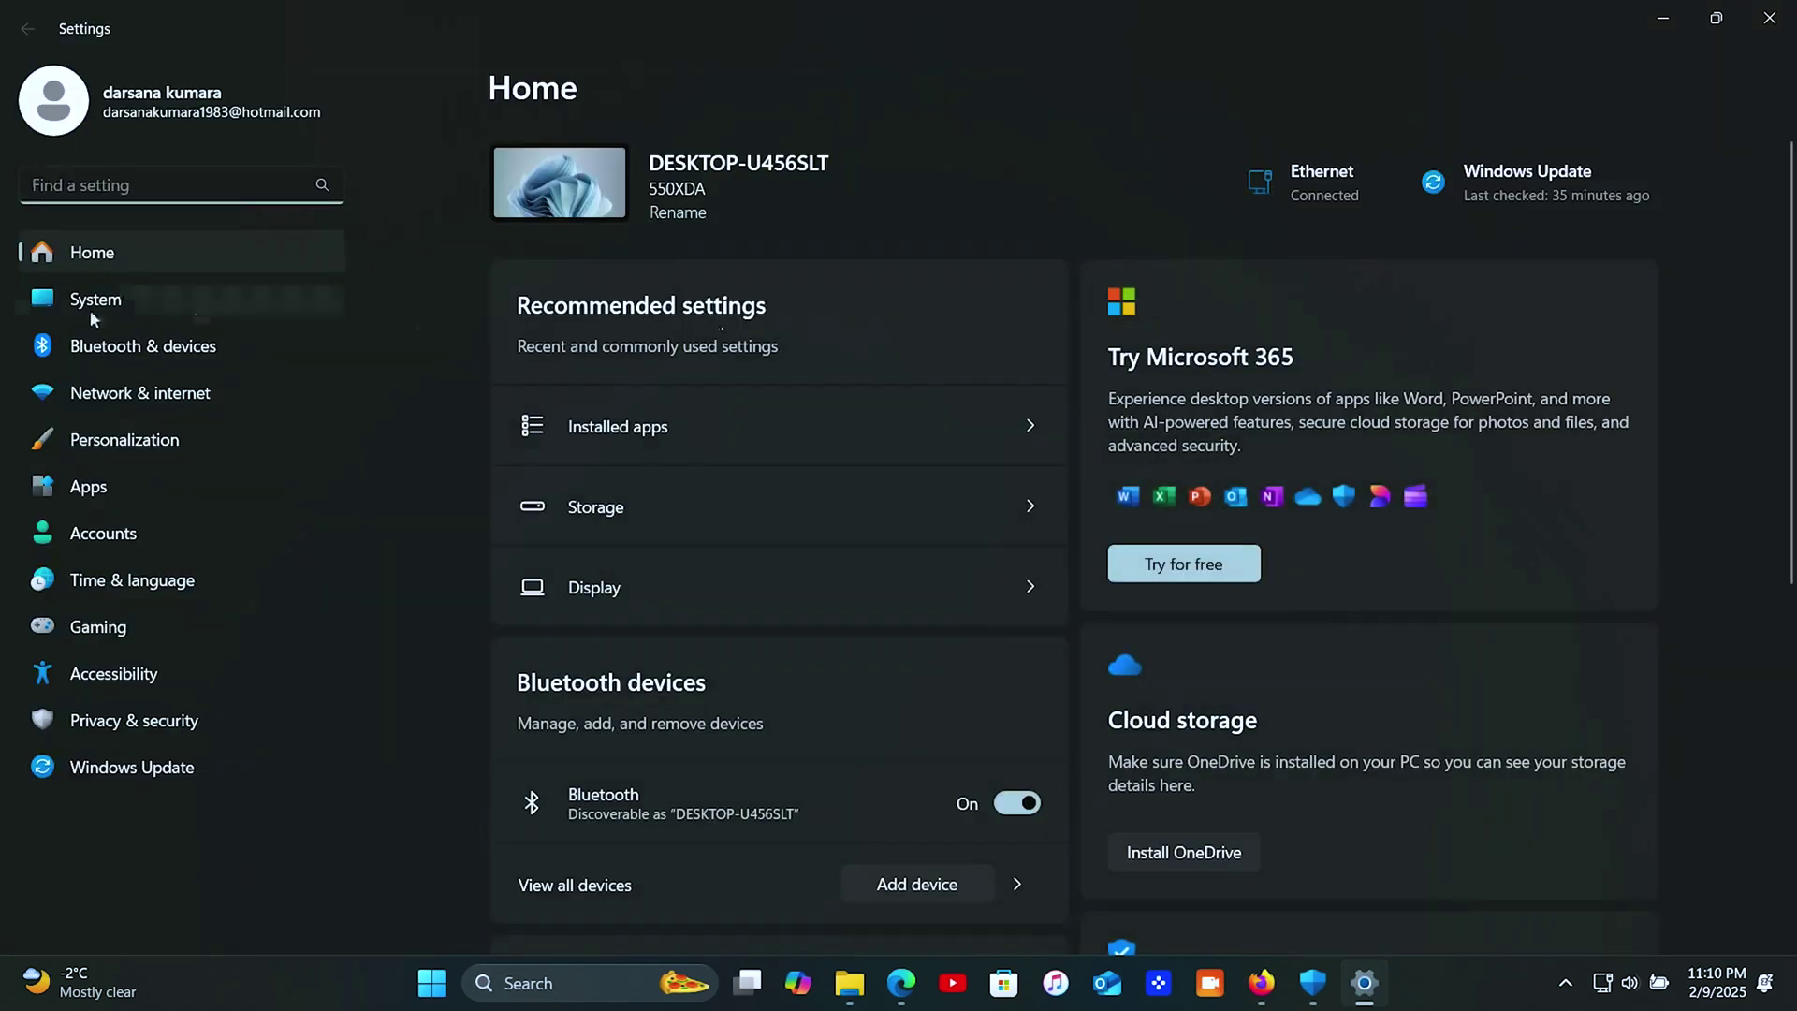
click(131, 304)
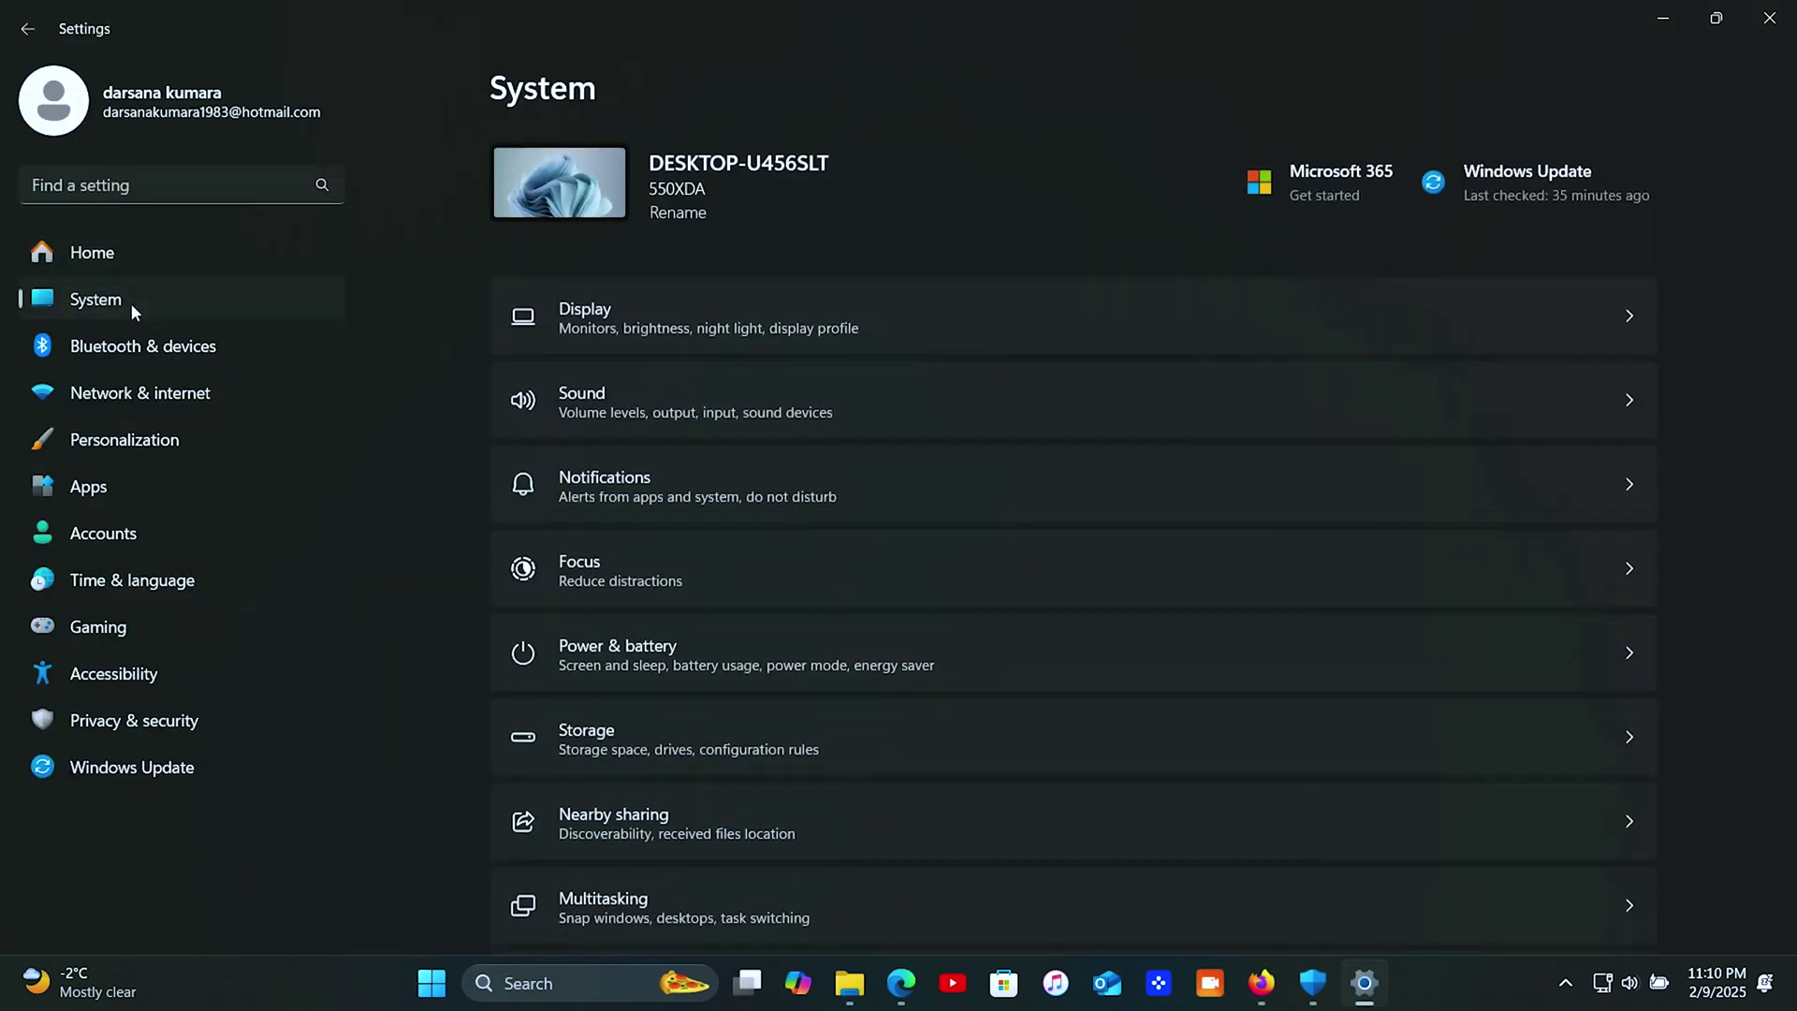
click(138, 763)
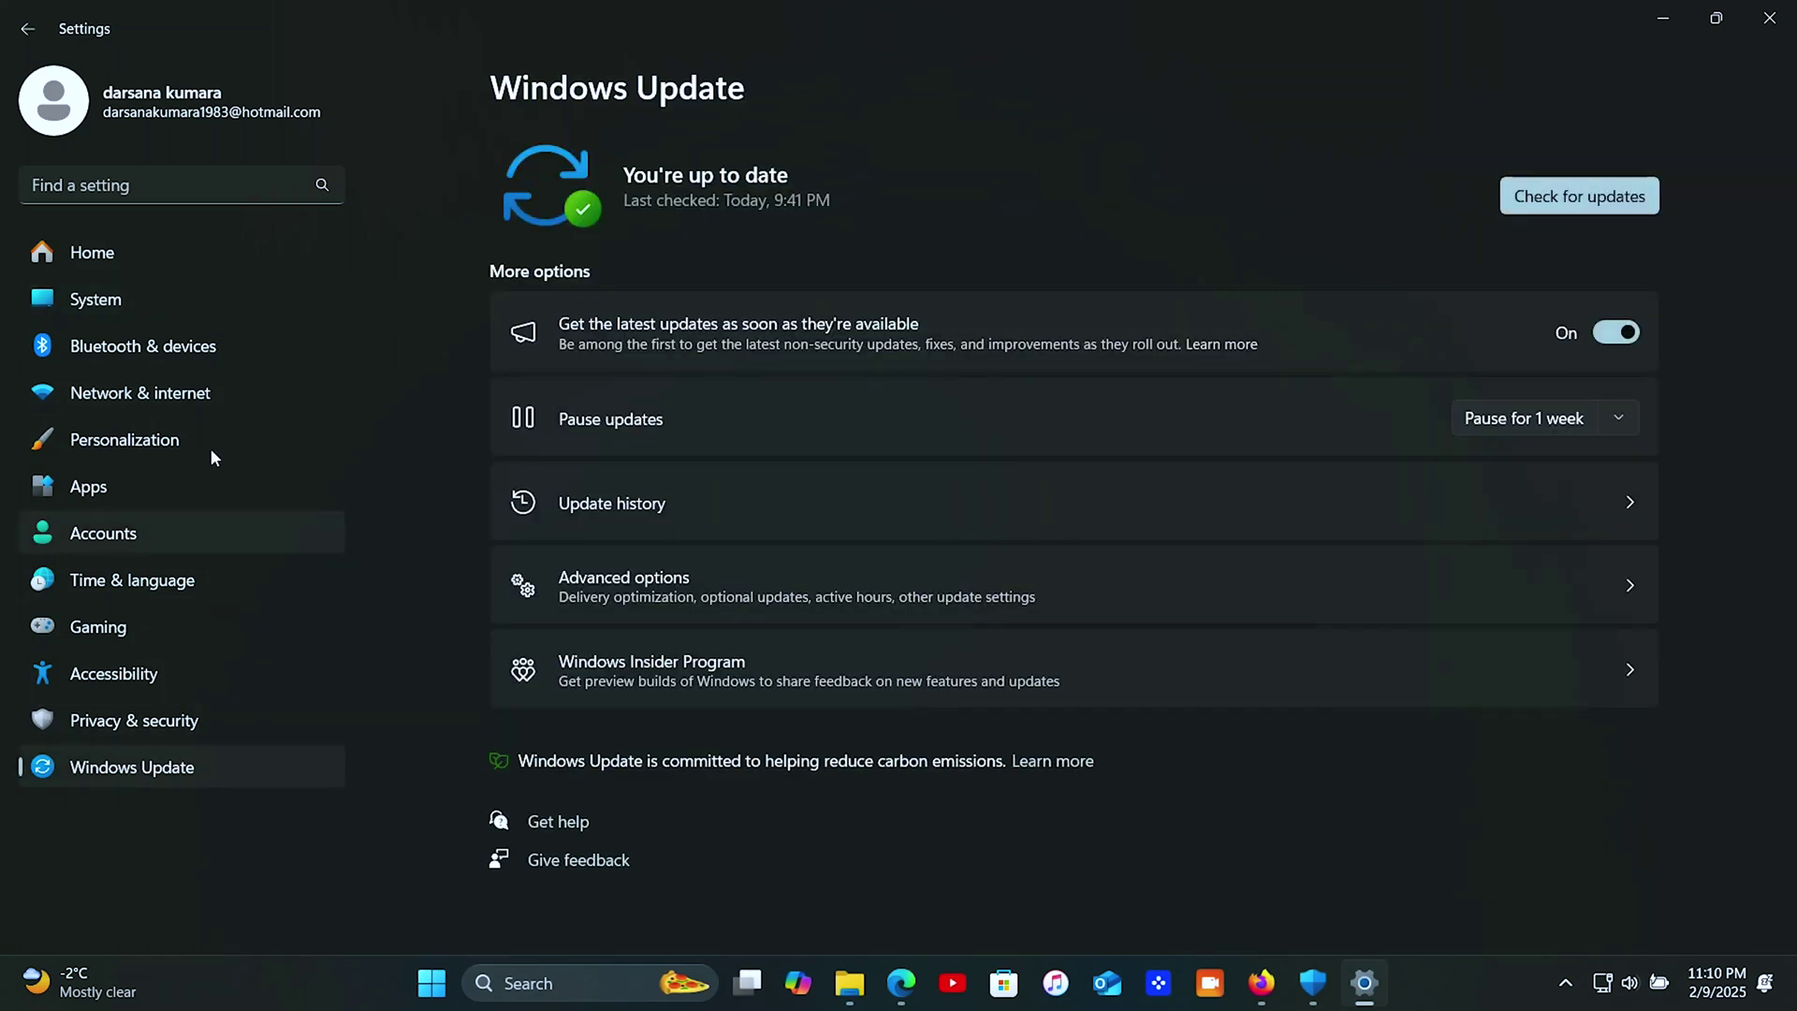
click(1593, 204)
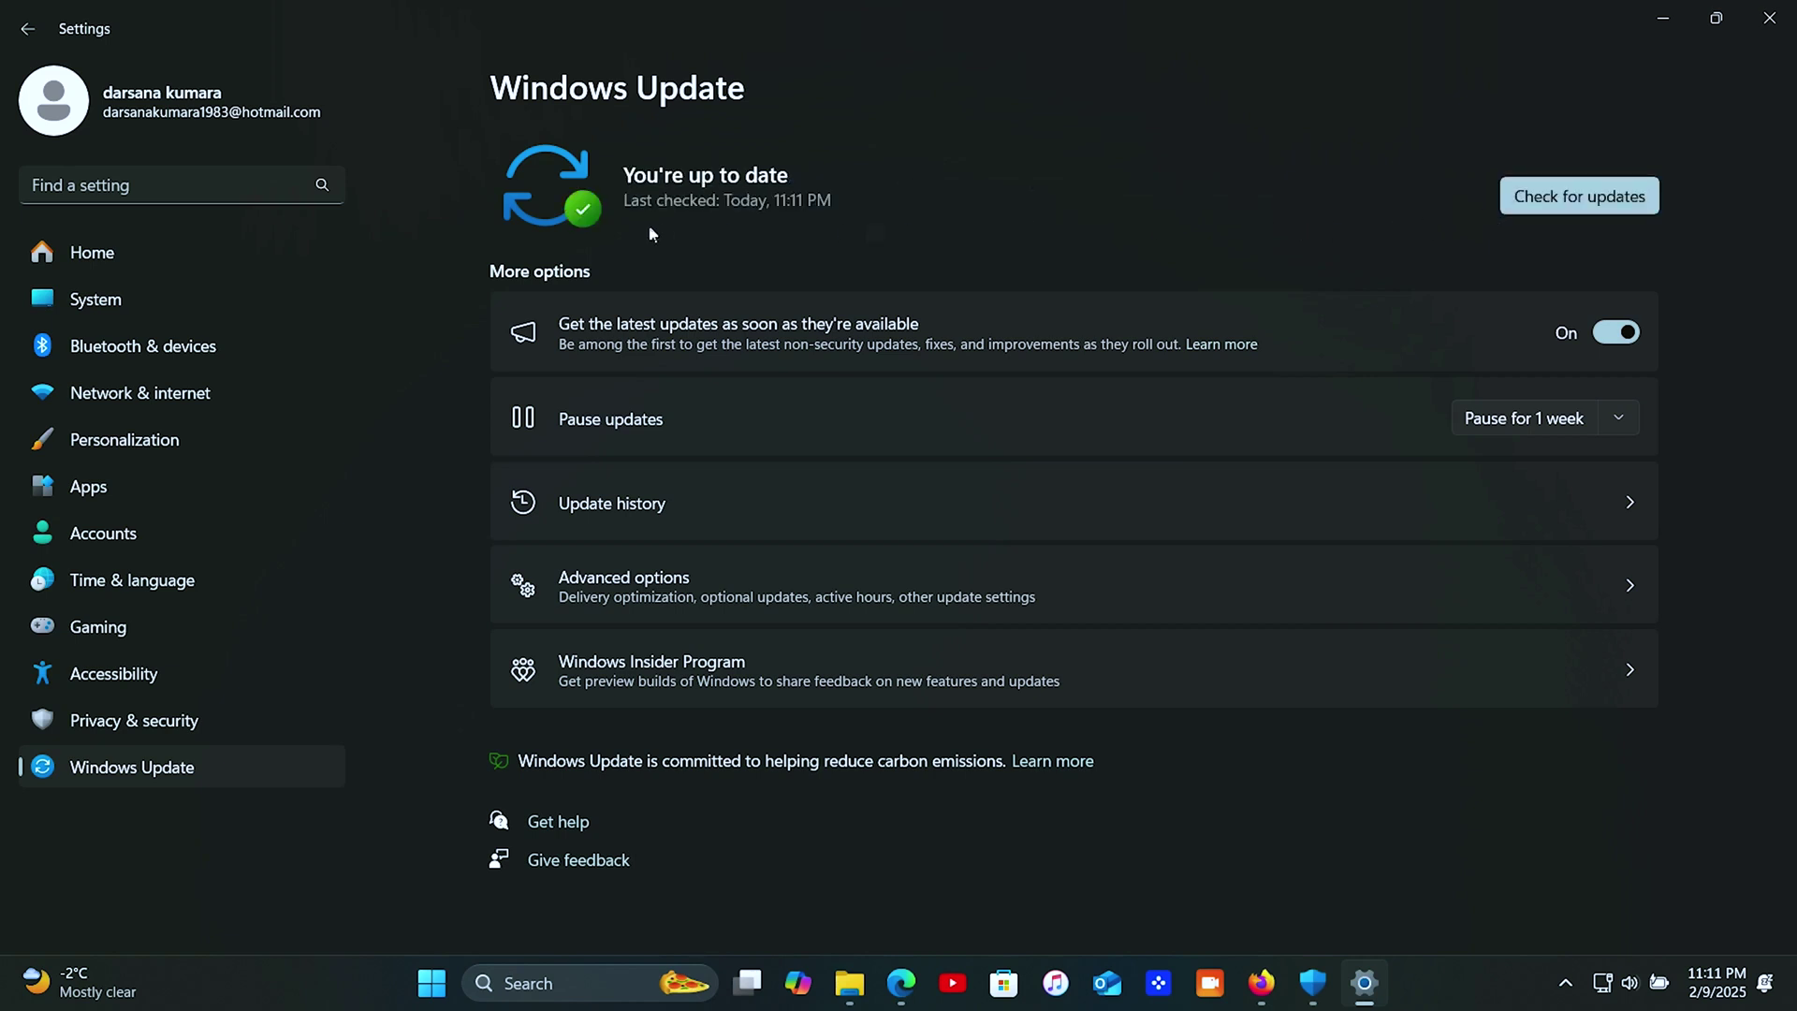
key(super+d)
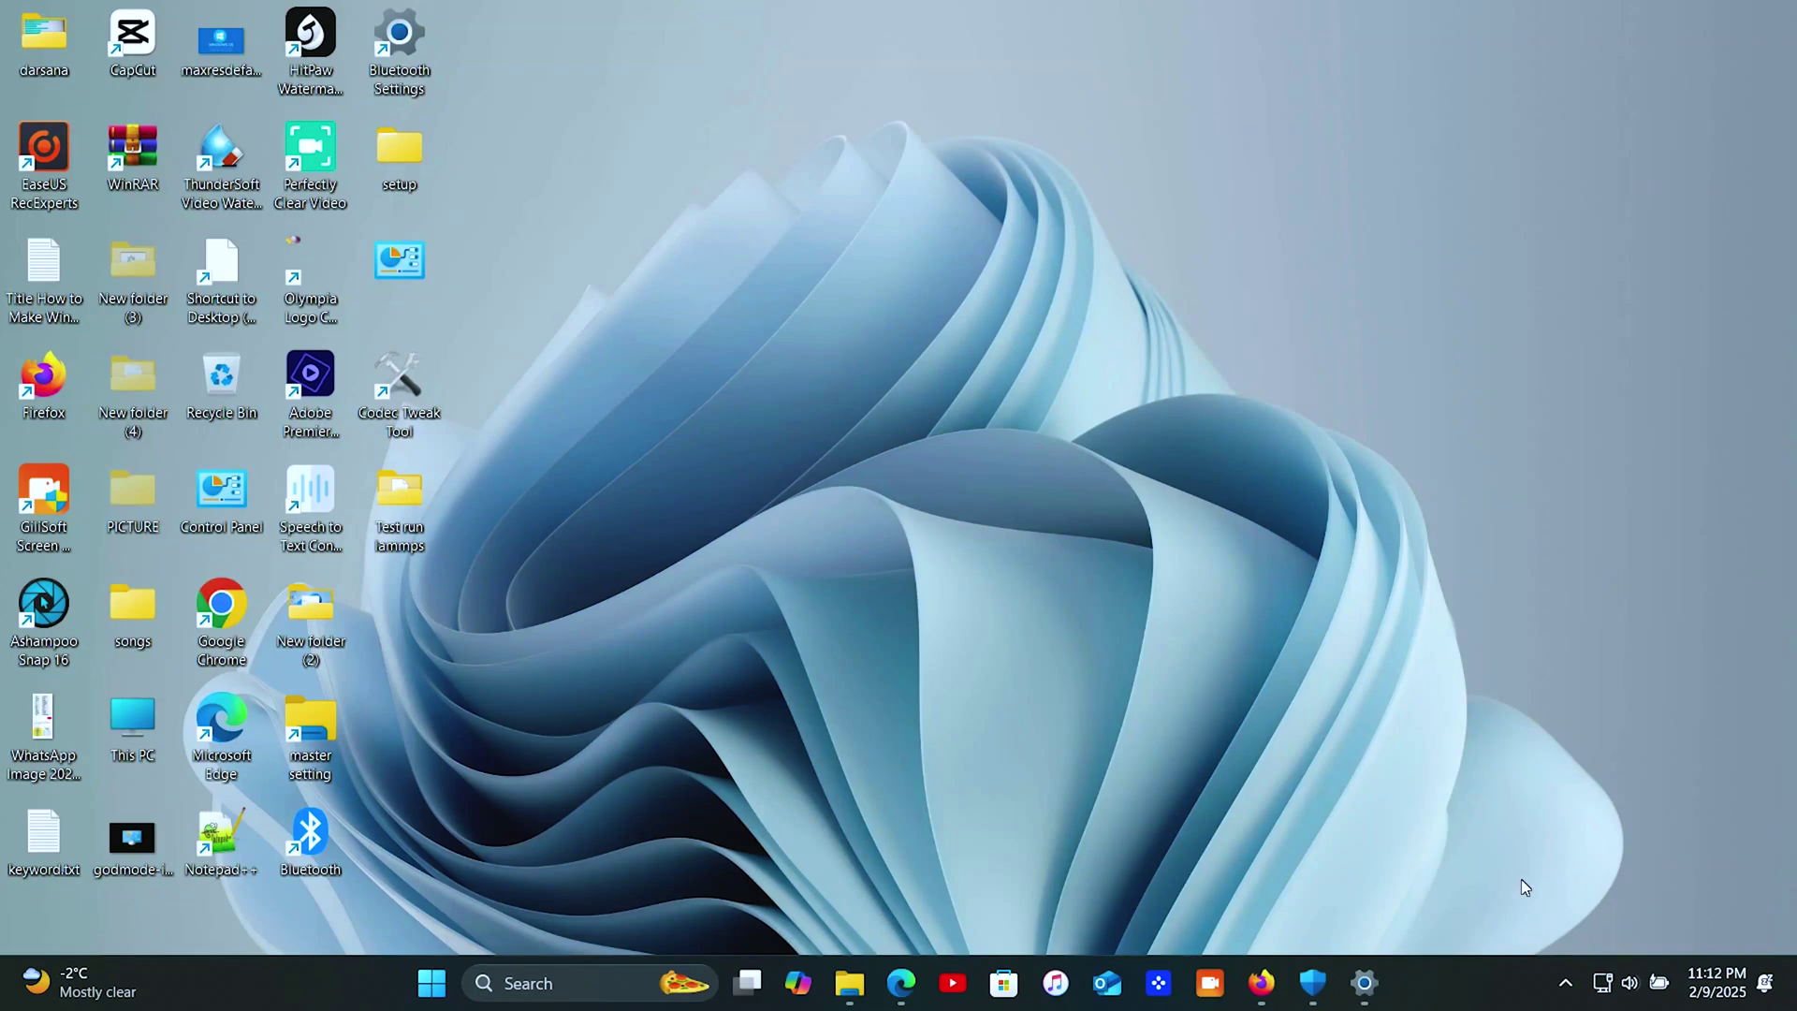
- In Intel Driver & Support Assistant, acknowledge the OEM warning and install all available driver updates
click(888, 990)
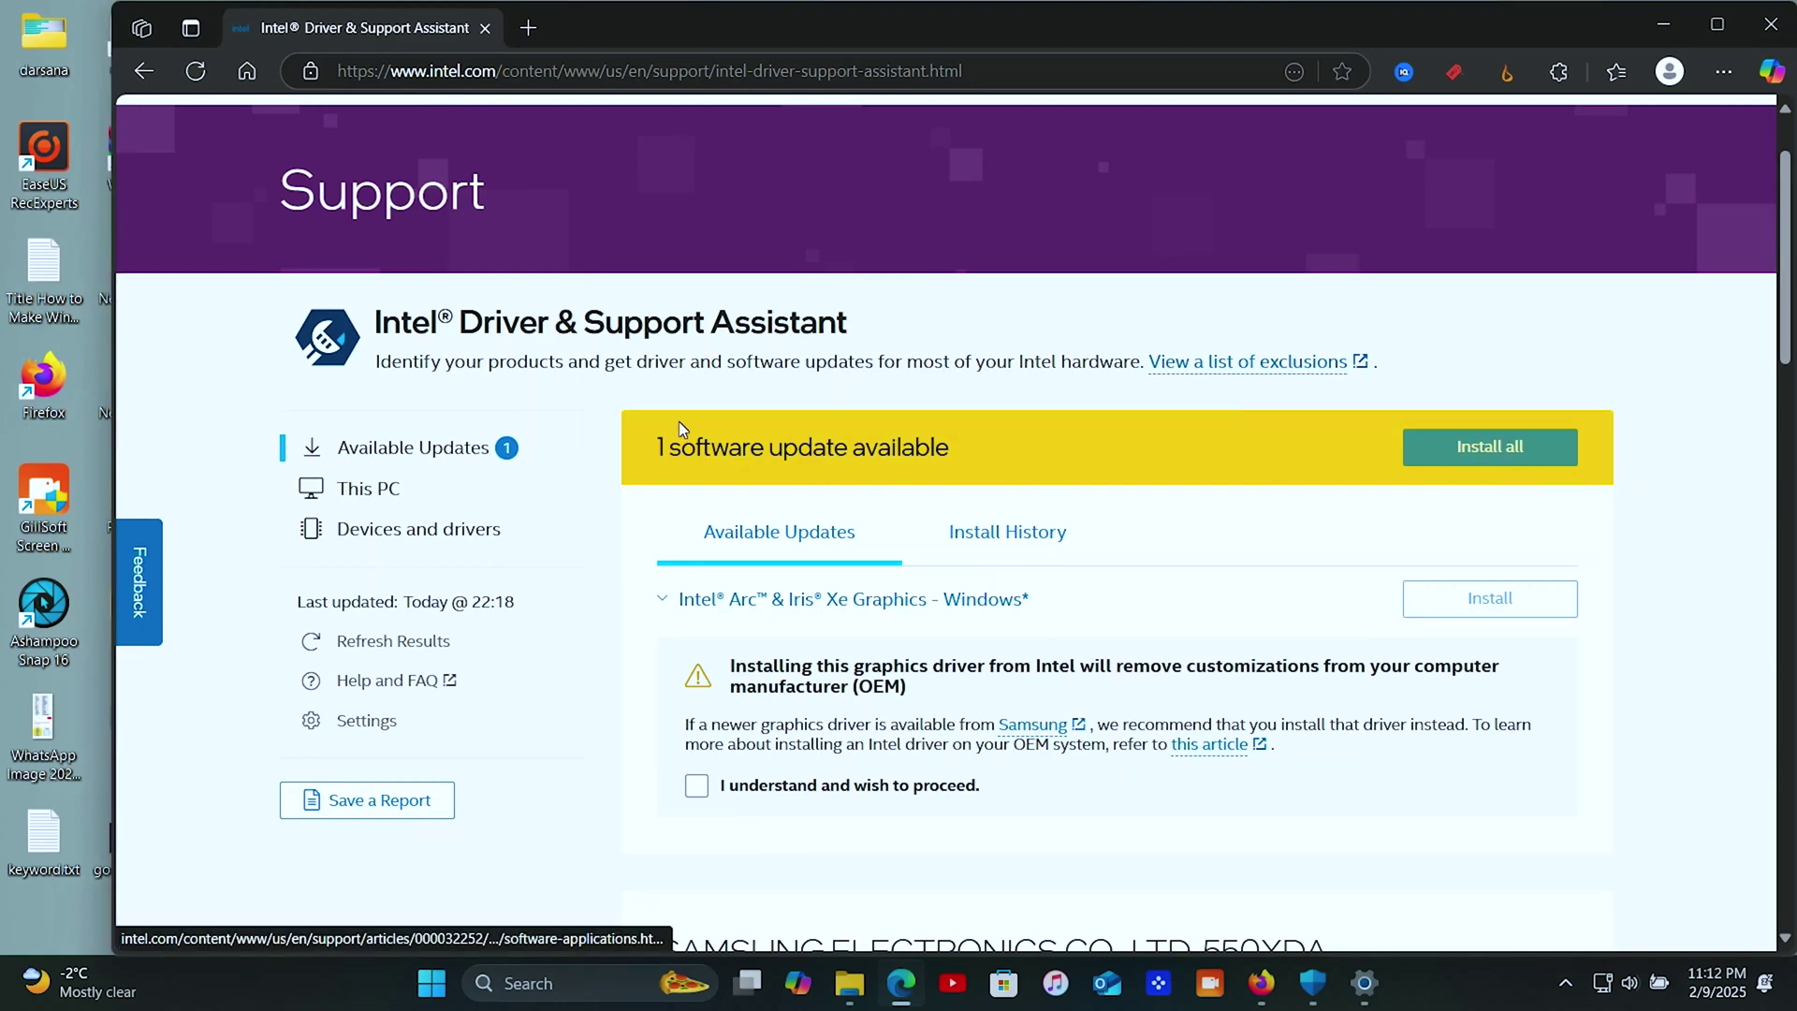
click(400, 500)
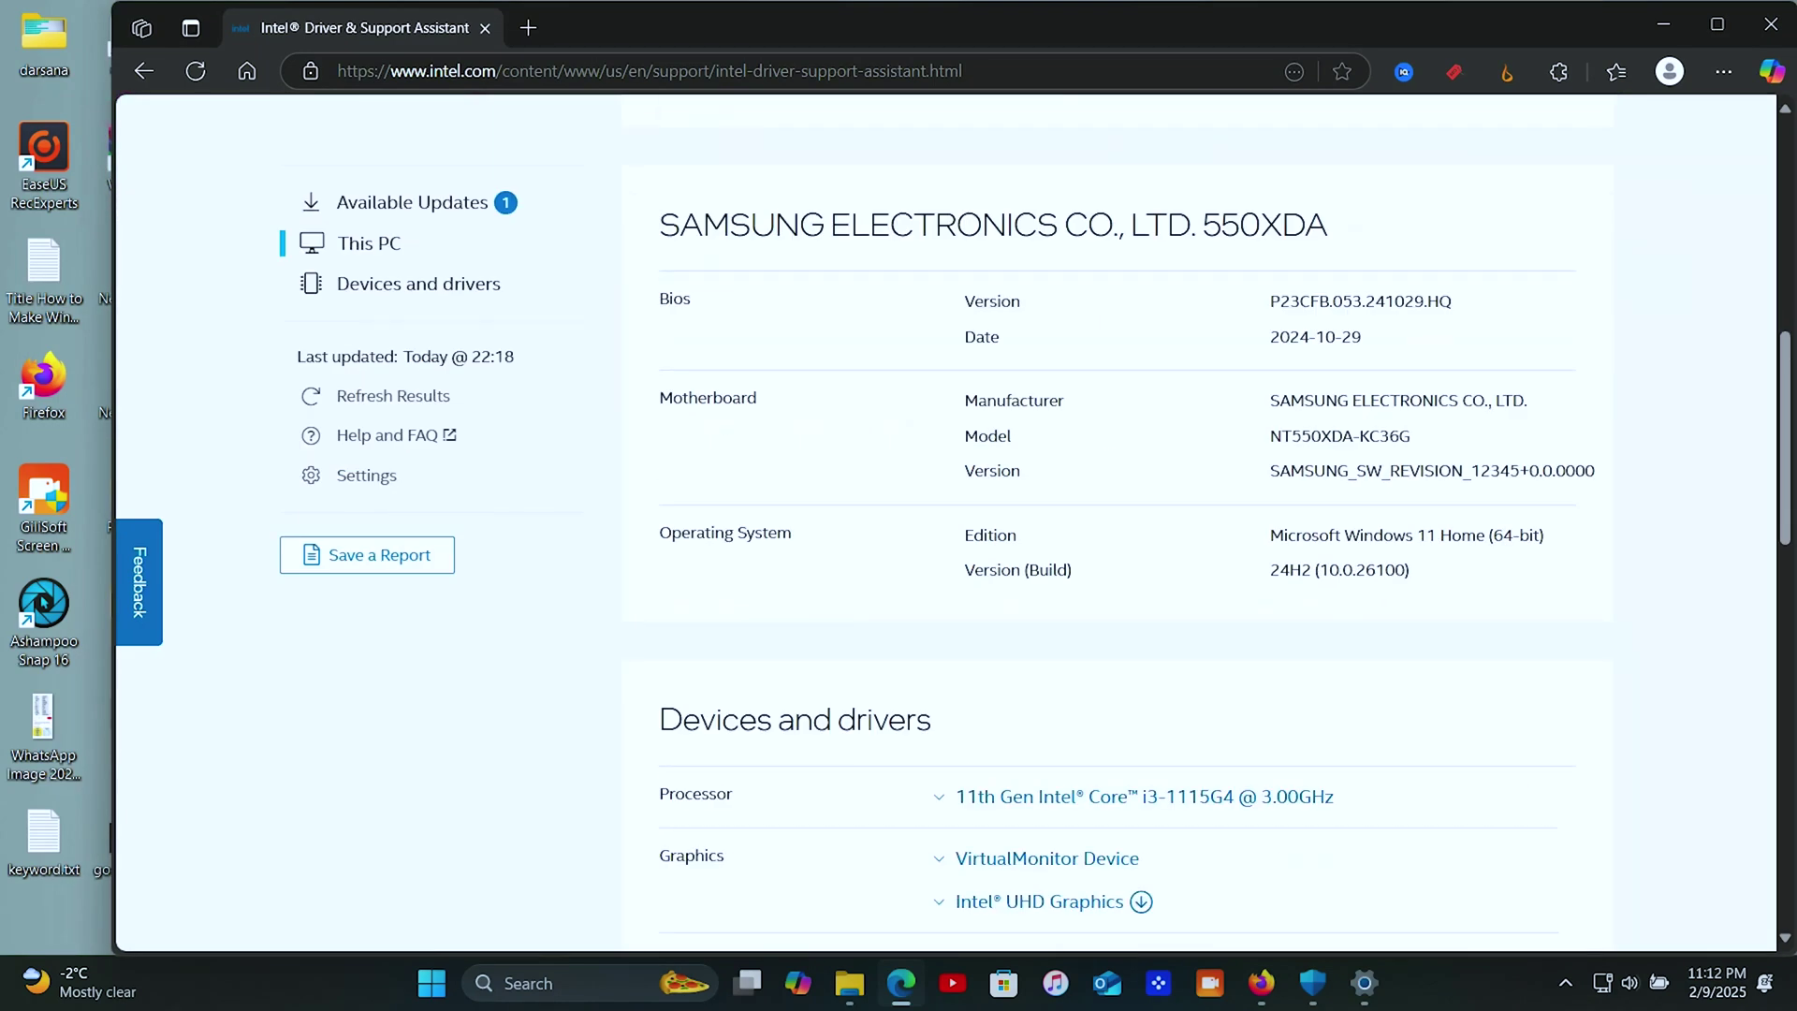
scroll(1062, 851, down, 3)
scroll(1062, 851, up, 2)
scroll(1063, 840, up, 4)
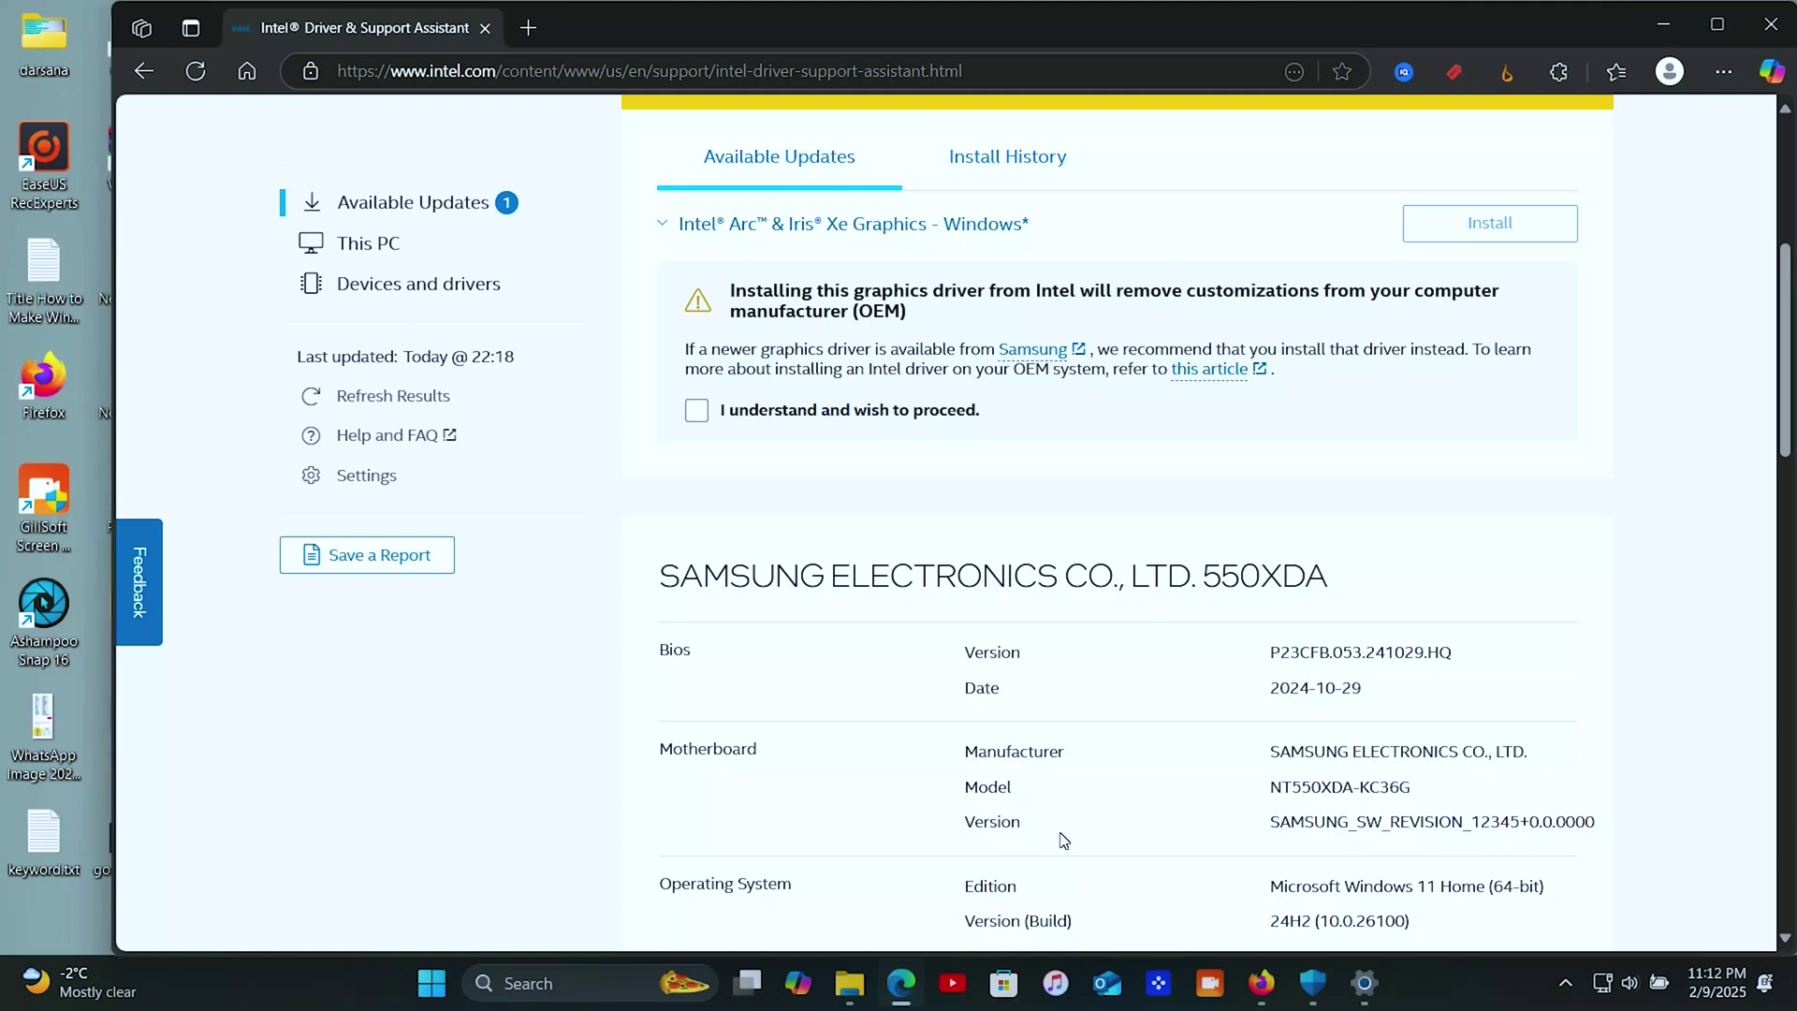
scroll(1063, 828, up, 3)
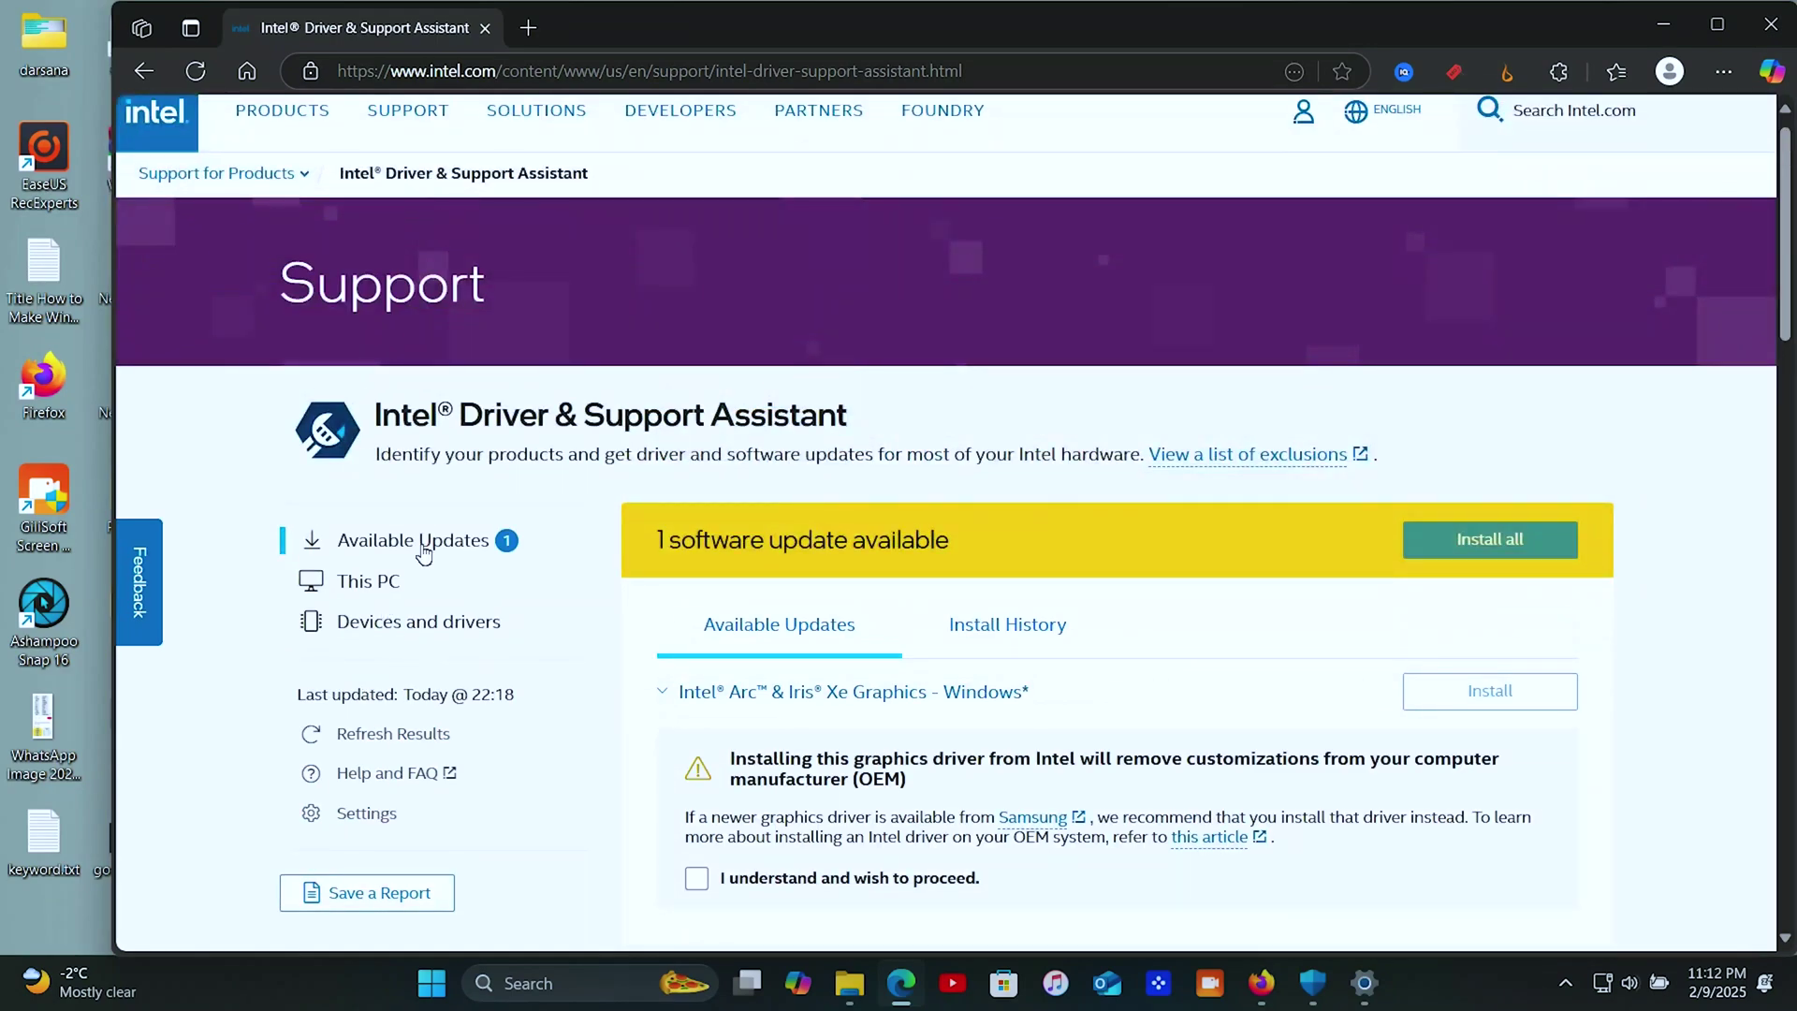
scroll(423, 554, down, 2)
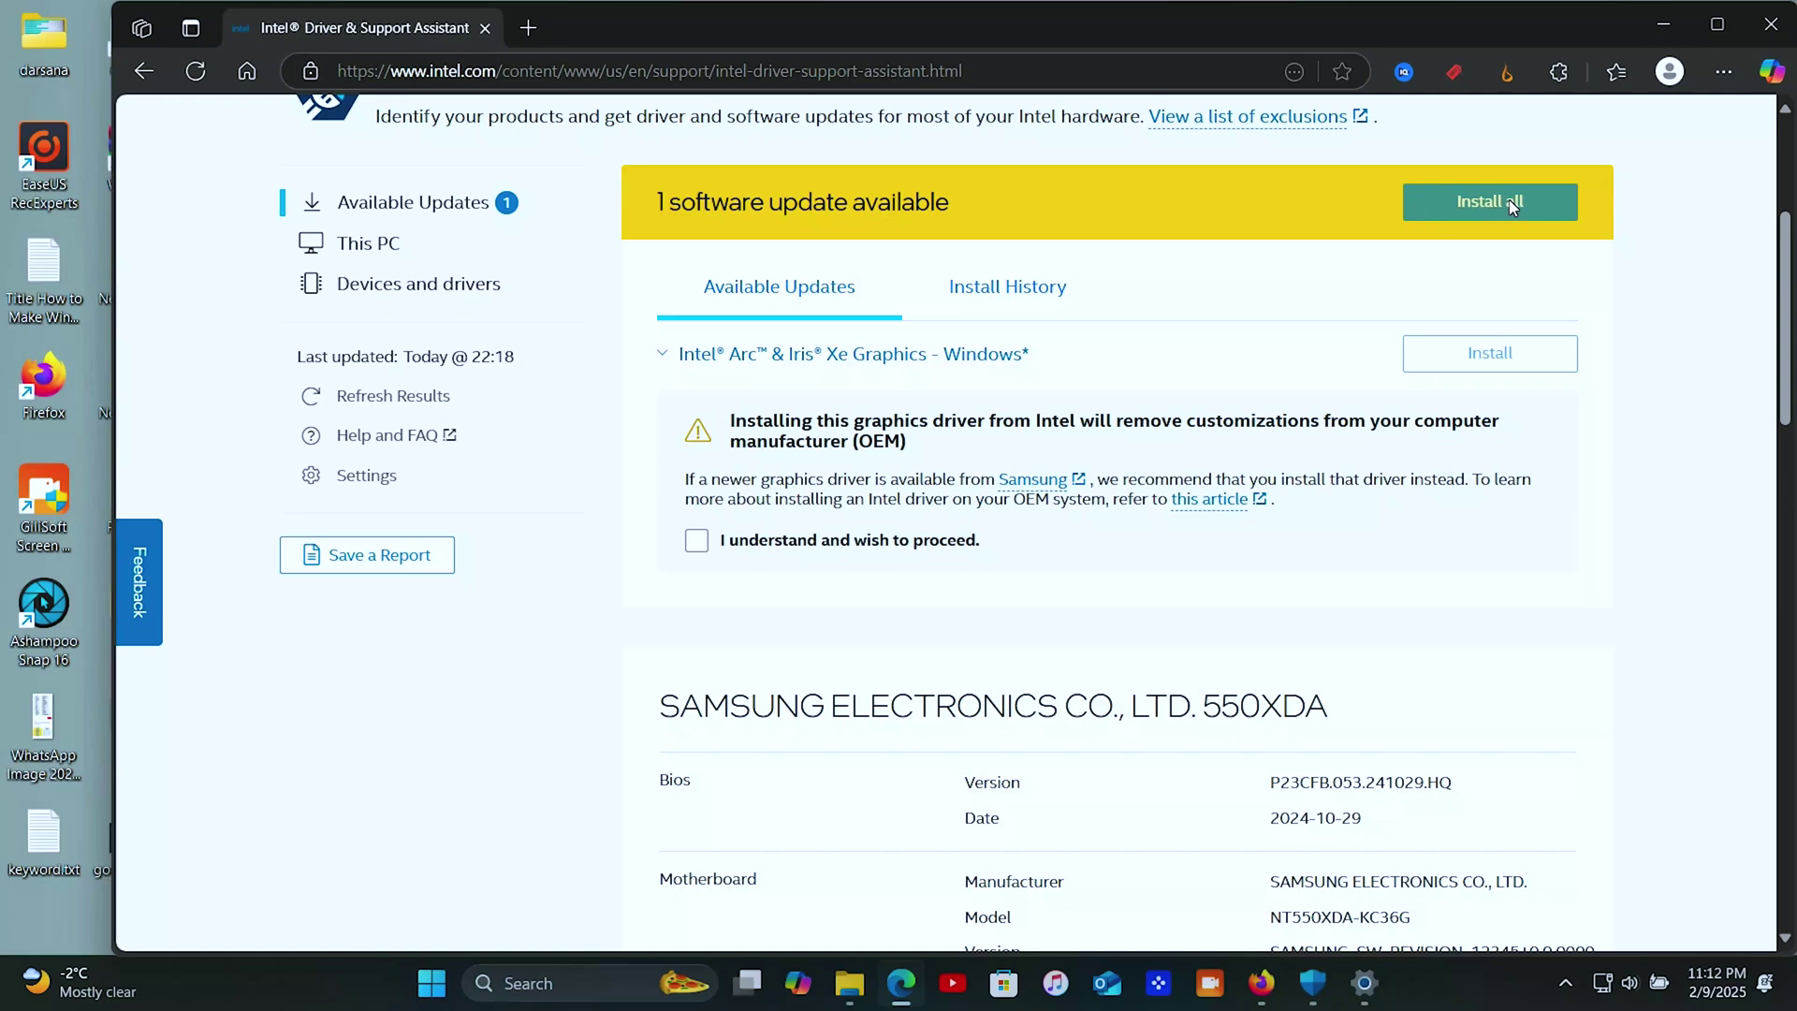
scroll(882, 253, up, 3)
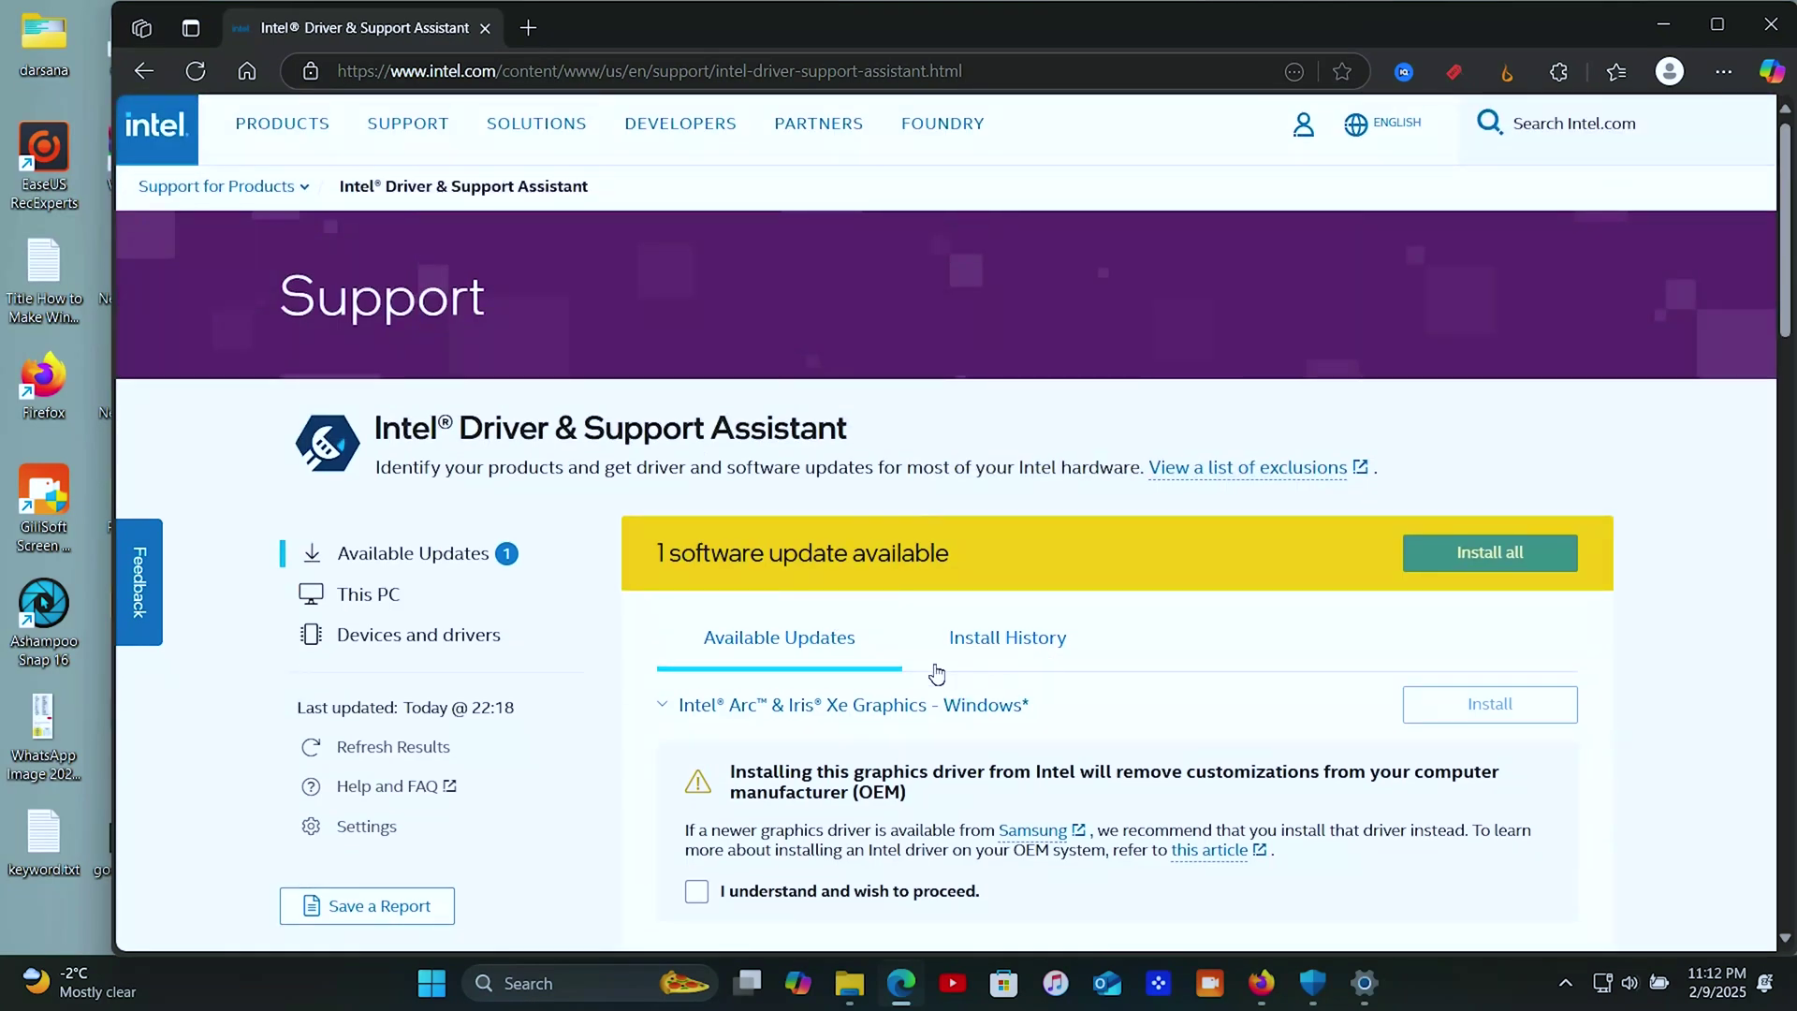
scroll(937, 675, down, 3)
click(764, 542)
scroll(801, 540, up, 3)
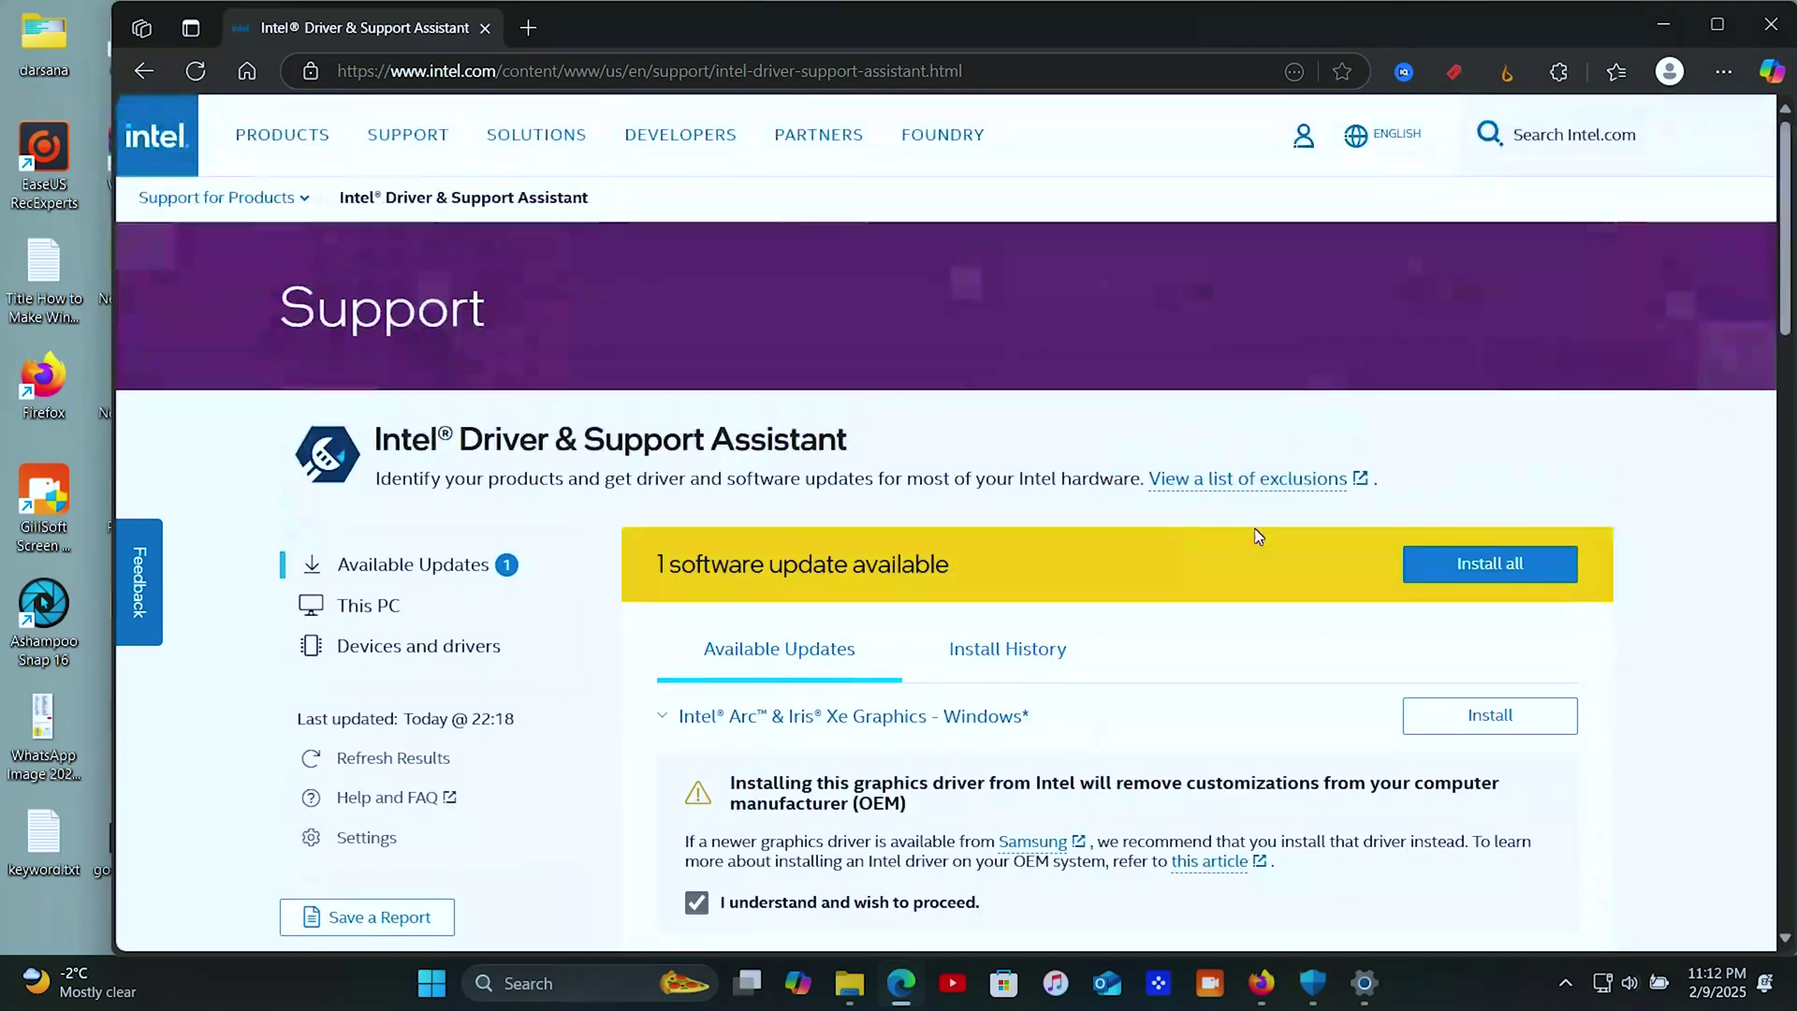
click(1531, 563)
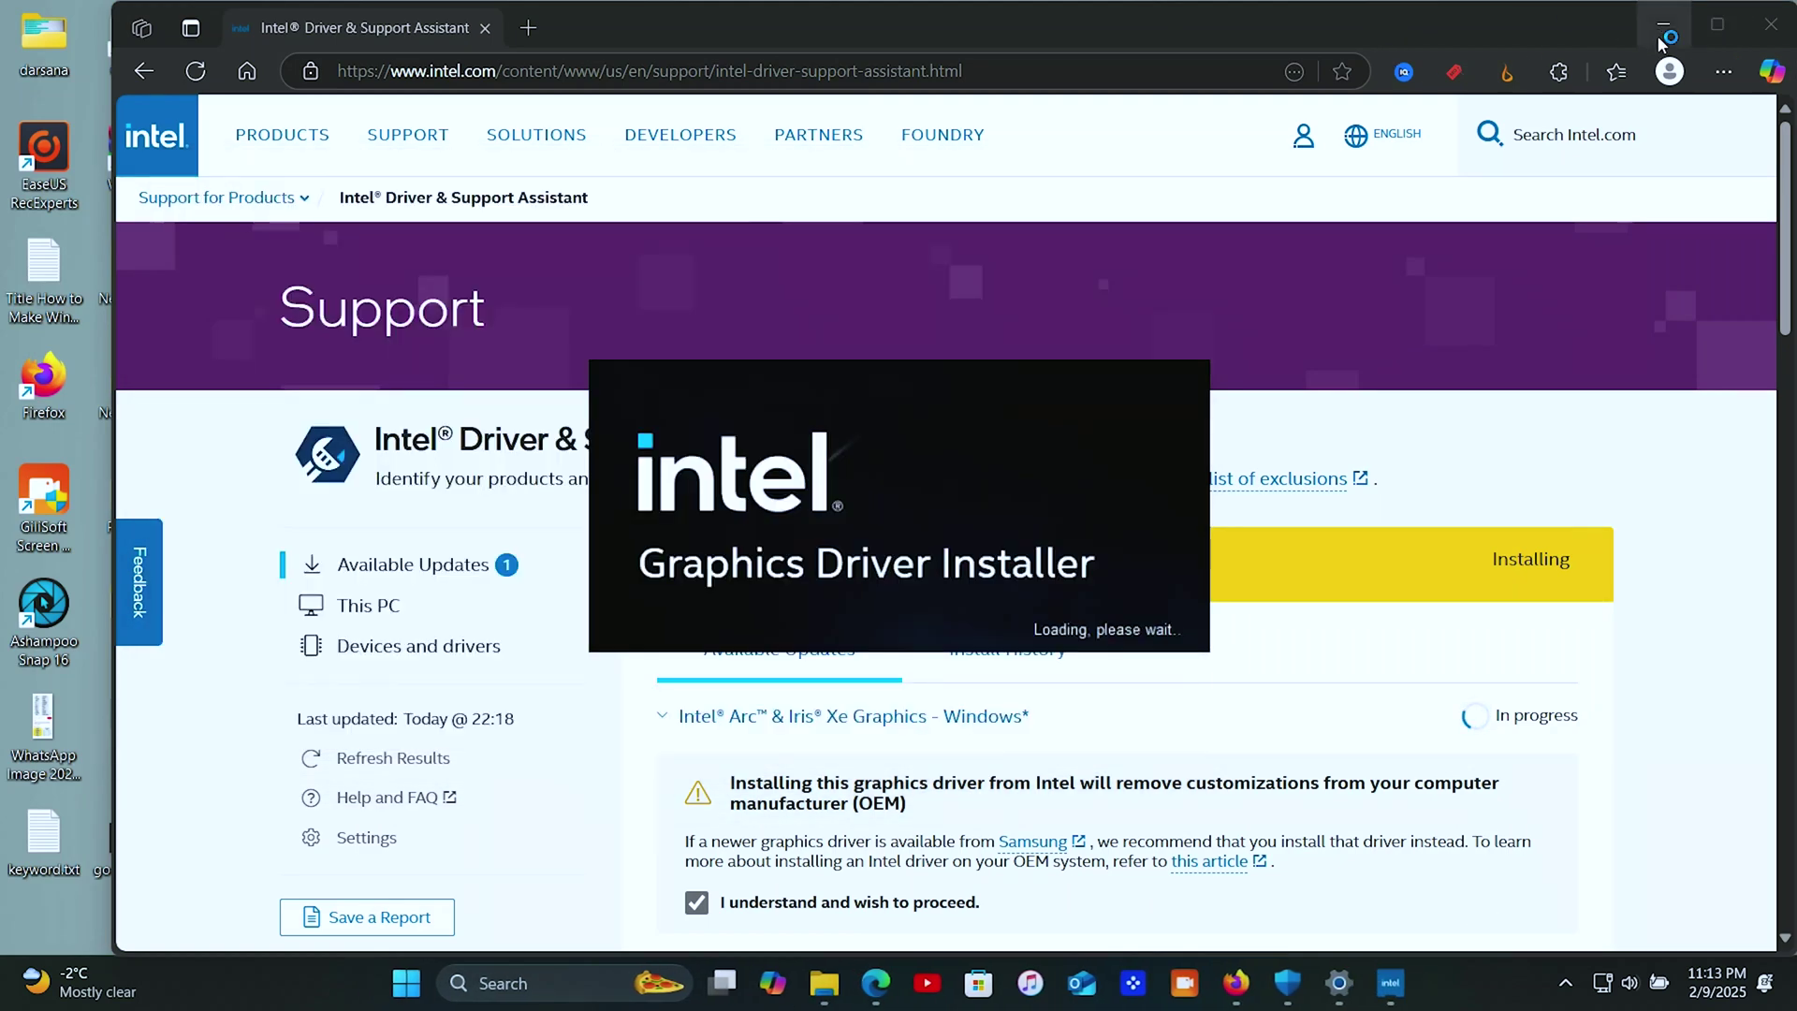
- In the Intel Graphics Driver Installer, accept the license and start a clean installation
click(1663, 31)
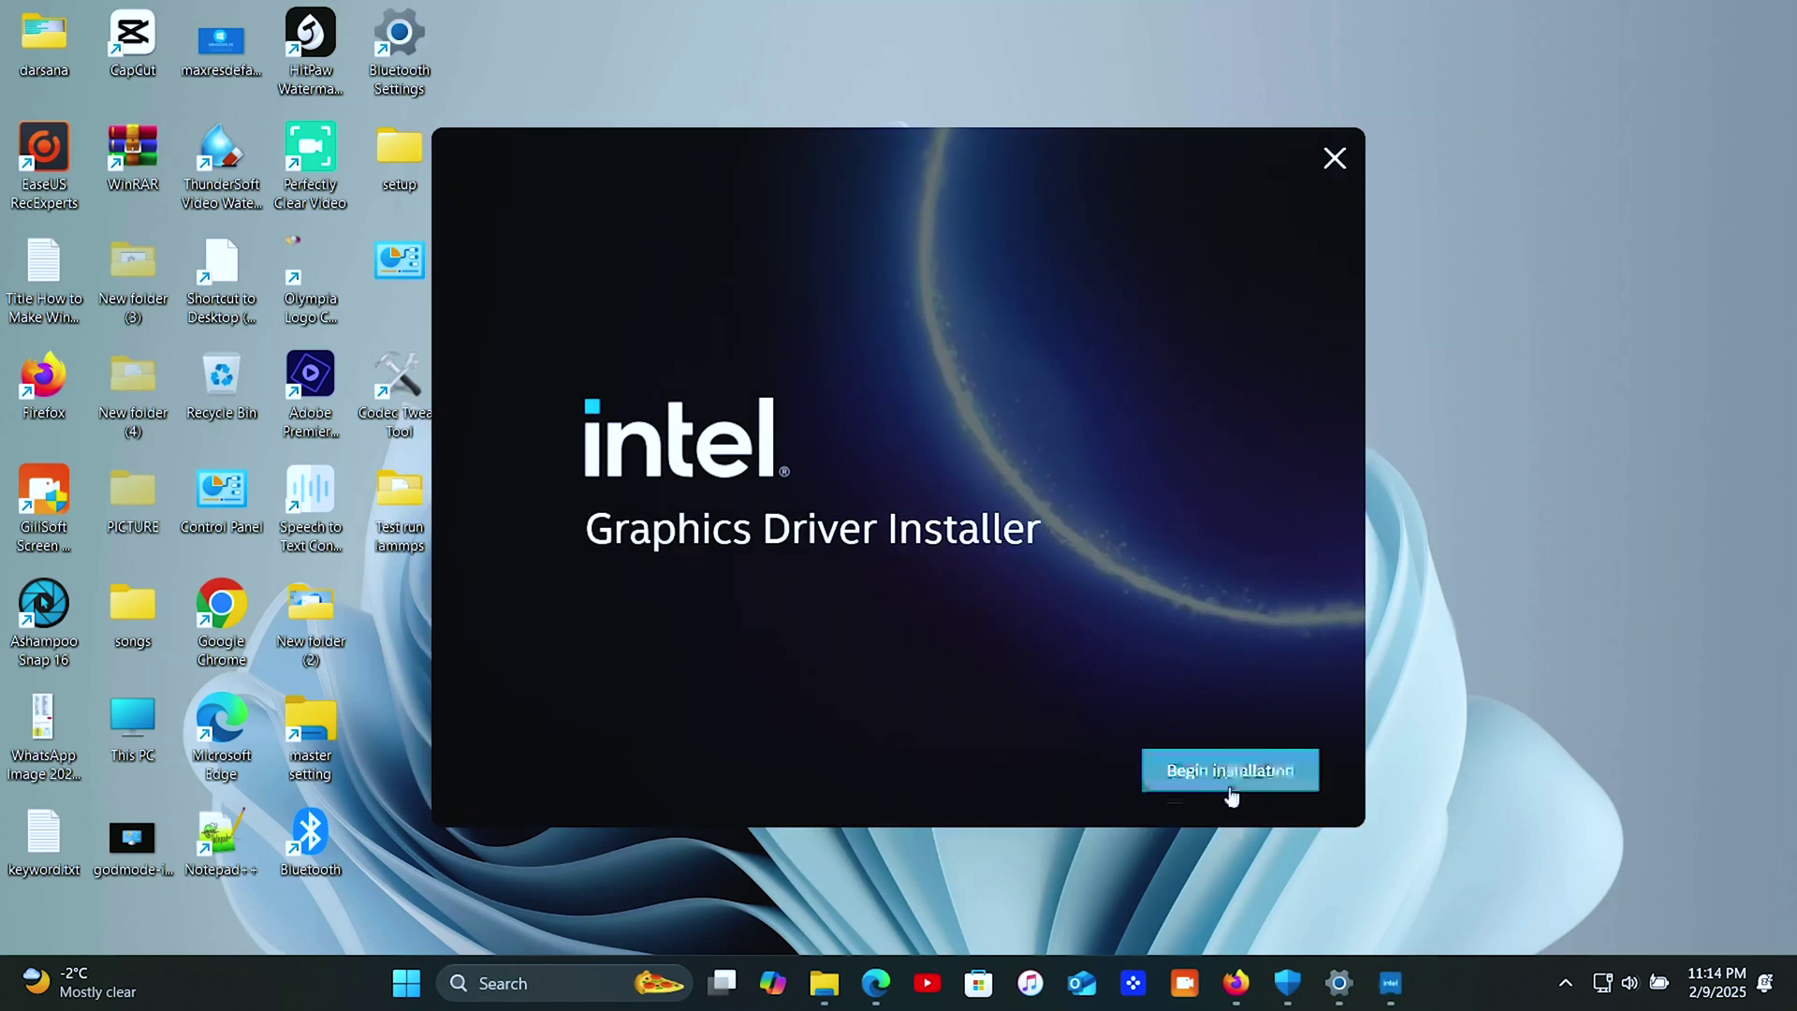
click(1222, 770)
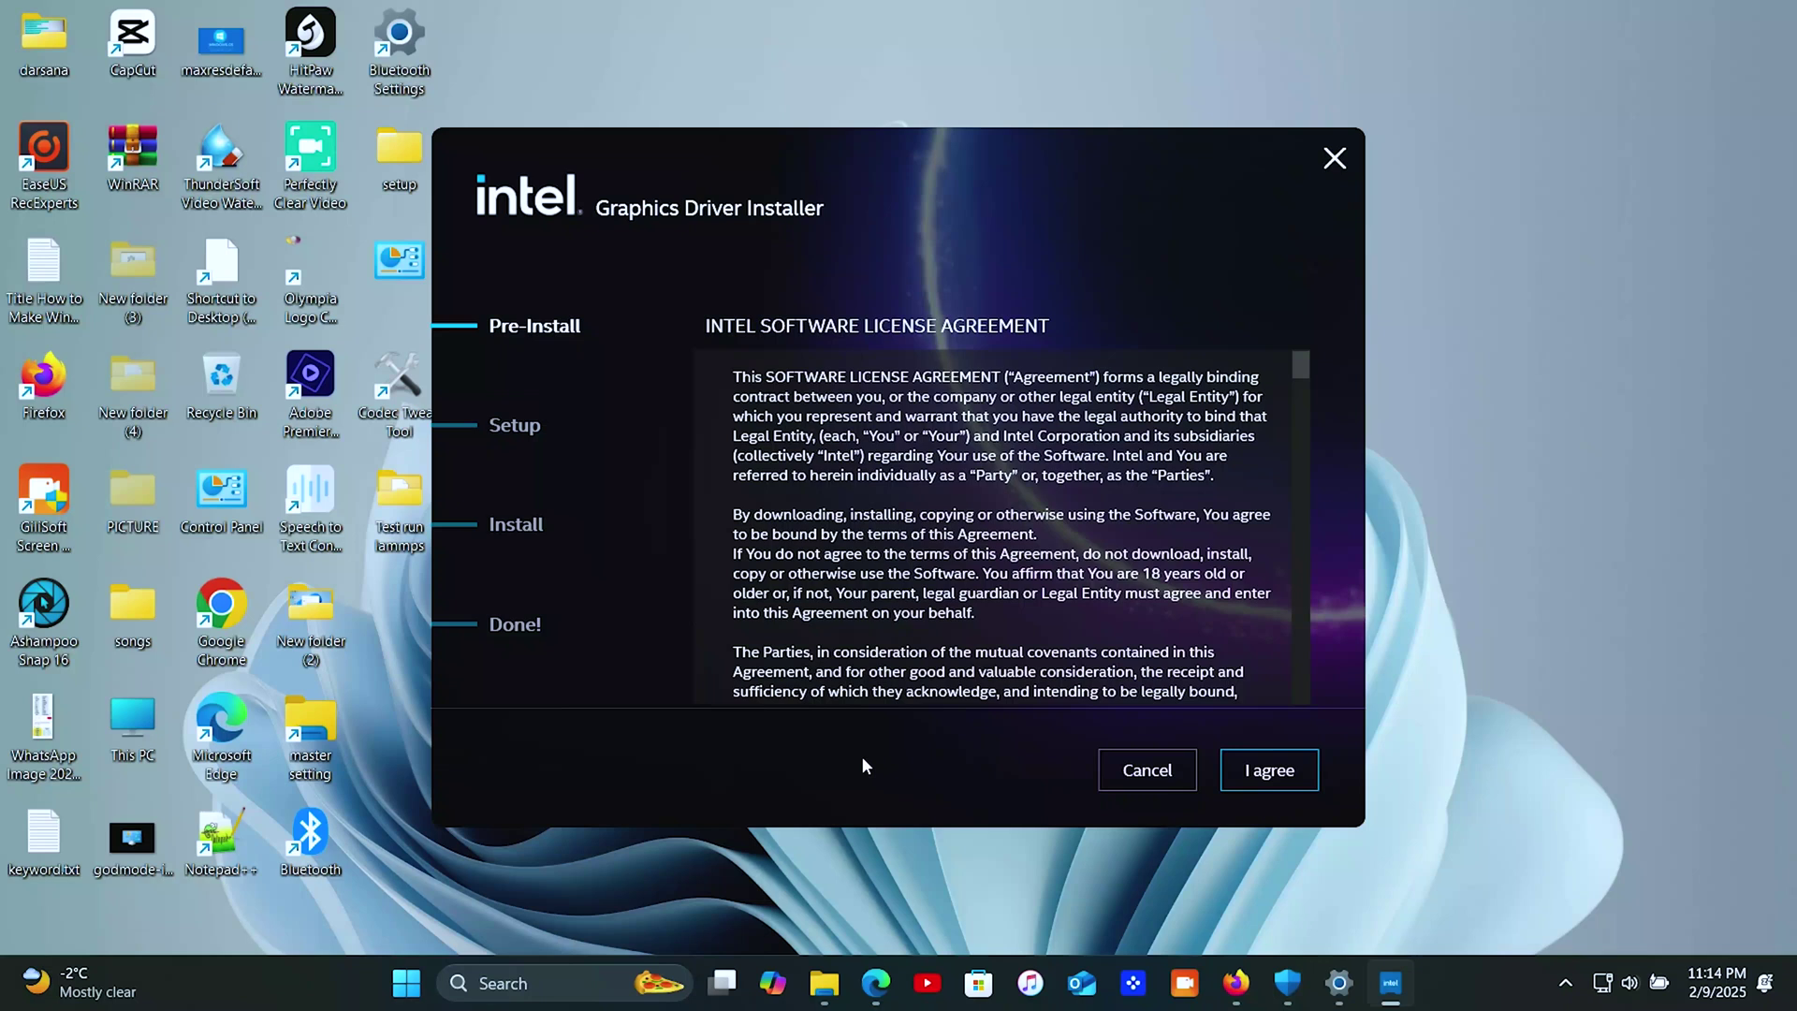
click(1276, 777)
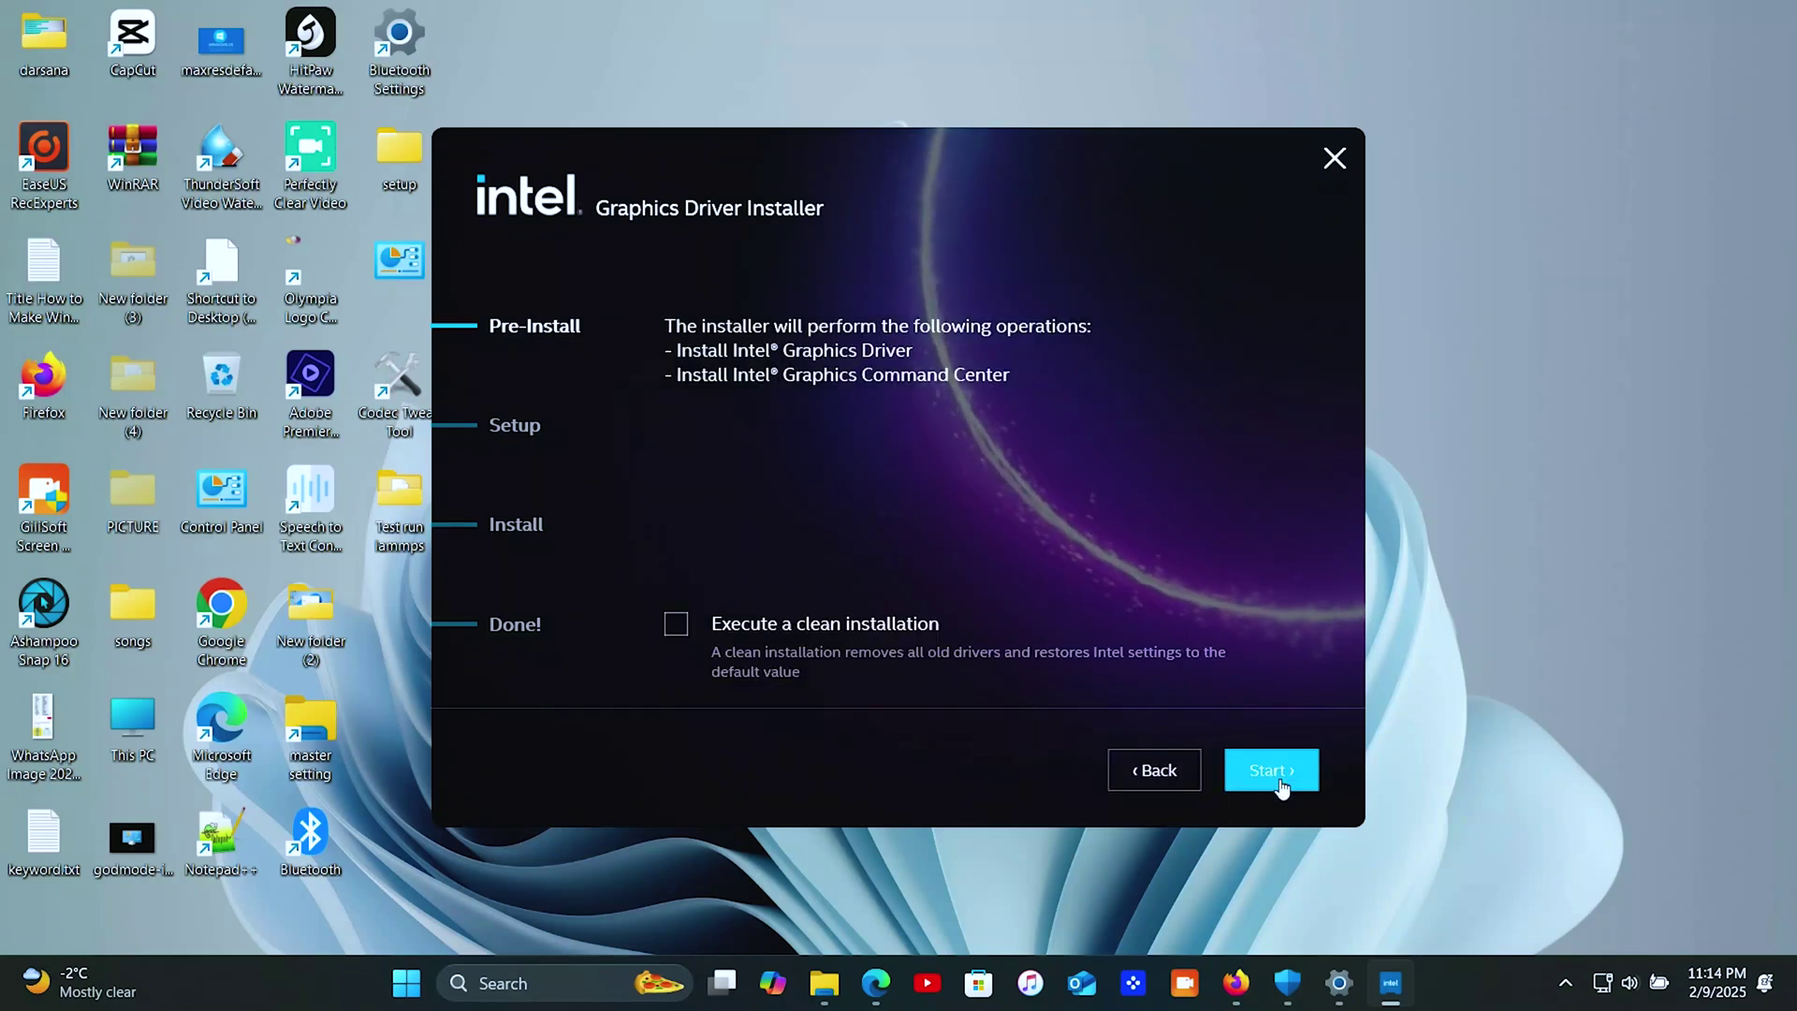
click(674, 624)
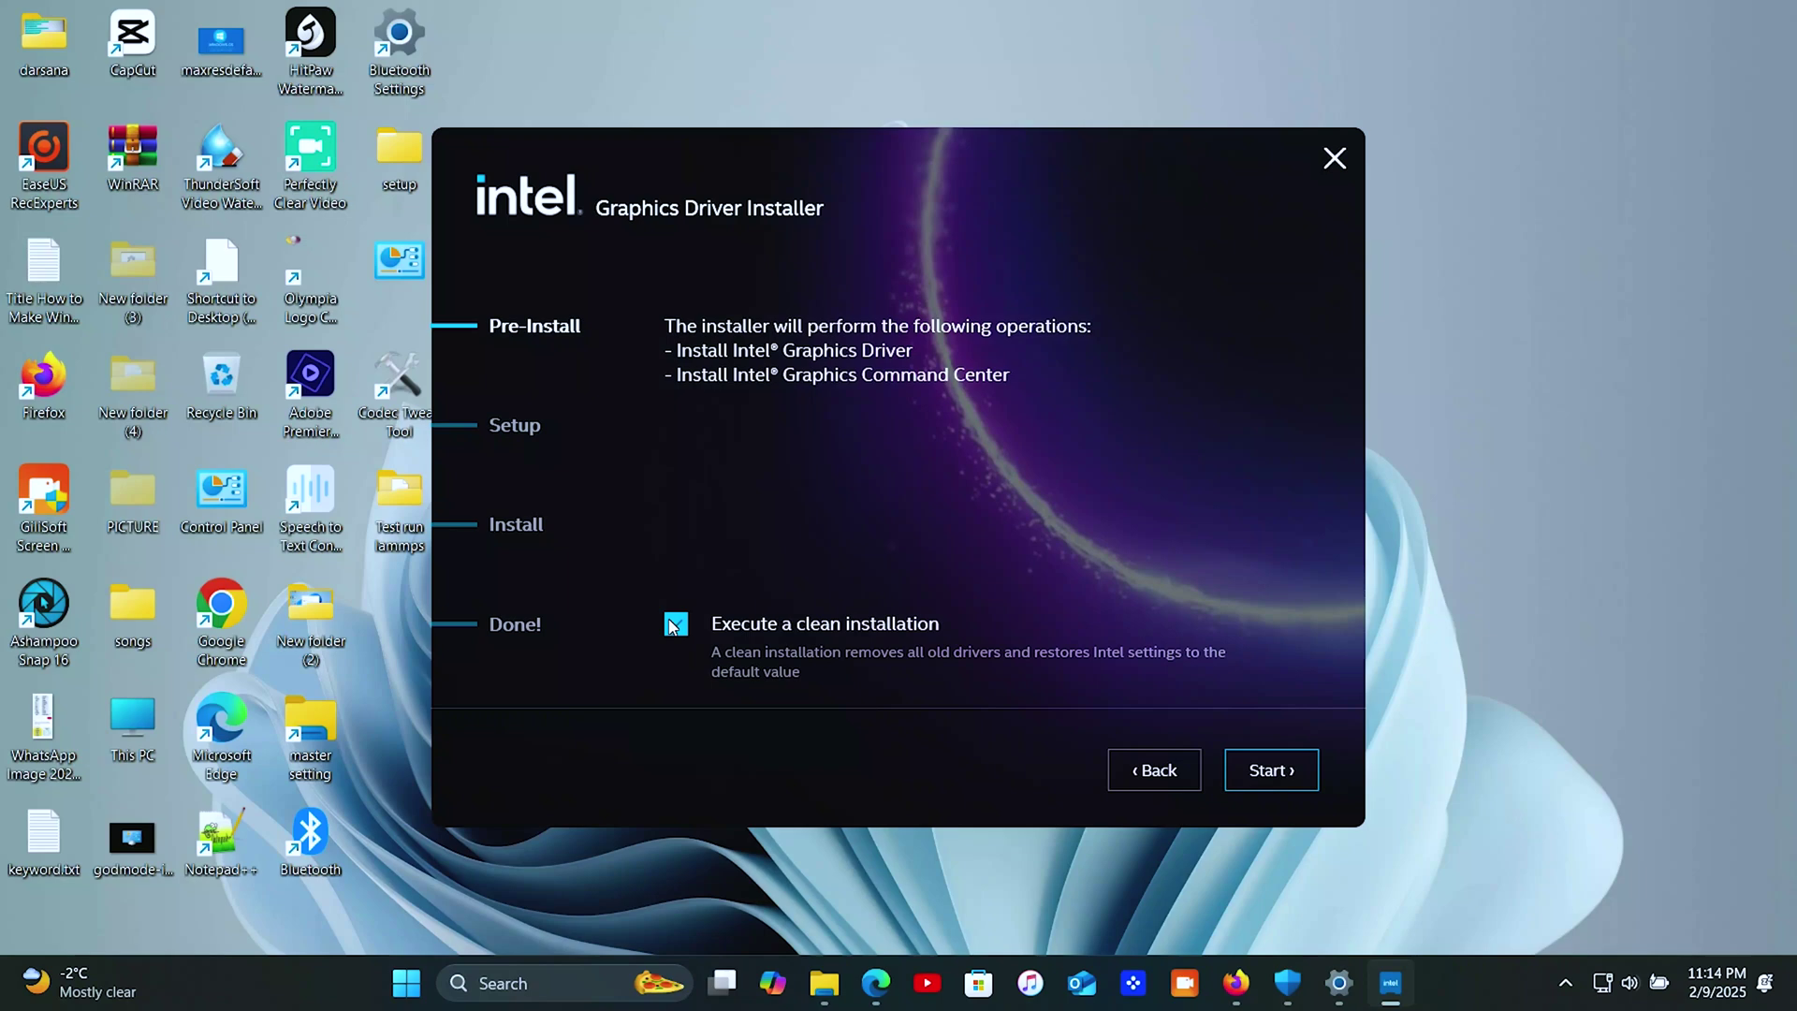
click(1271, 771)
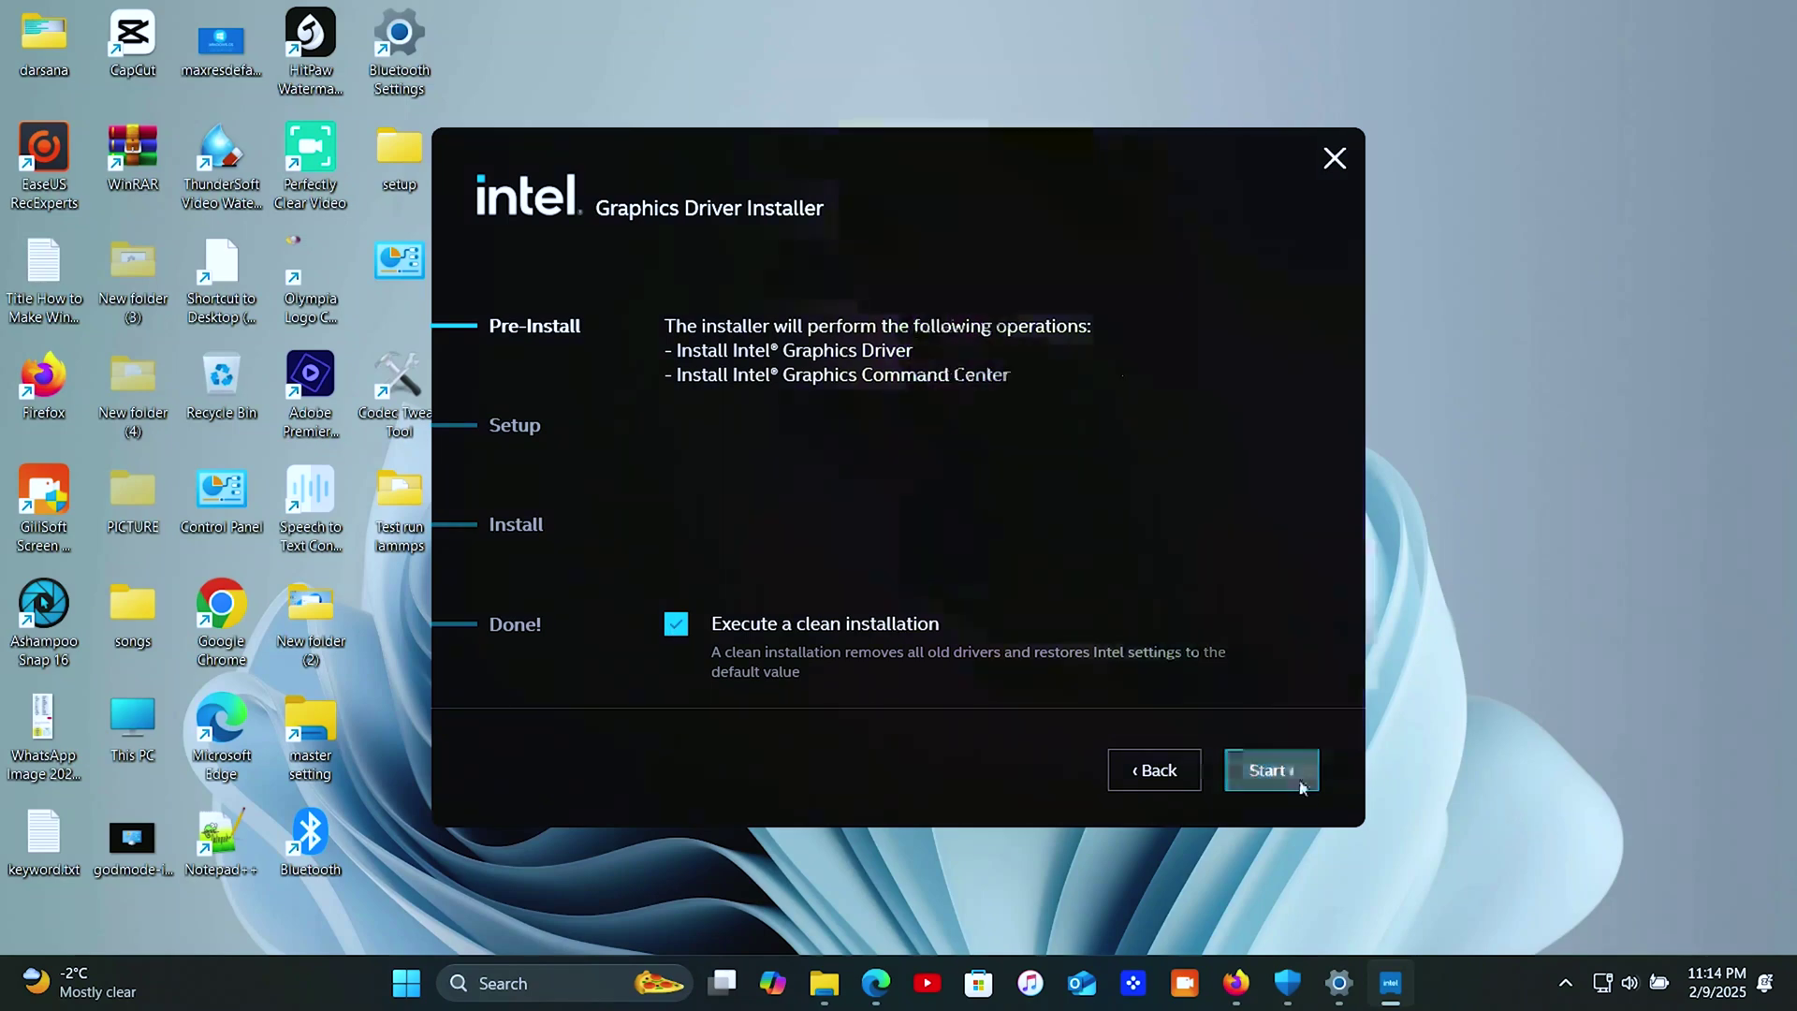